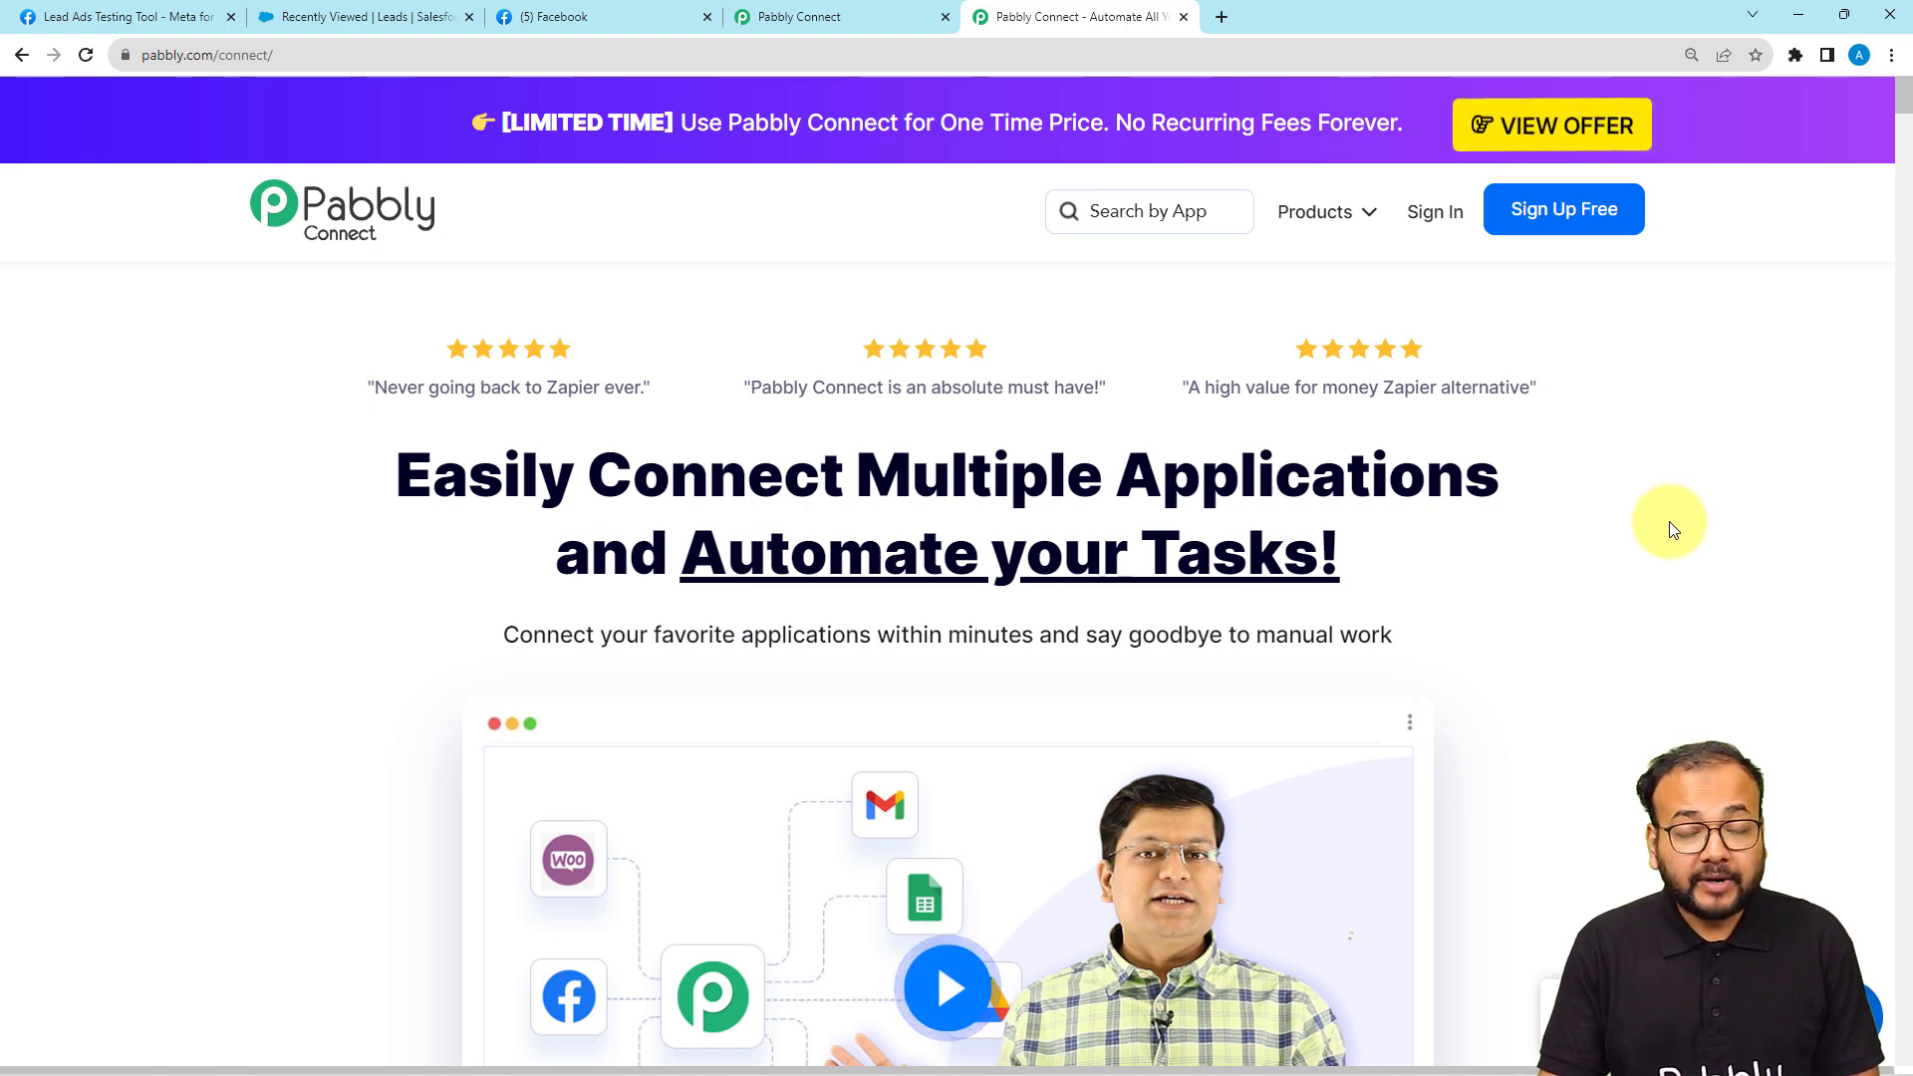
Step: Create a workflow named "Create Lead in Salesforce from Facebook Lead Ads" from the Pabbly Connect dashboard
left_click(780, 21)
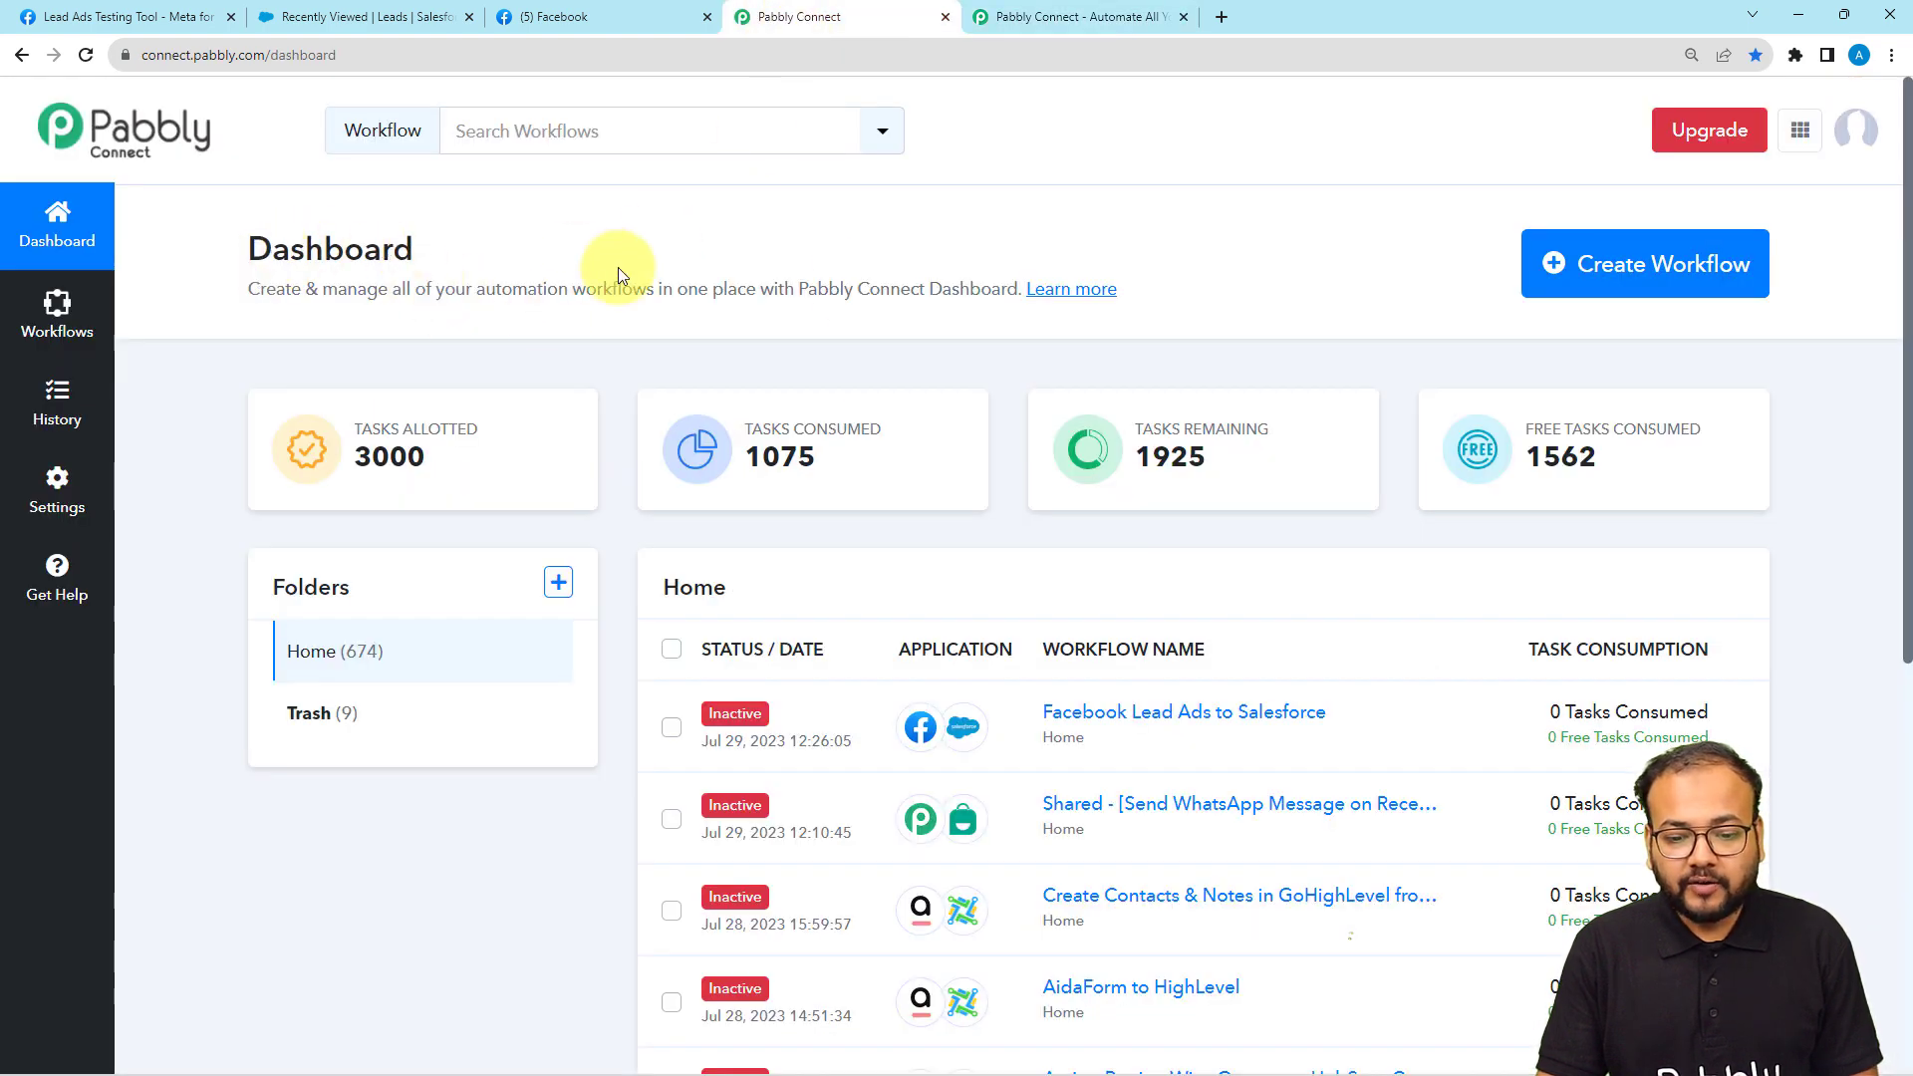
left_click(1653, 285)
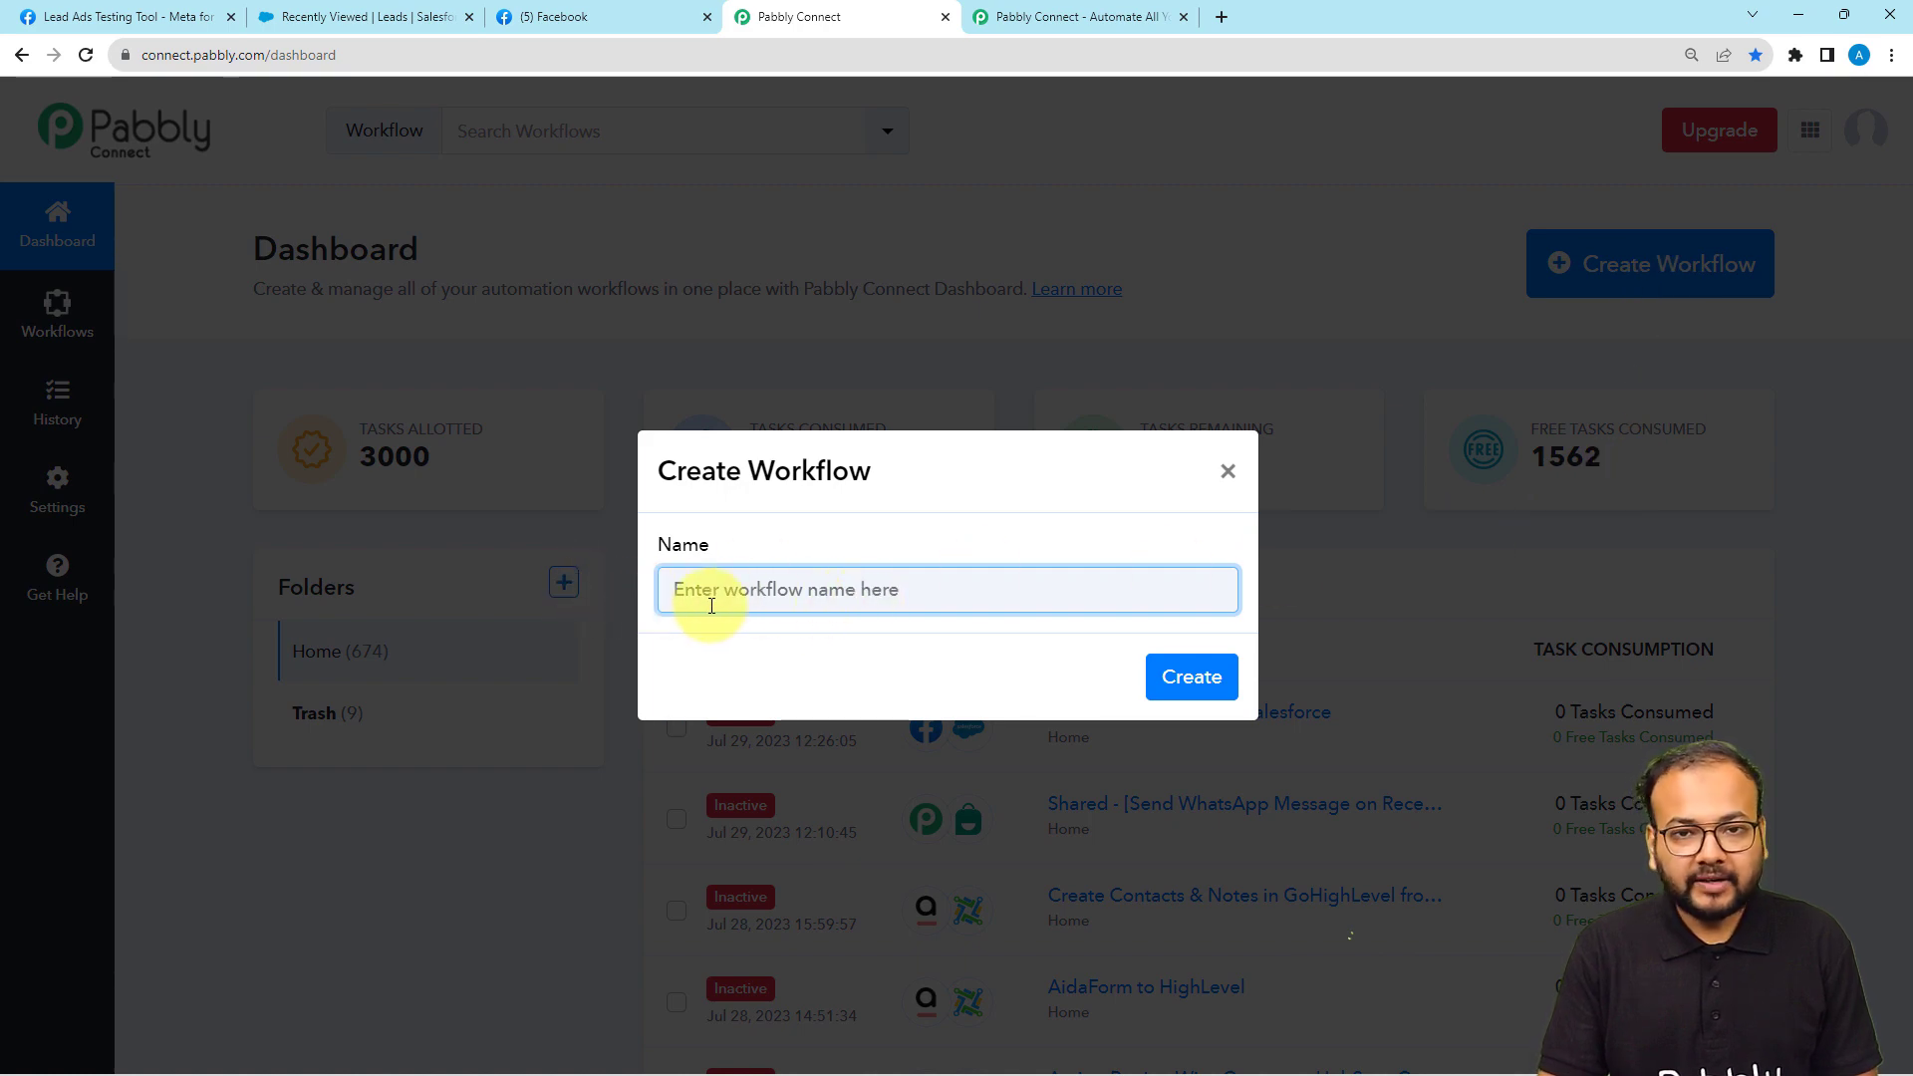
type("Create Lead in Salesforce from Facebook Lead Ads")
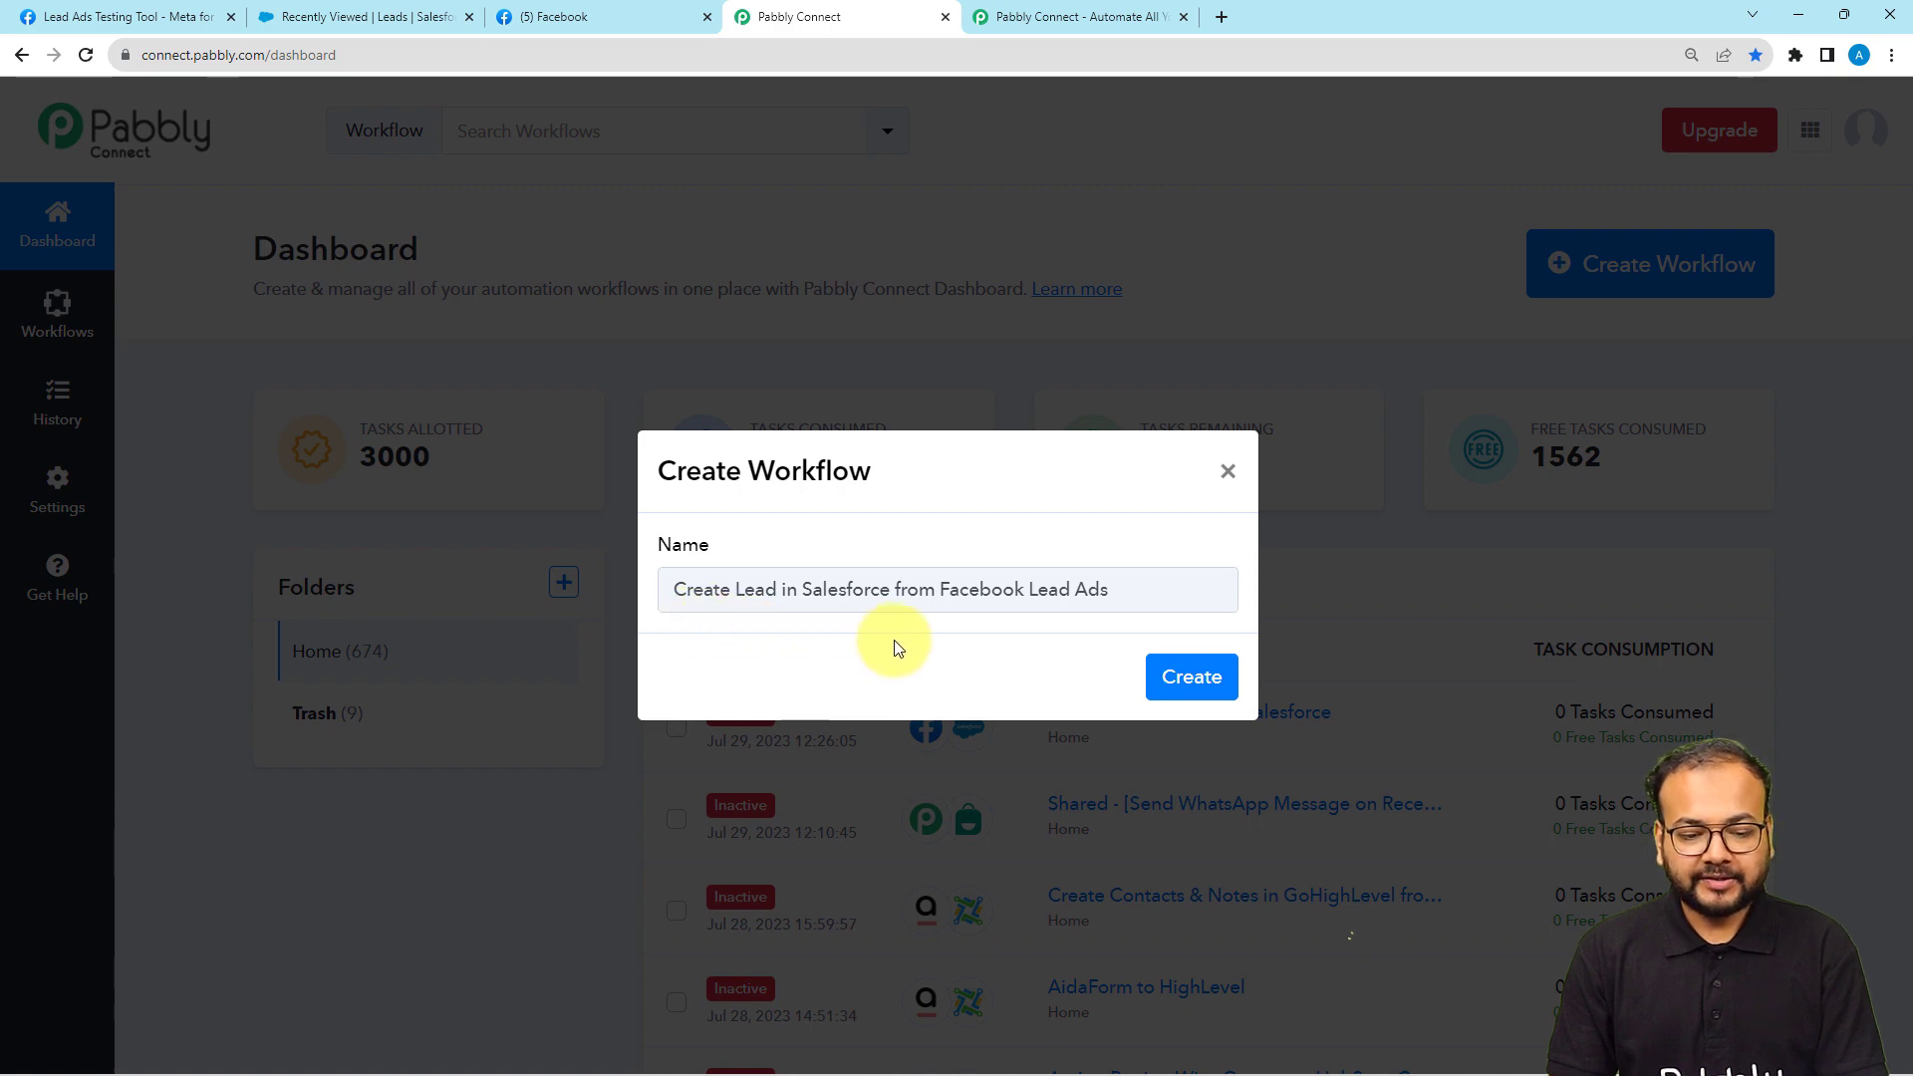
left_click(1178, 704)
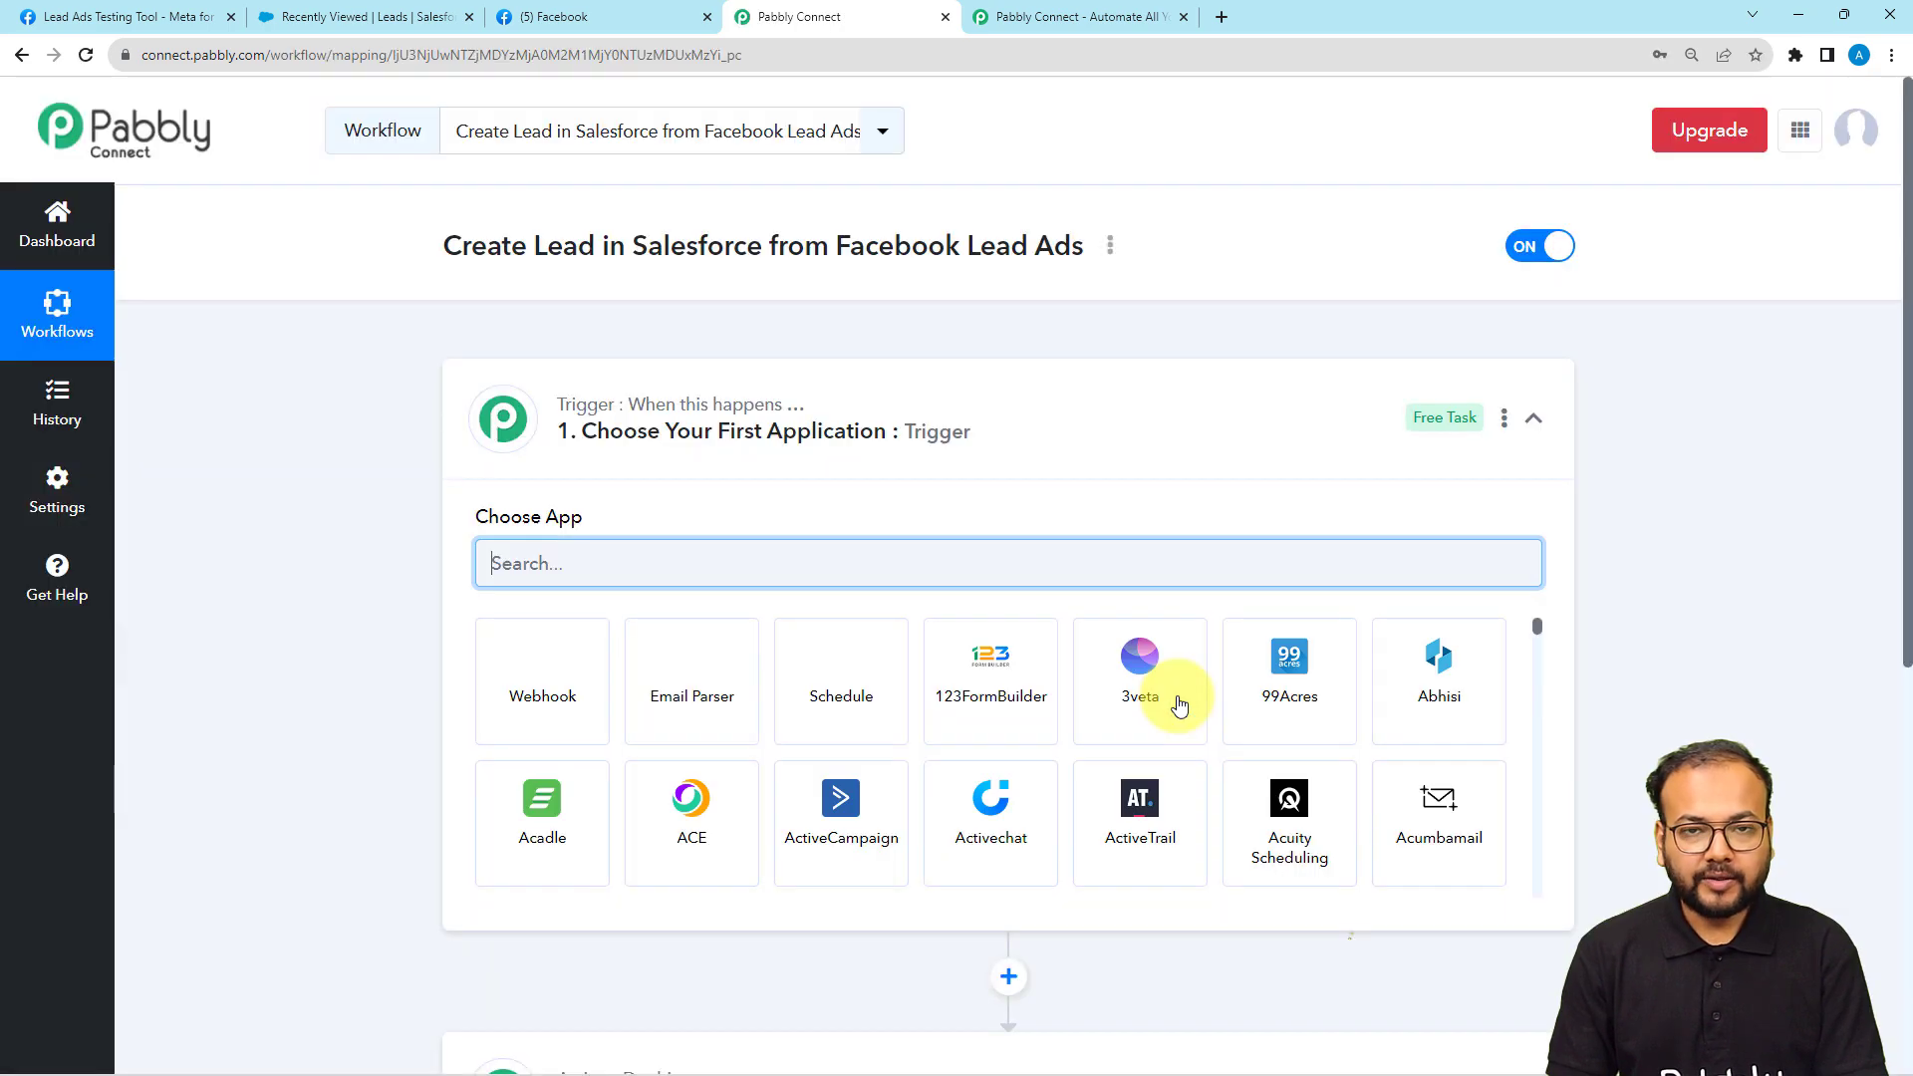
Step: Choose Facebook Lead Ads as the workflow's trigger application
left_click(912, 451)
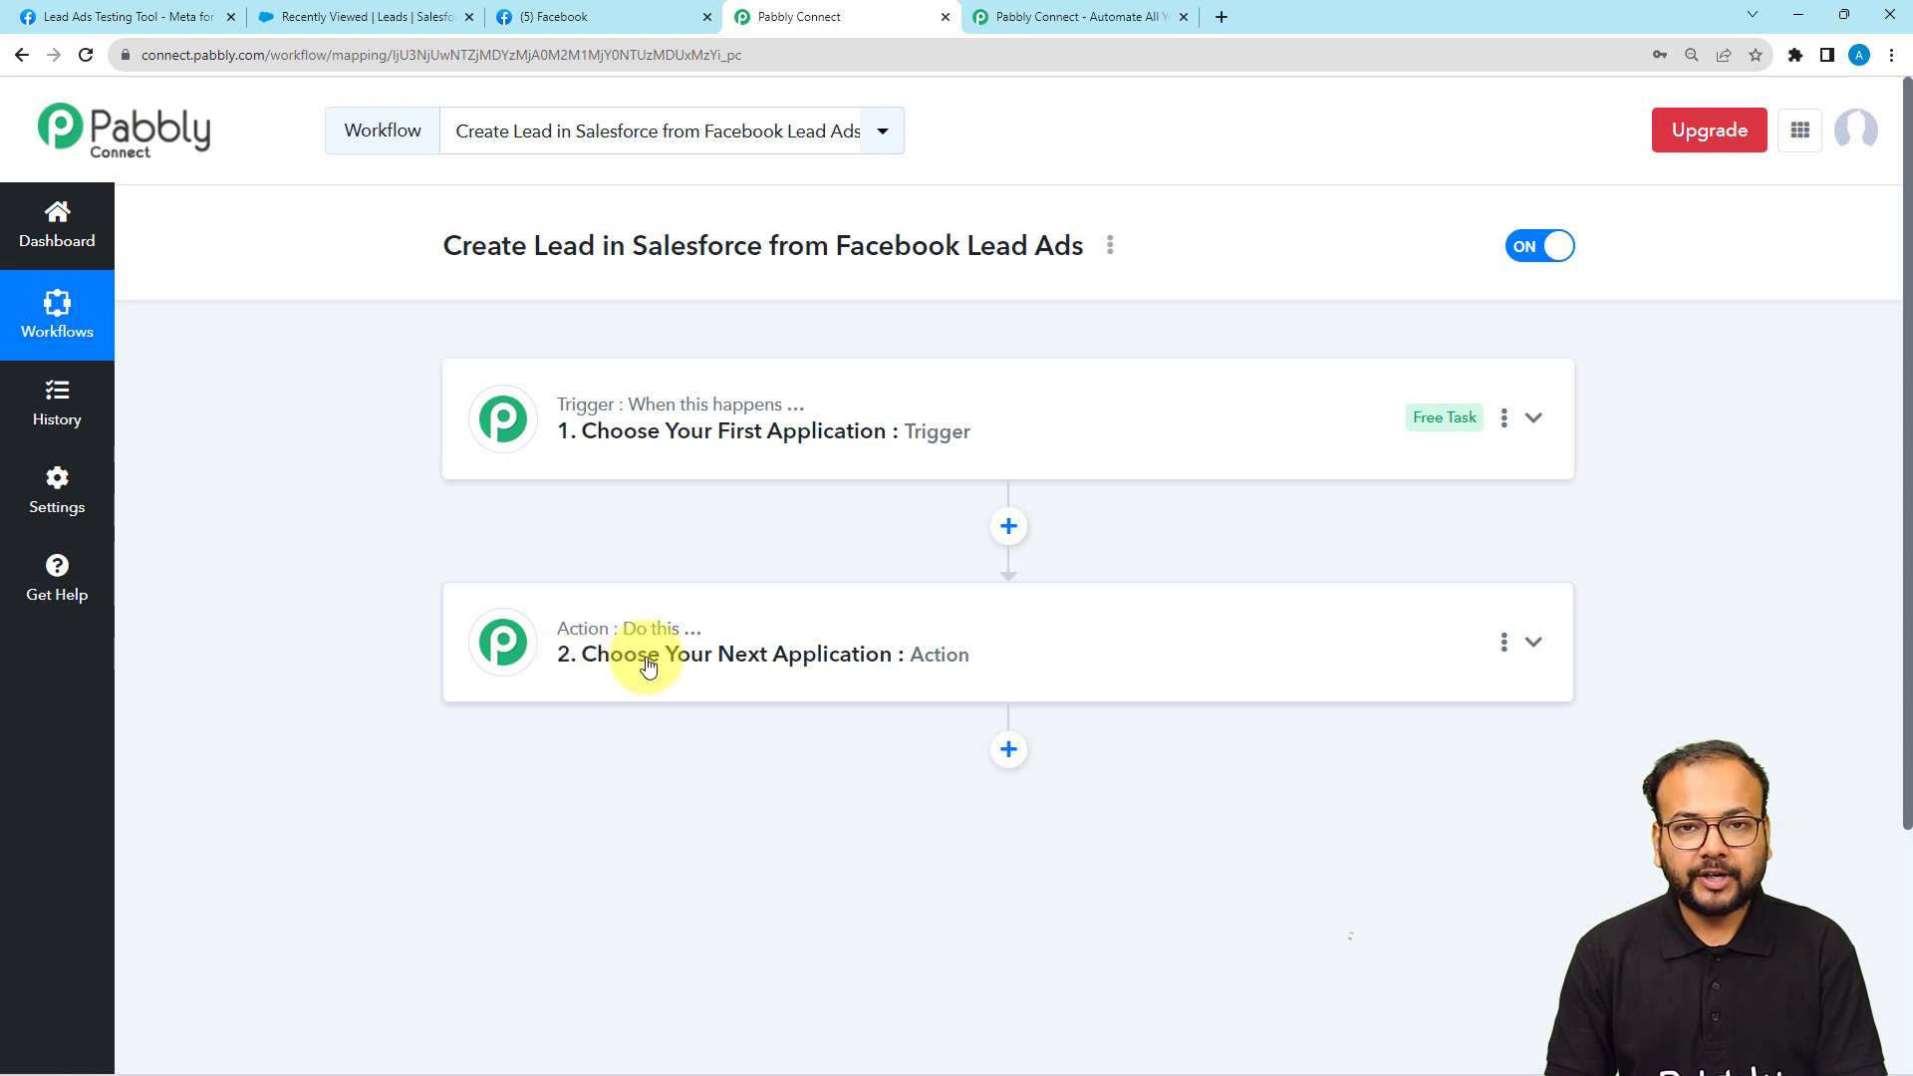
mouse_move(597, 641)
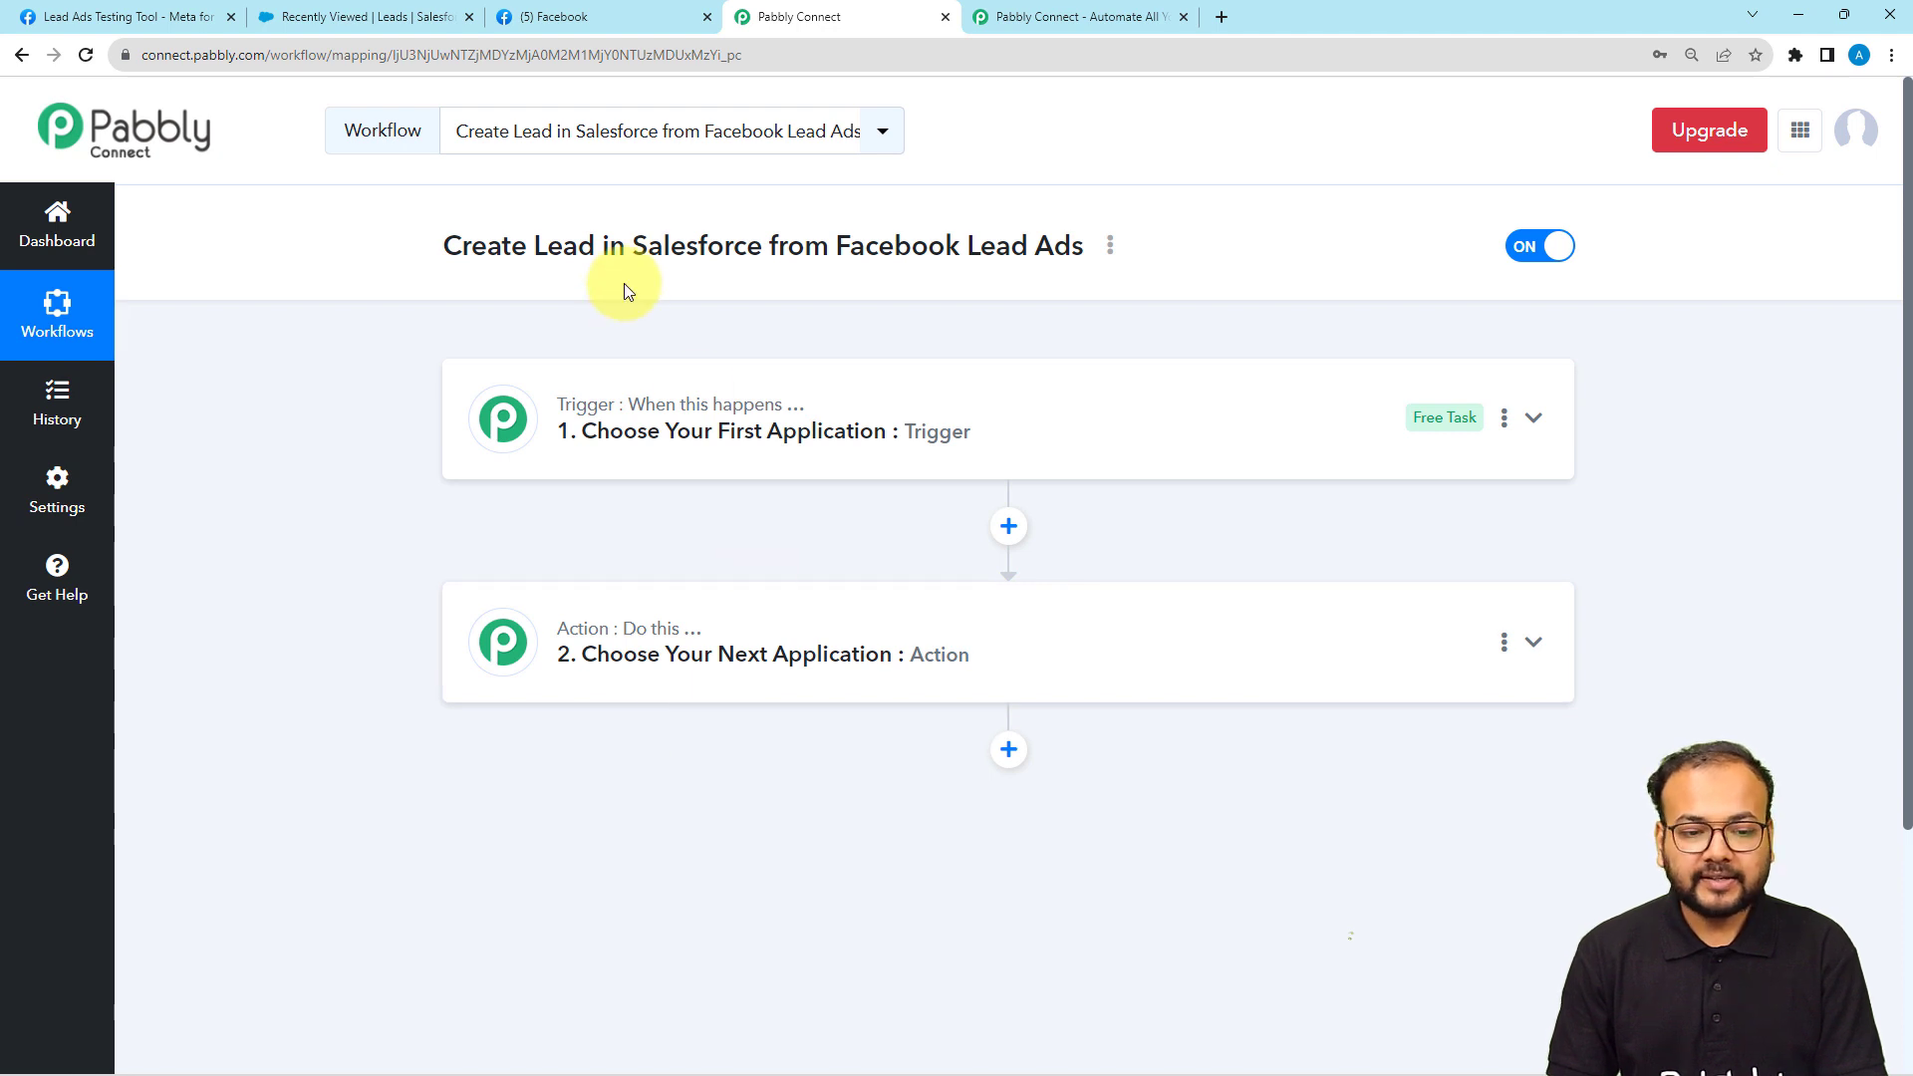
left_click(709, 442)
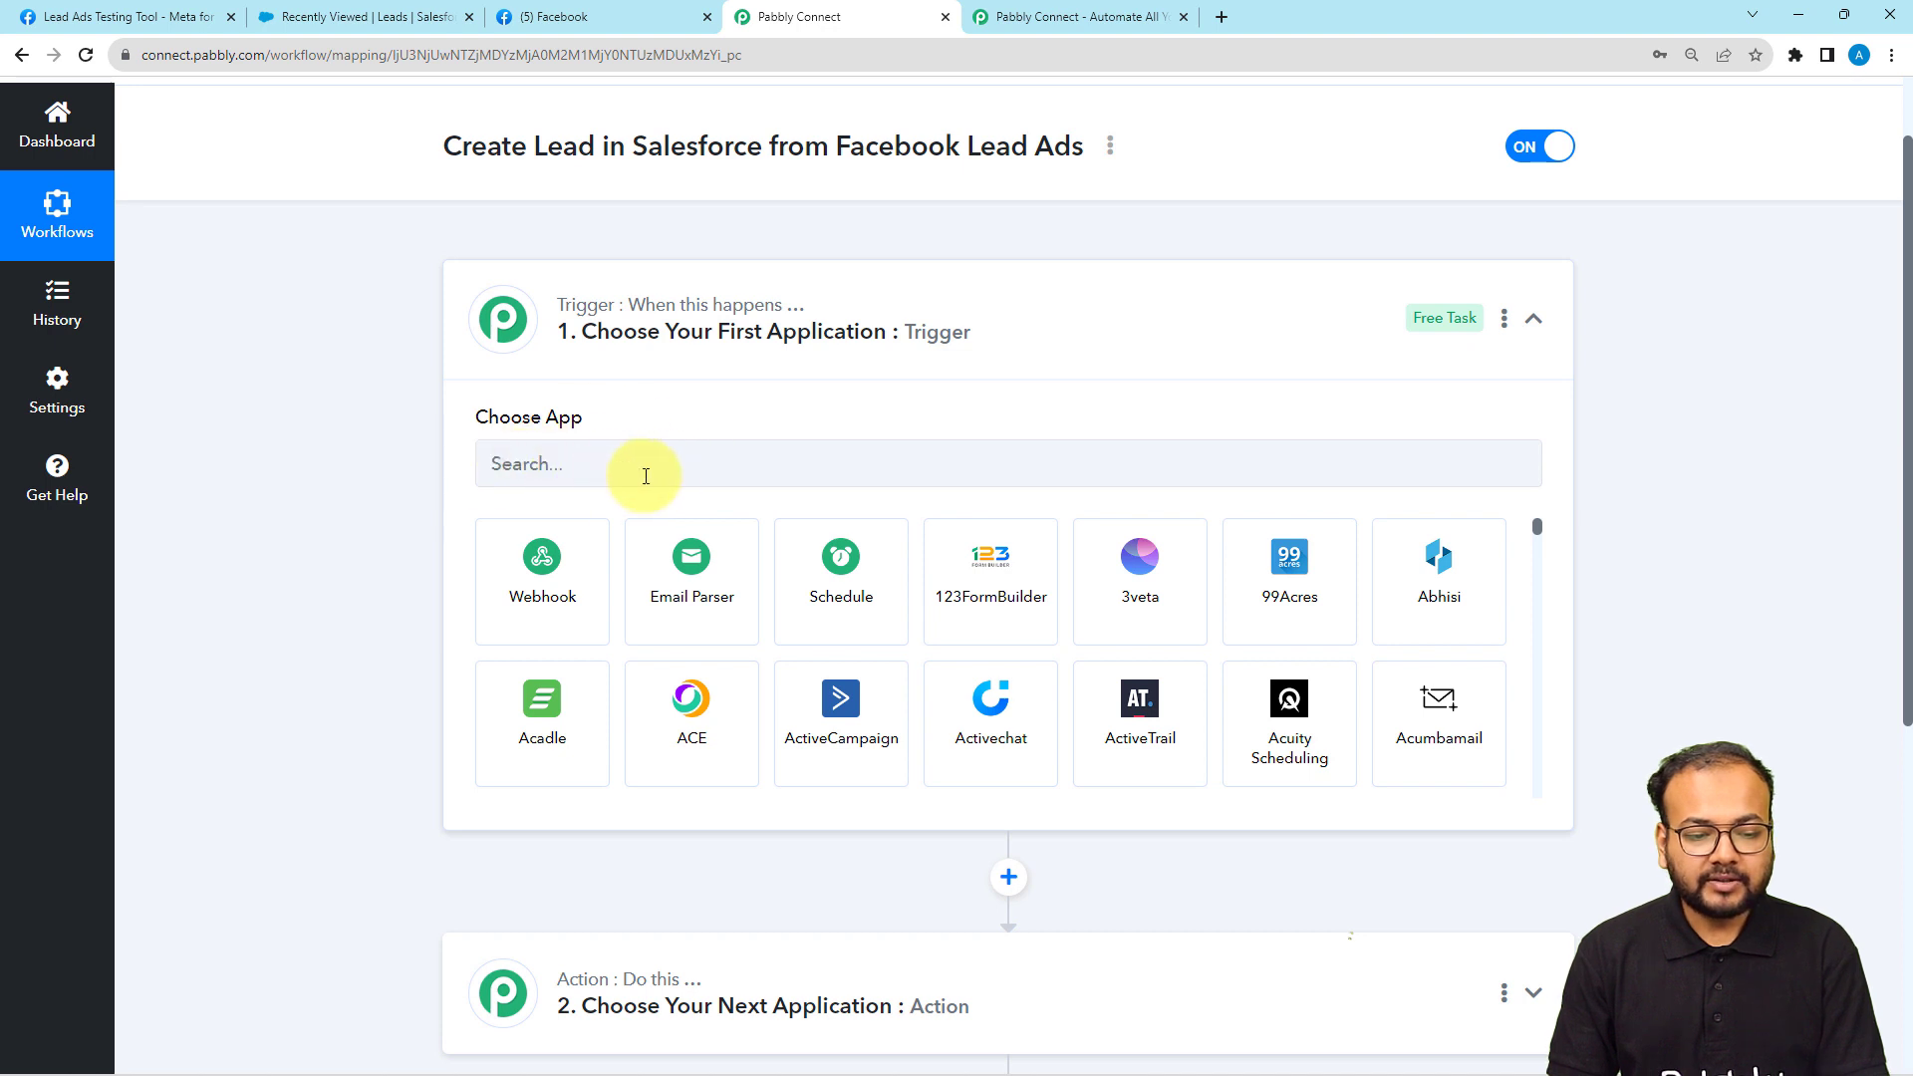
left_click(647, 464)
type("faceb")
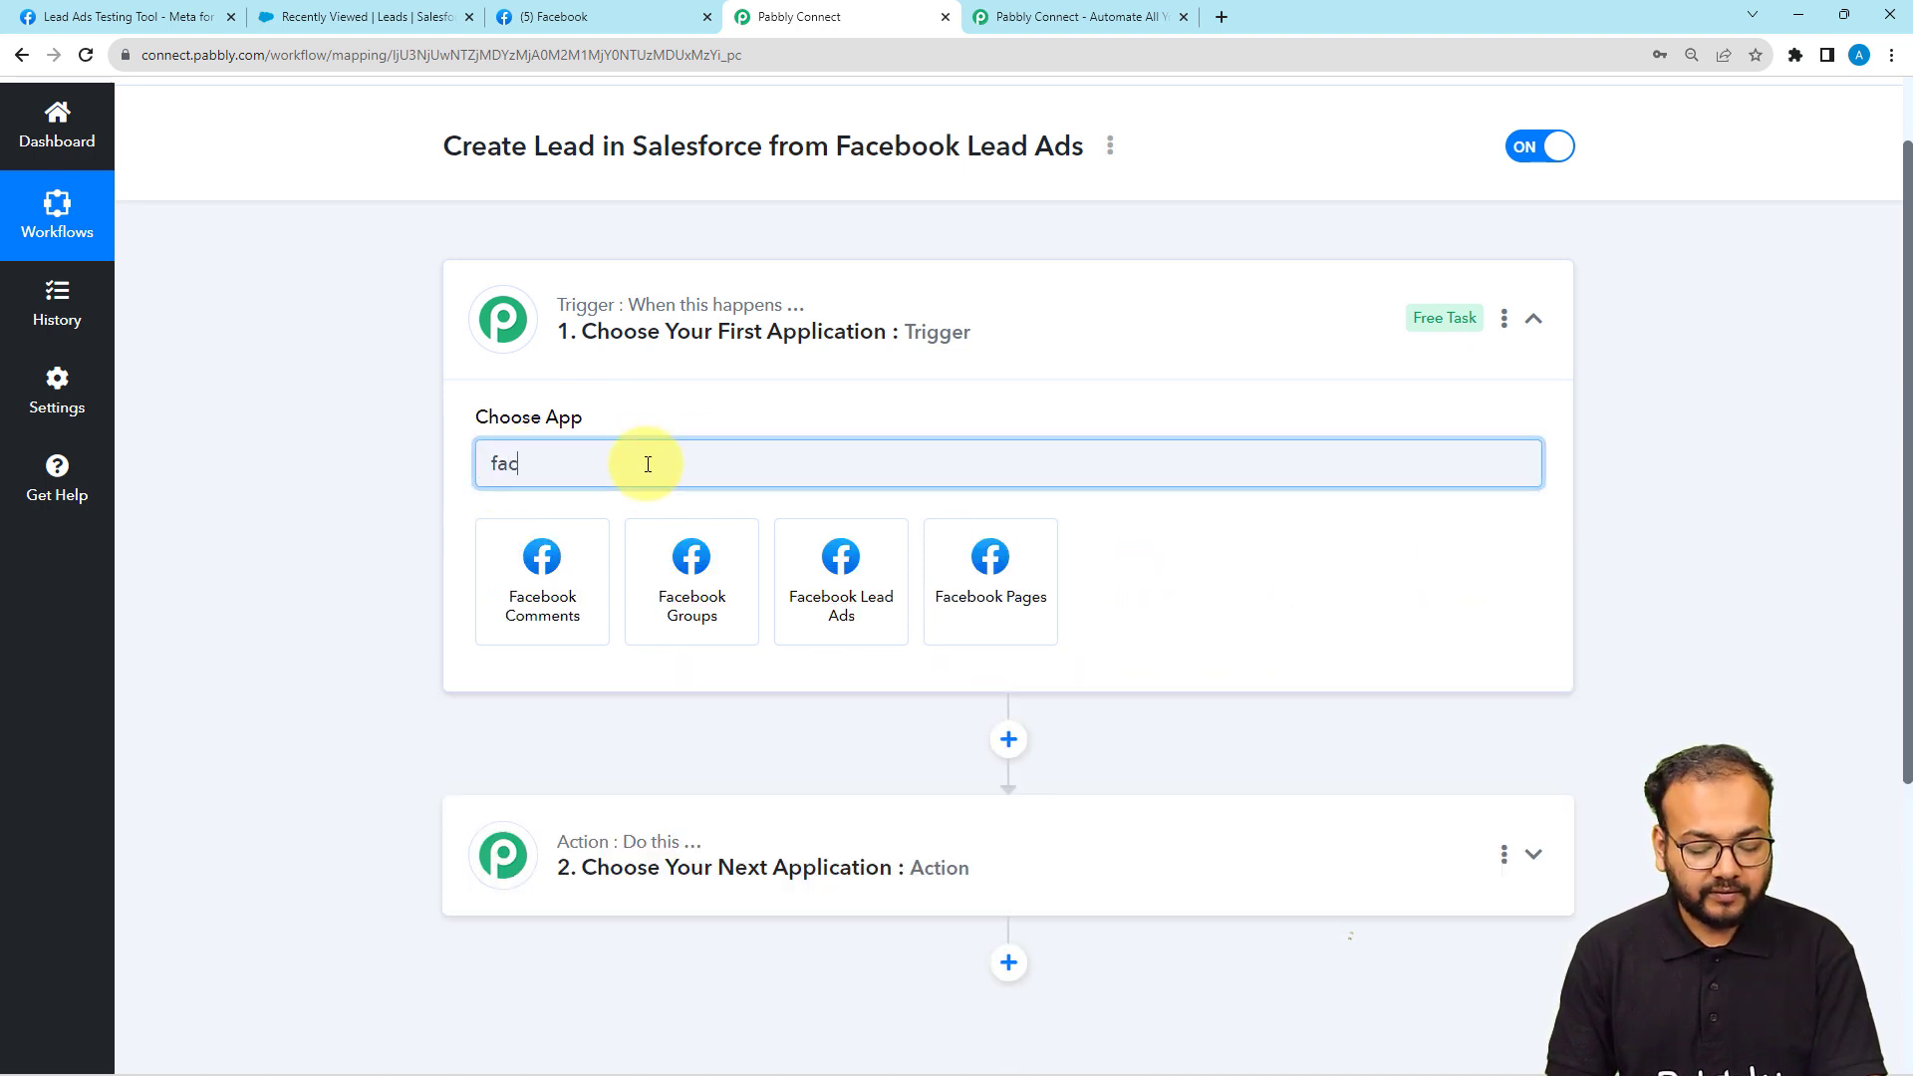
left_click(849, 619)
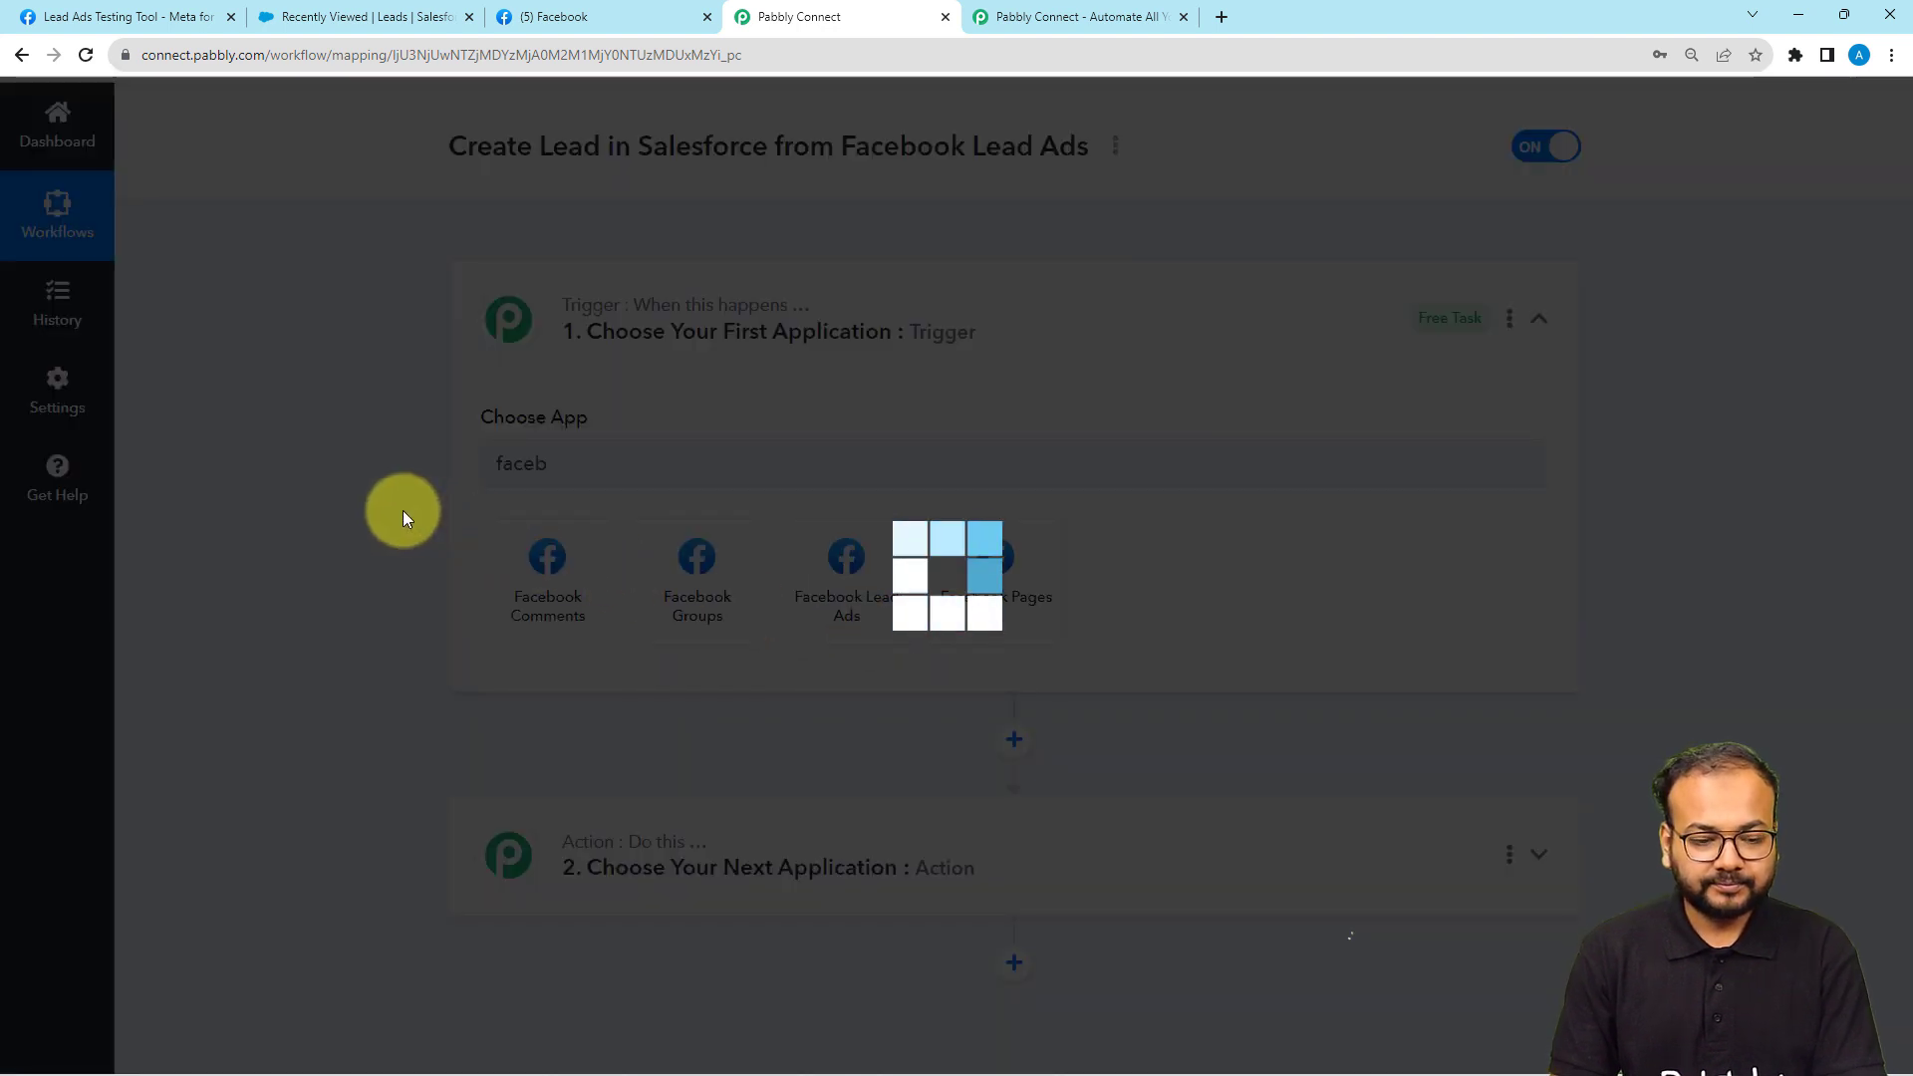
Step: Set the Facebook Lead Ads trigger event to New Lead
scroll(403, 510, "down", 1)
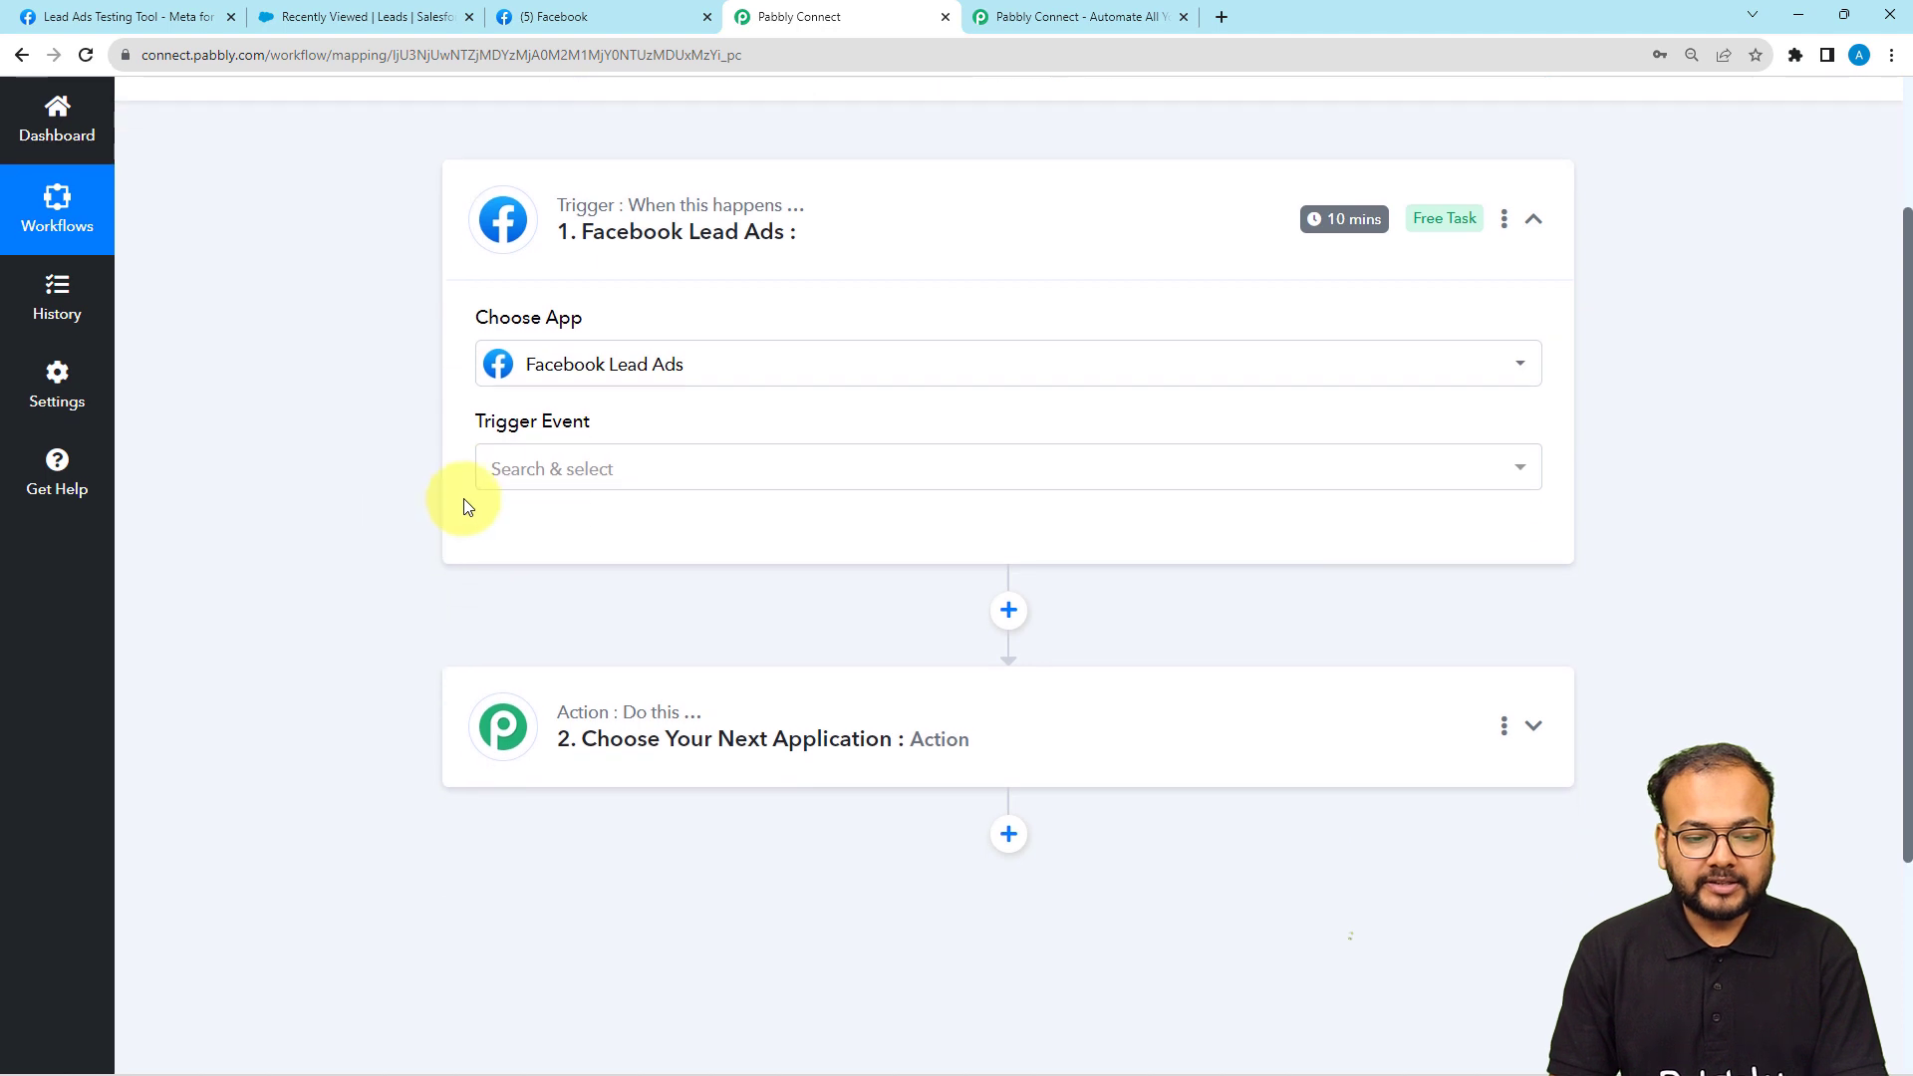
left_click(513, 480)
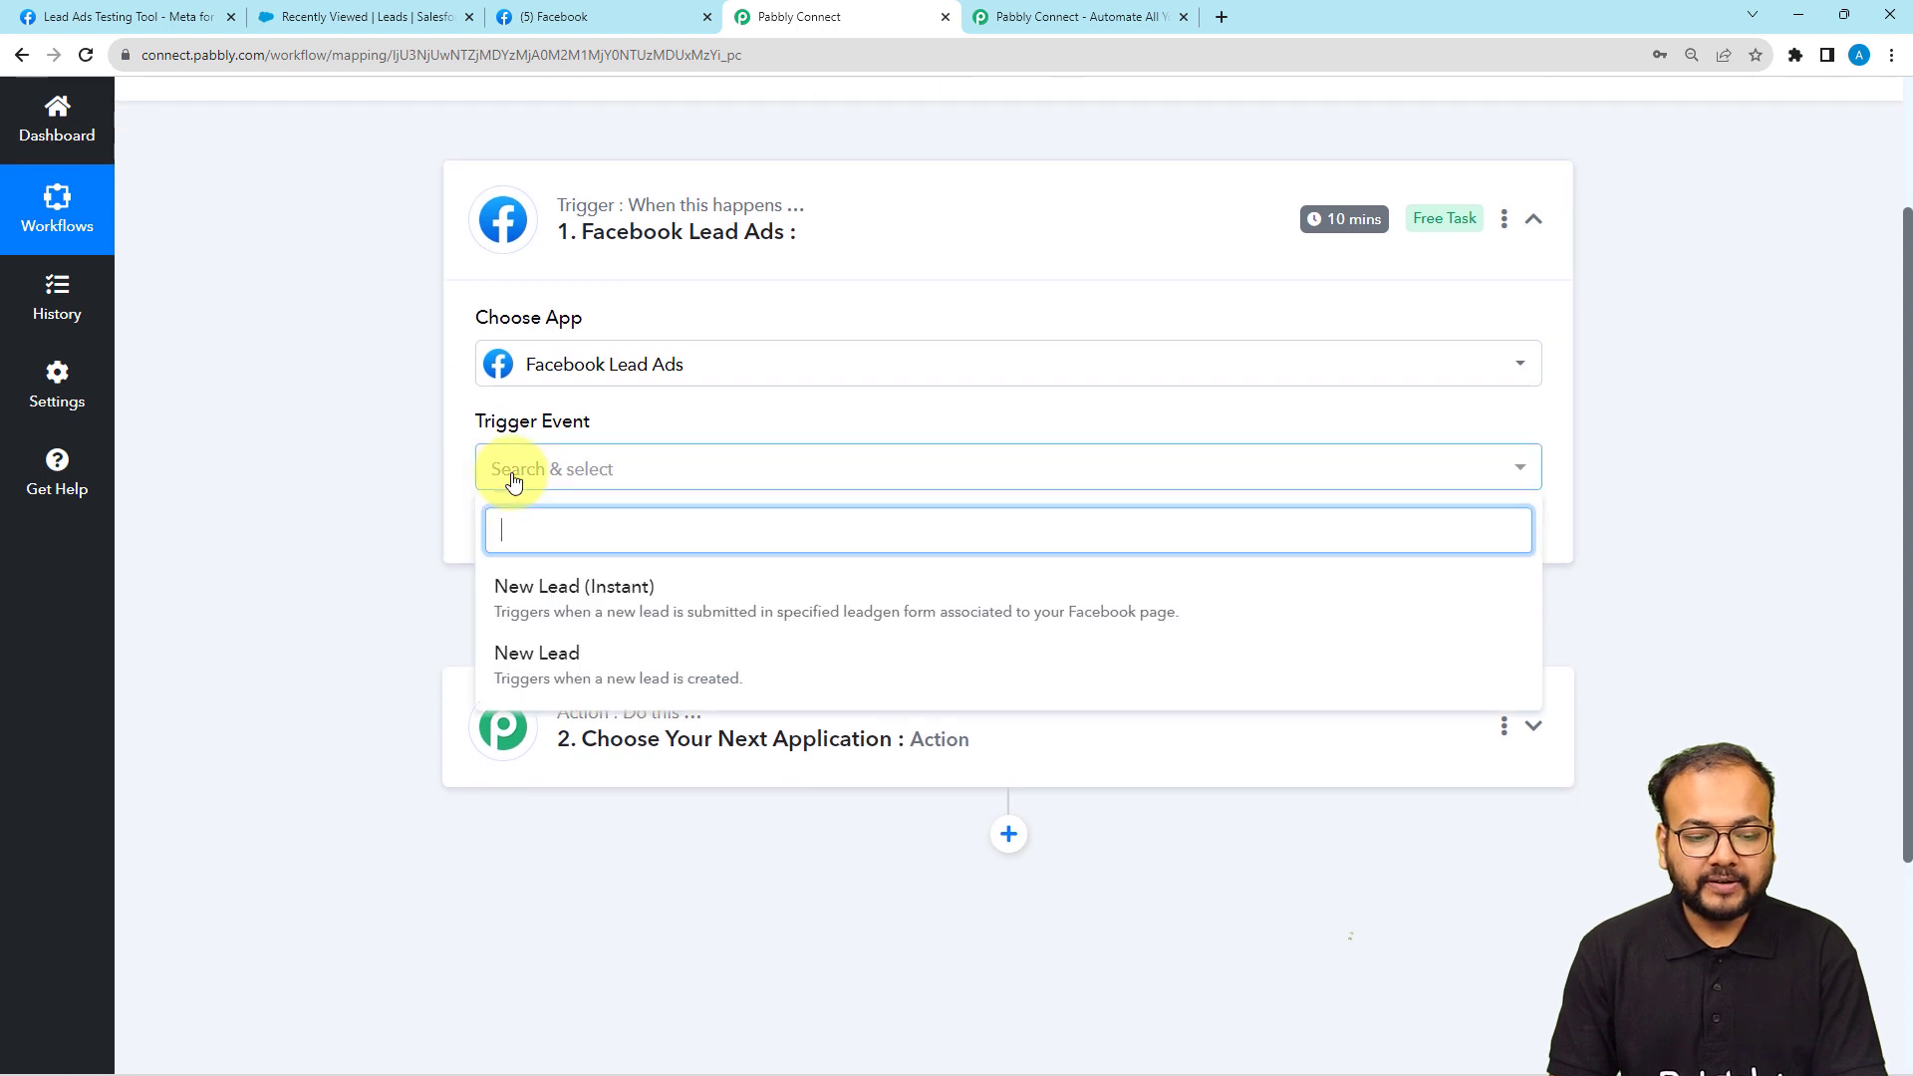
left_click(559, 668)
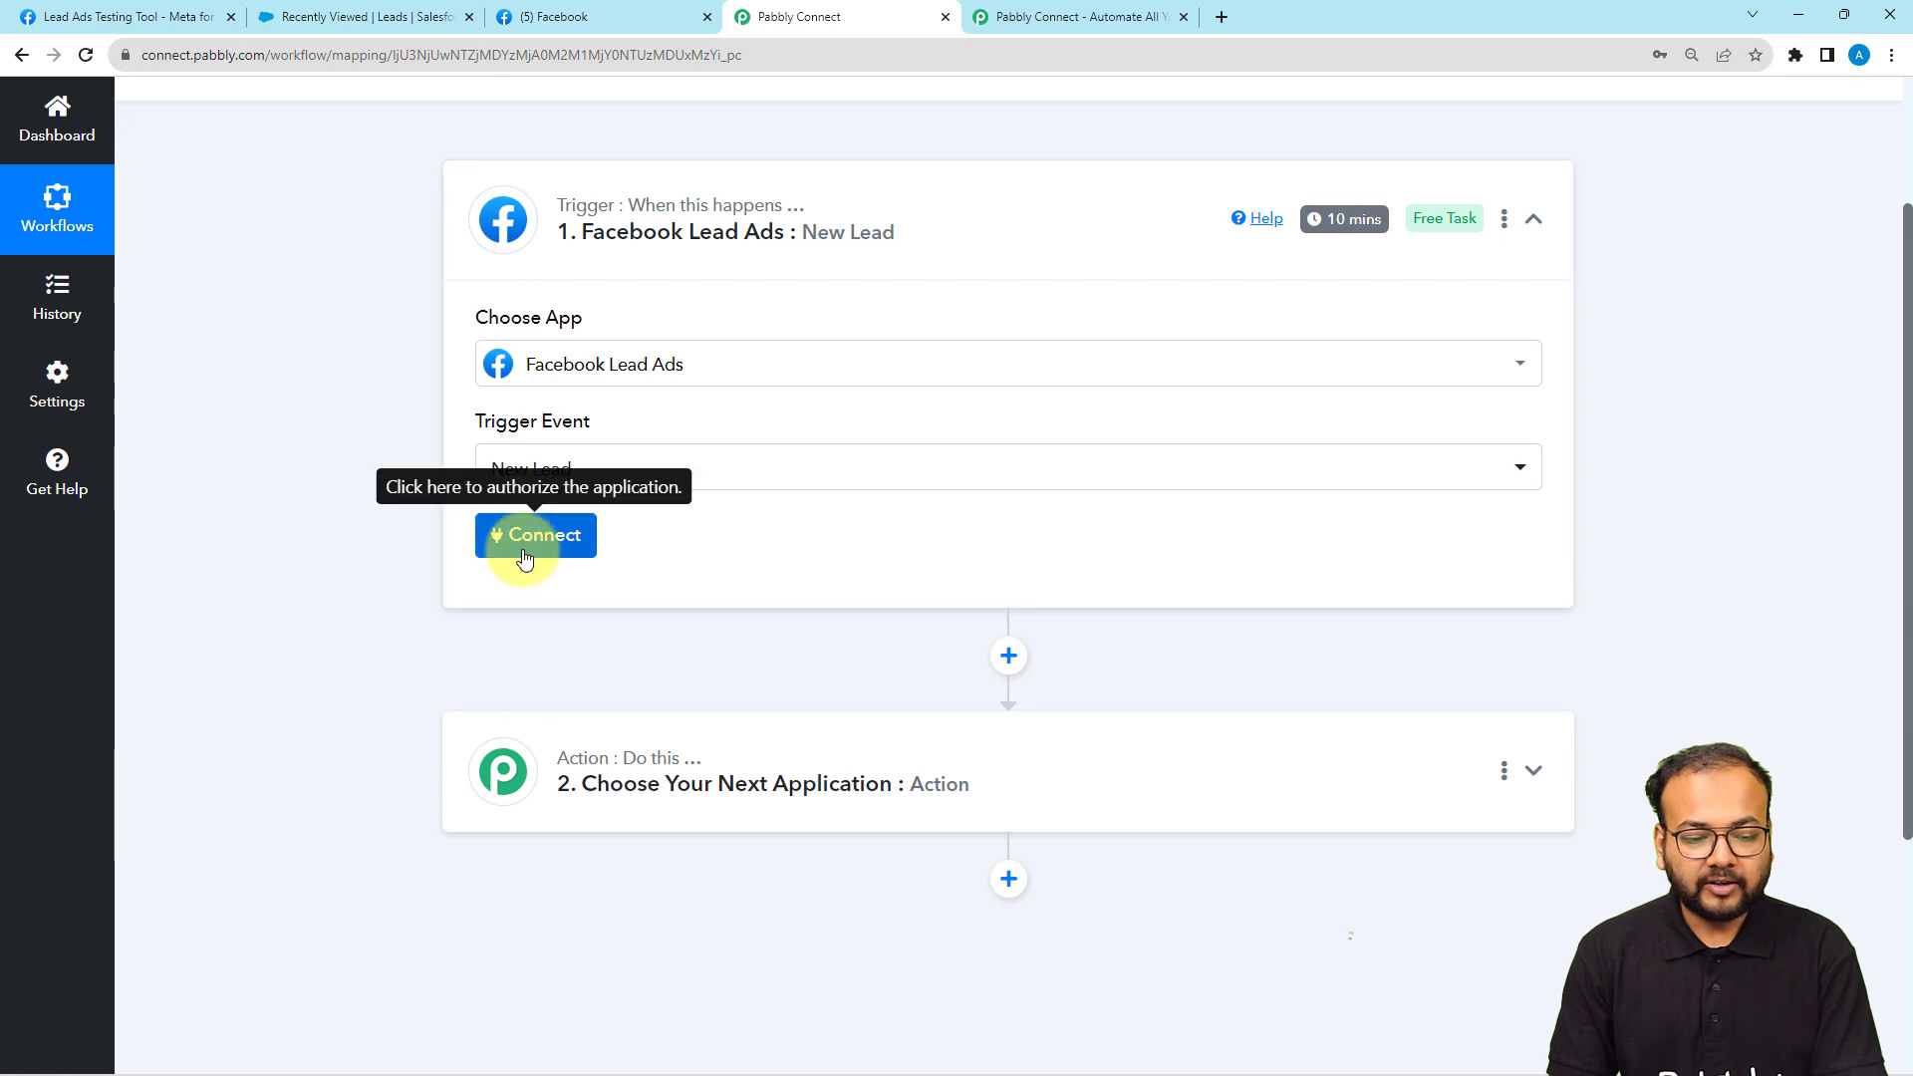
Step: Add and authorize a new Facebook Lead Ads connection named "Facebook Lead Ads #14" for the trigger
left_click(516, 550)
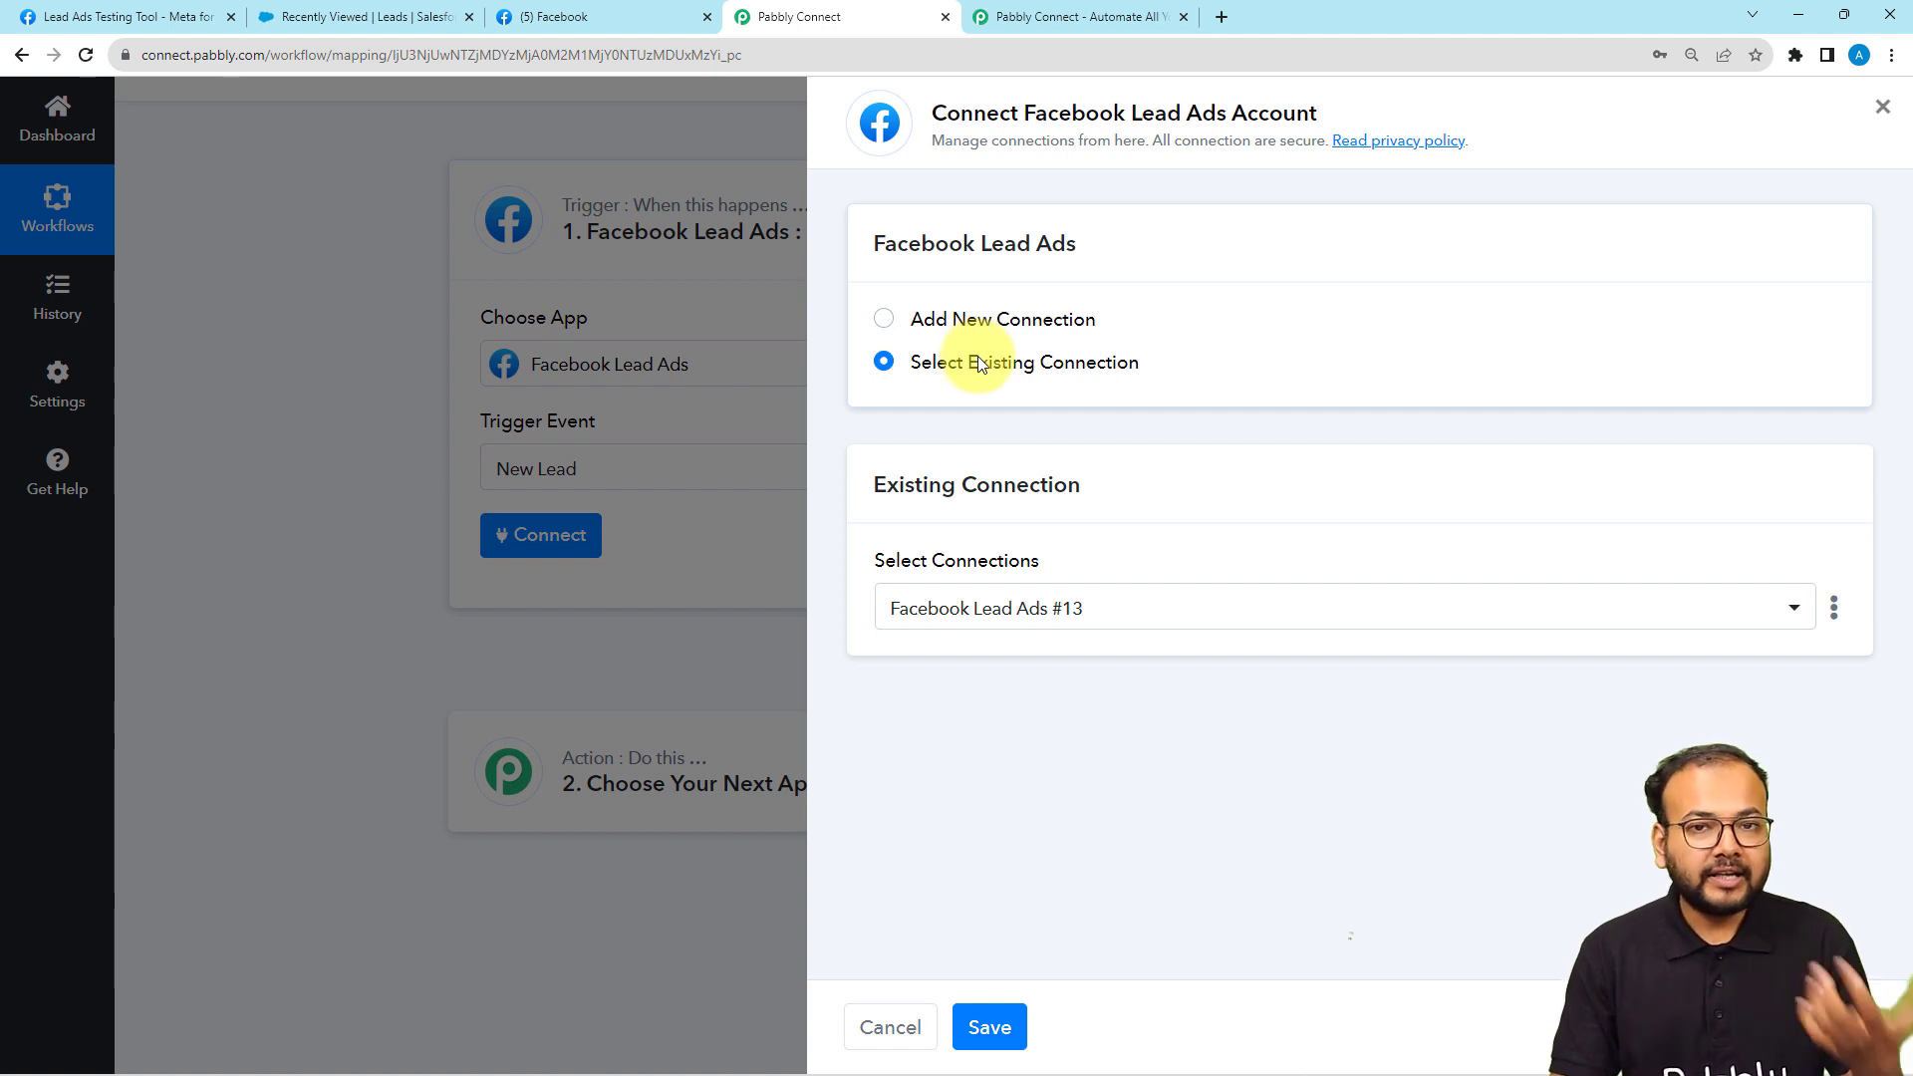
left_click(883, 320)
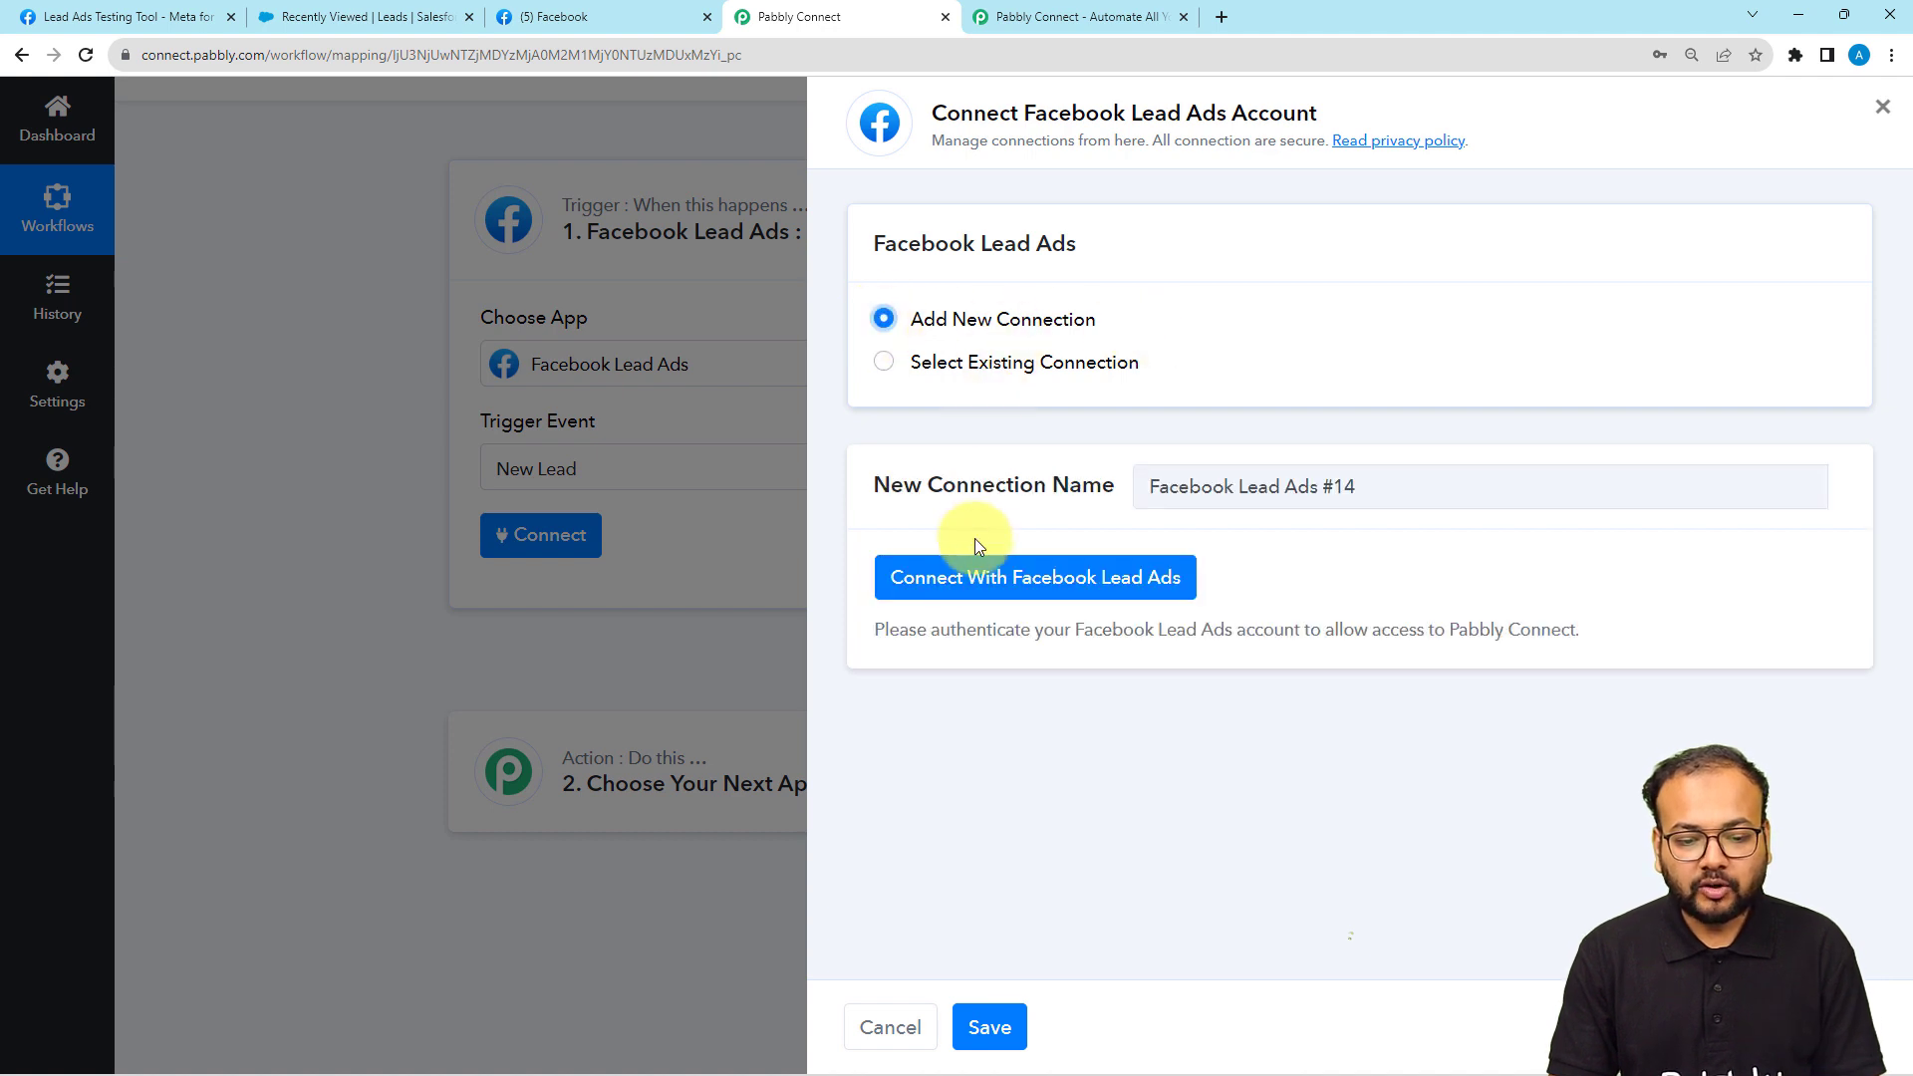
left_click(974, 577)
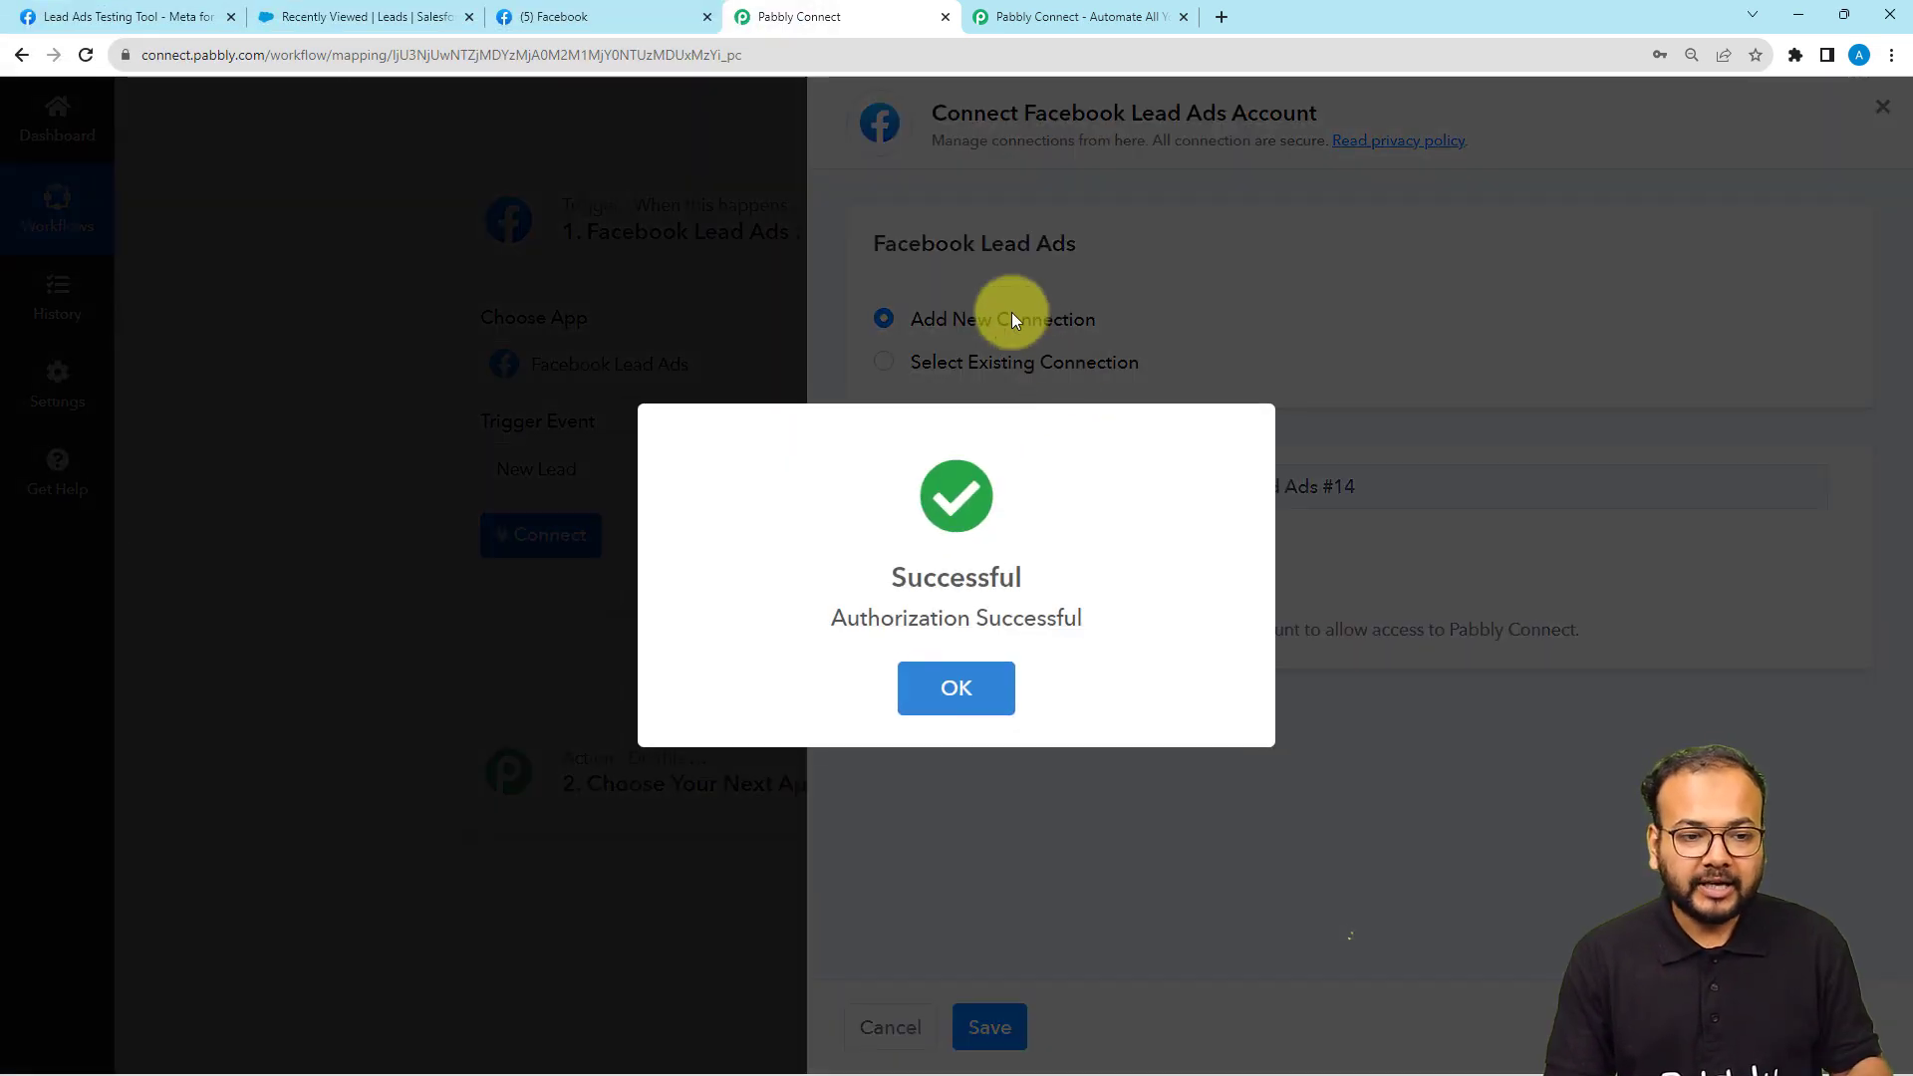
left_click(1012, 312)
Step: Review the Pabbly page on Facebook and the trigger's Facebook Page and Lead Ad Form settings
left_click(623, 30)
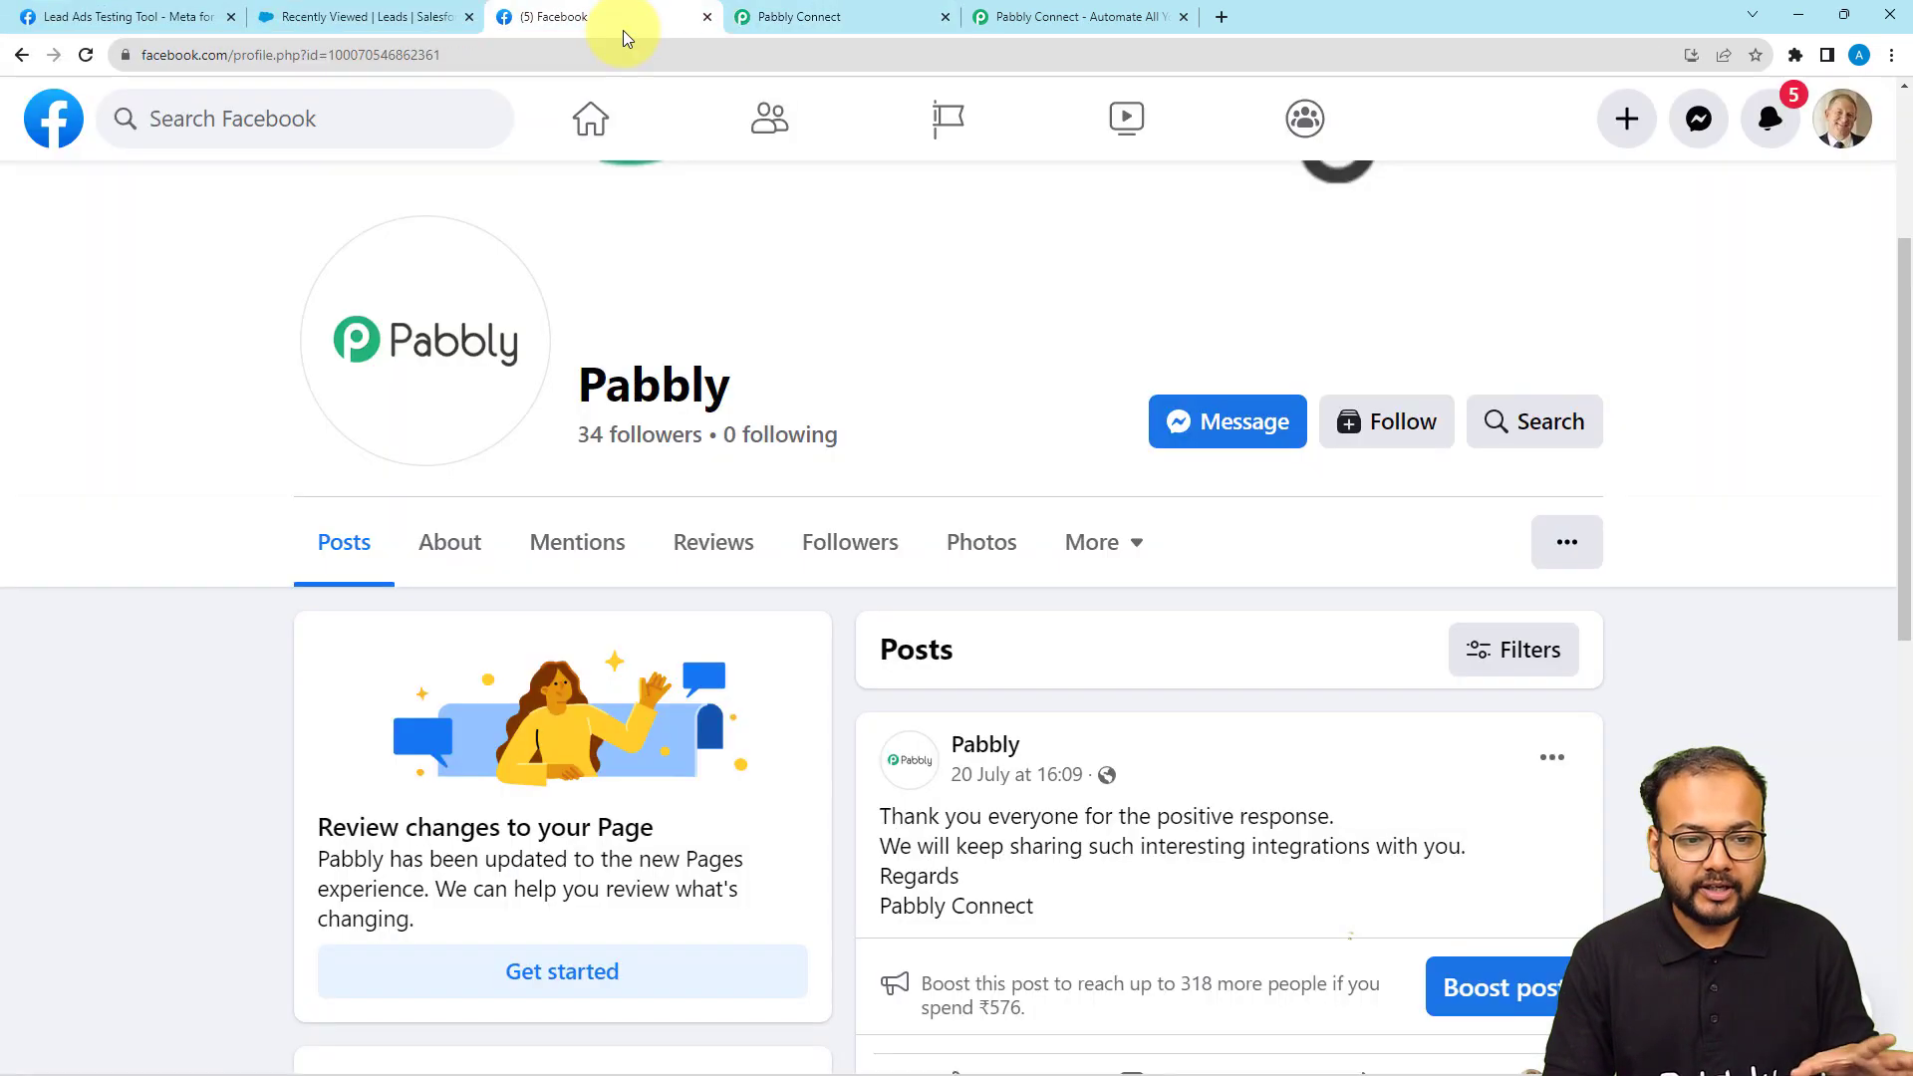
left_click(796, 20)
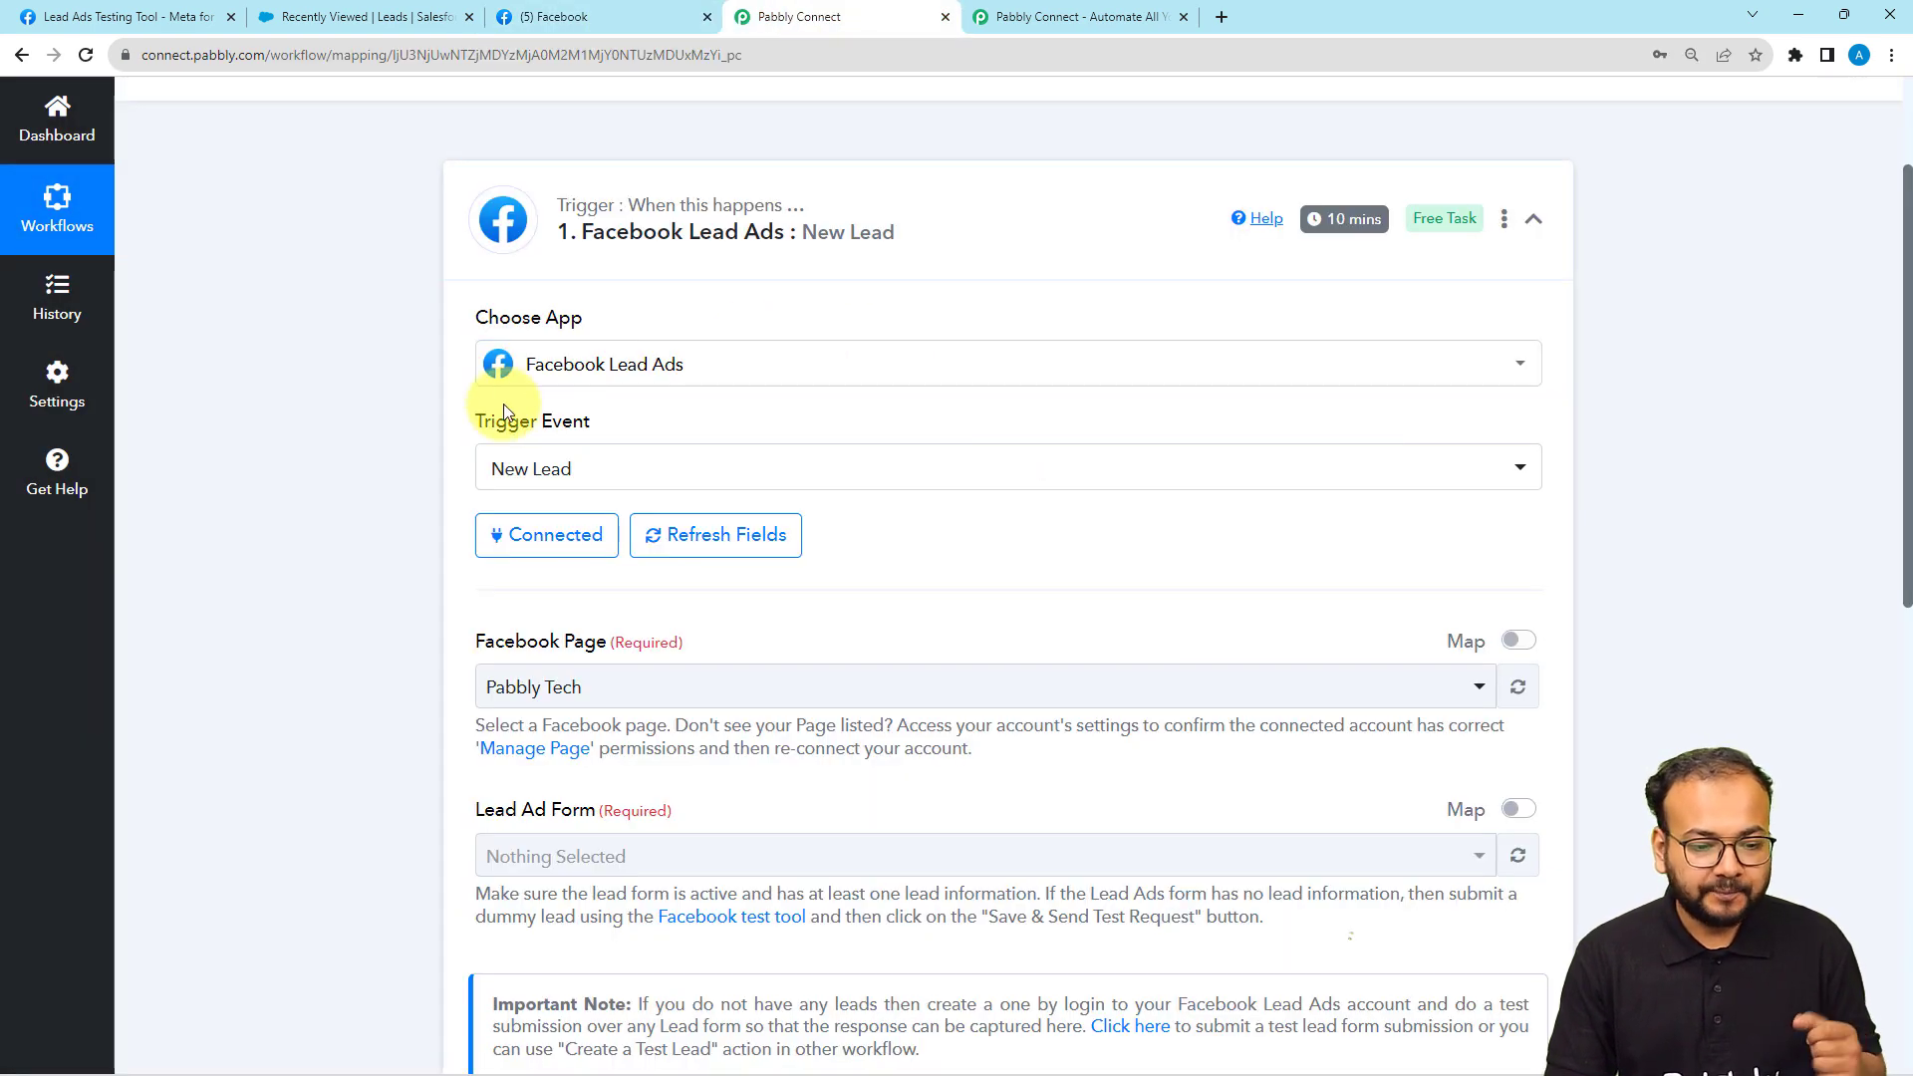
scroll(503, 413, "down", 1)
scroll(443, 523, "down", 2)
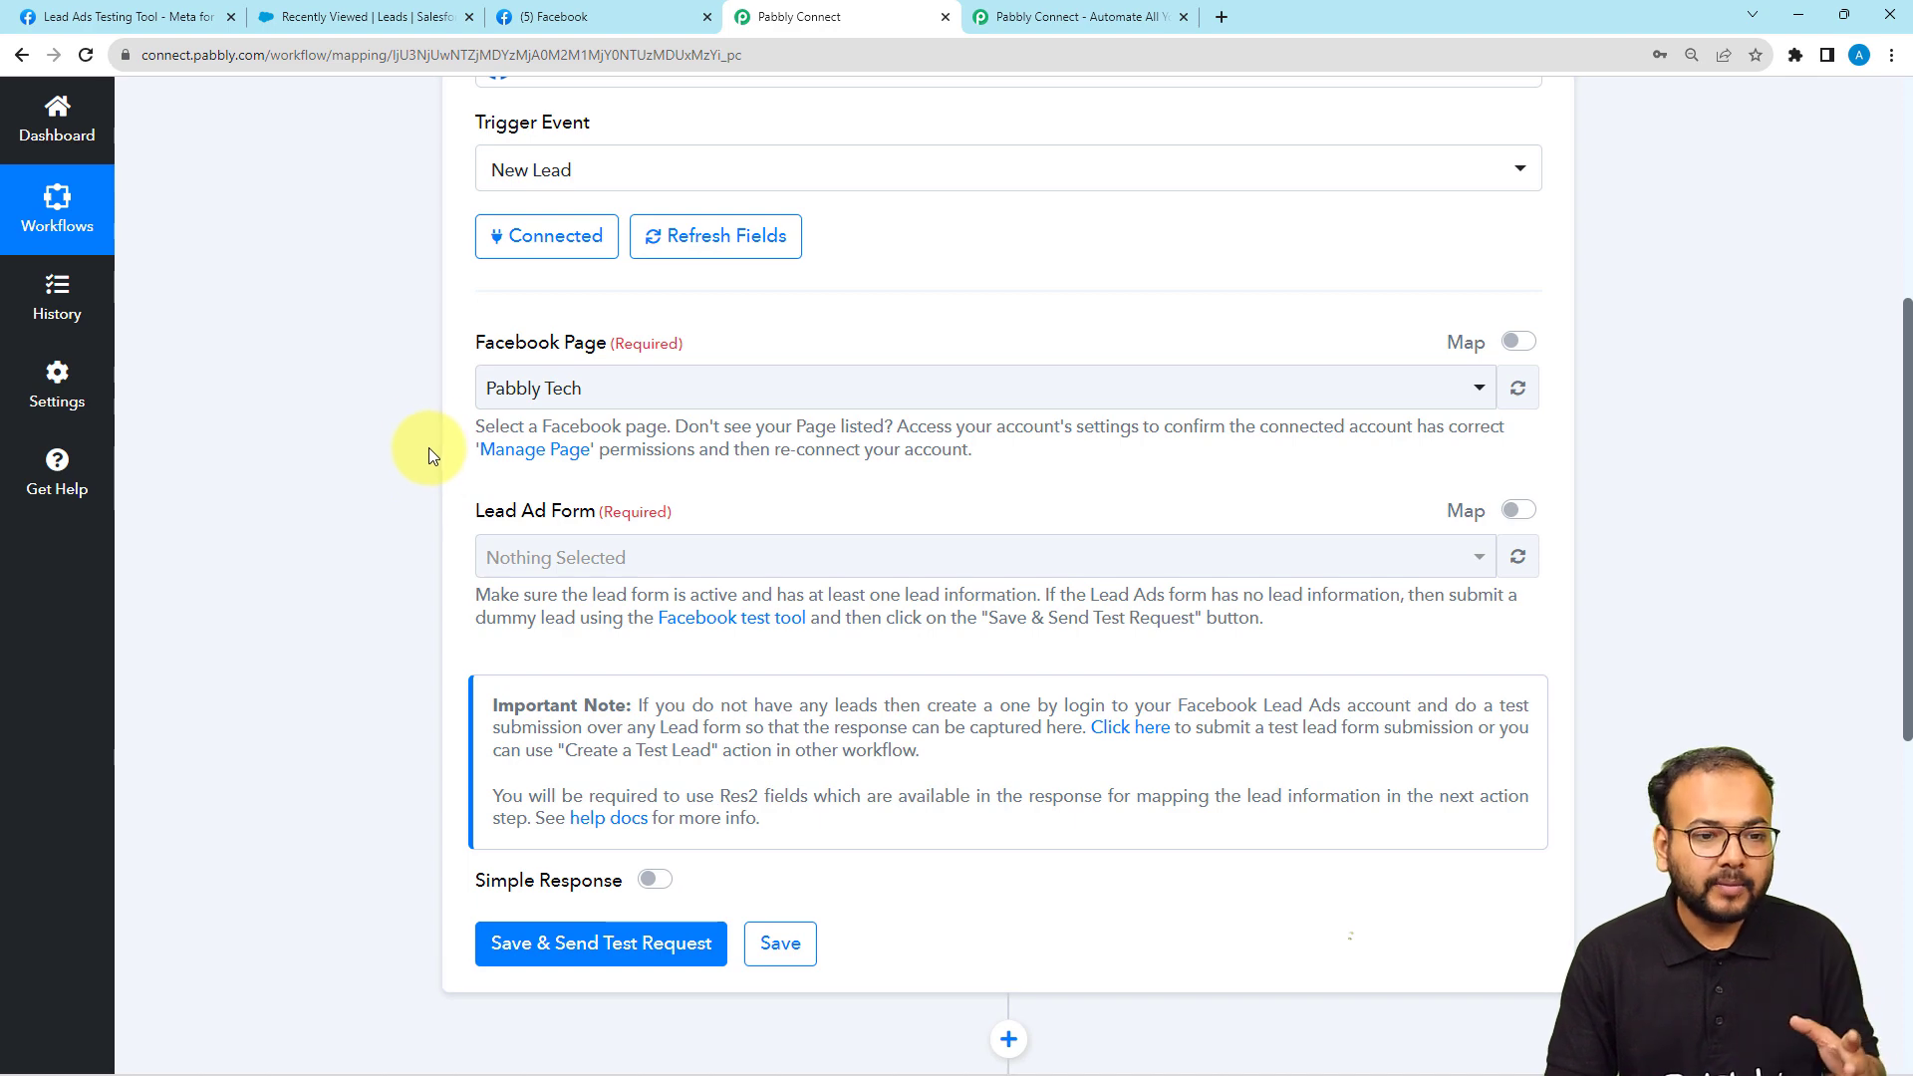
left_click(560, 30)
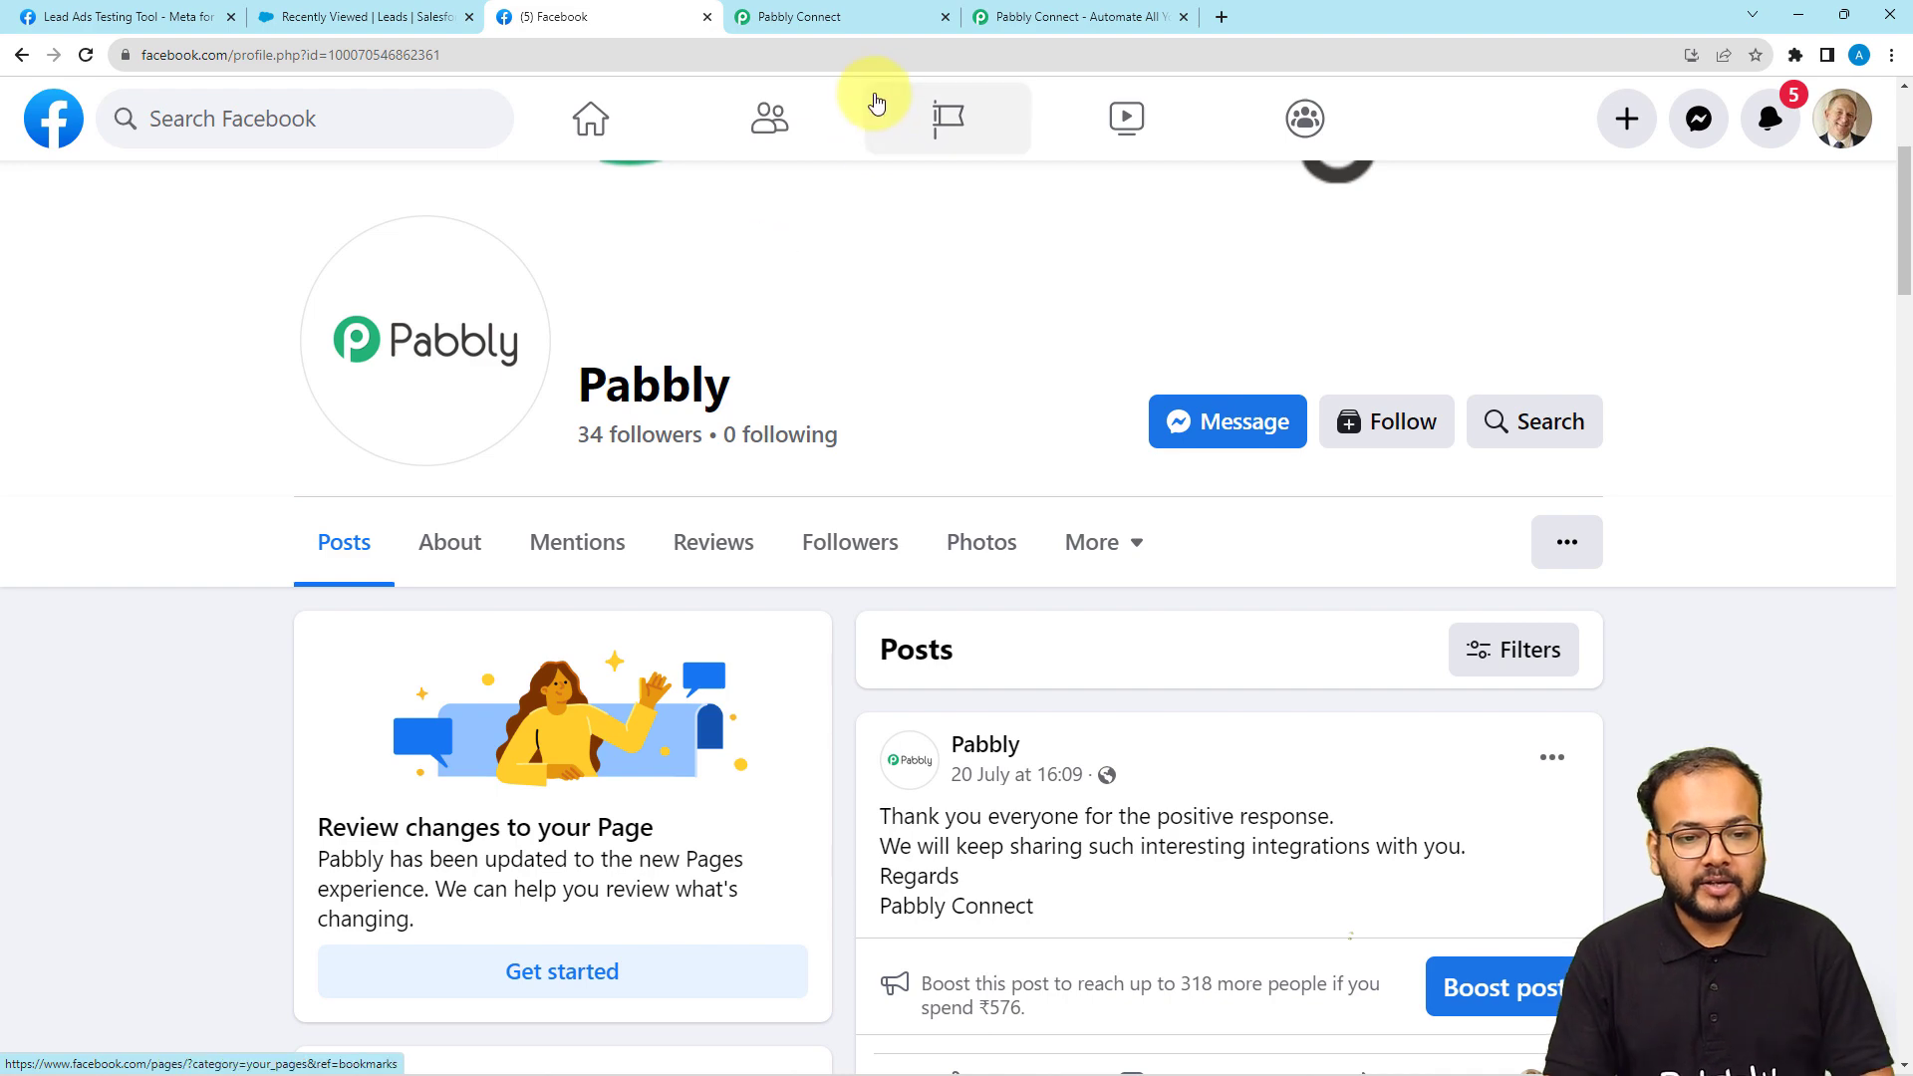
left_click(854, 27)
scroll(317, 456, "down", 1)
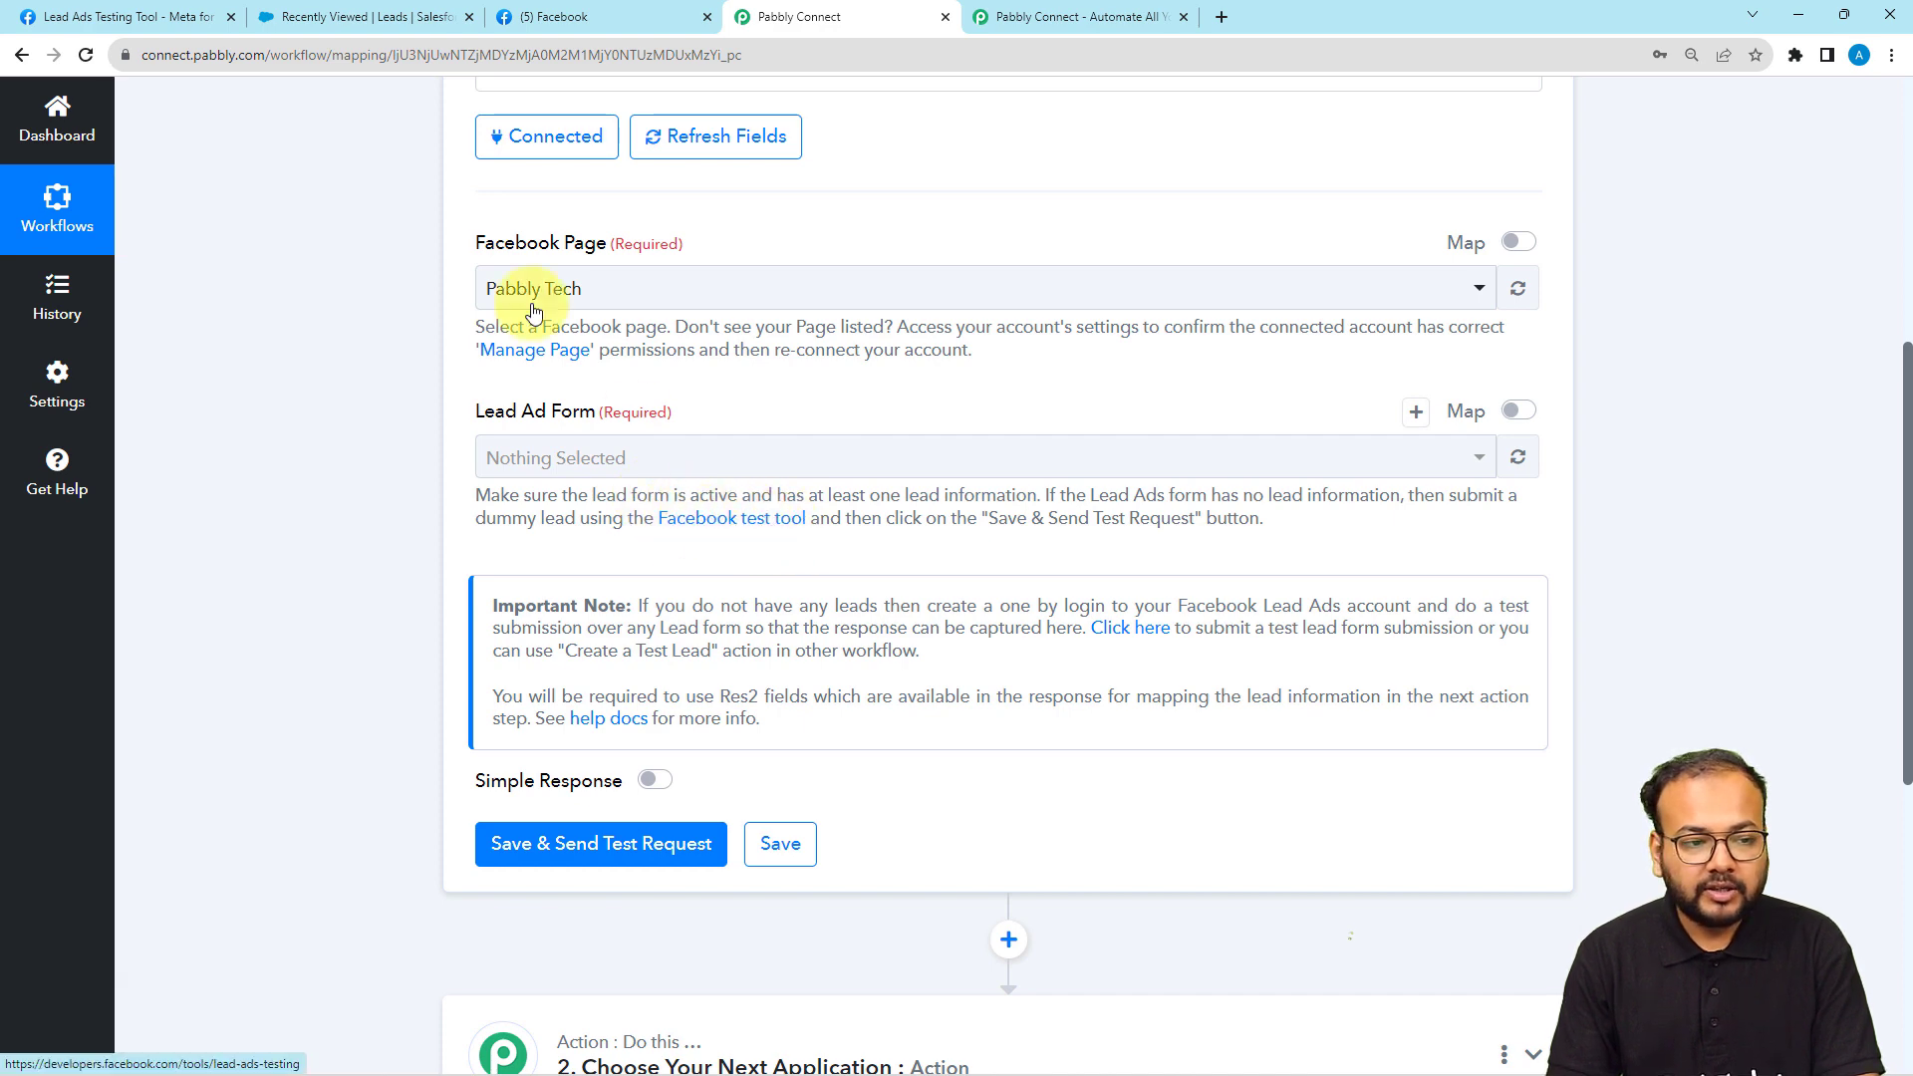
Step: Switch to Meta's Lead Ads Testing Tool and select the Pabbly page for testing
left_click(165, 16)
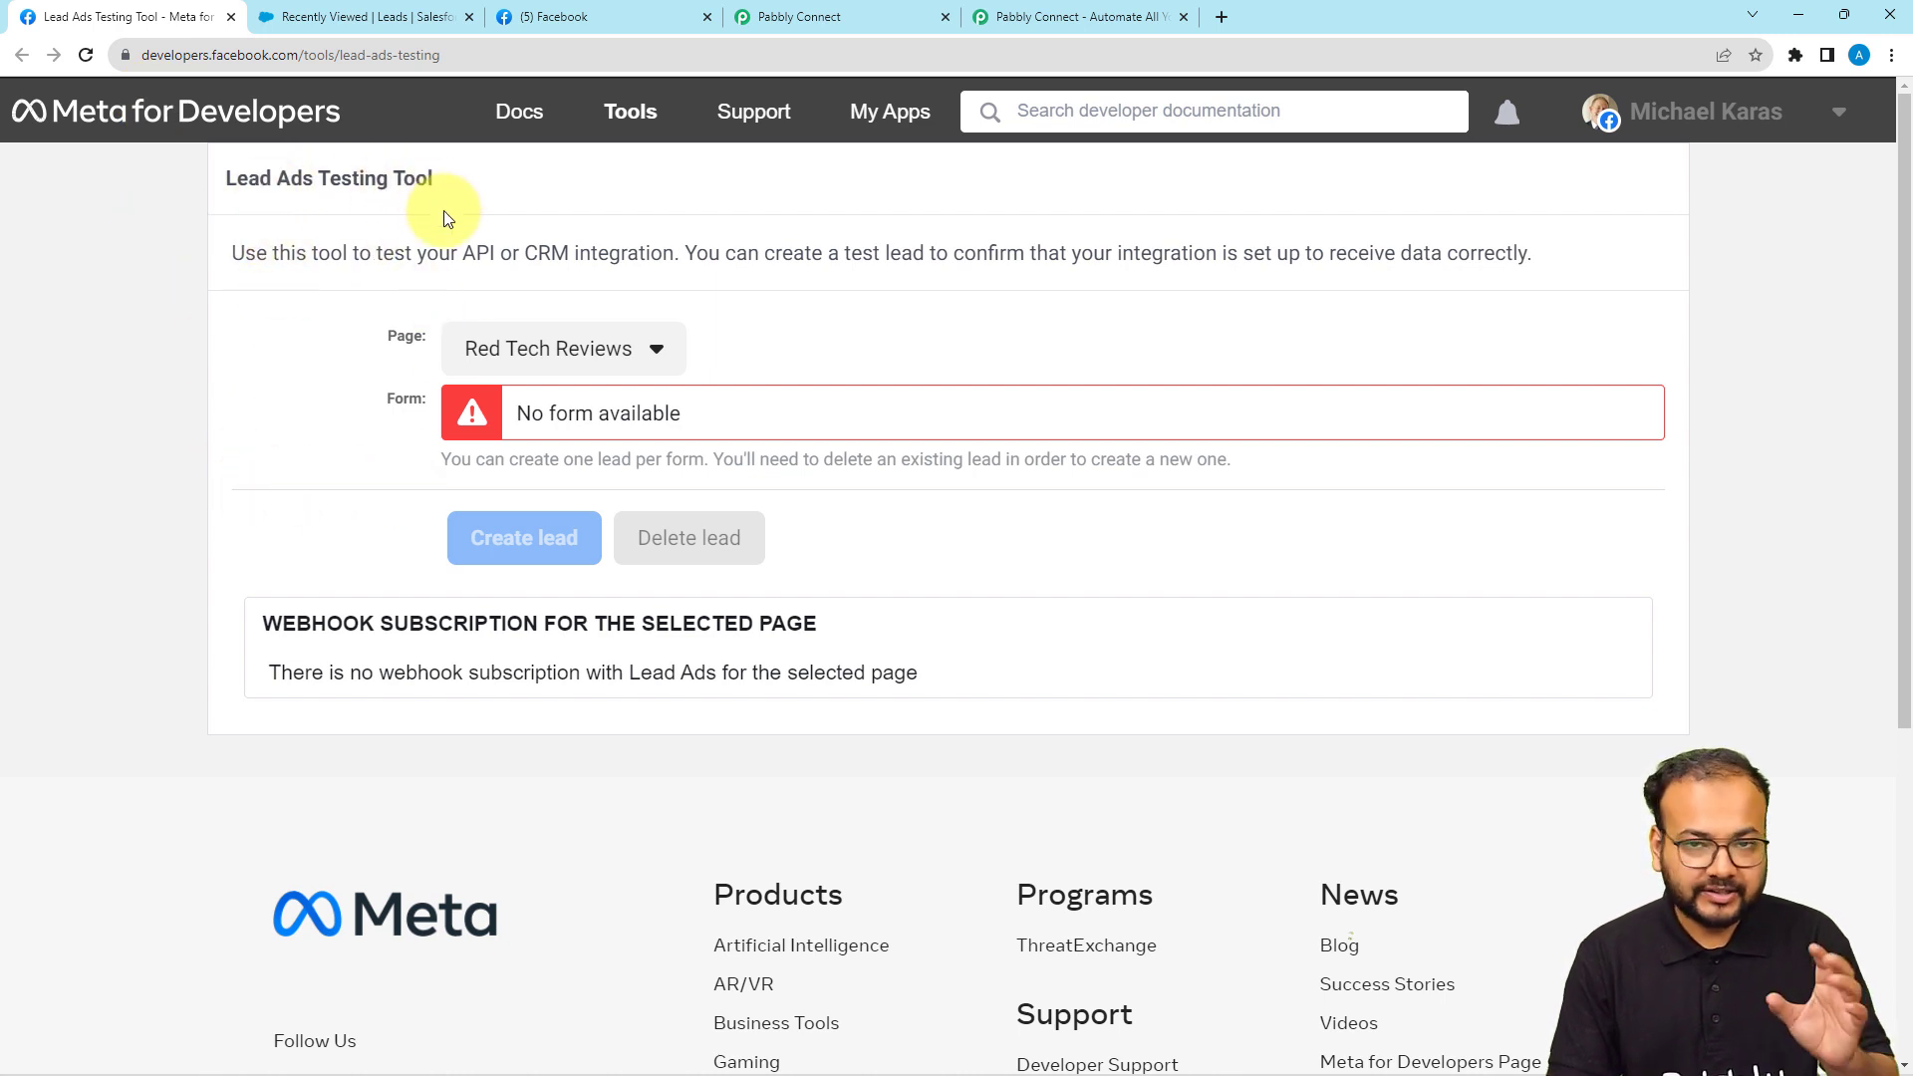
left_click(544, 372)
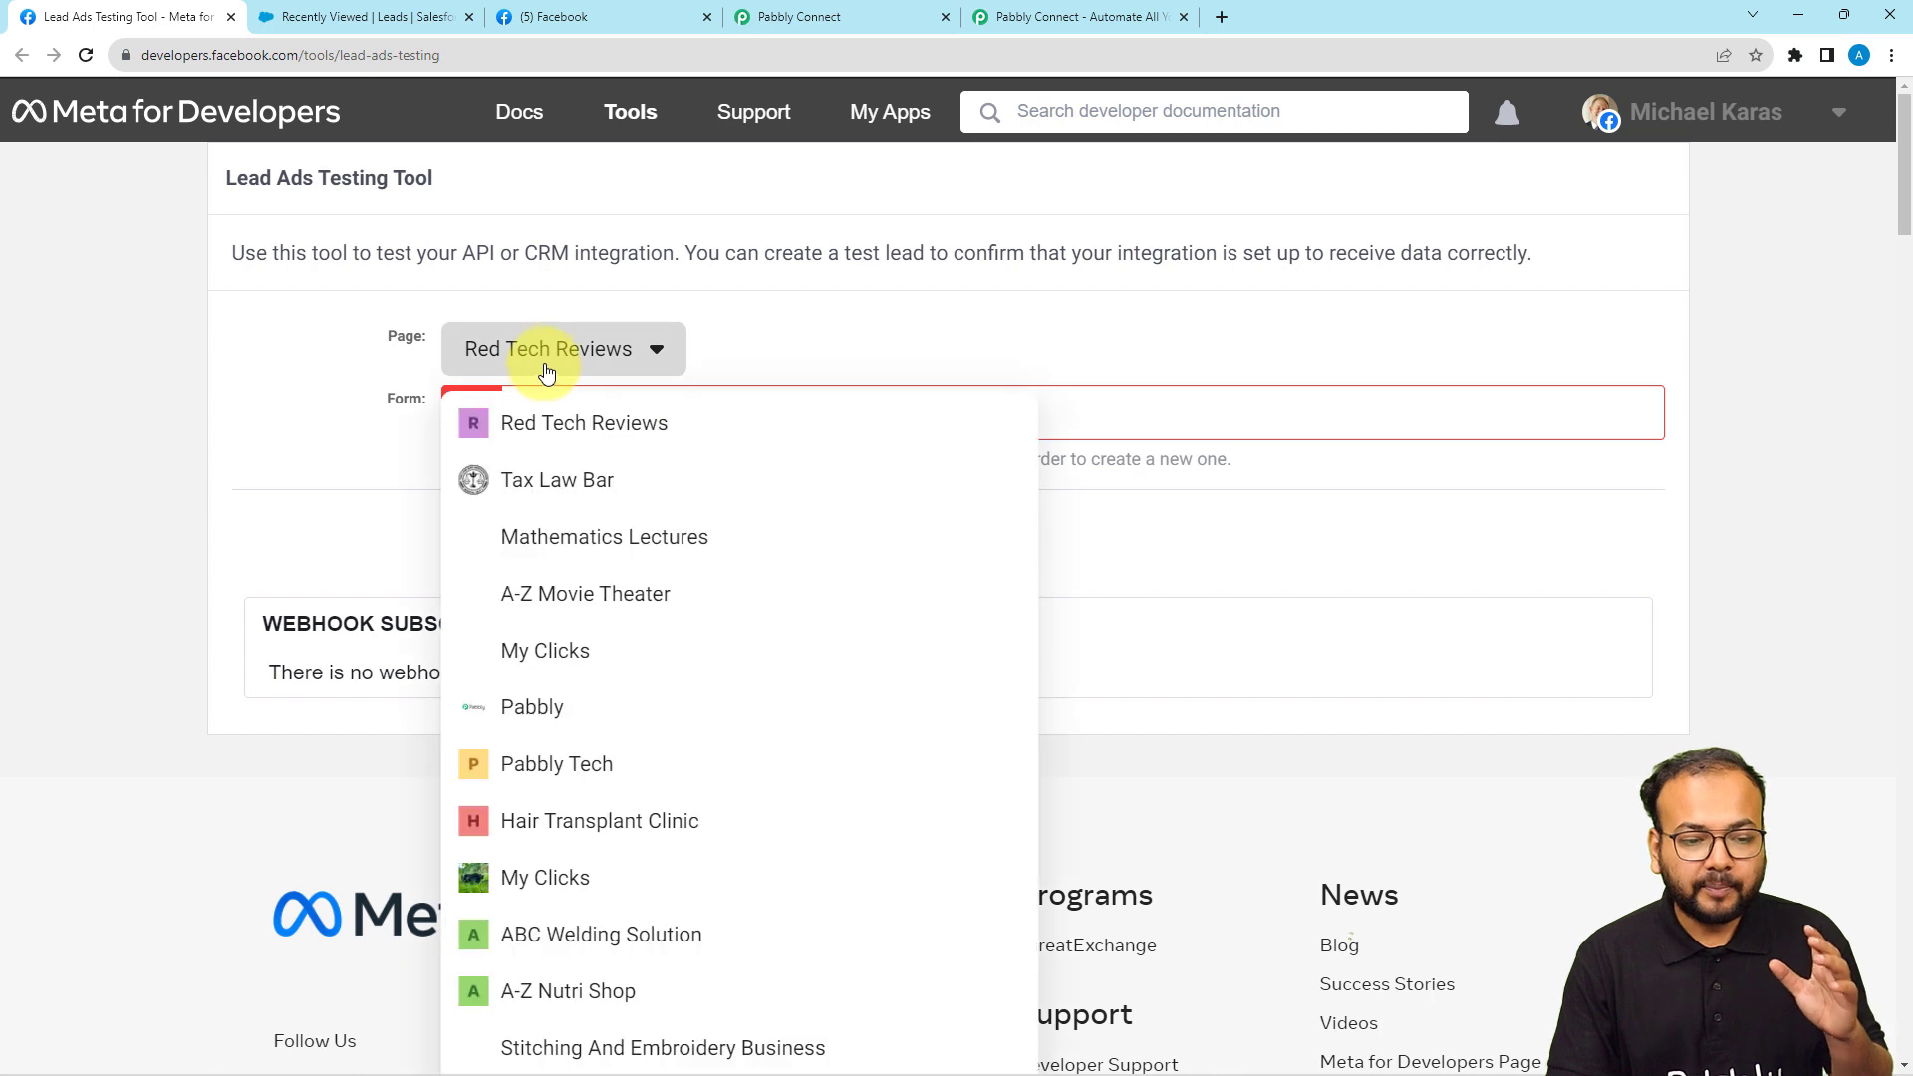
left_click(574, 719)
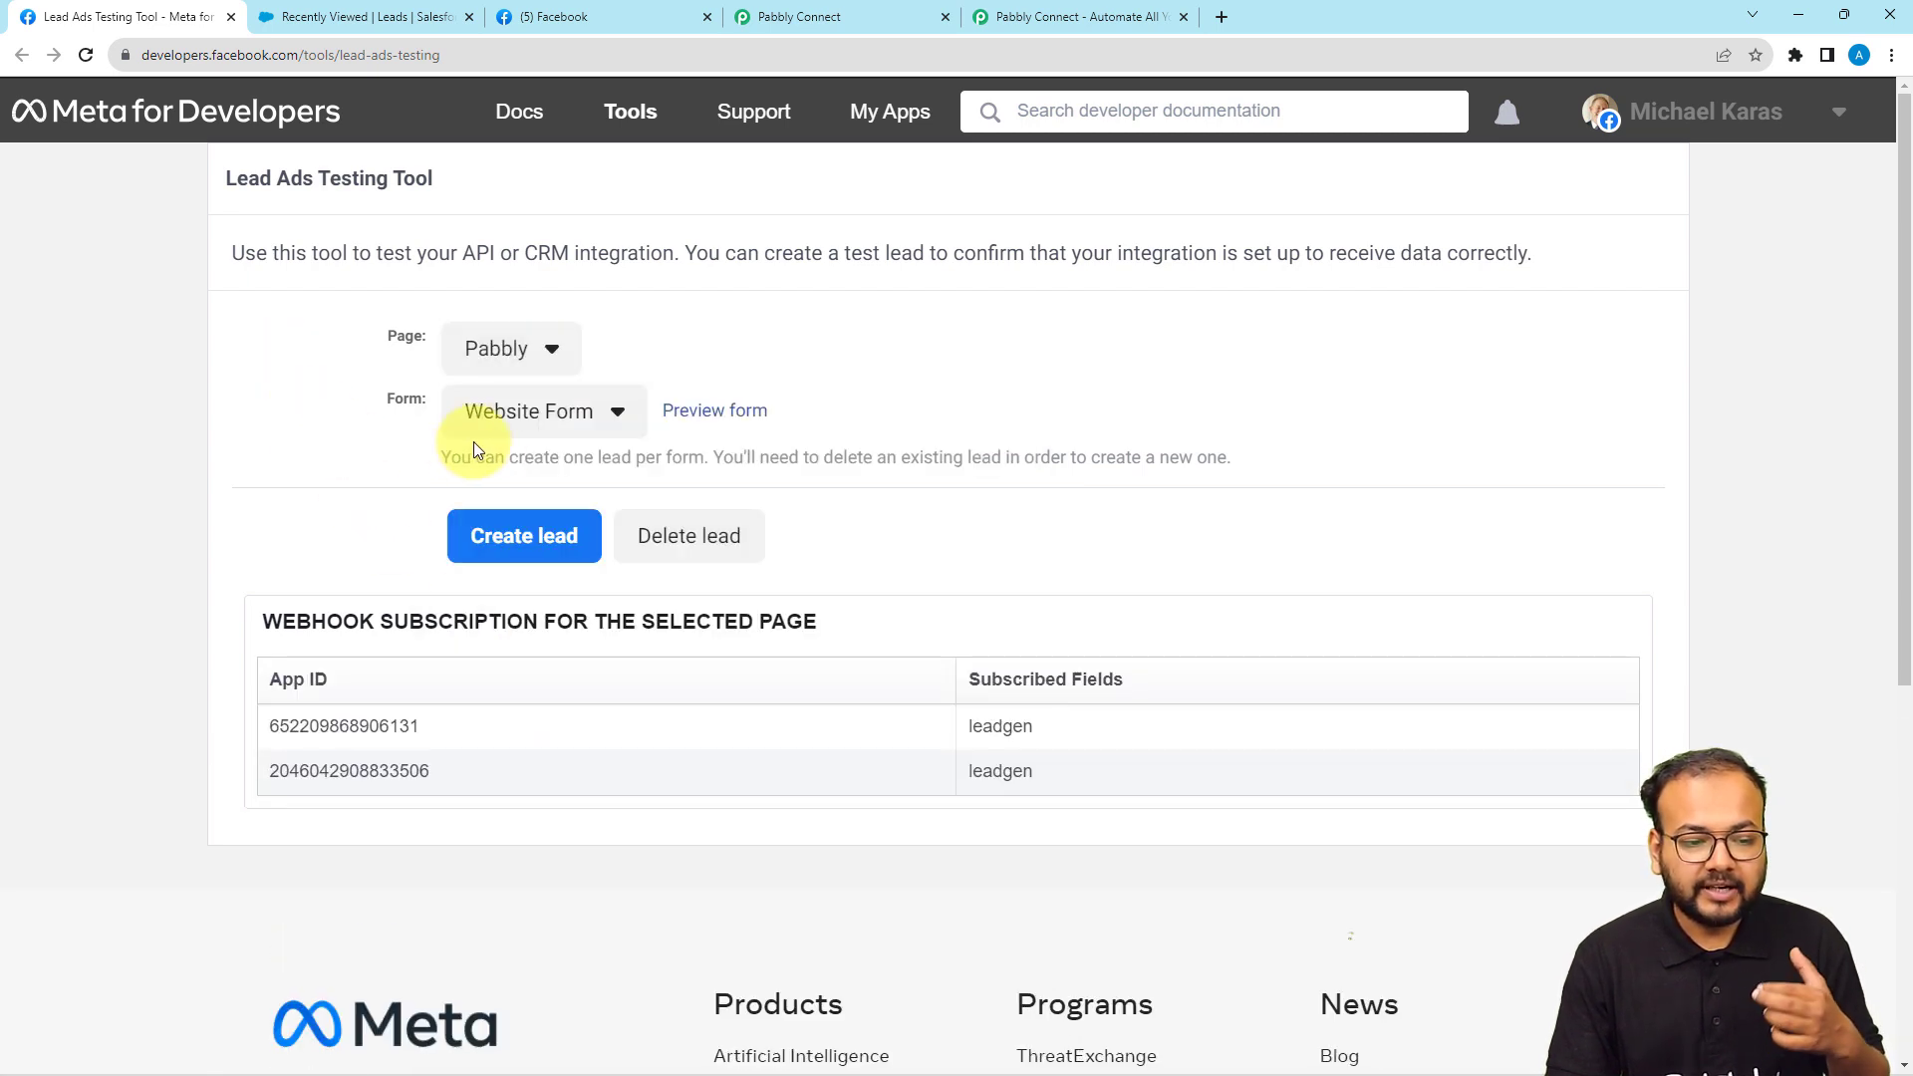
Step: Check the lead forms available for the Pabbly page and select Test Lead Form
left_click(537, 426)
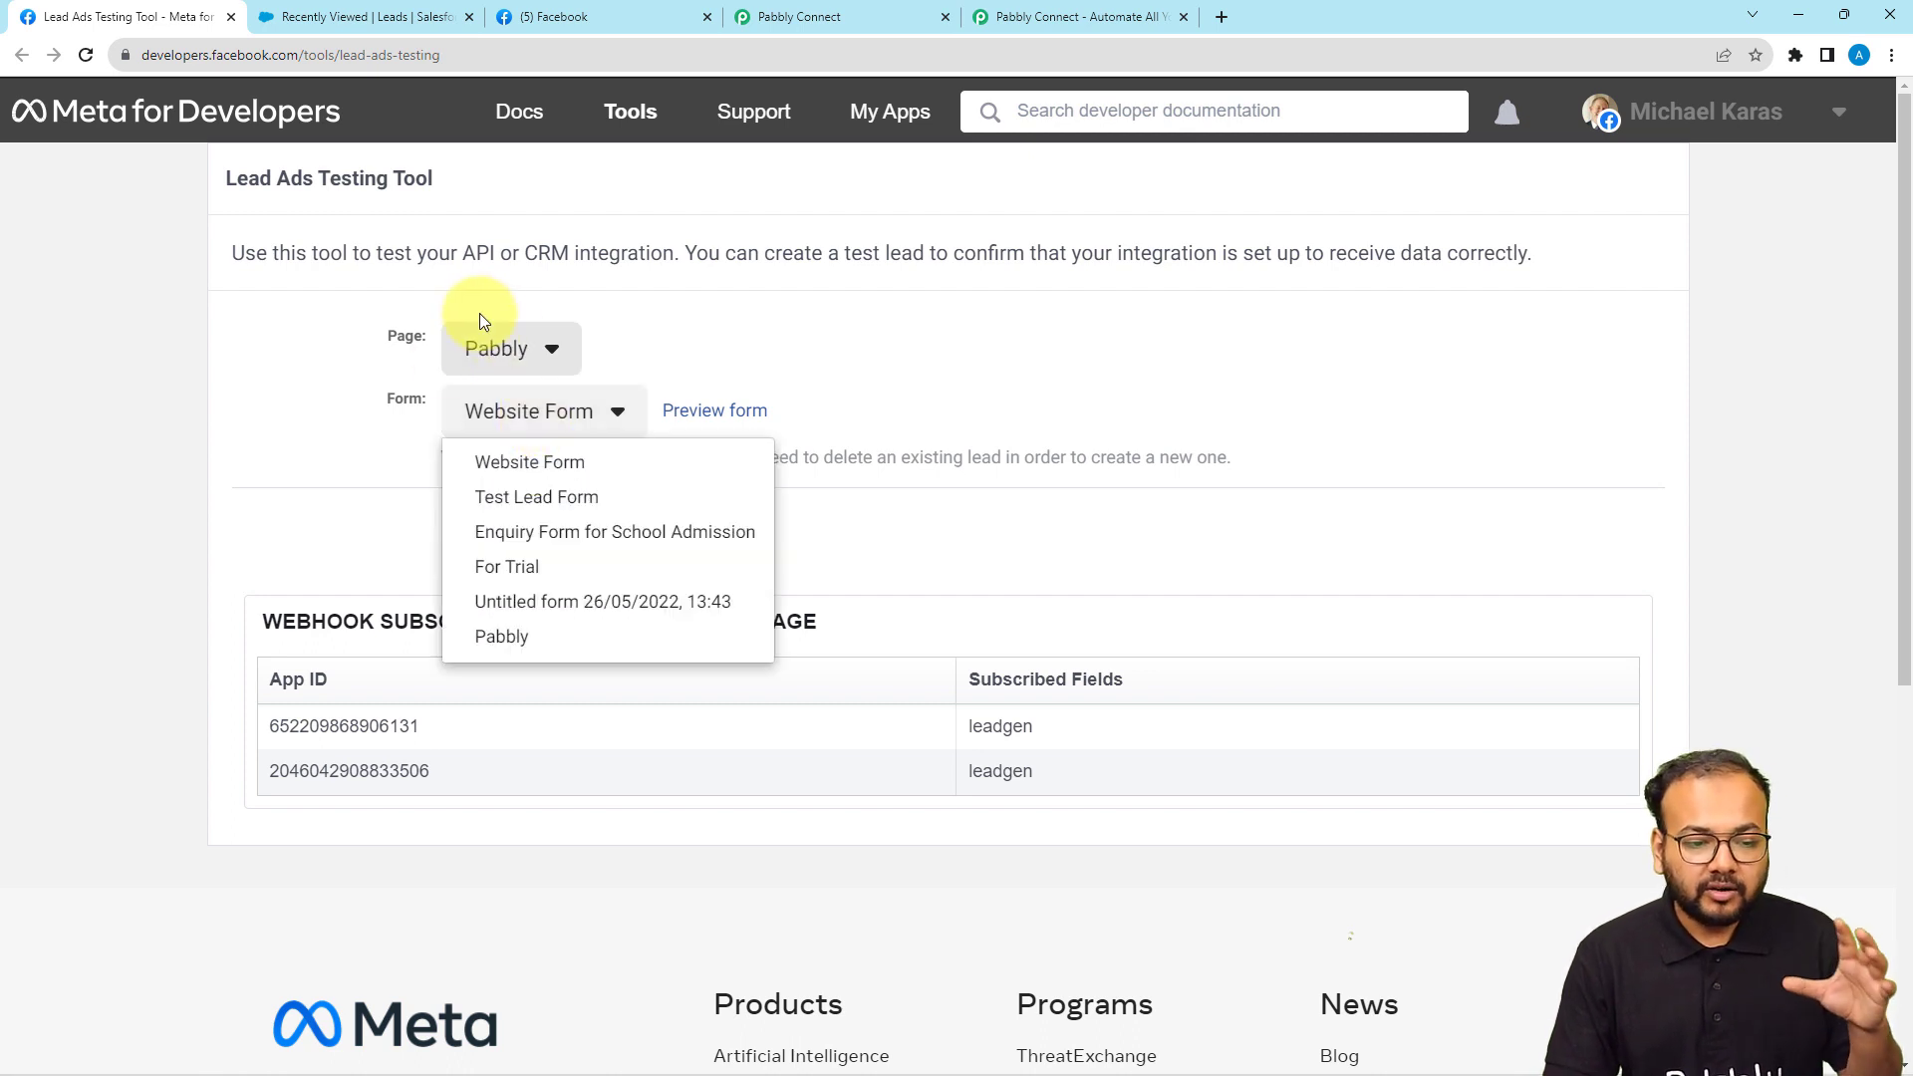
left_click(501, 411)
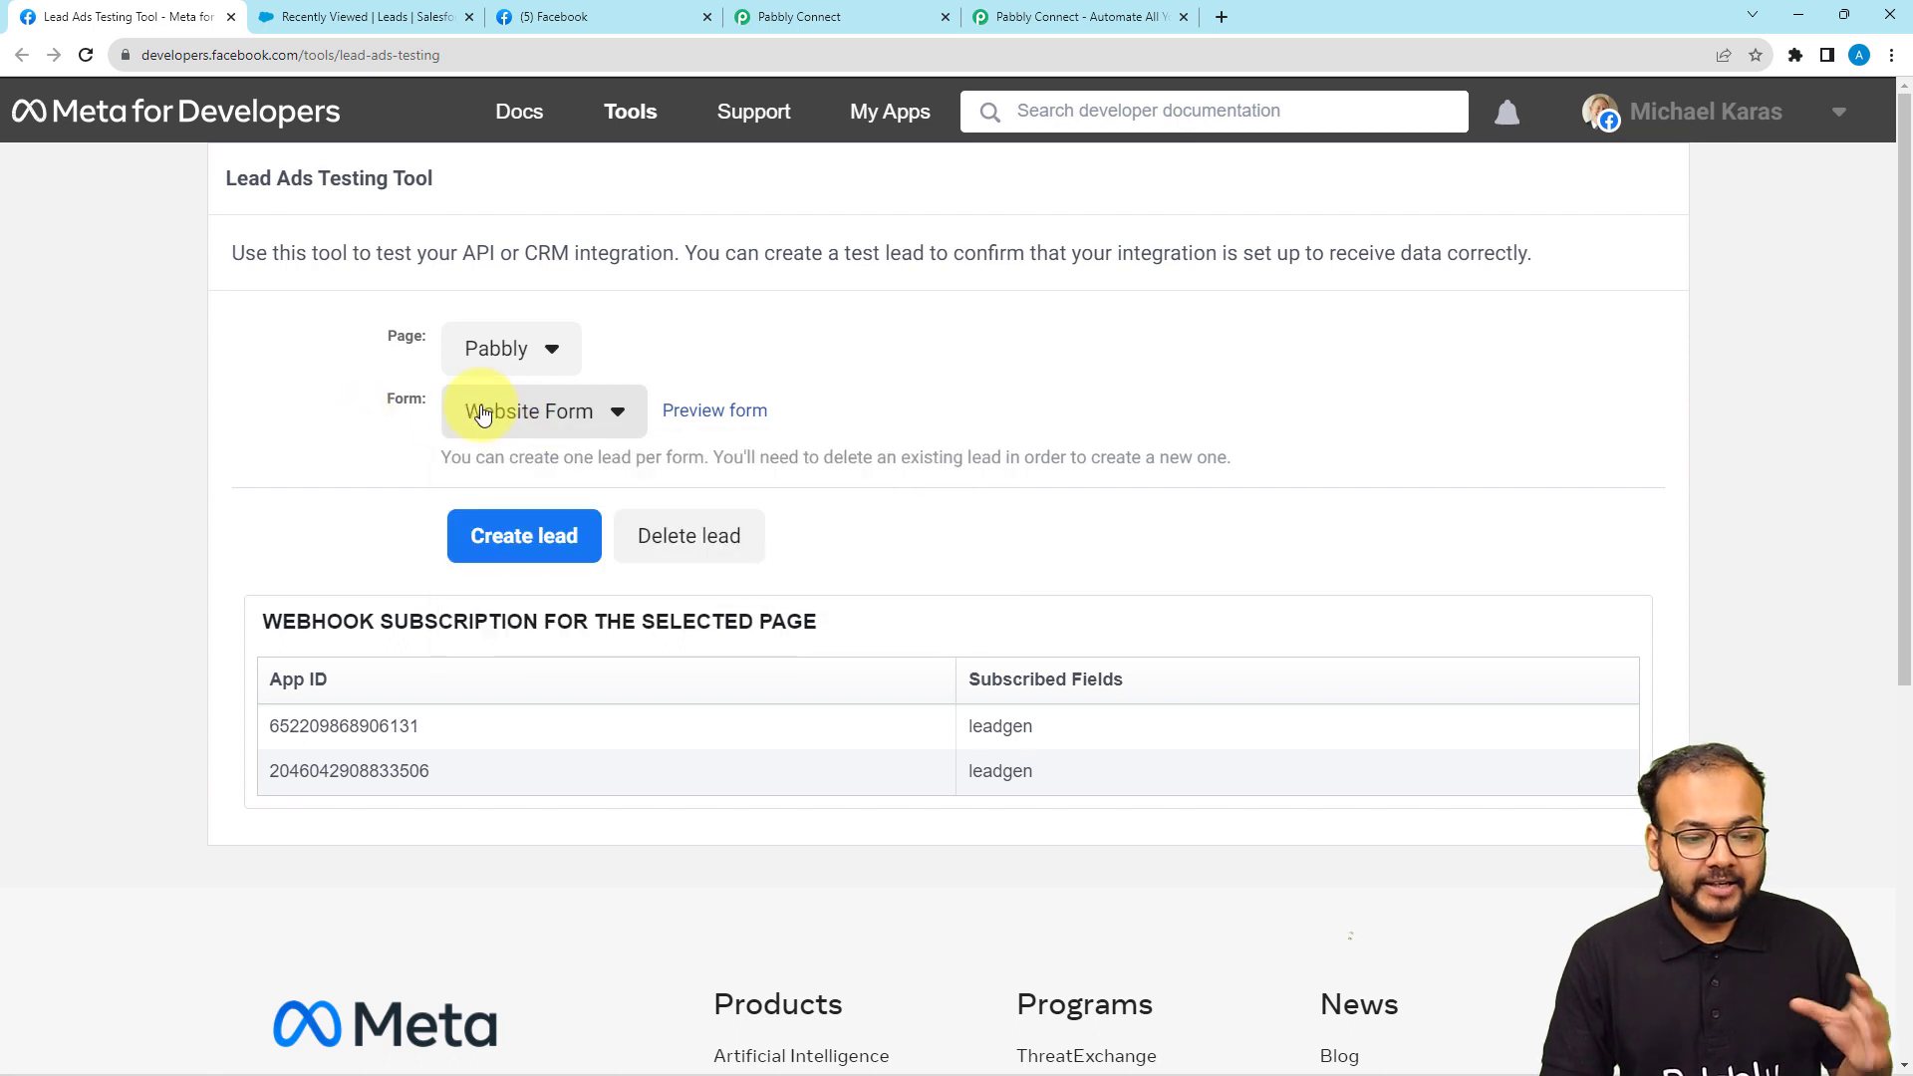
left_click(555, 427)
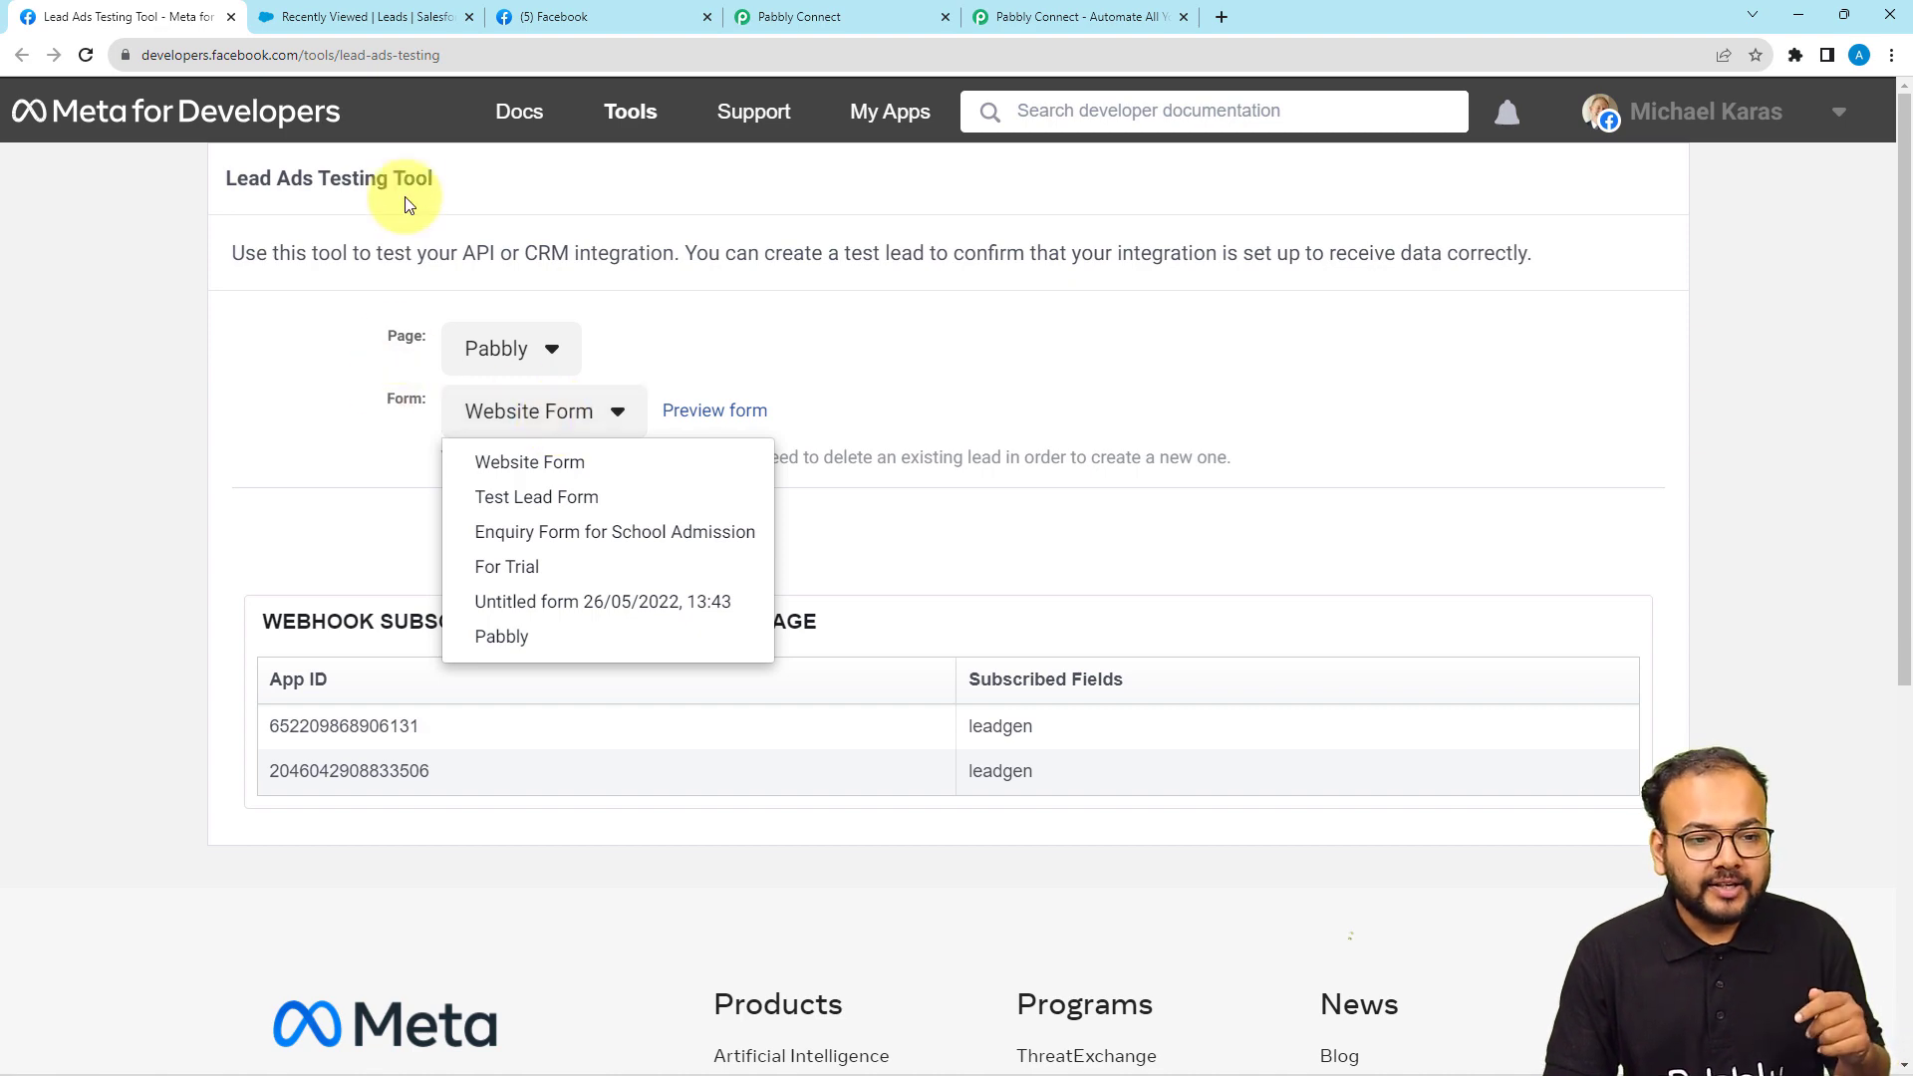
left_click(561, 18)
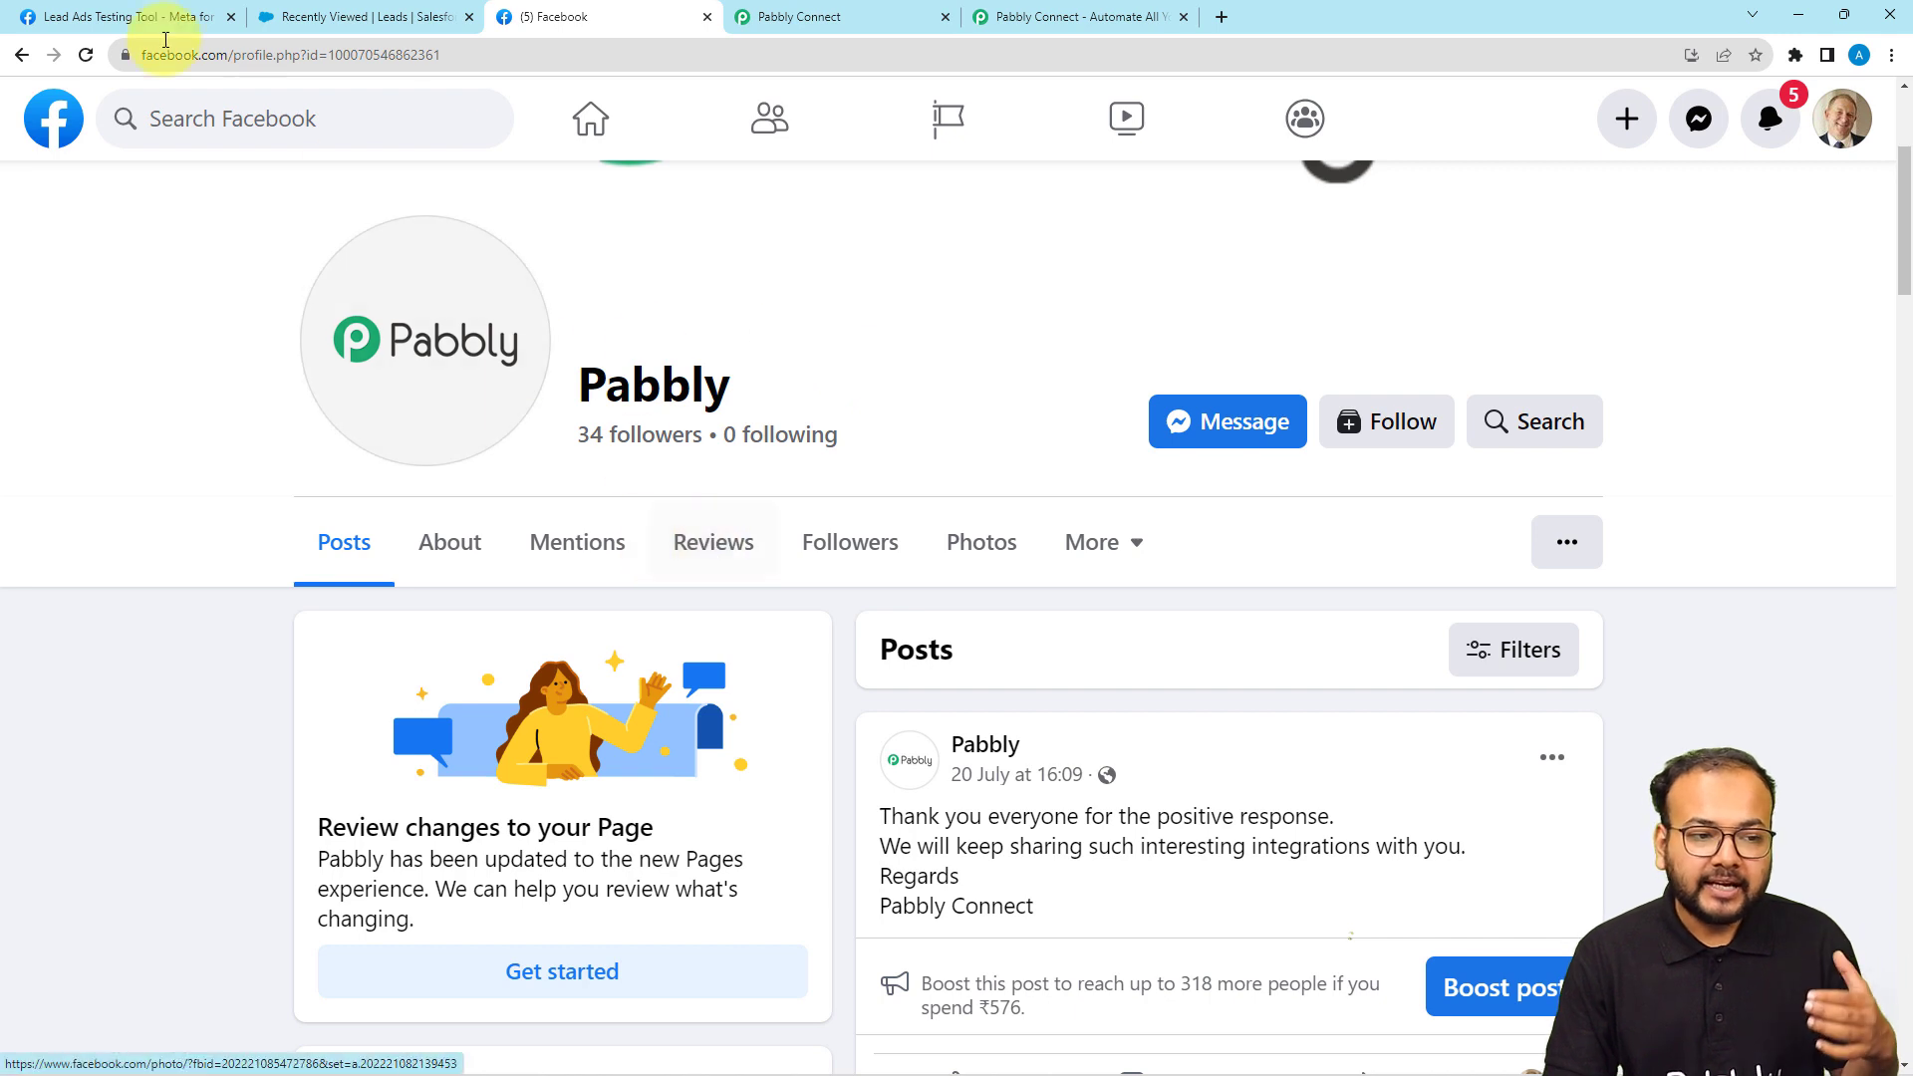
left_click(128, 17)
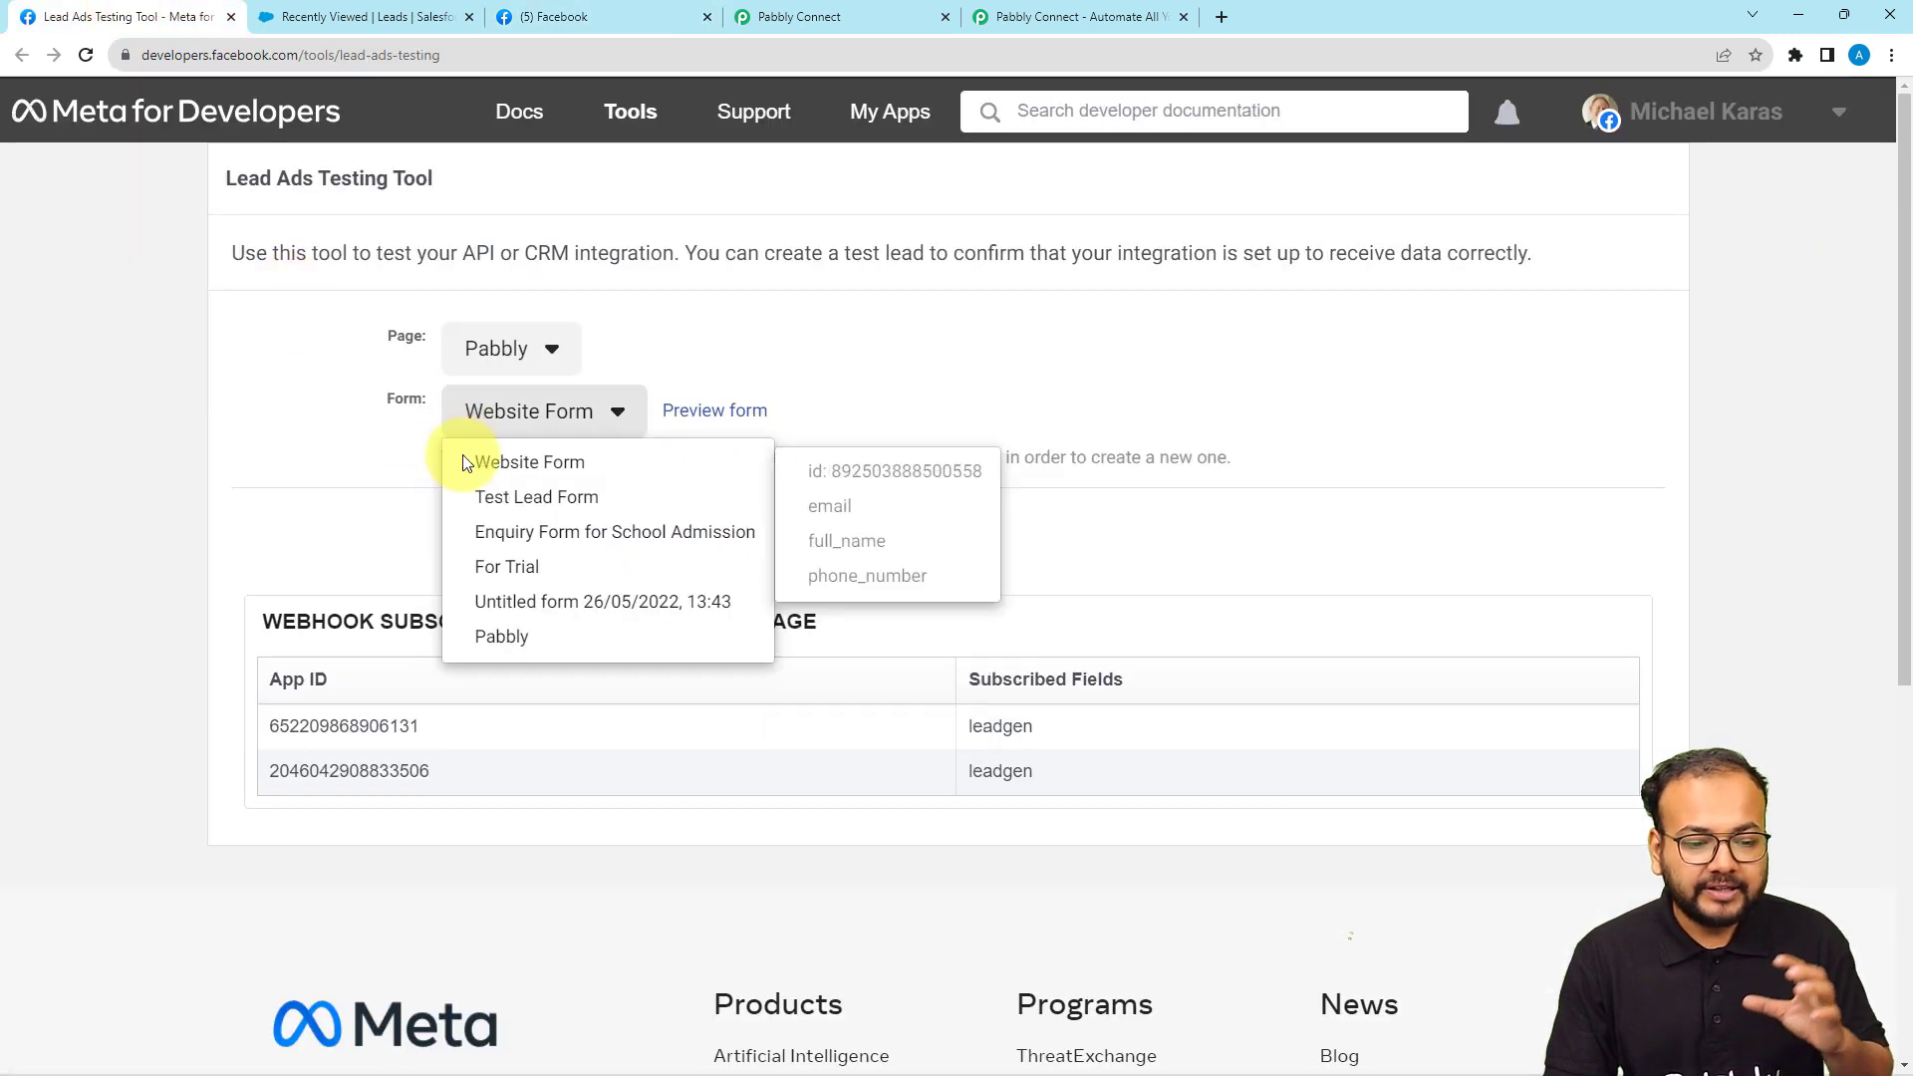
mouse_move(498, 496)
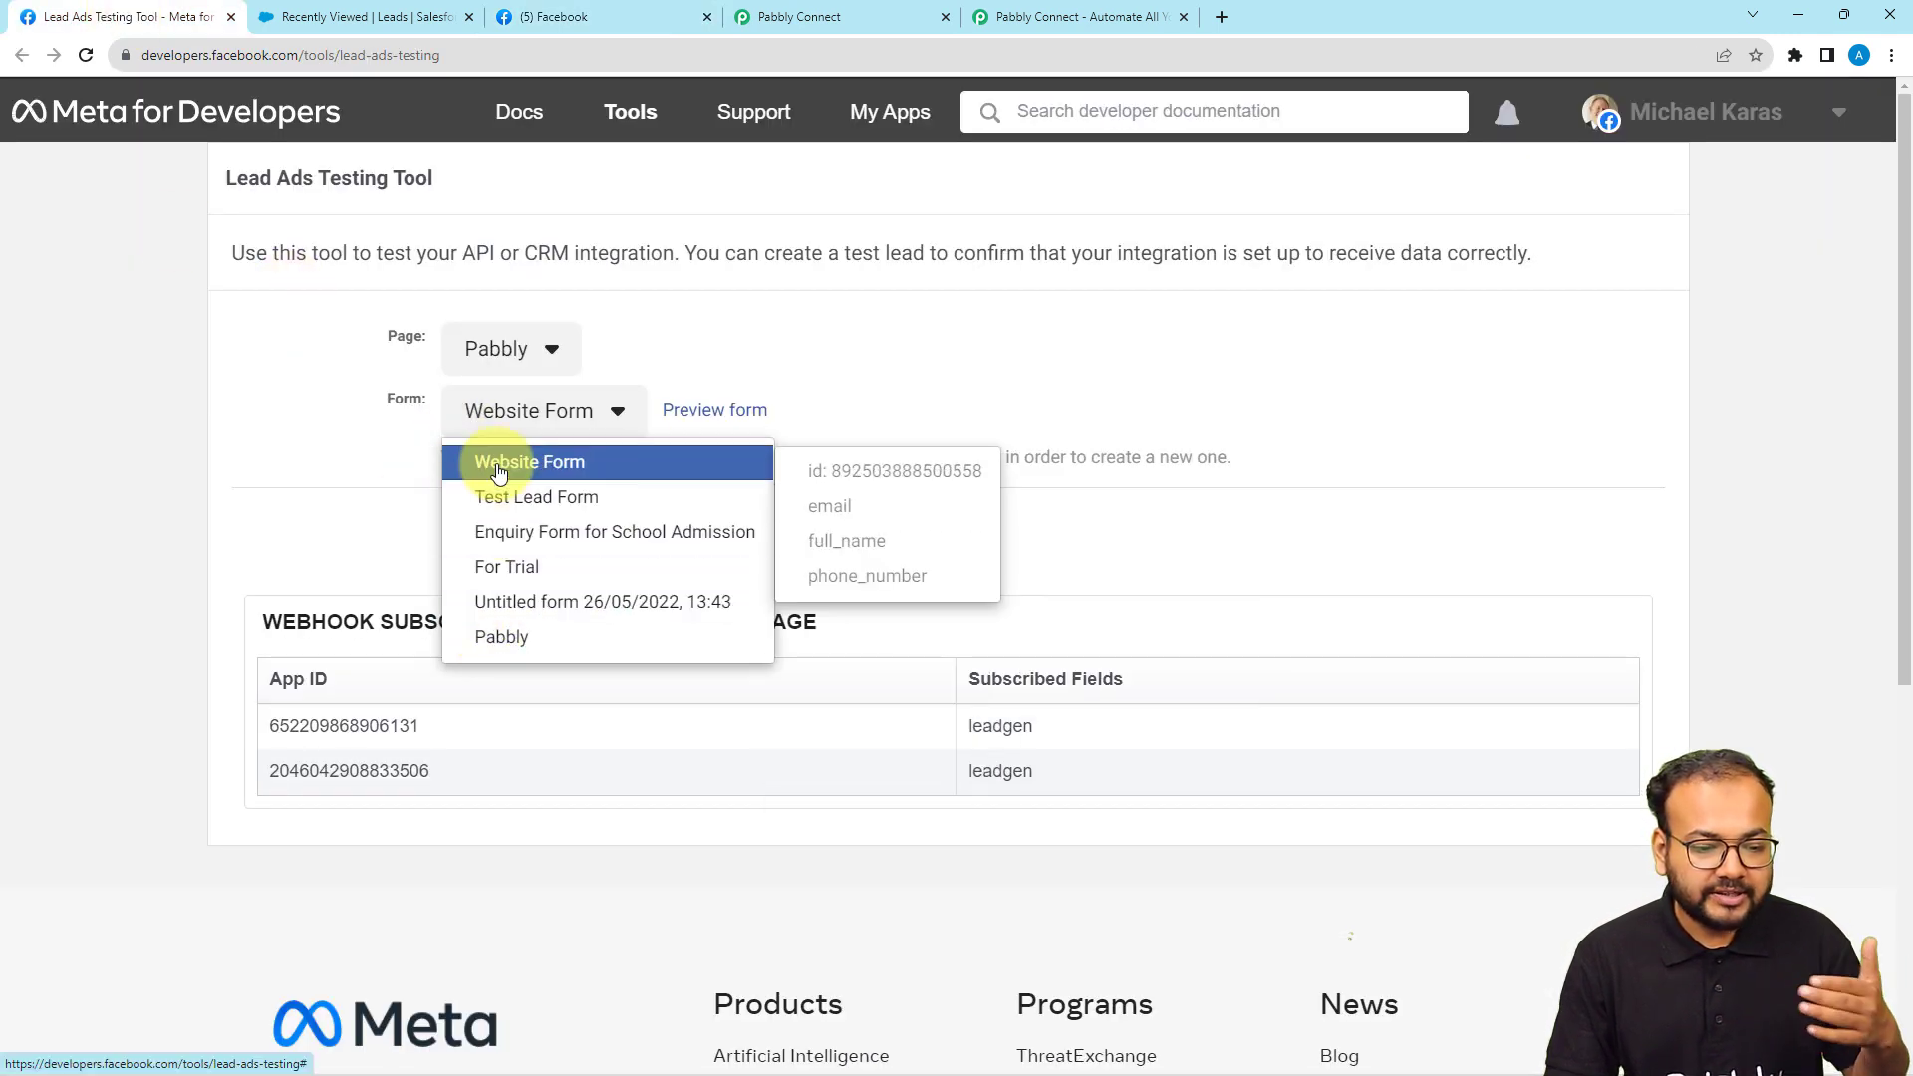
mouse_move(477, 538)
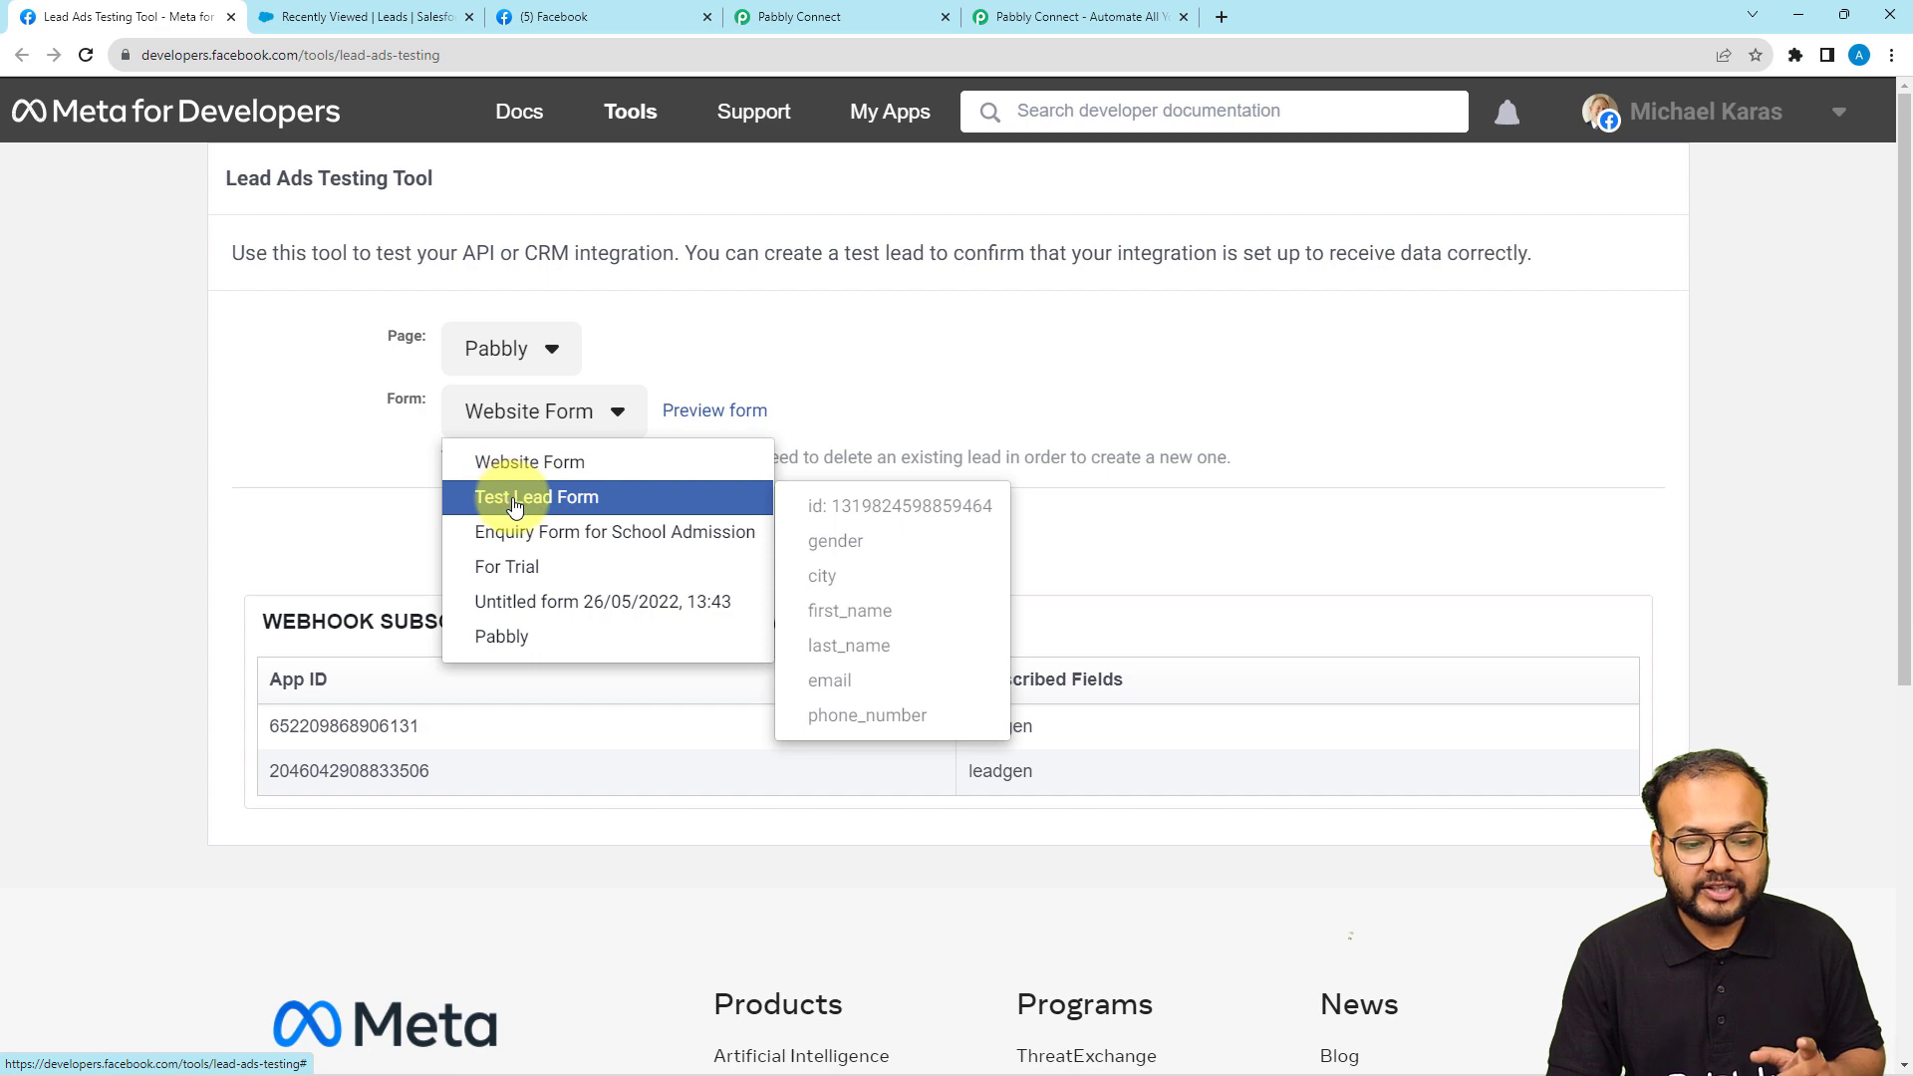
left_click(514, 498)
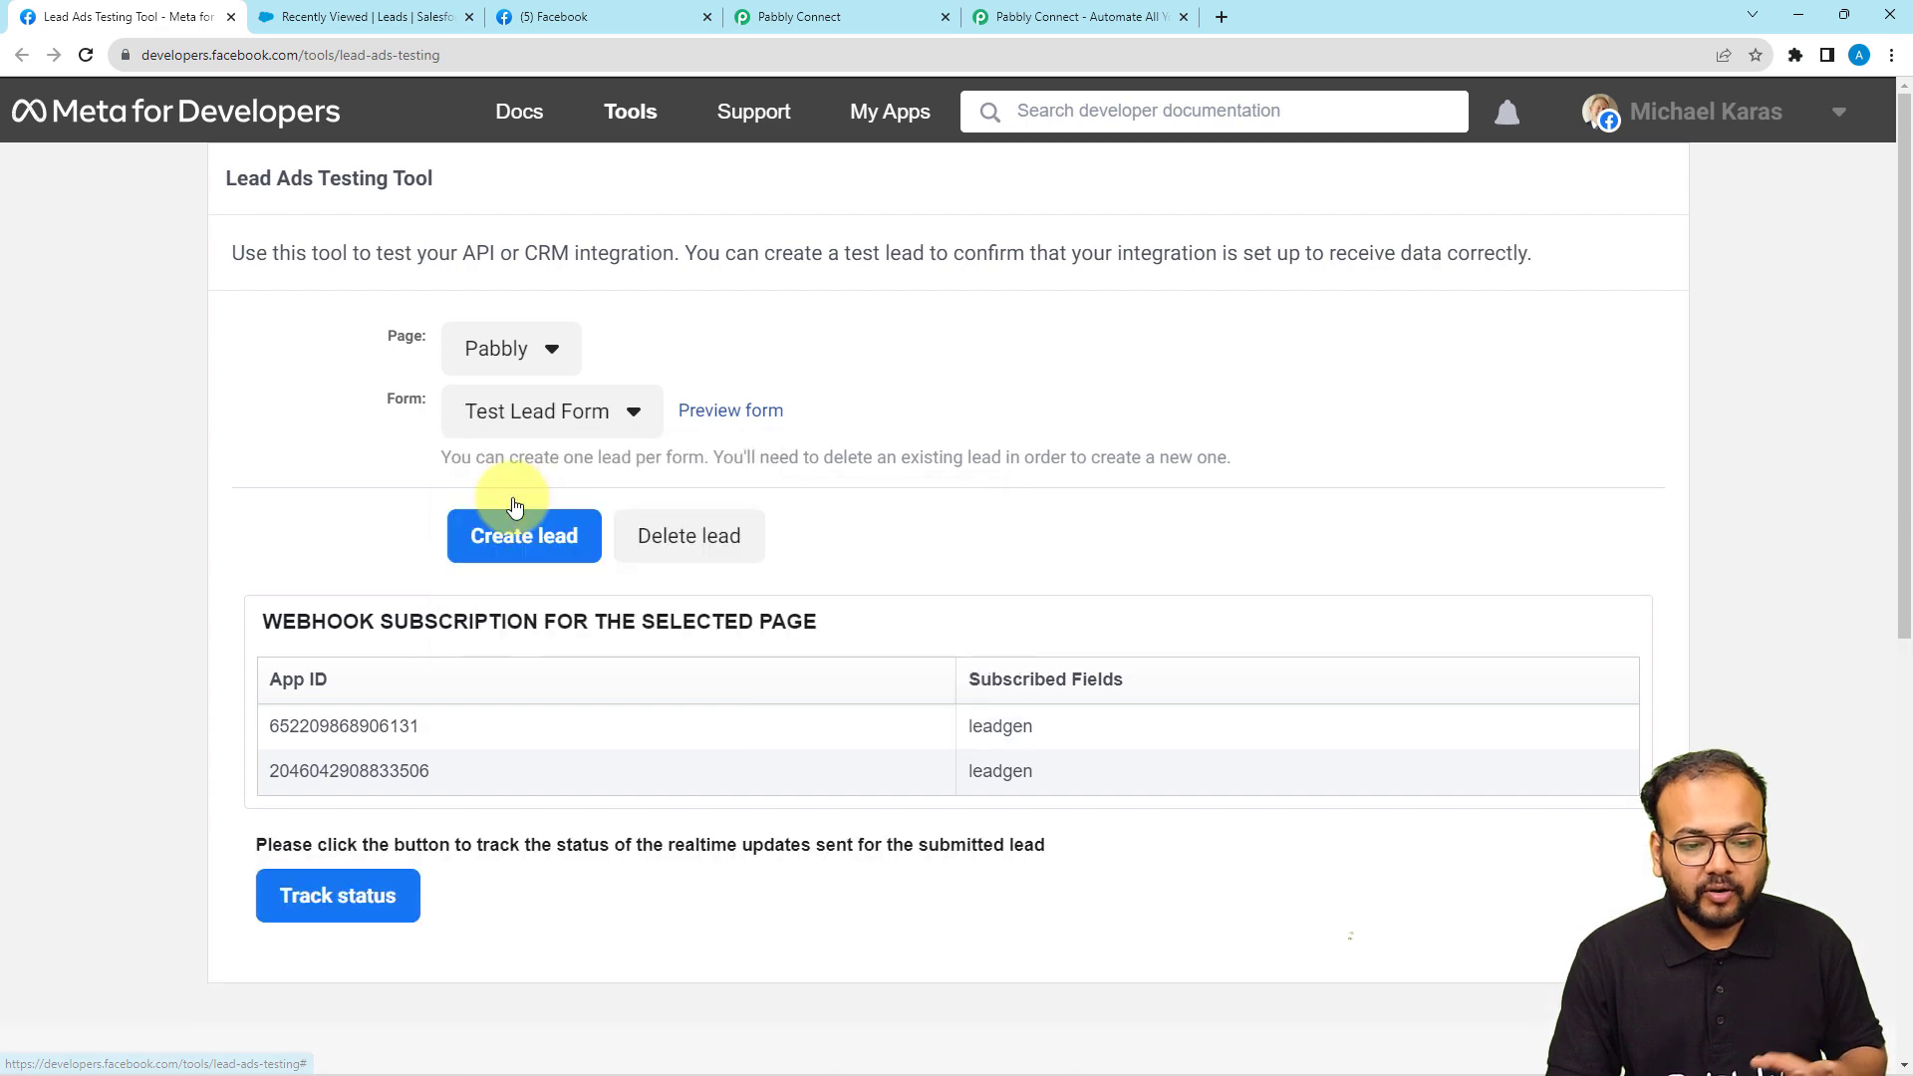
Step: Preview Test Lead Form and examine its fields down to the end of the form
left_click(714, 418)
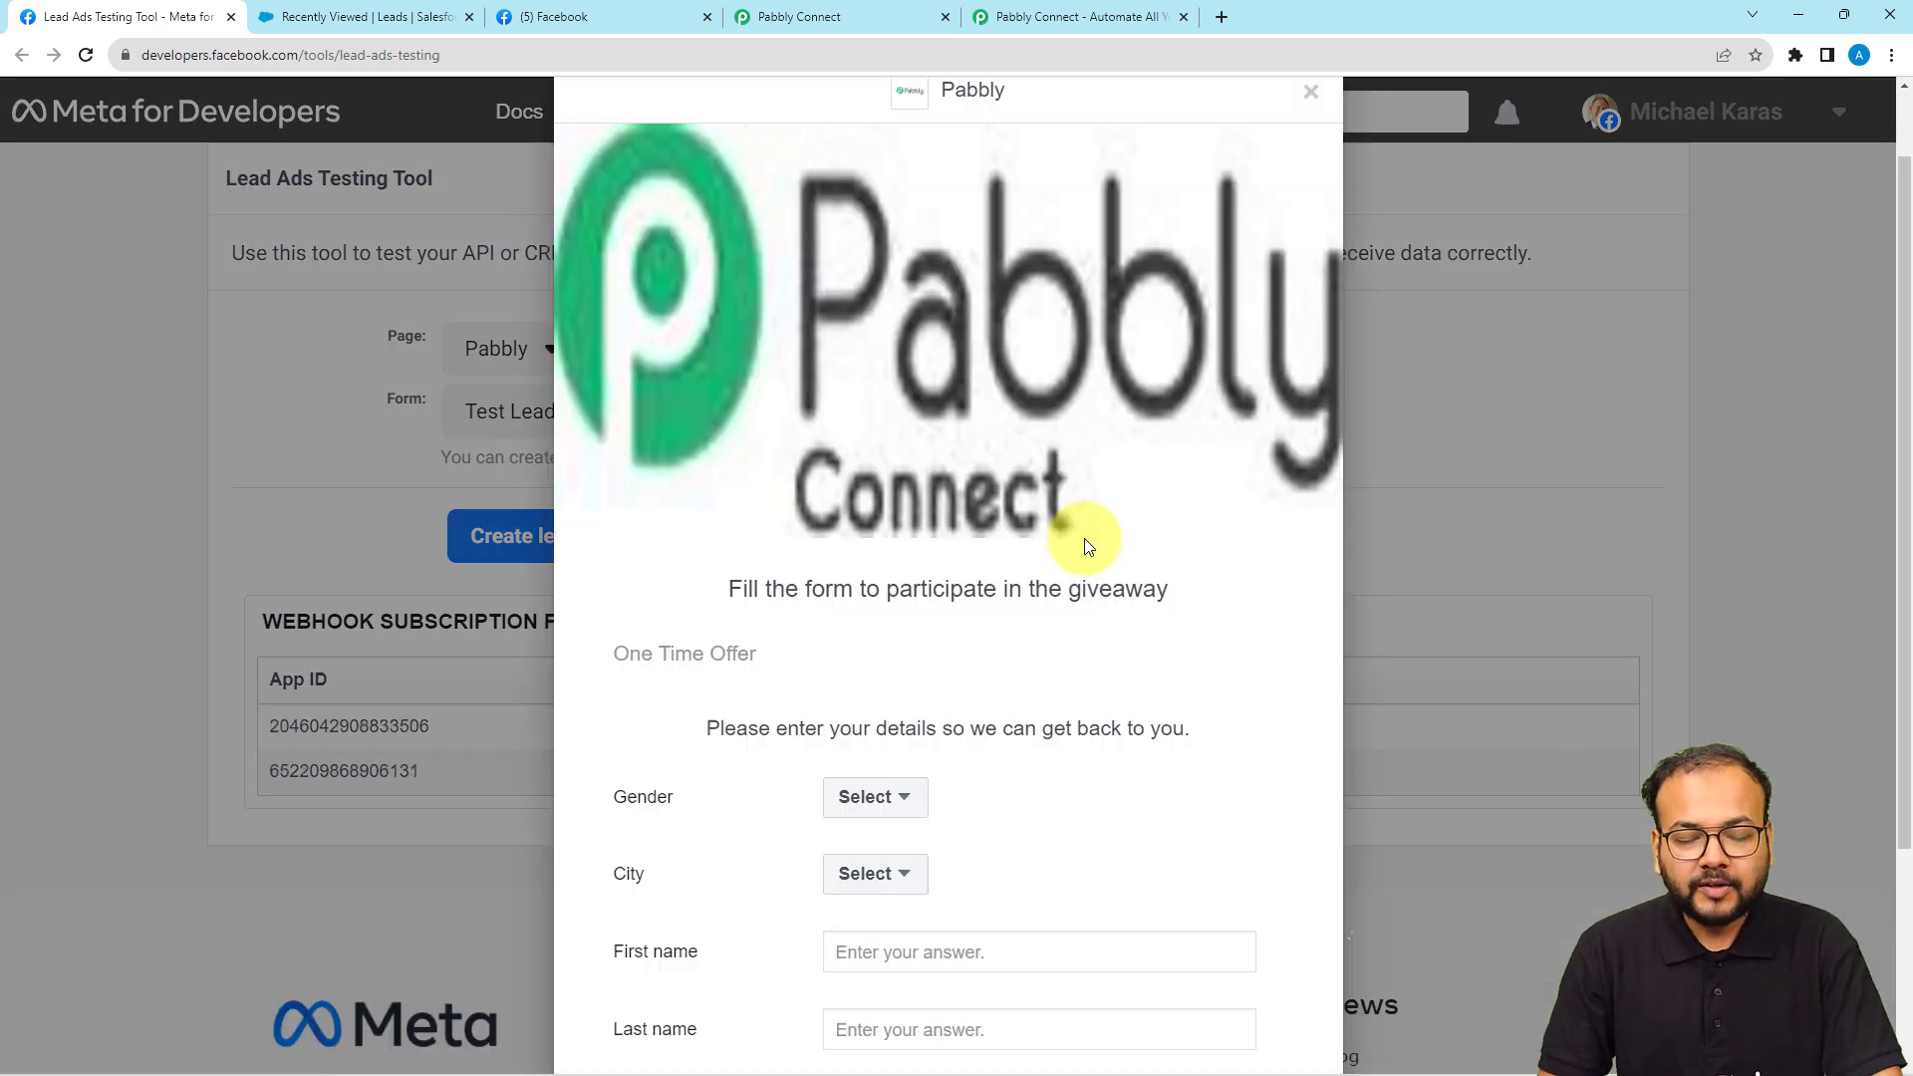
scroll(1086, 559, "down", 2)
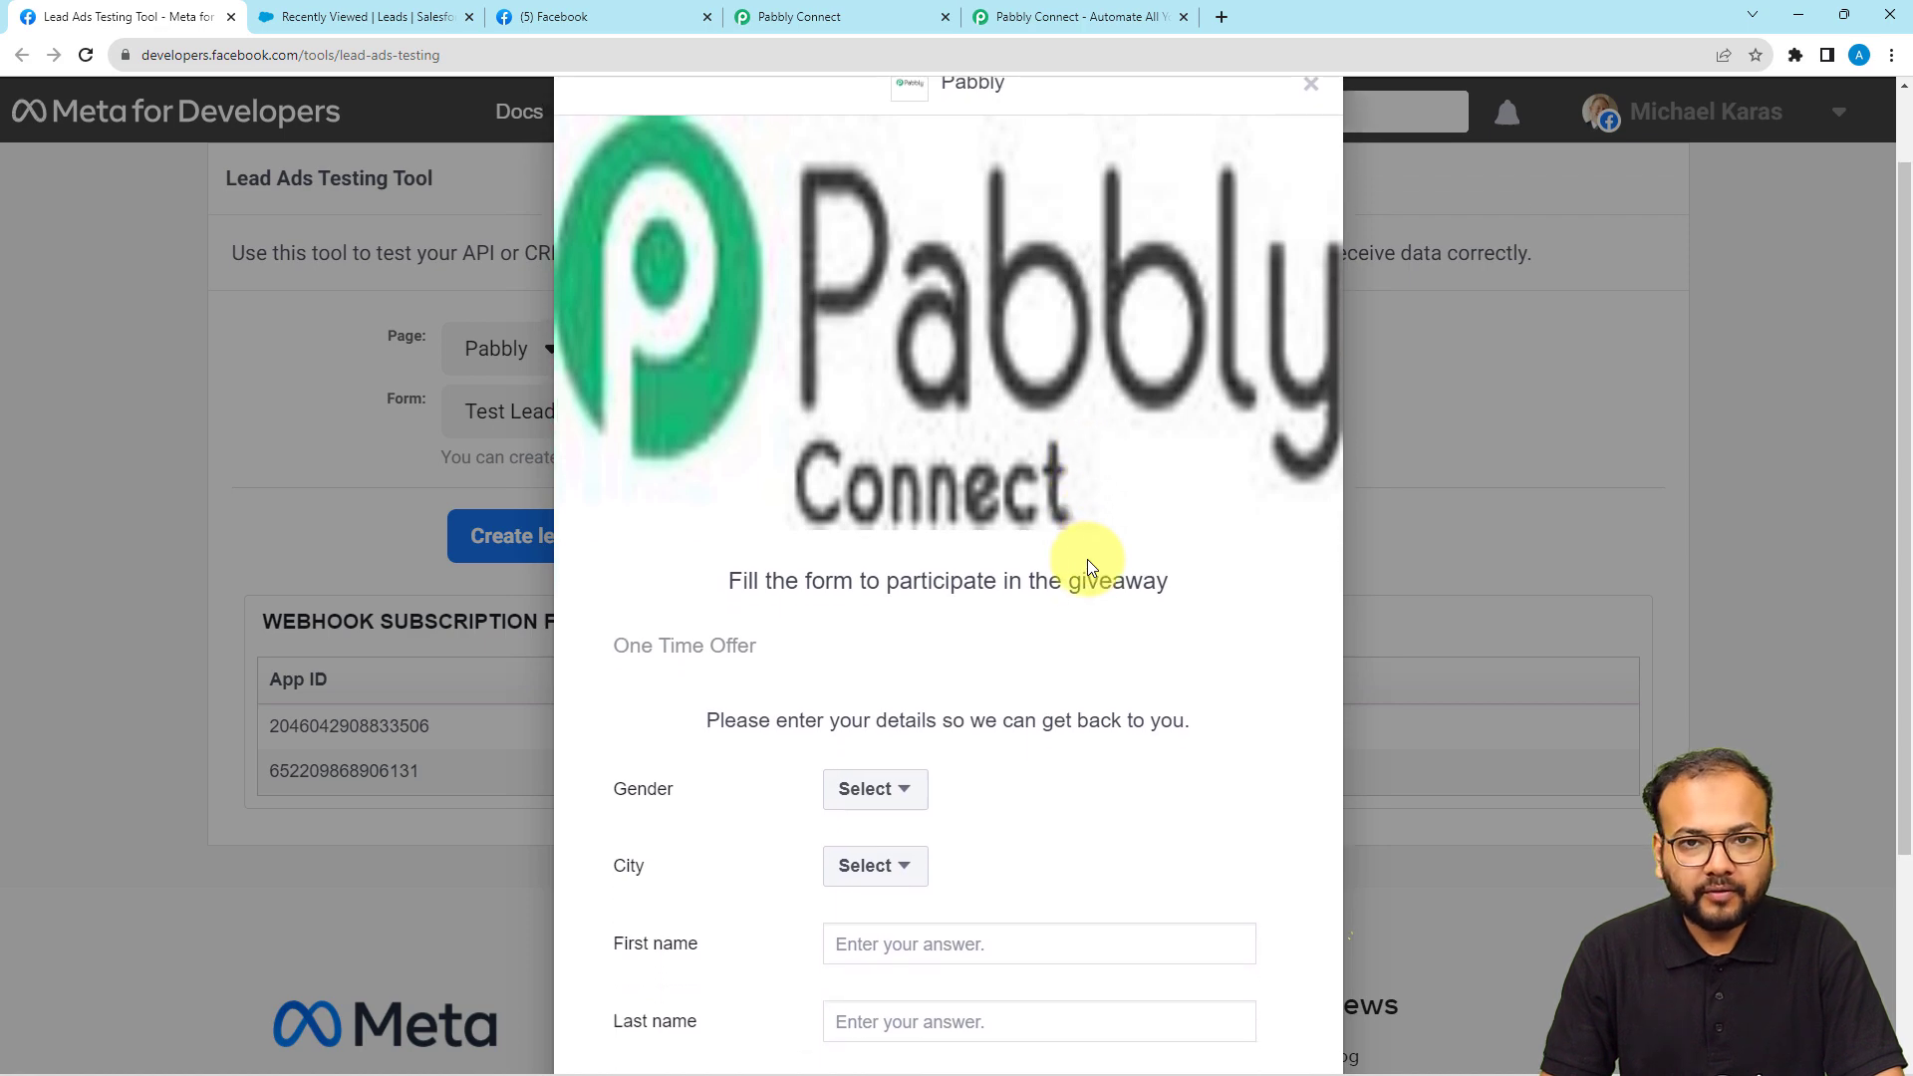
scroll(1089, 566, "down", 1)
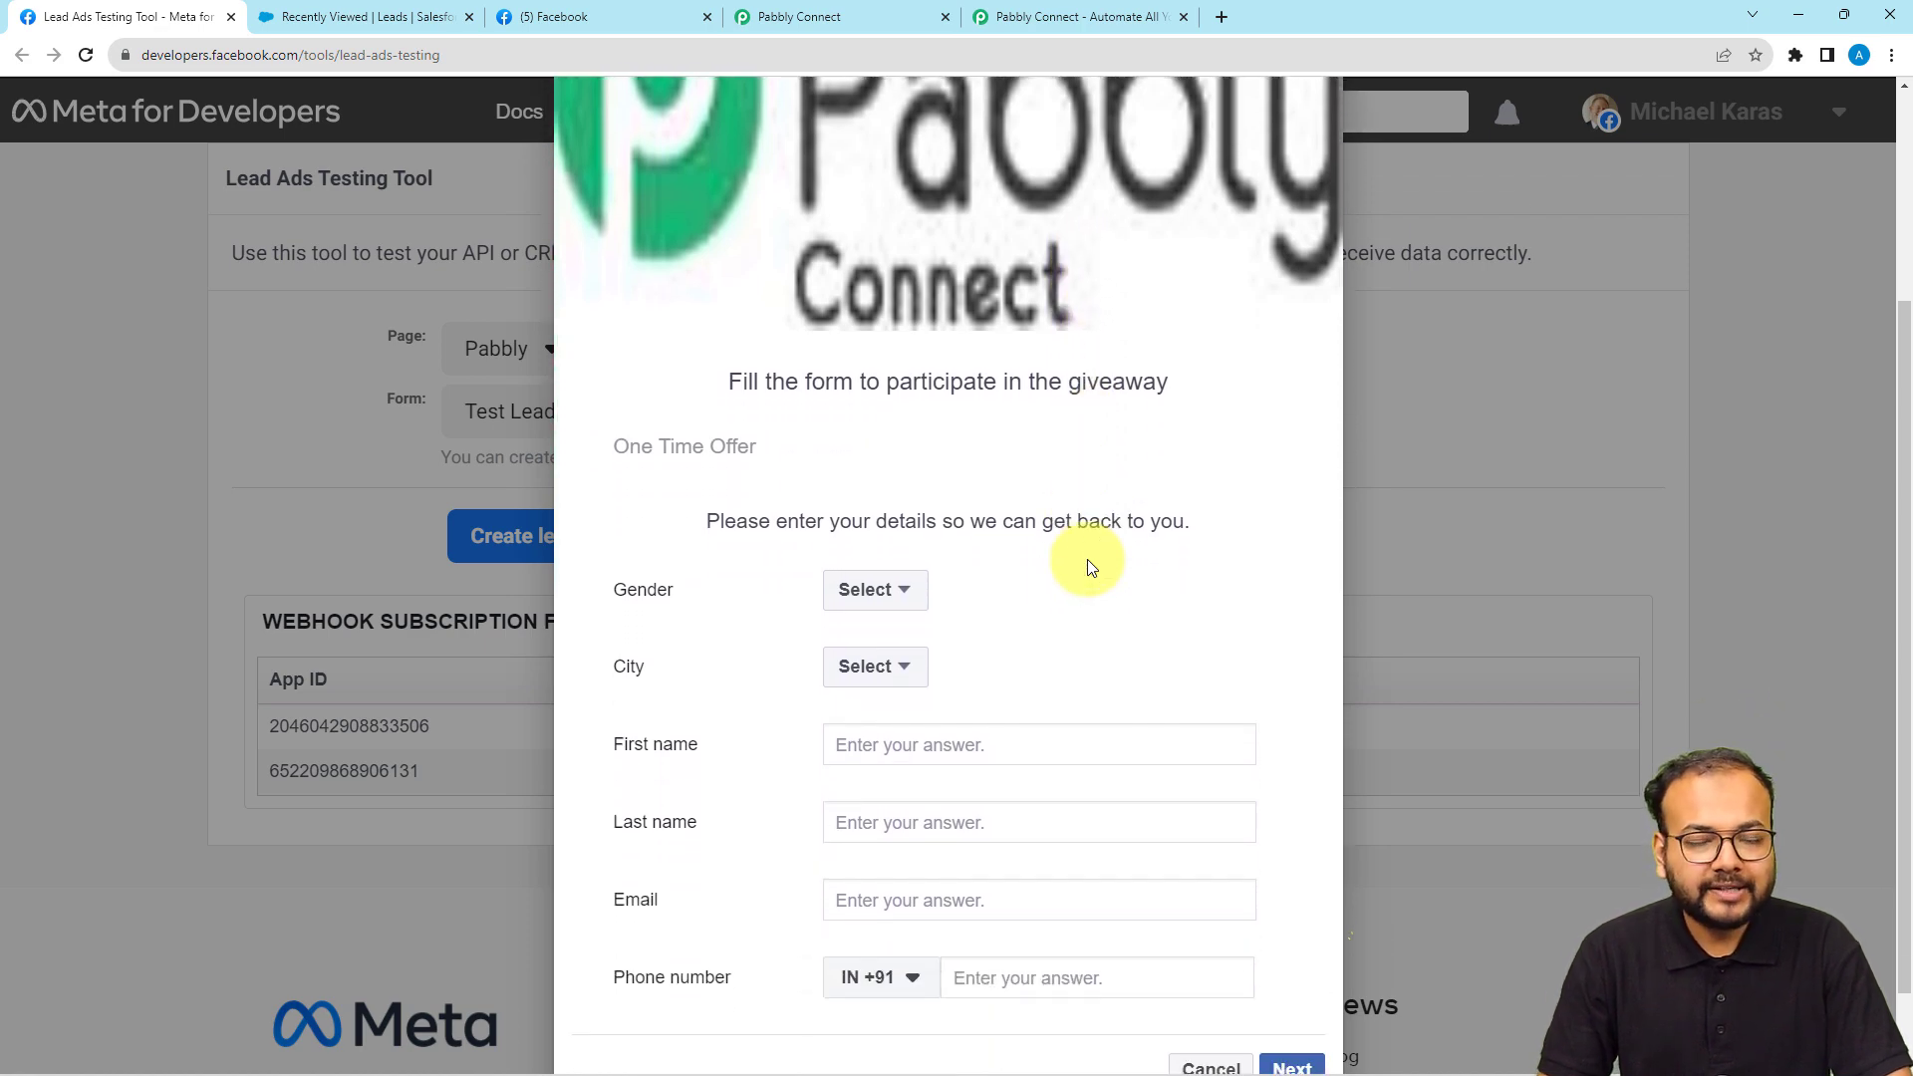
scroll(1089, 566, "down", 1)
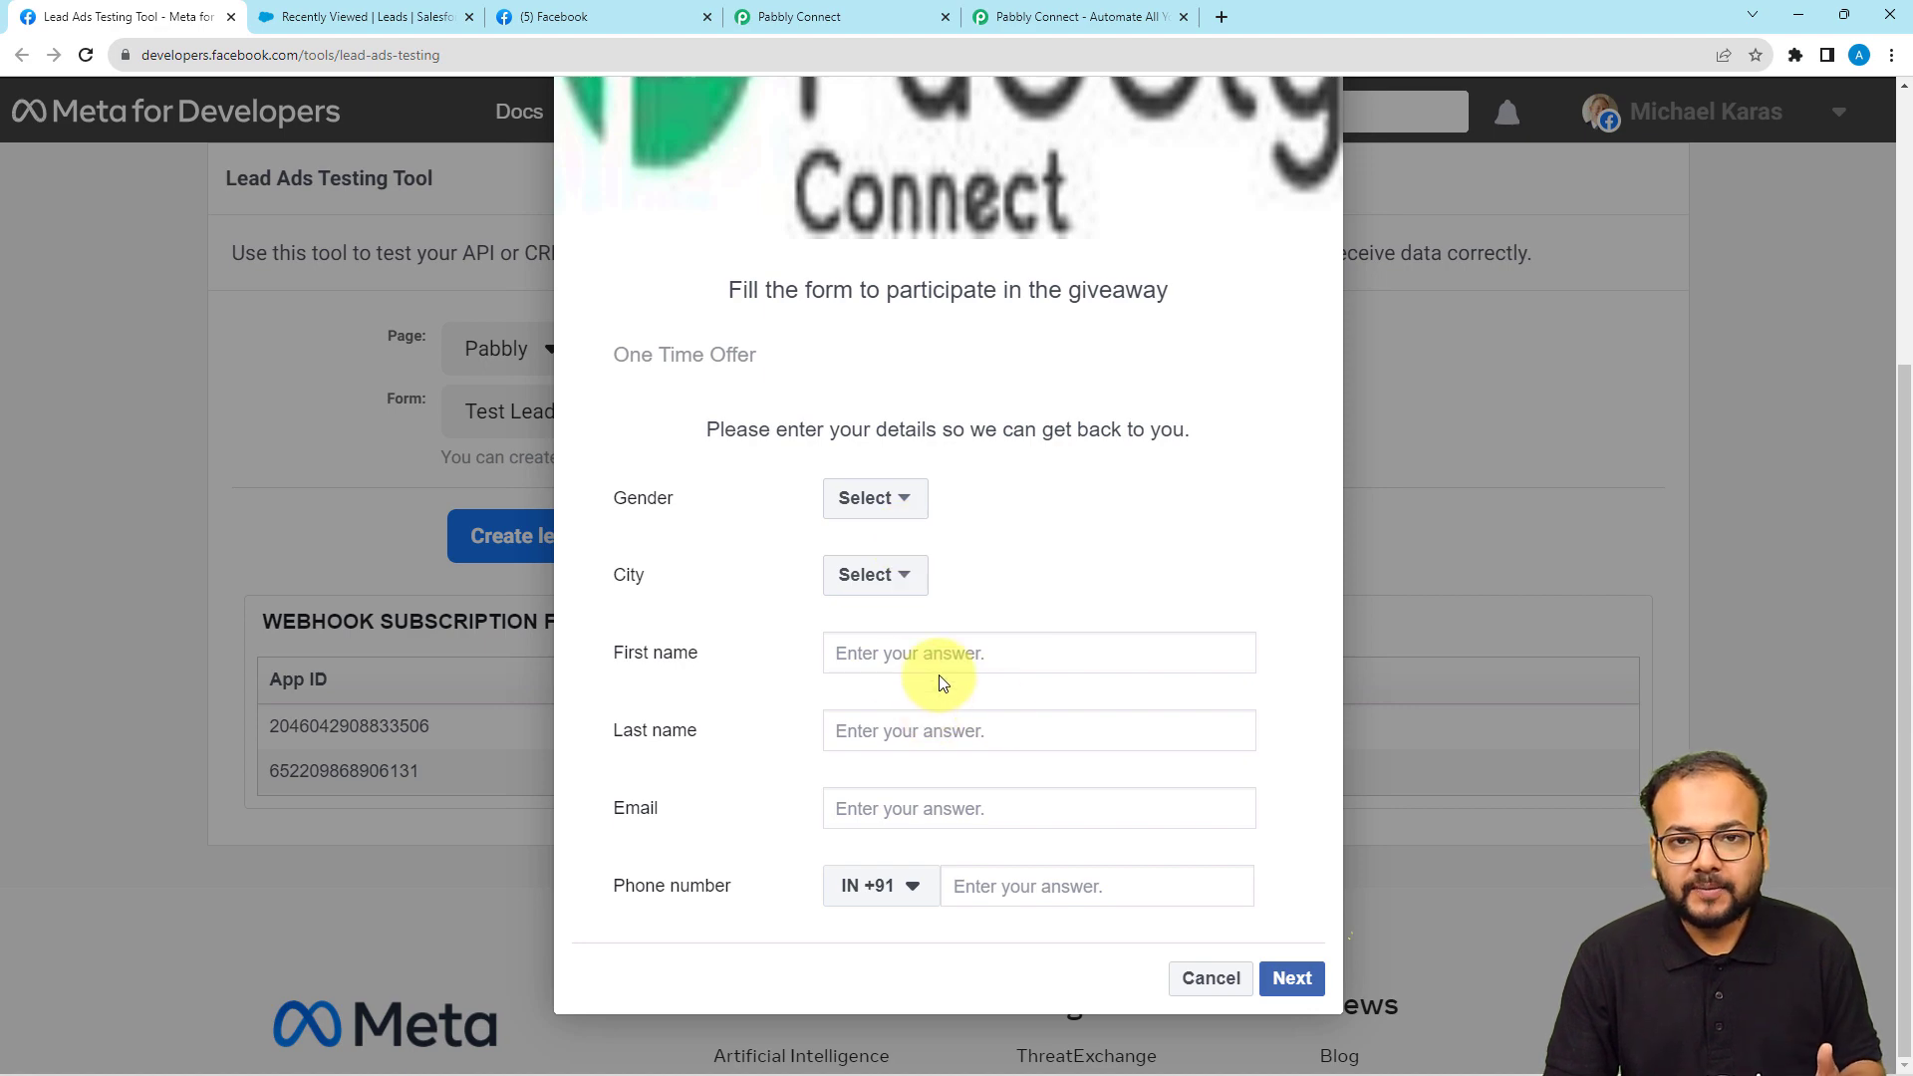
Step: Switch to Pabbly Connect, set the trigger's Facebook Page to Pabbly, and refresh the lead forms to use Test Lead Form
left_click(772, 17)
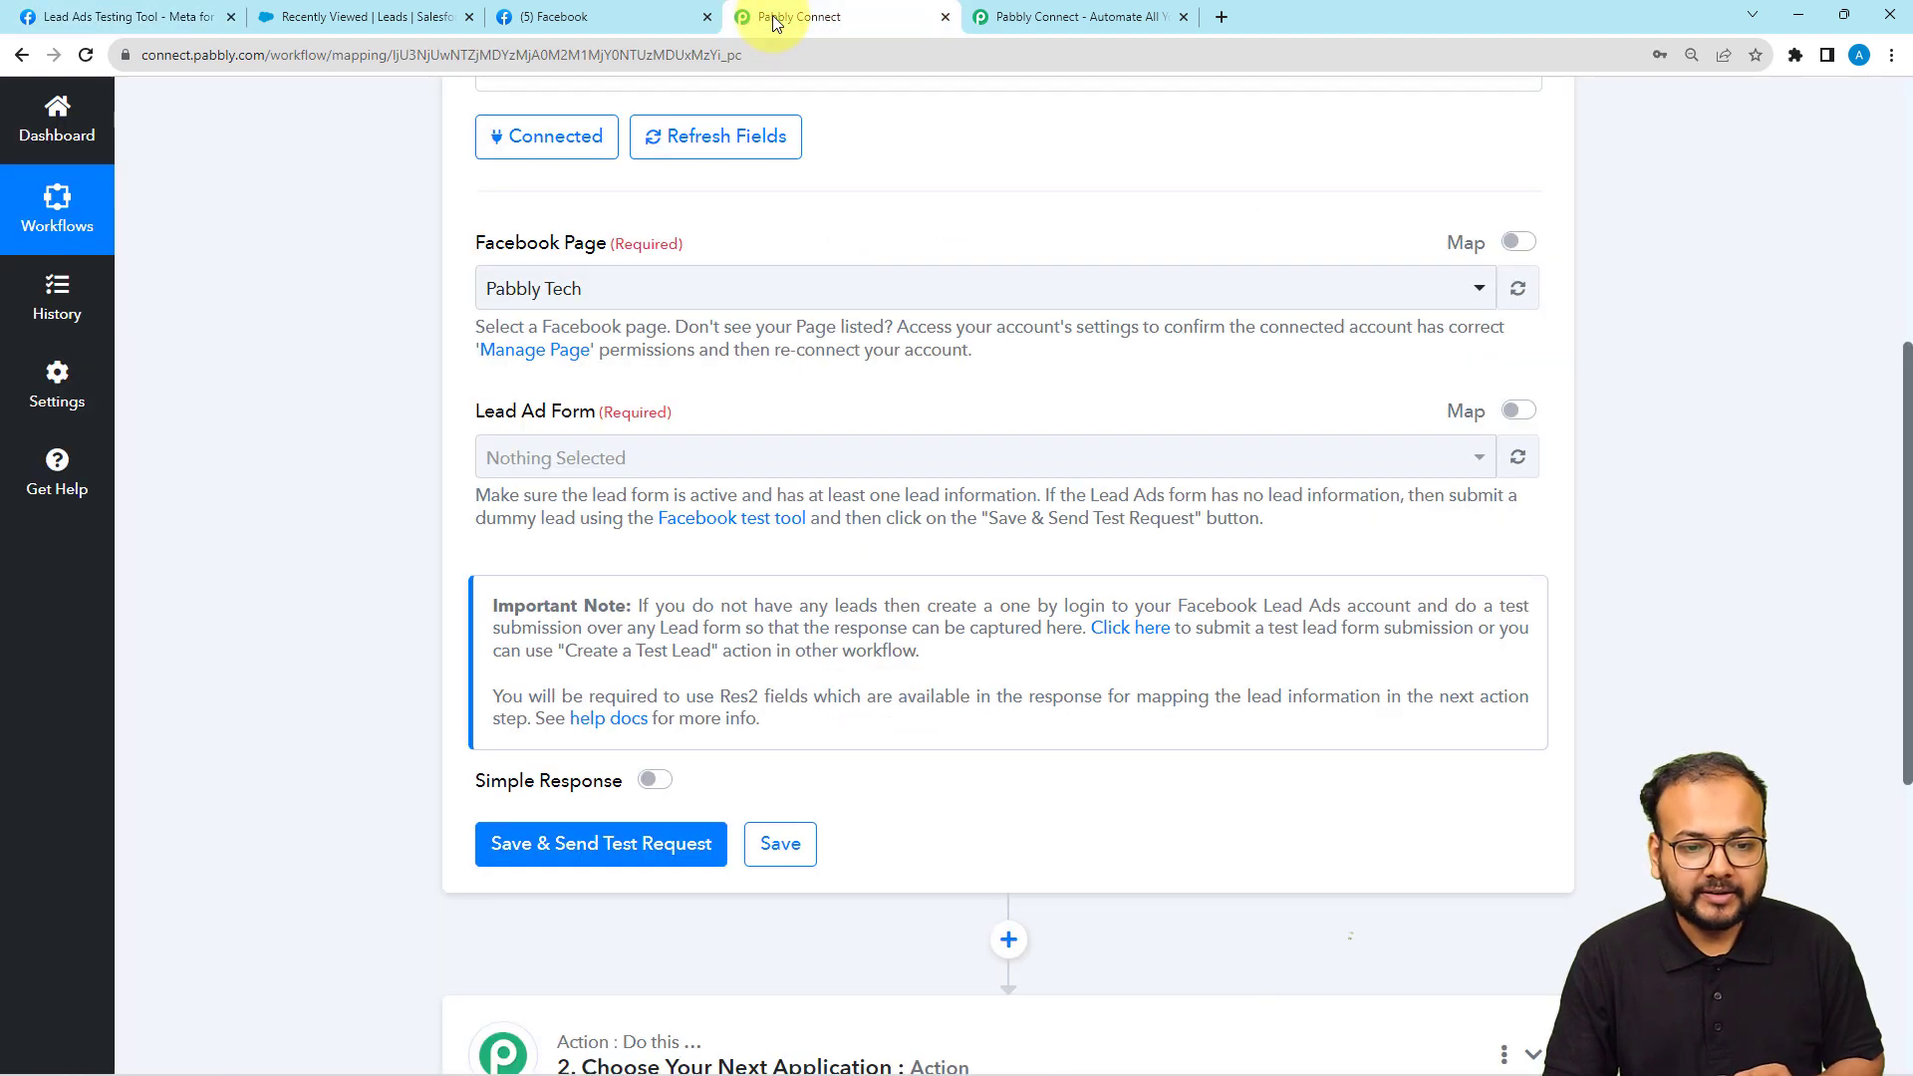
left_click(546, 476)
left_click(672, 397)
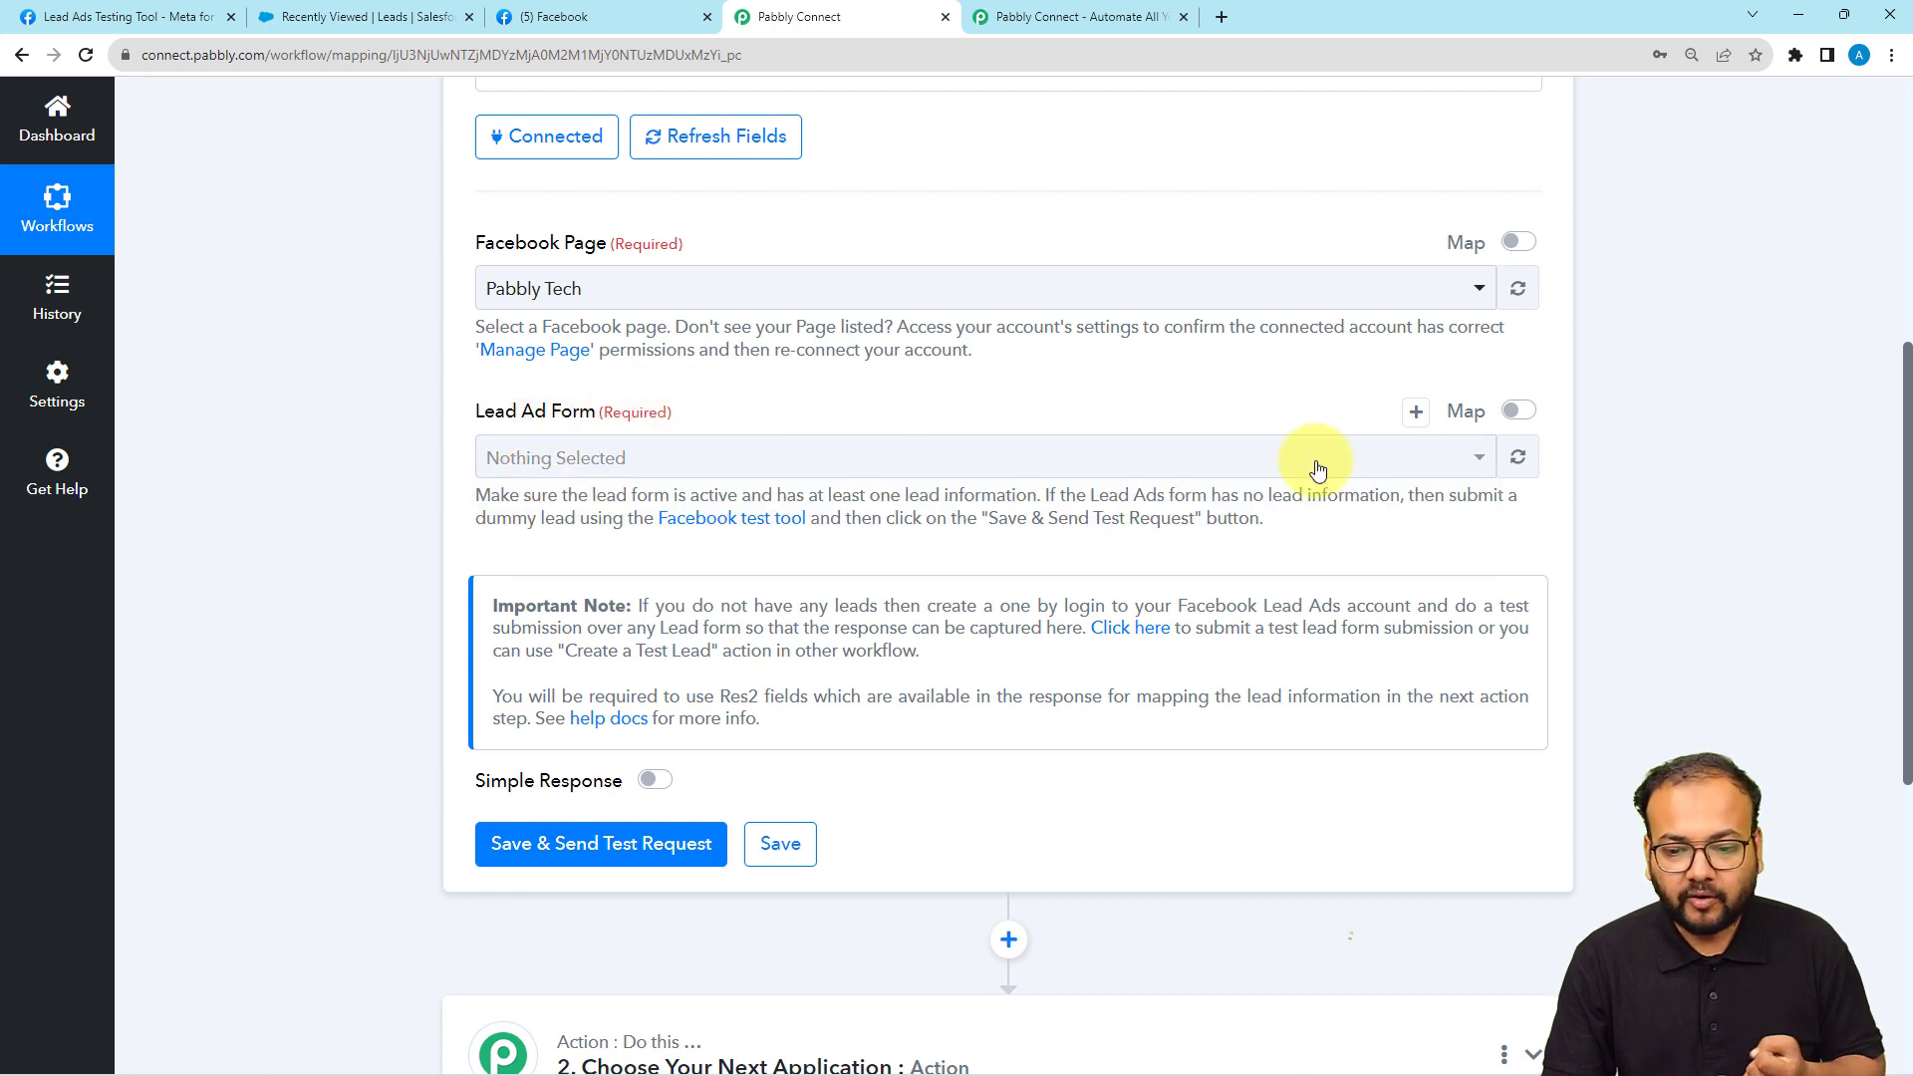
left_click(1517, 456)
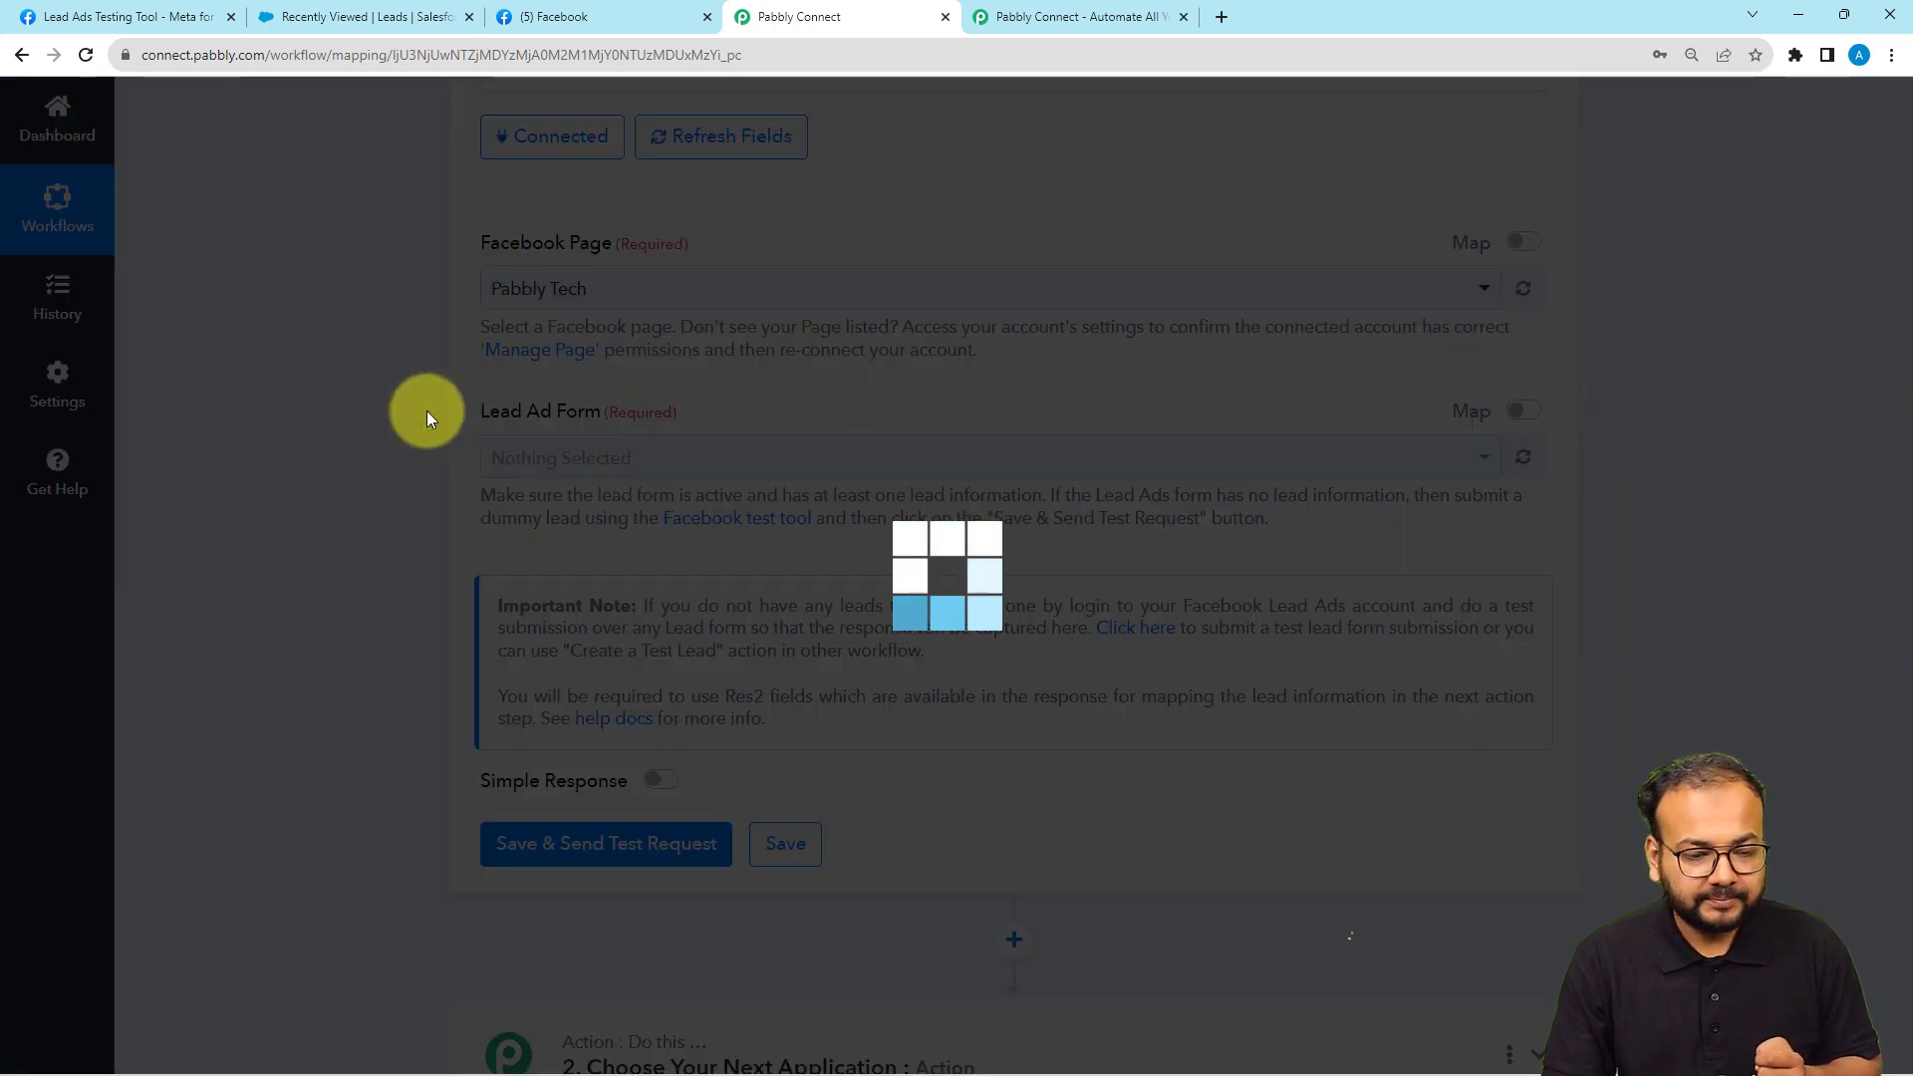
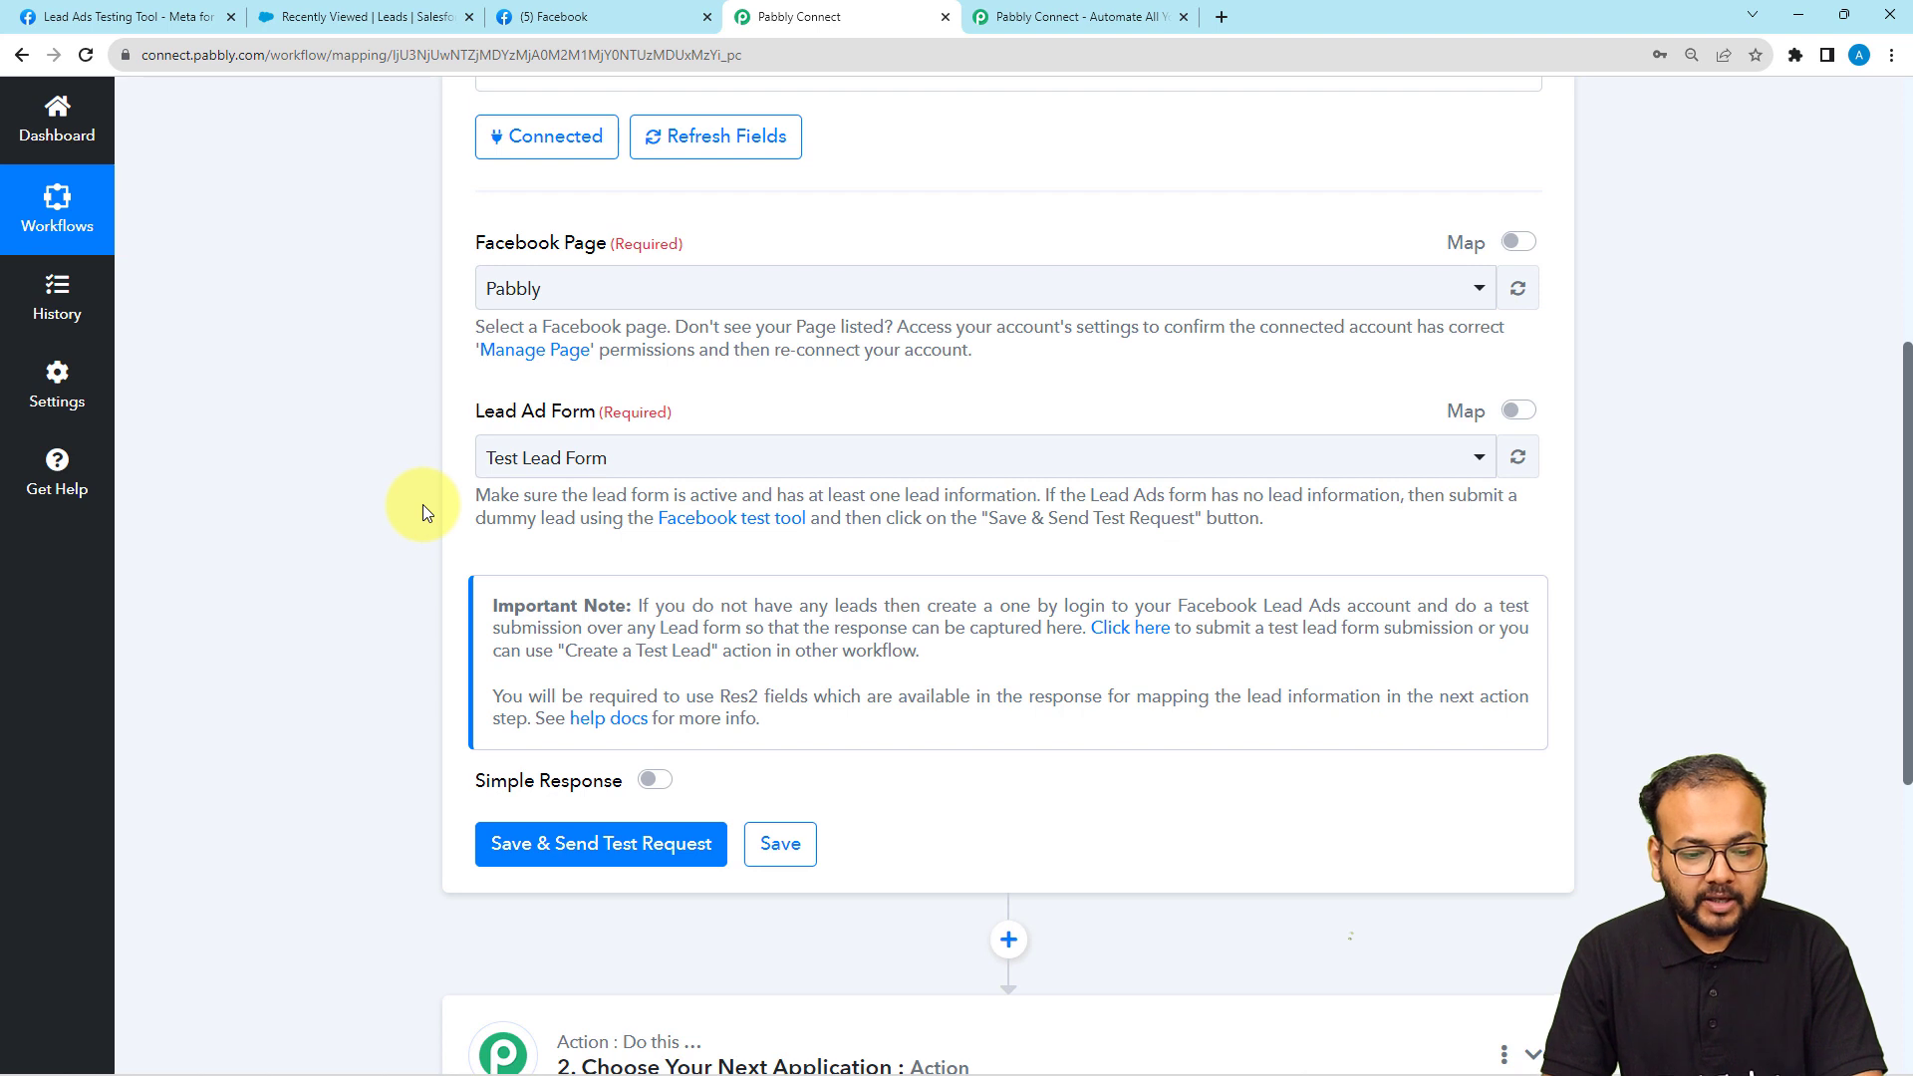
scroll(423, 504, "down", 2)
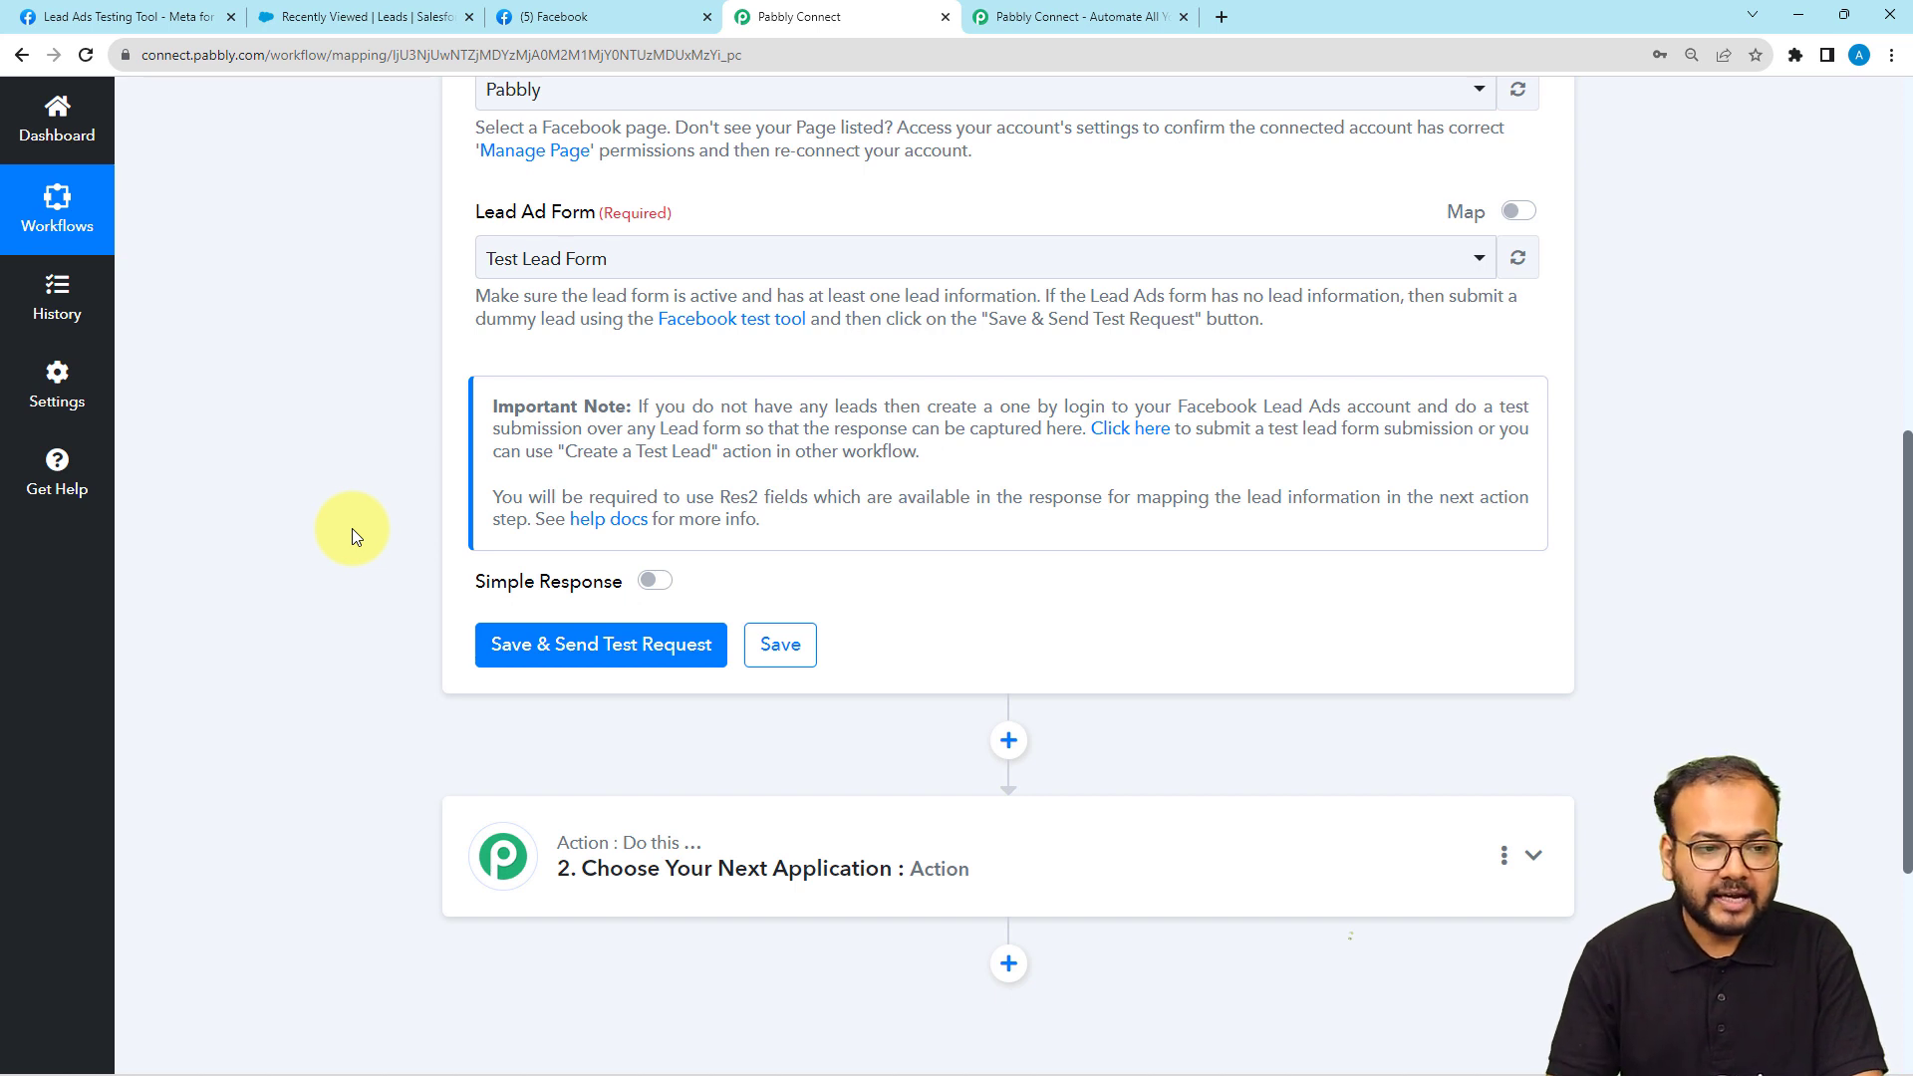
Step: In Meta's test form, choose Female and Delhi, and fill in the lead's first name, last name, email and phone number
left_click(164, 17)
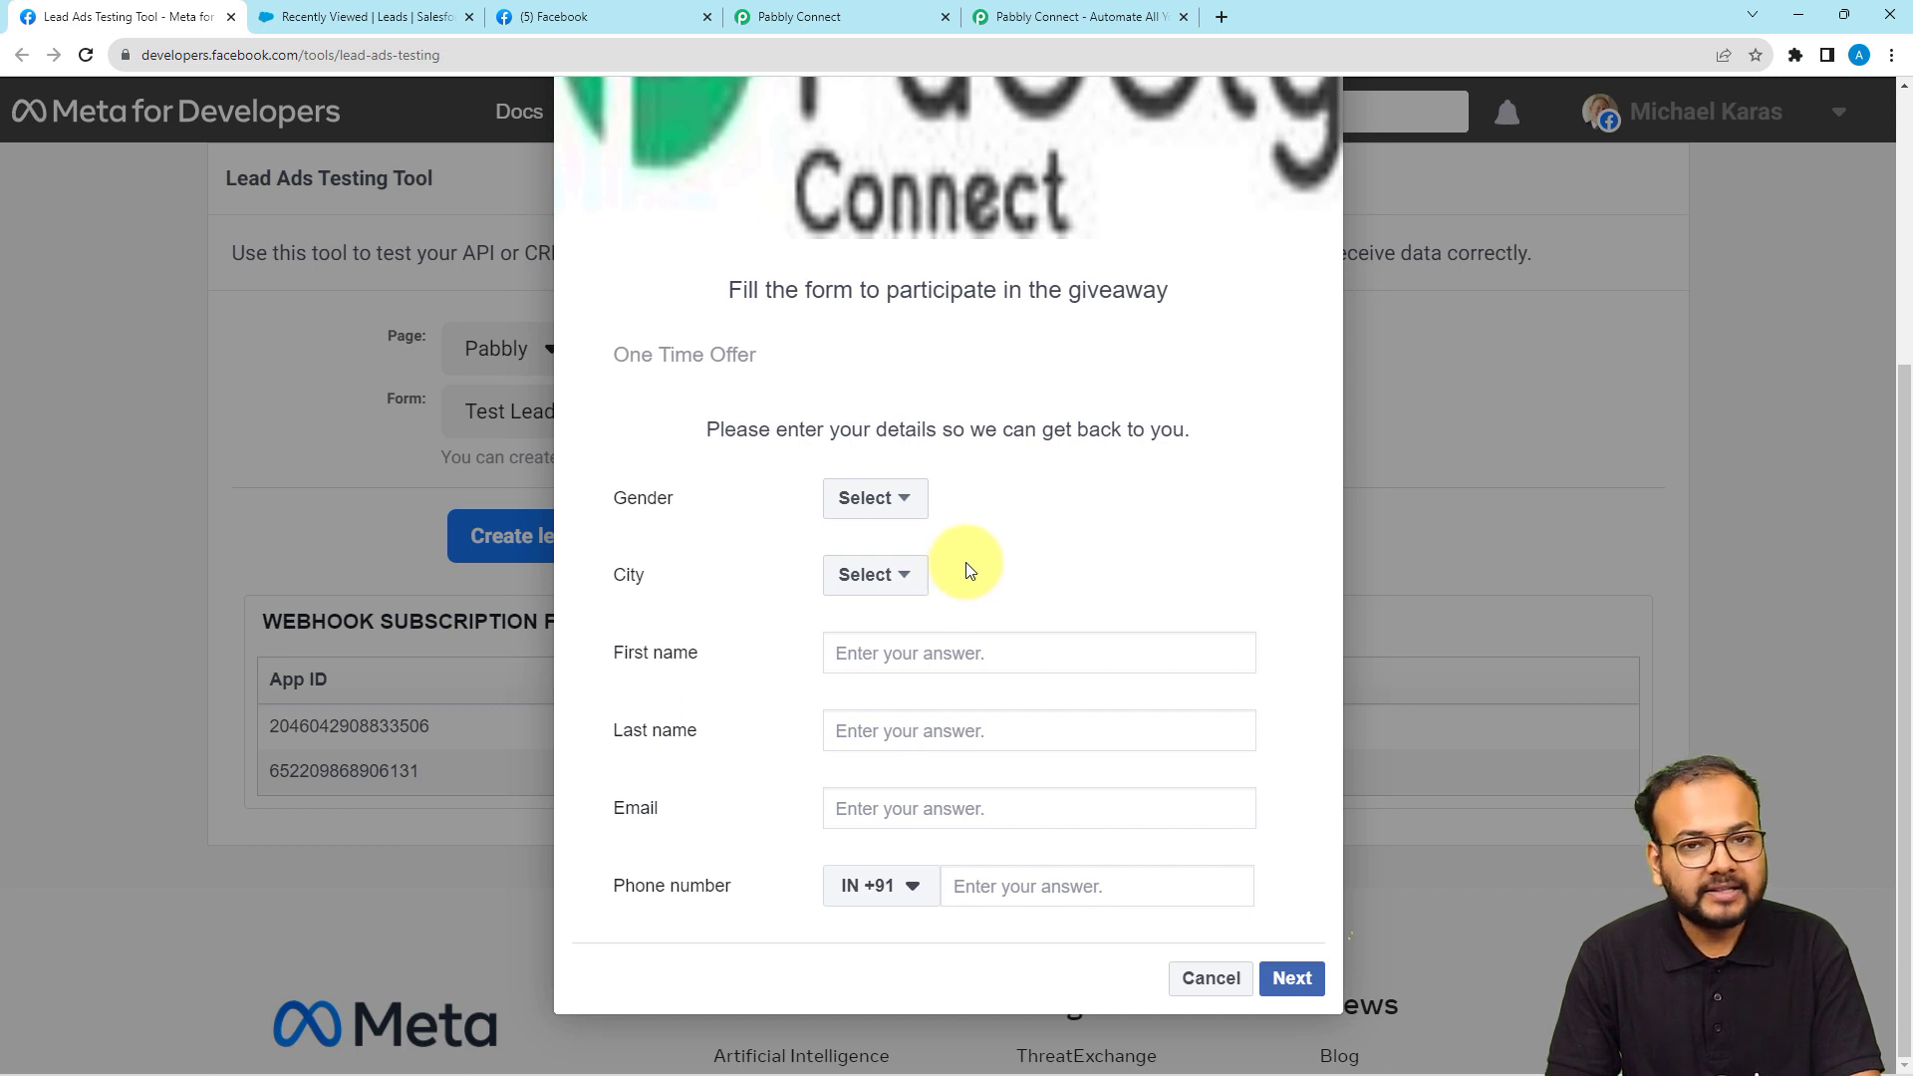
left_click(902, 499)
left_click(885, 576)
left_click(895, 585)
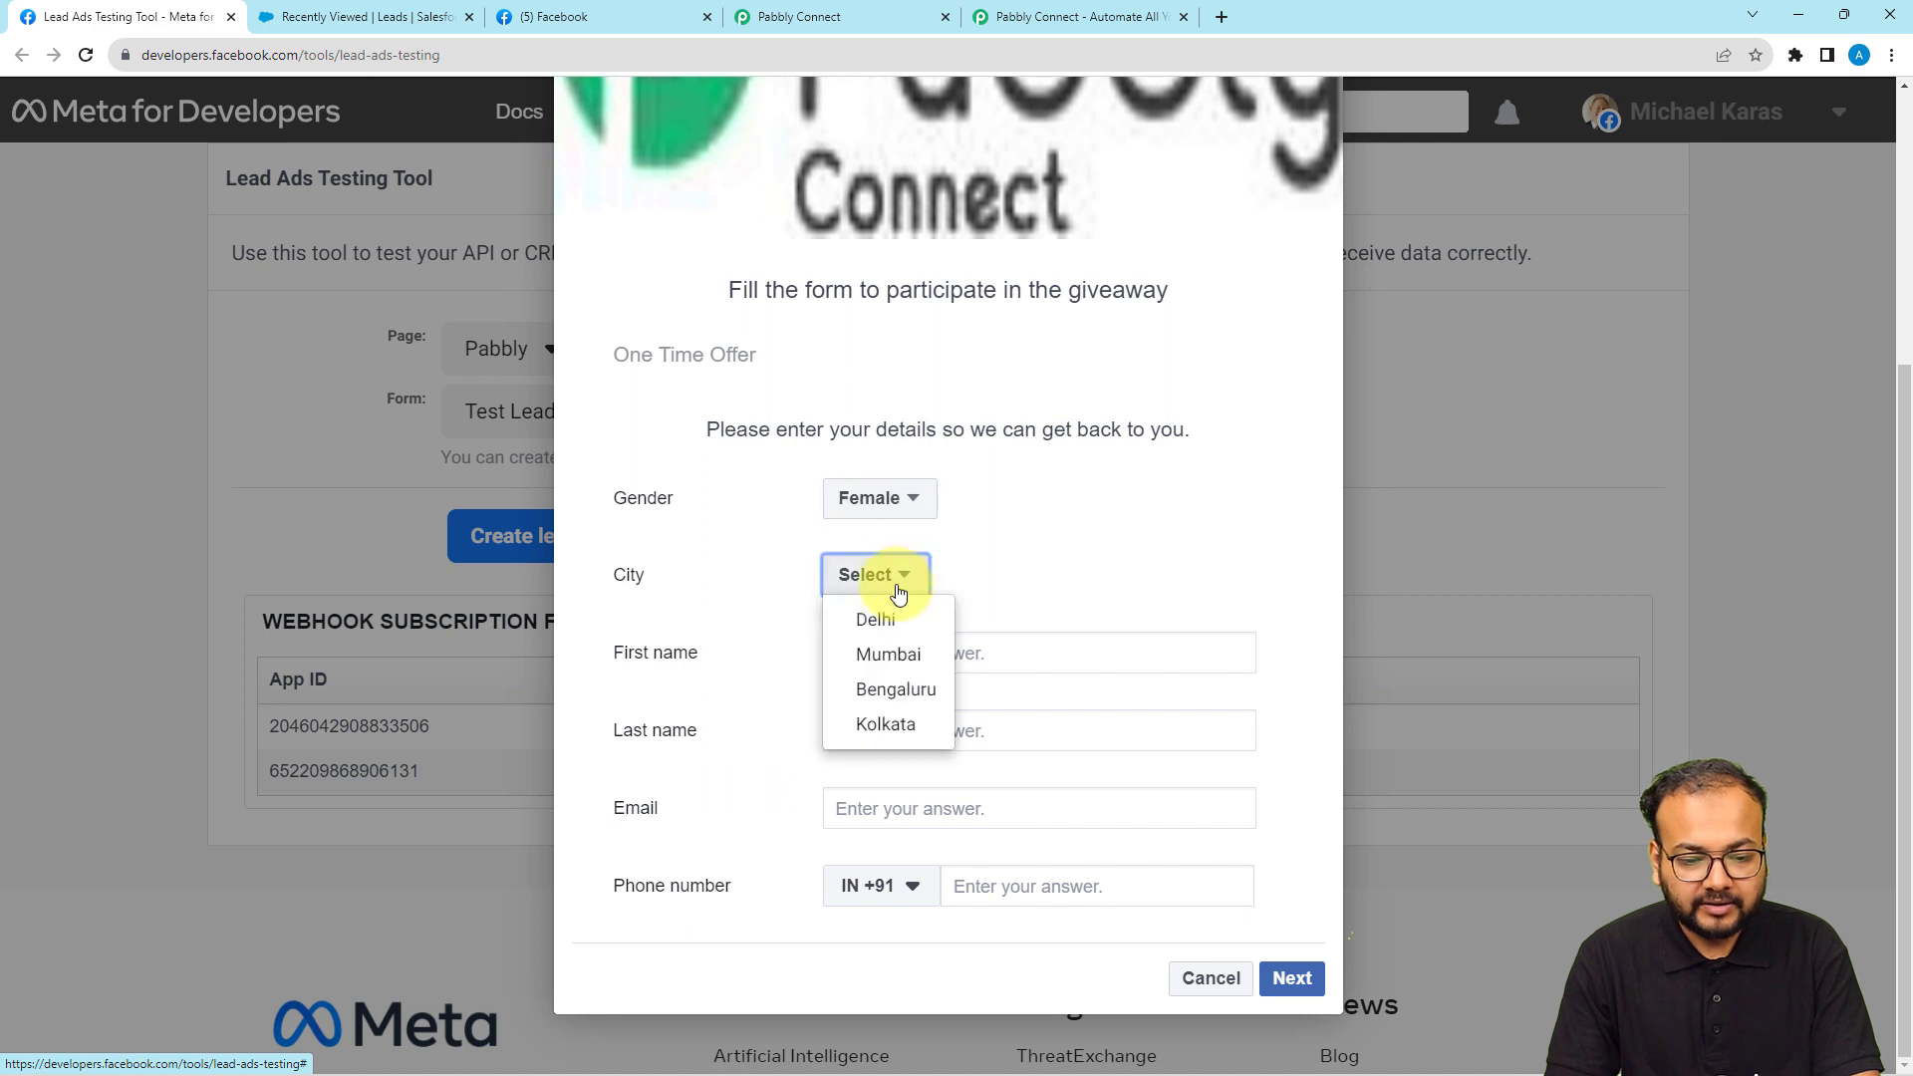
left_click(891, 620)
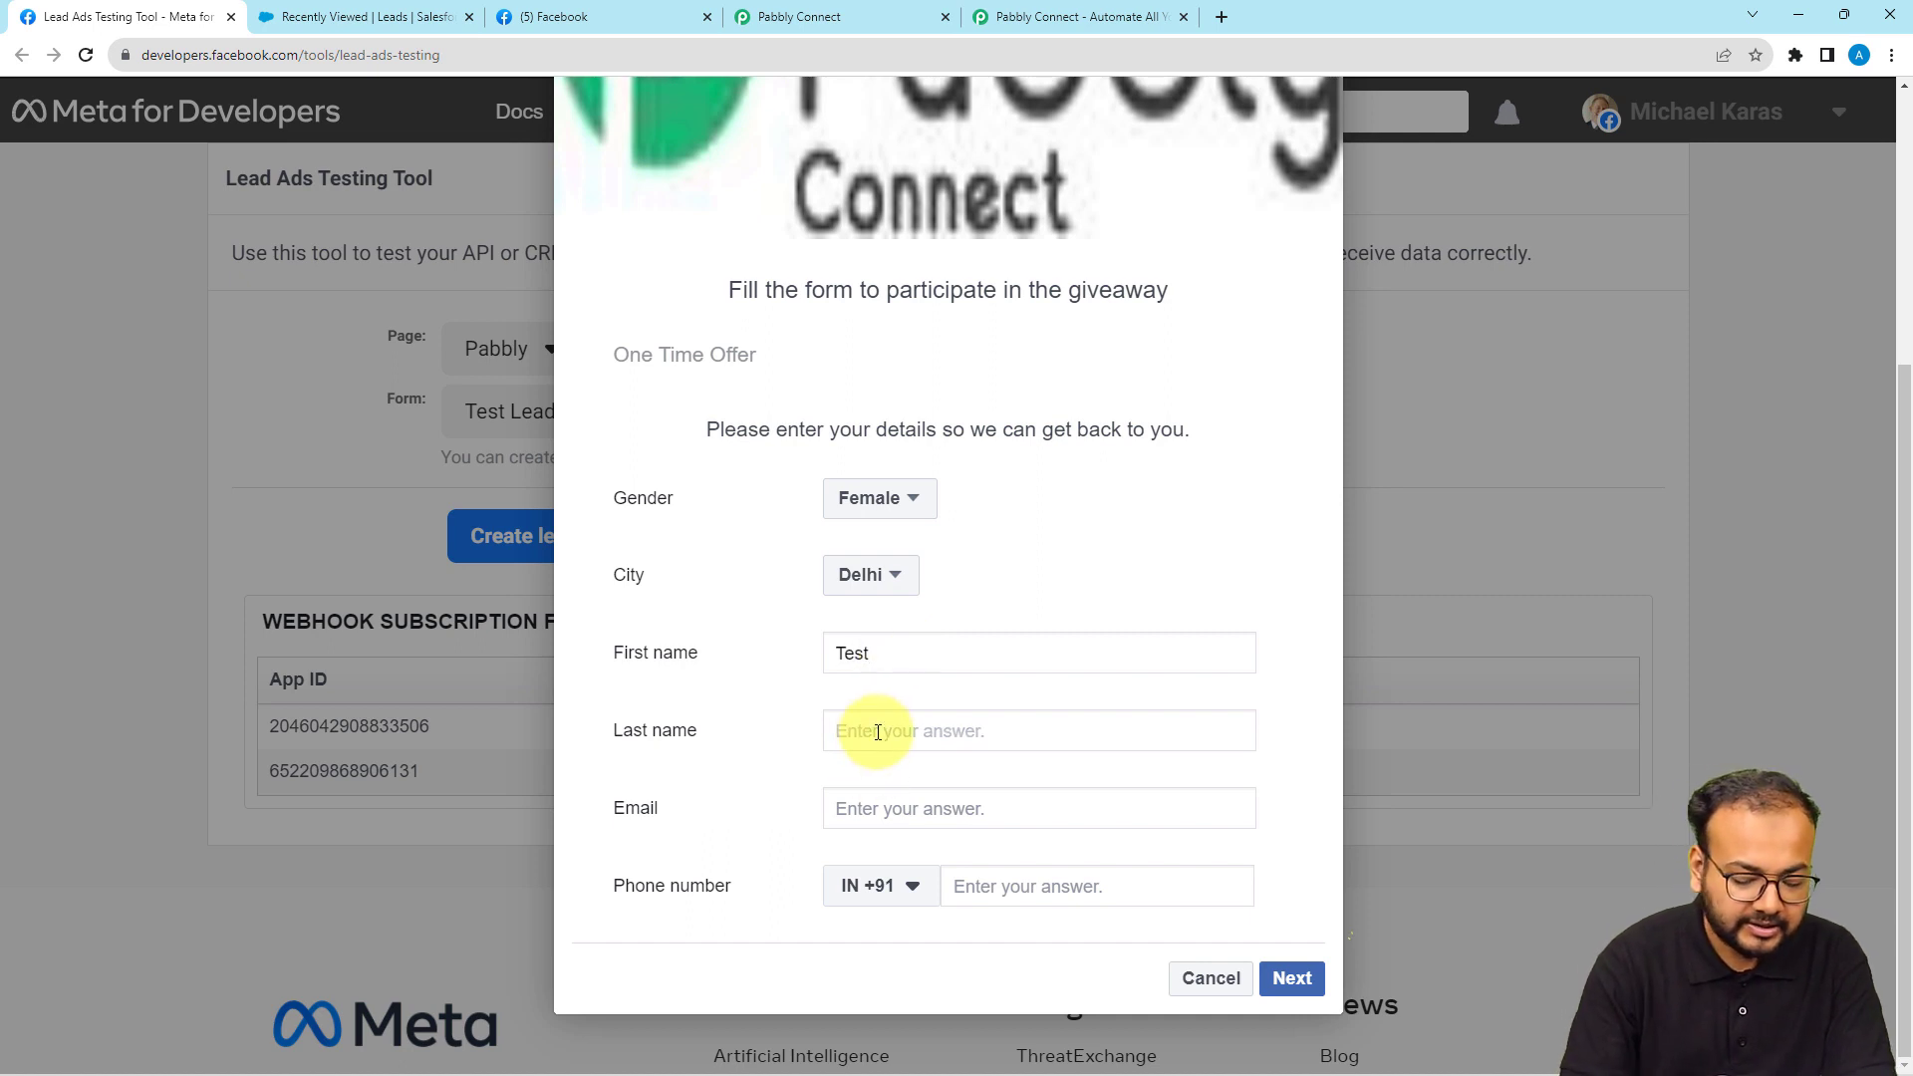
type("Lead")
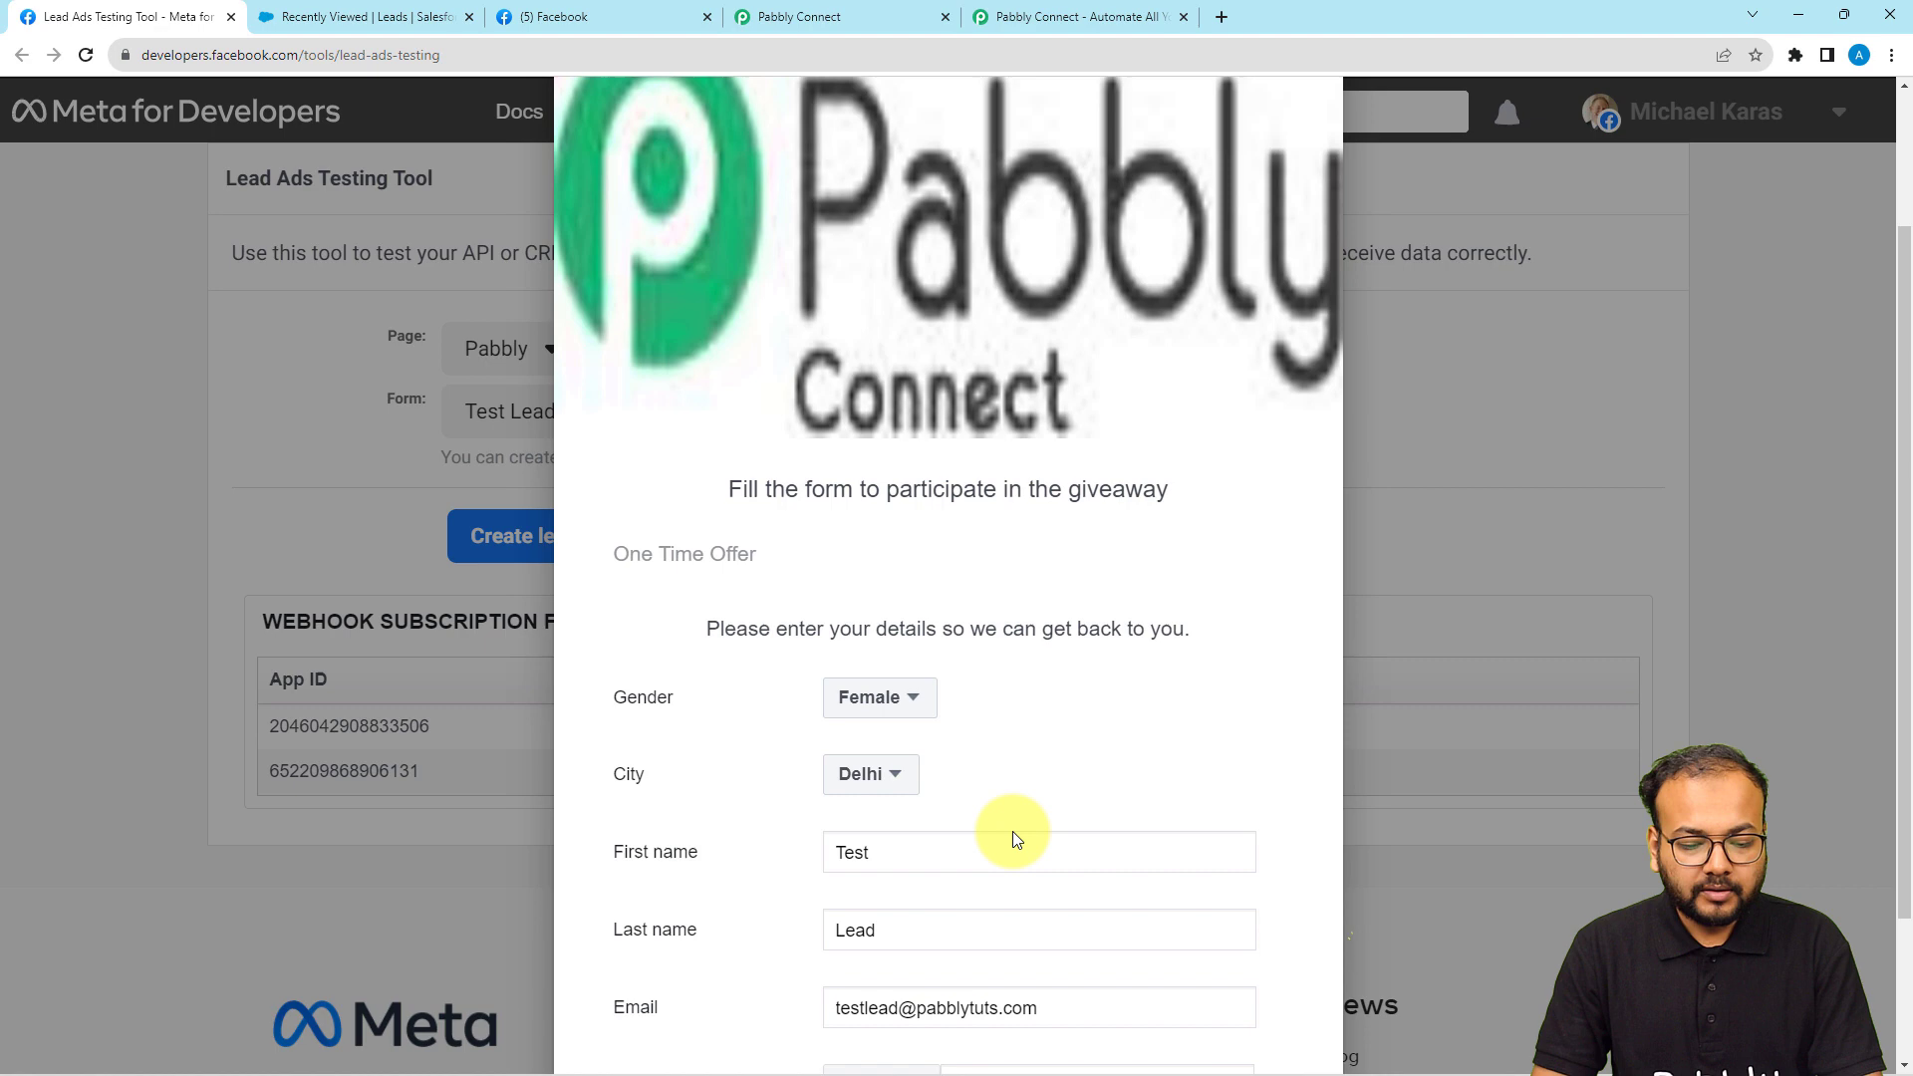
key("Tab")
type("6393 669 13")
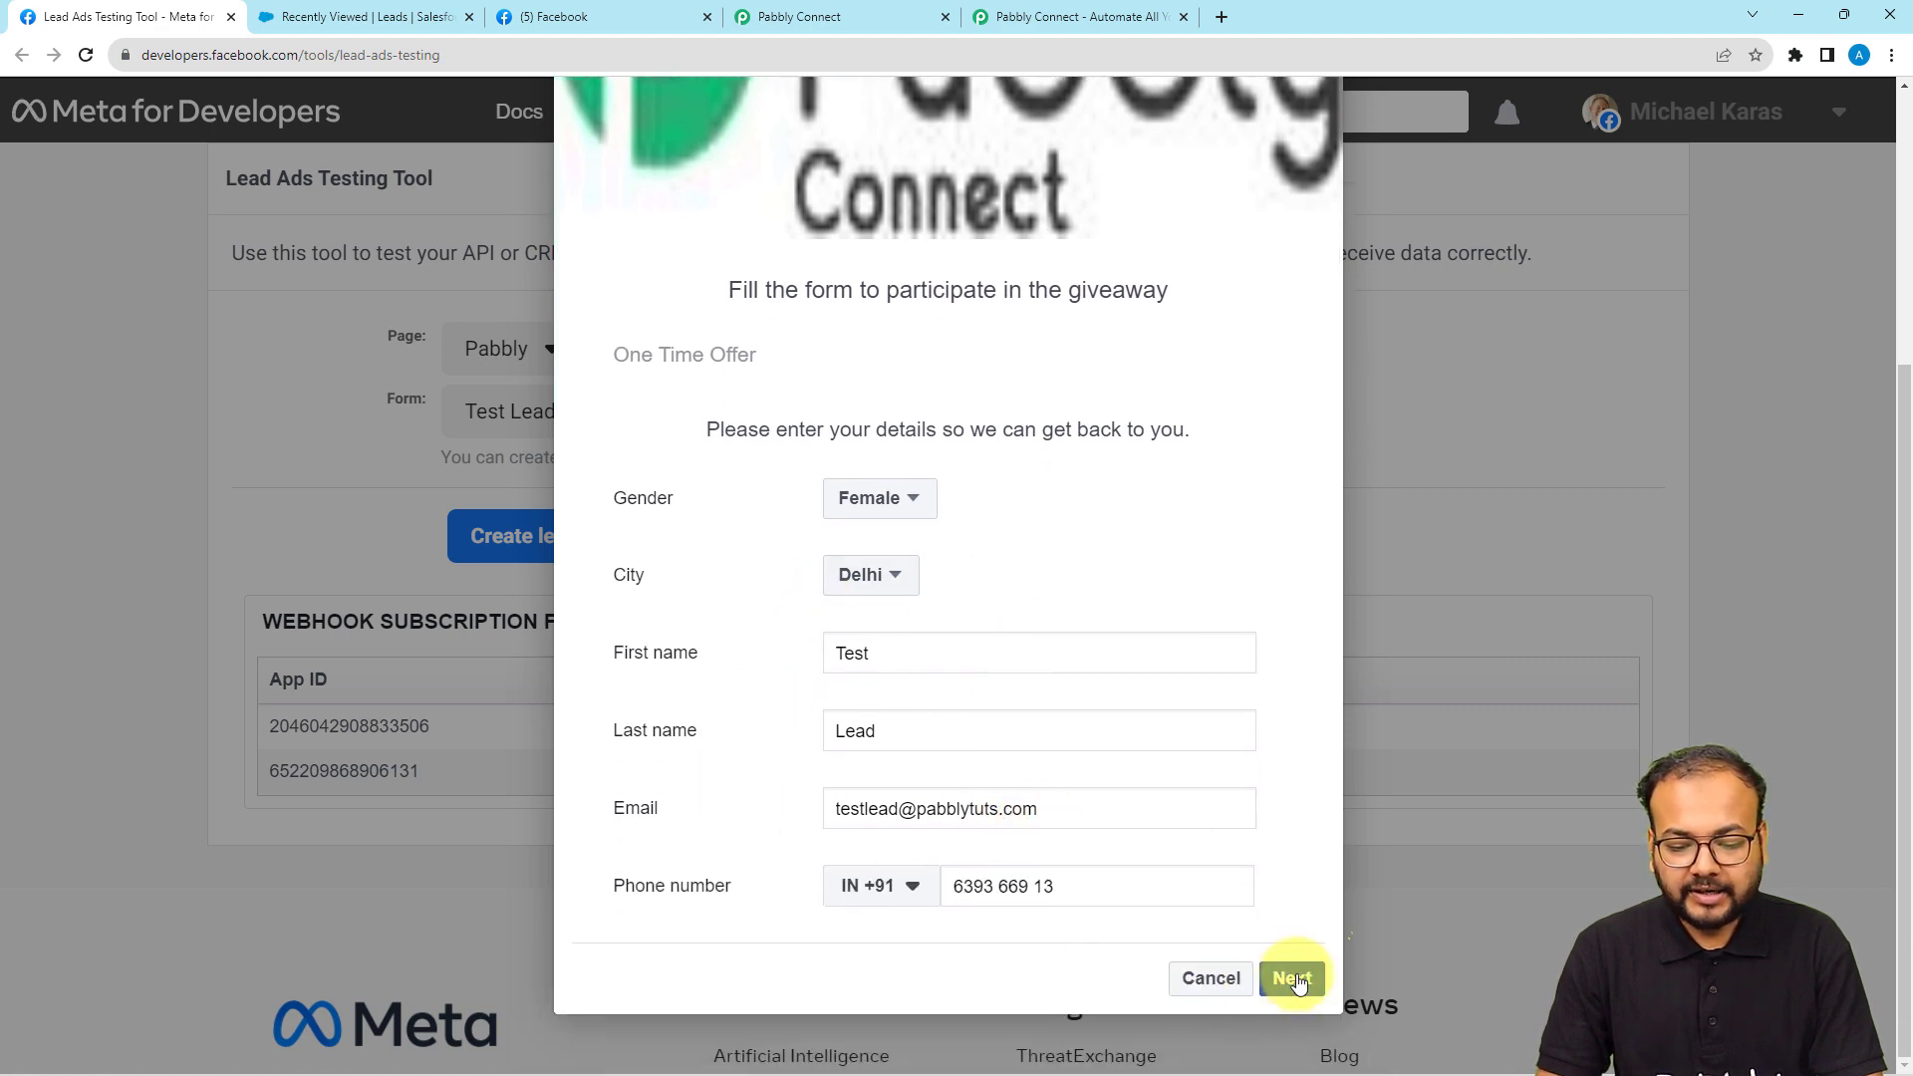
Step: Correct the lead's phone number, submit the test lead, and close the form preview
left_click(1292, 978)
left_click(957, 886)
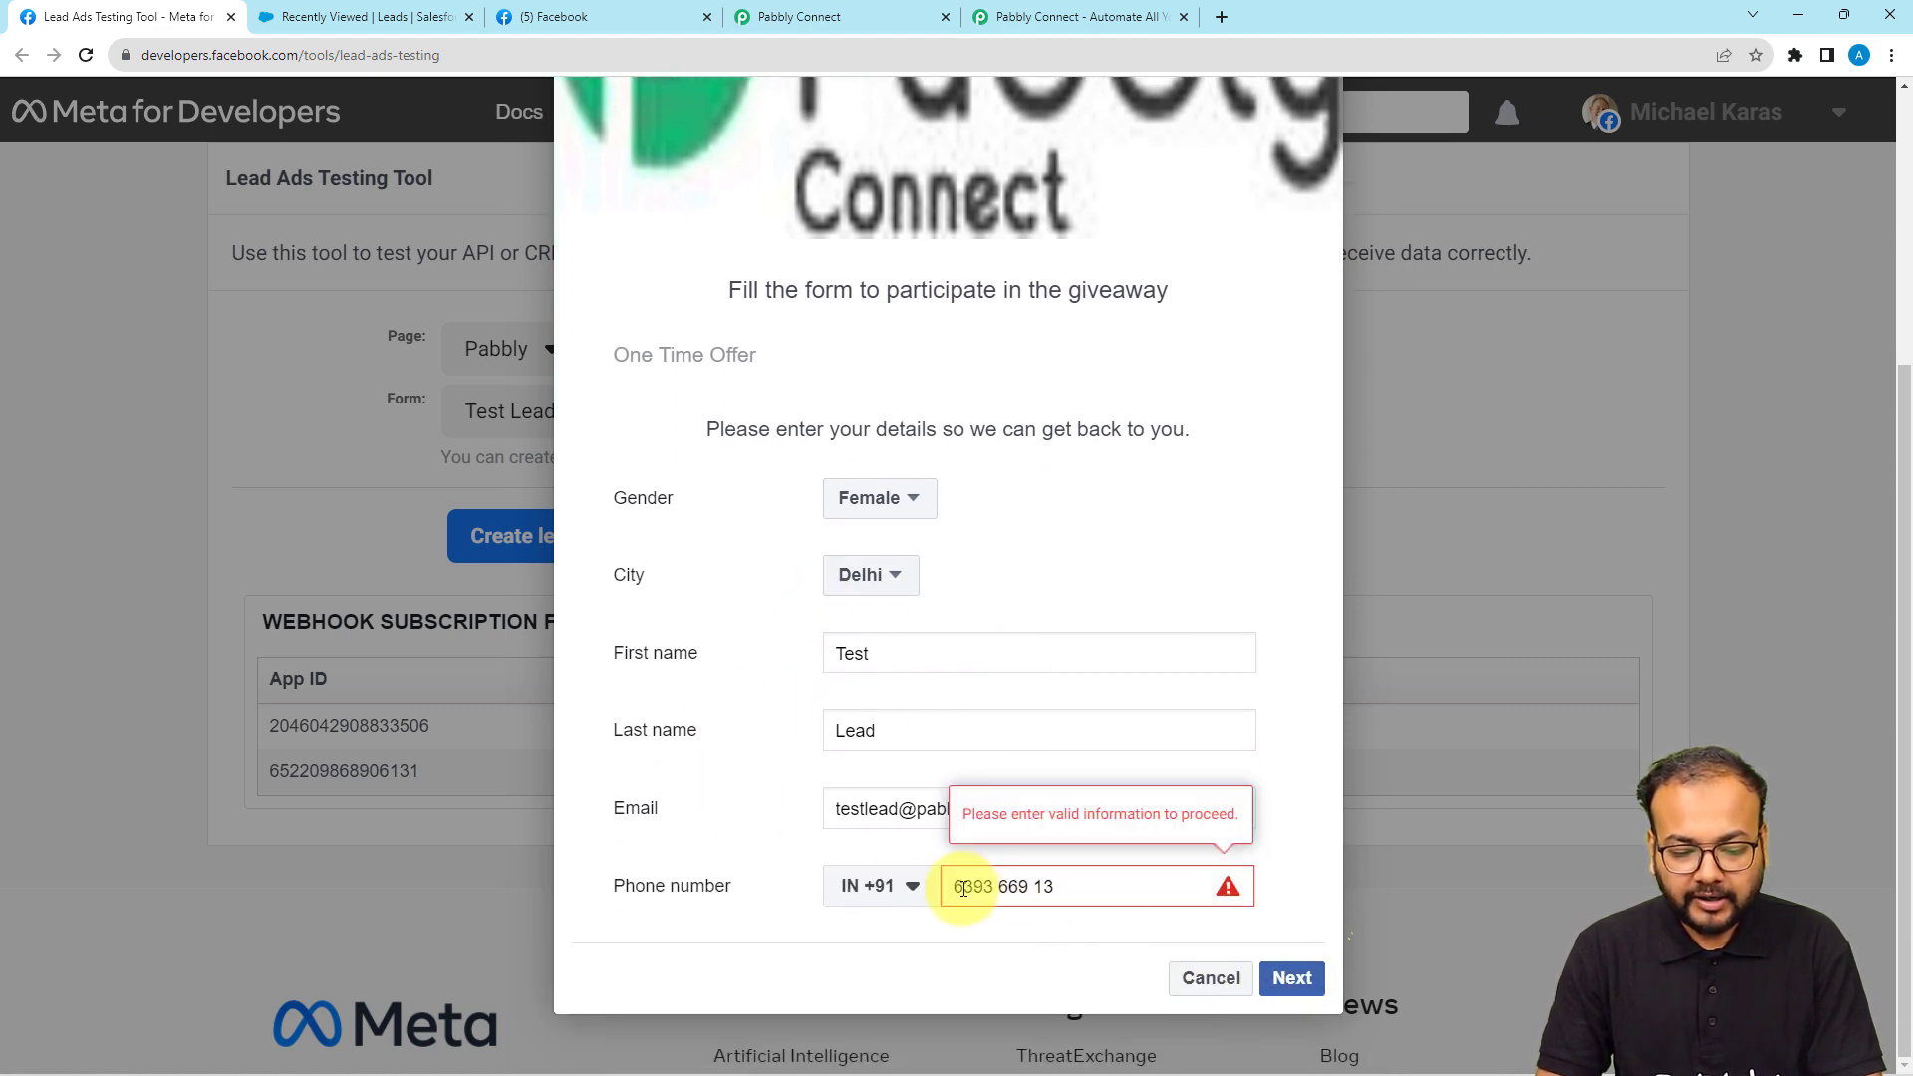
left_click(1285, 978)
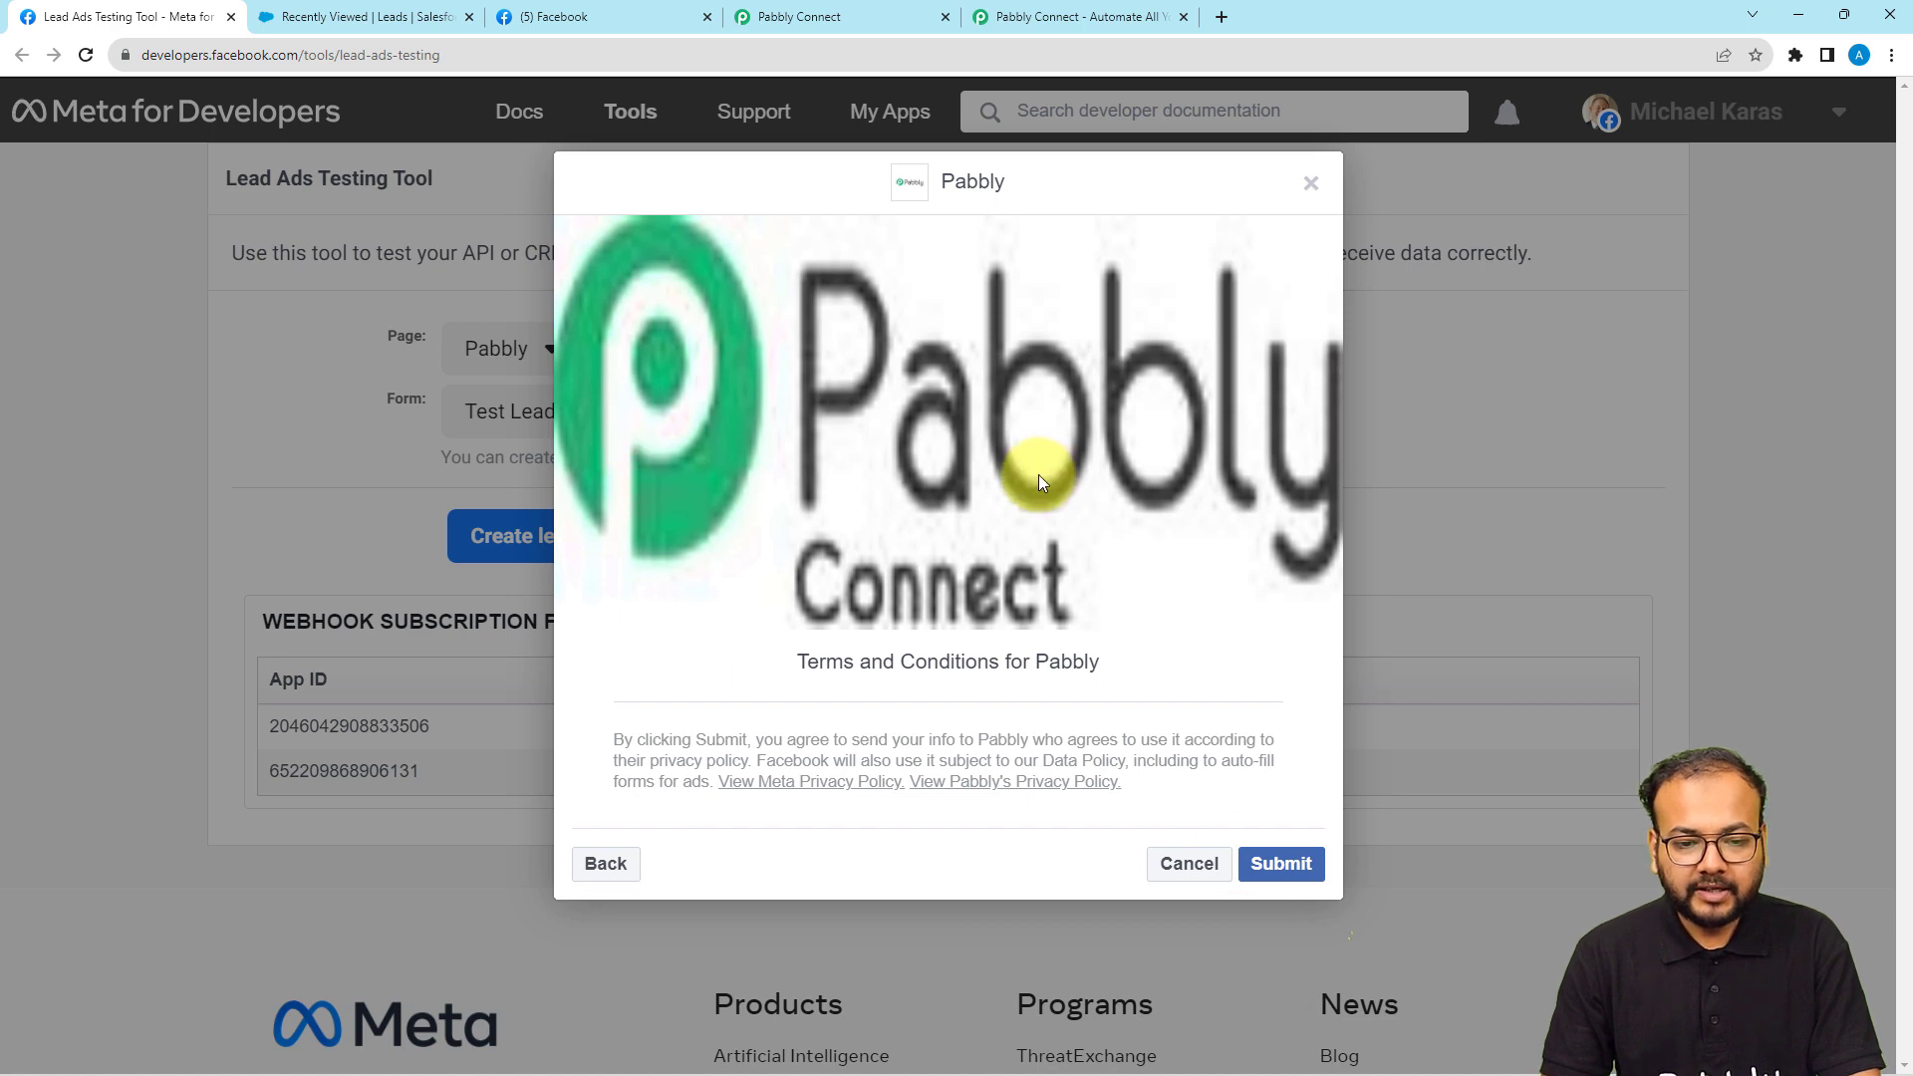
left_click(1293, 869)
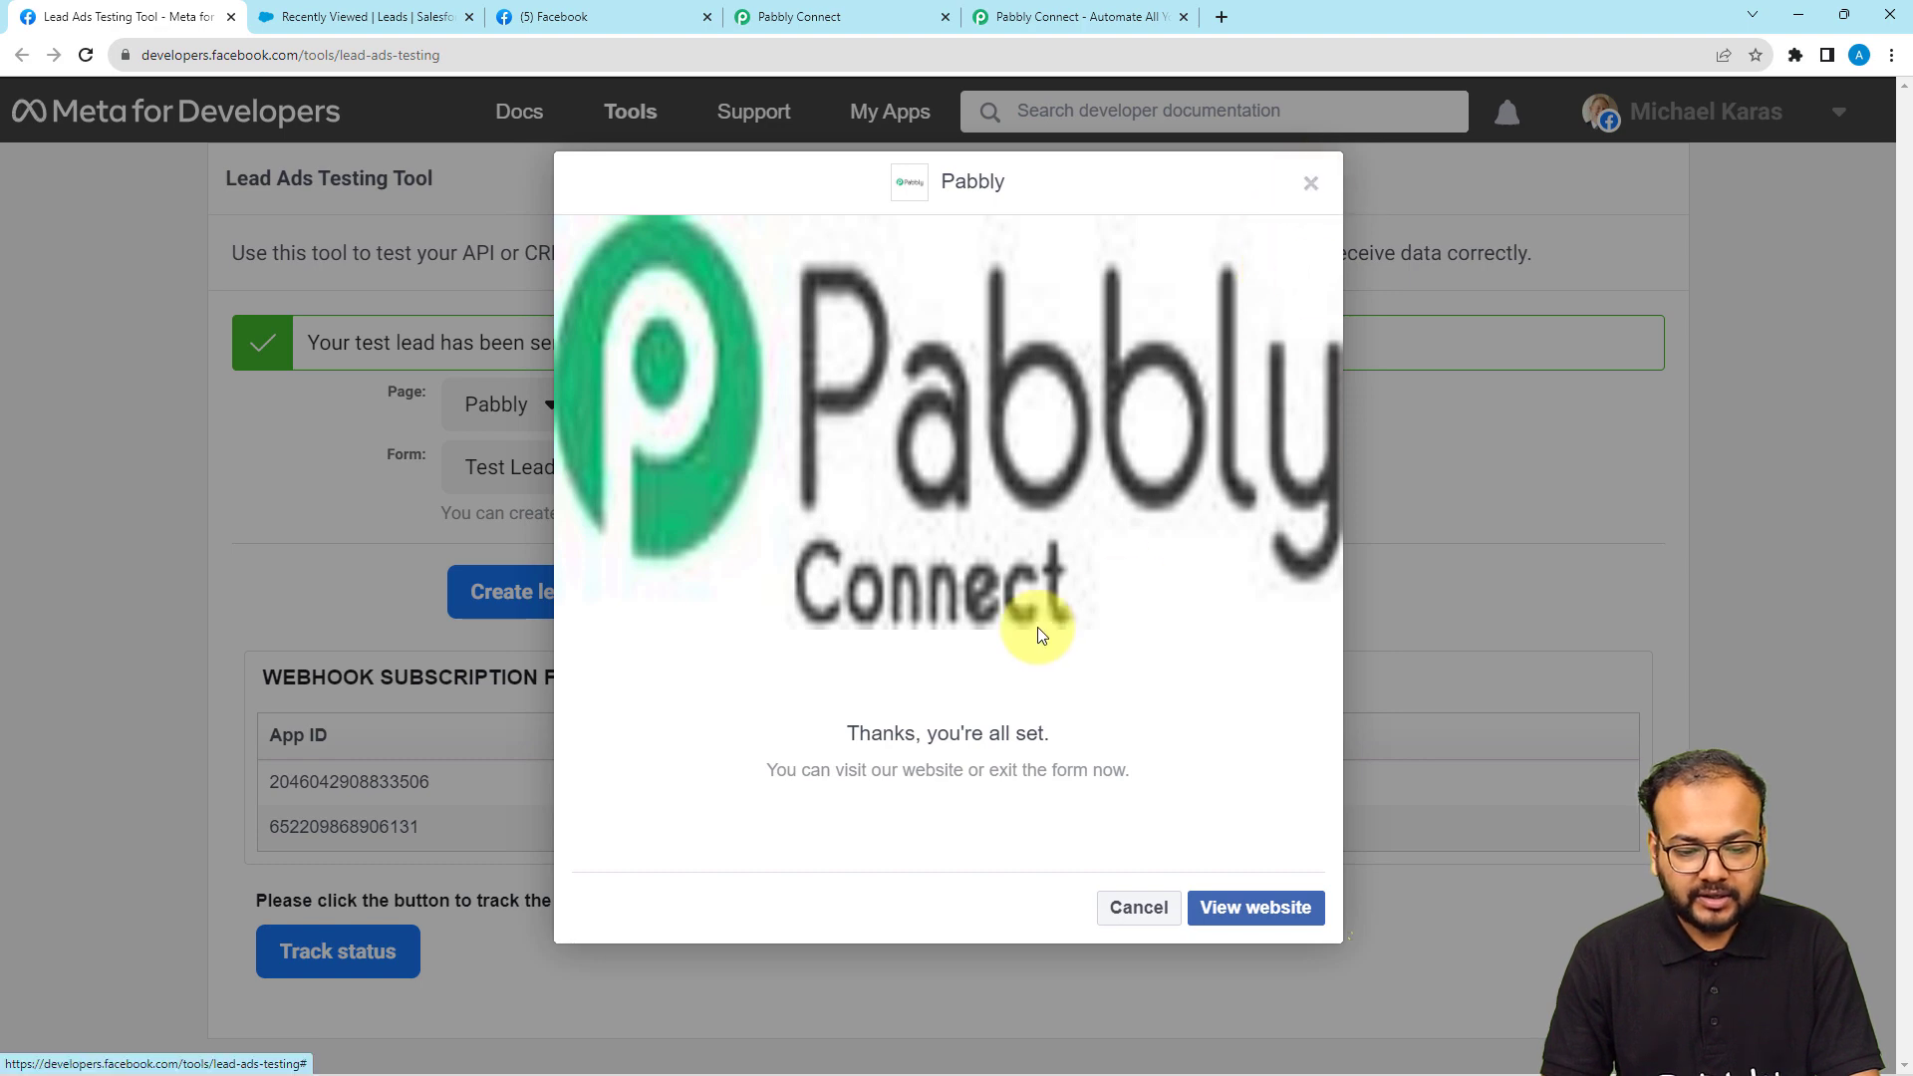
left_click(1310, 184)
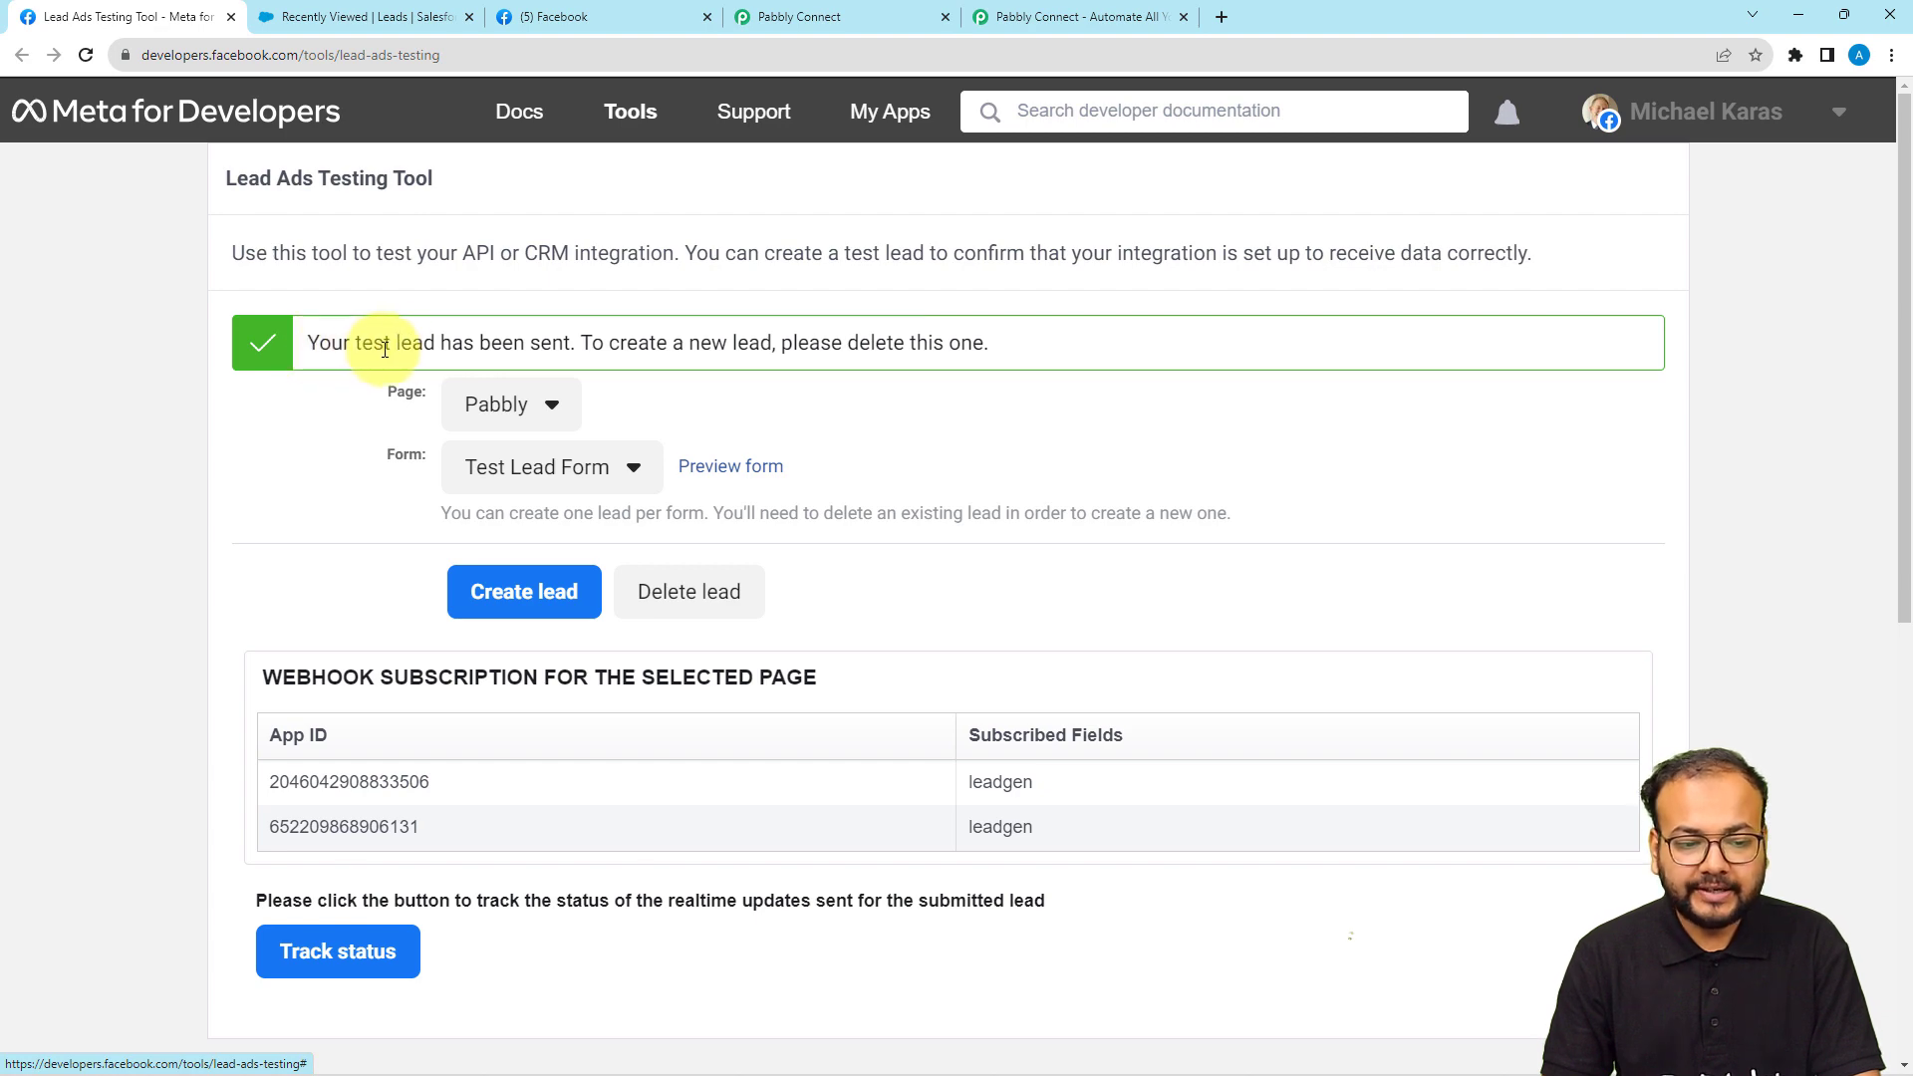
Step: Return to Pabbly Connect, save the trigger with a test request, and check the lead response it receives
left_click(738, 34)
left_click(513, 643)
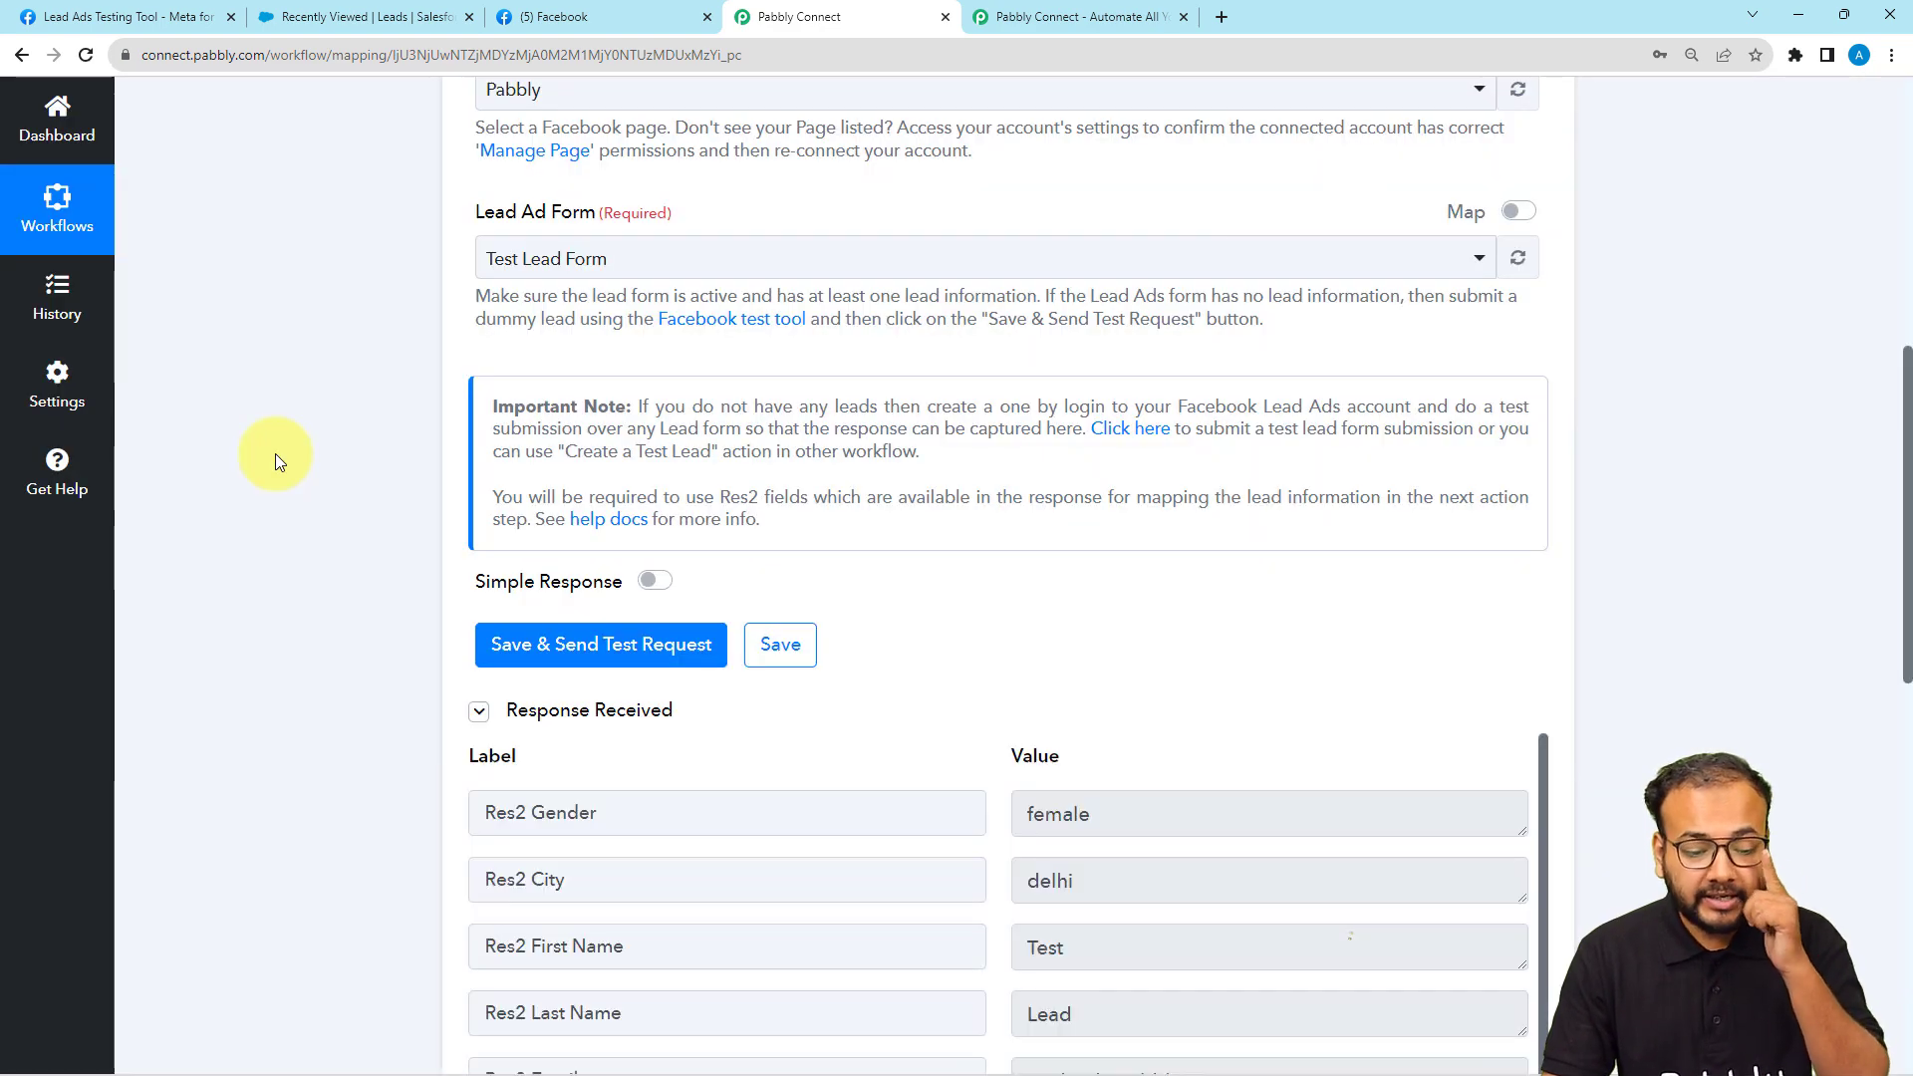
scroll(275, 452, "down", 4)
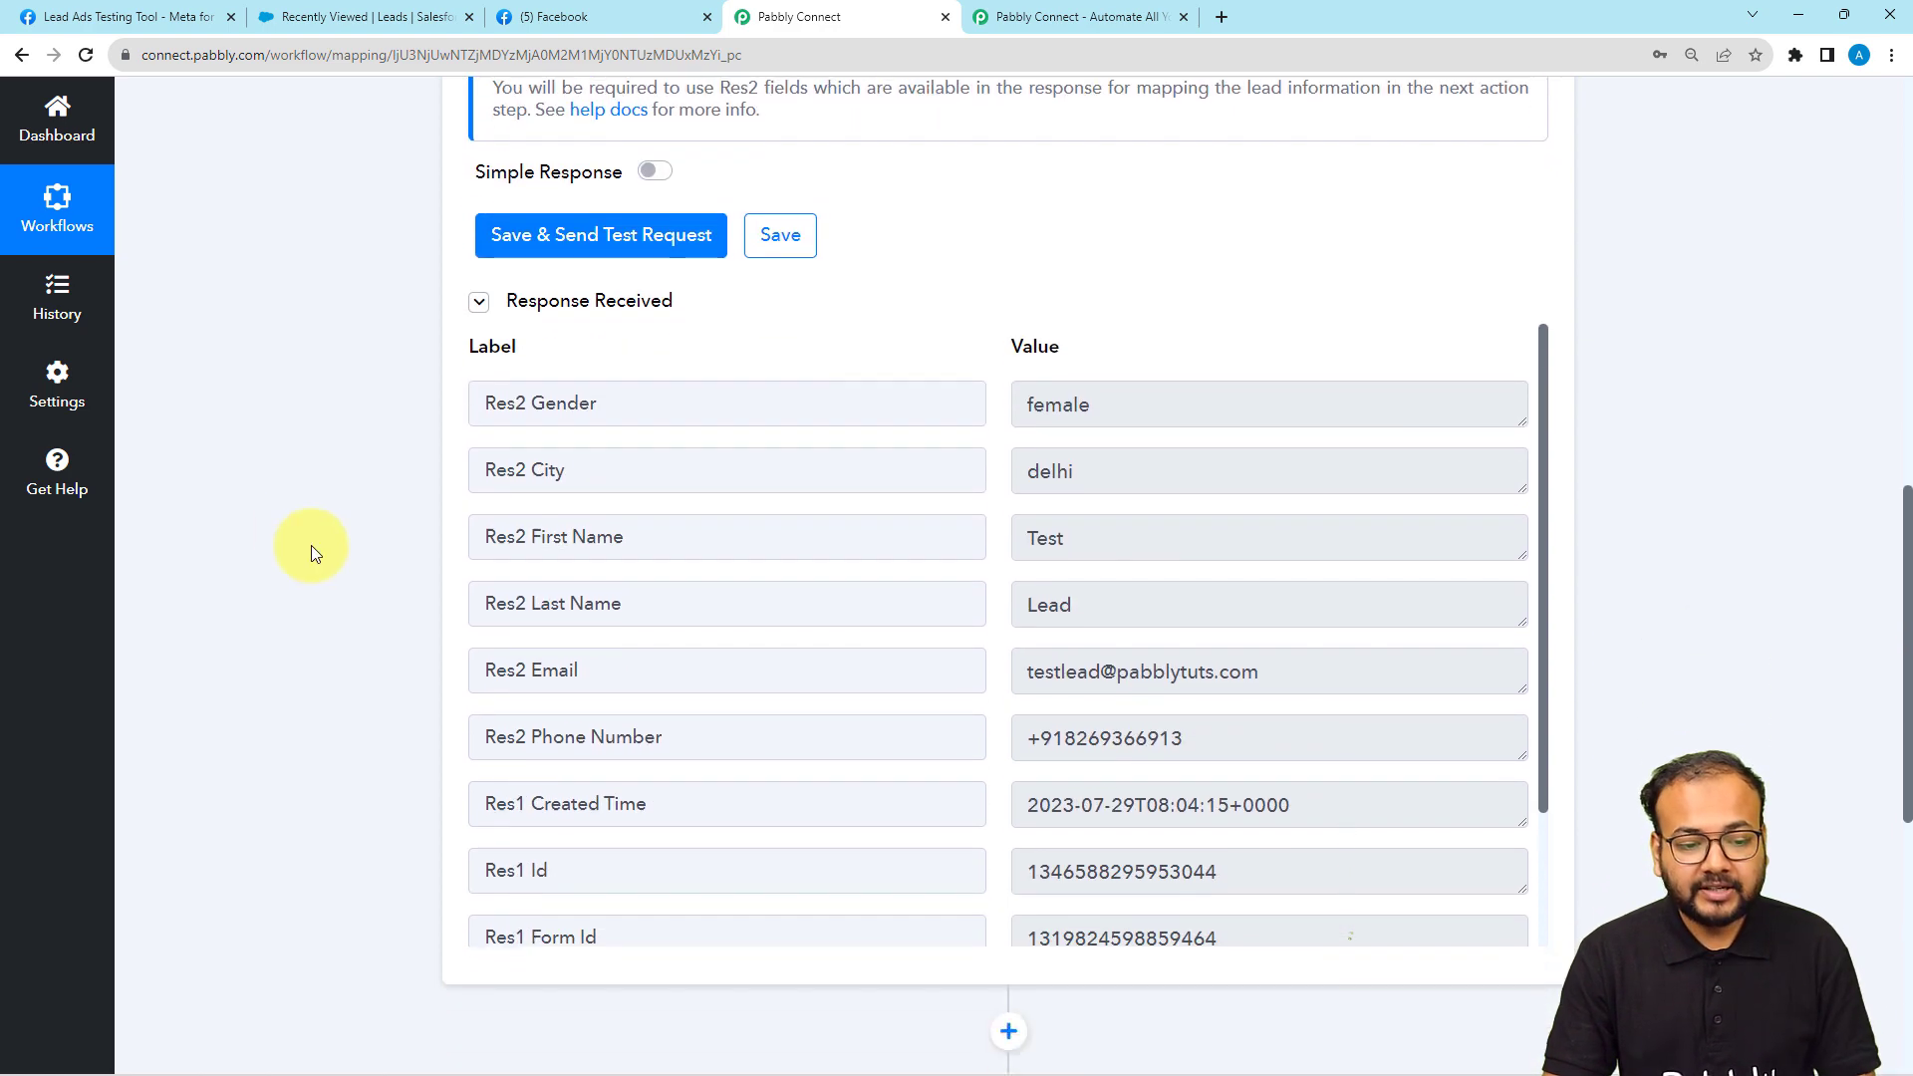
scroll(311, 546, "down", 1)
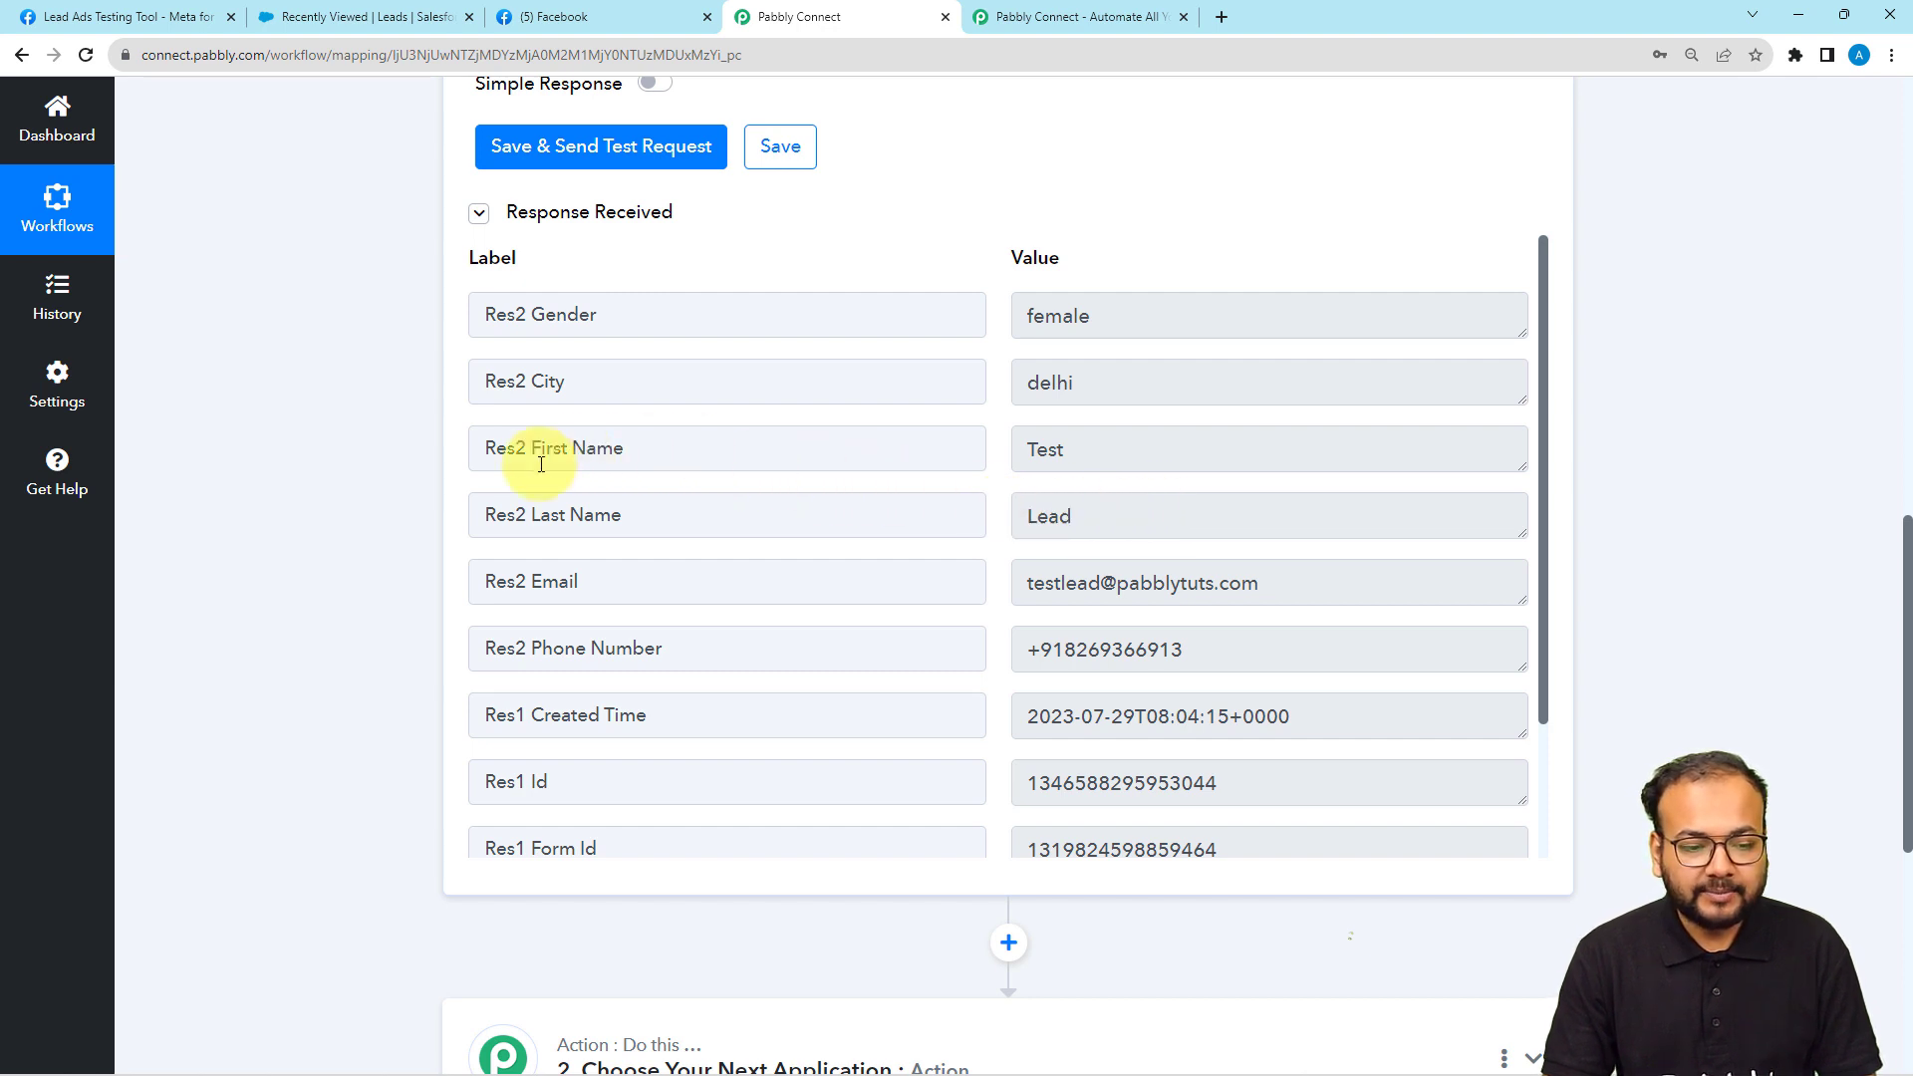
scroll(313, 503, "down", 6)
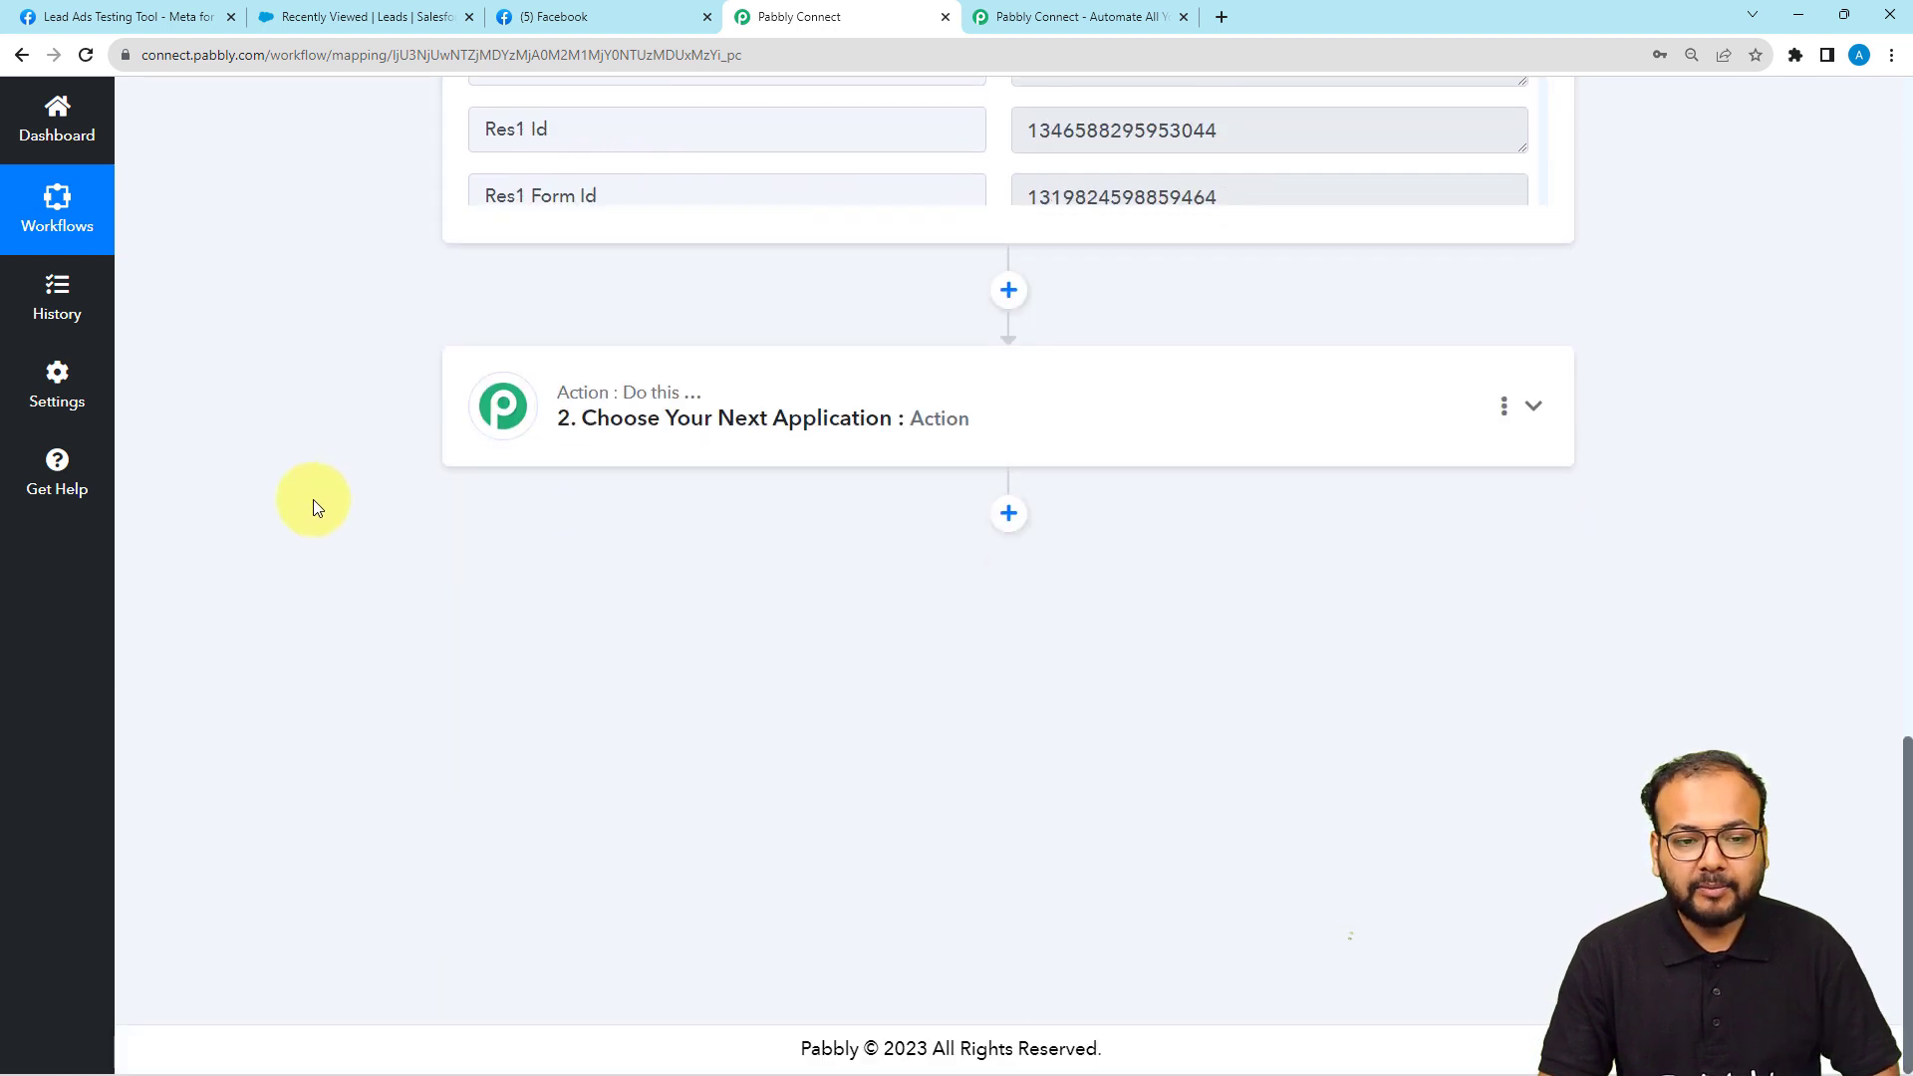
Step: Search the action step's apps for "sales" and choose Salesforce as the next application
left_click(649, 440)
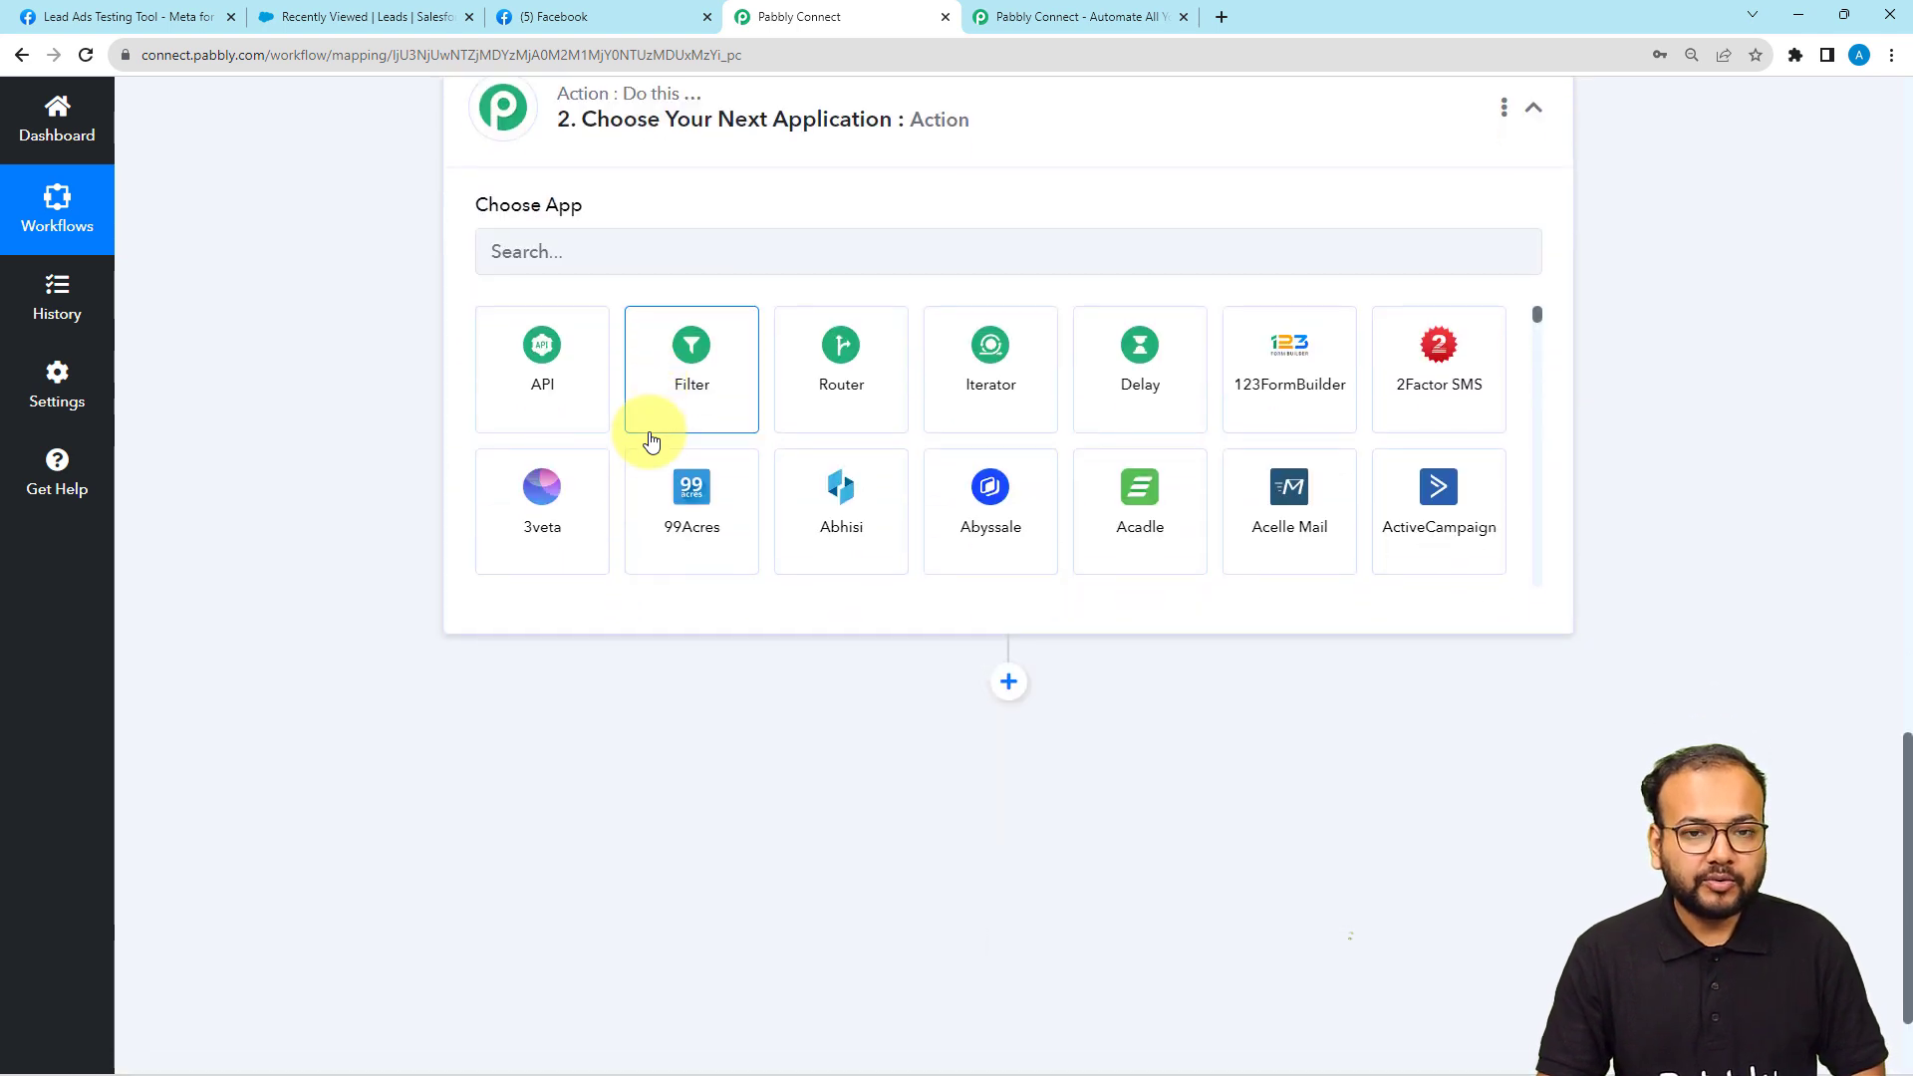
left_click(649, 275)
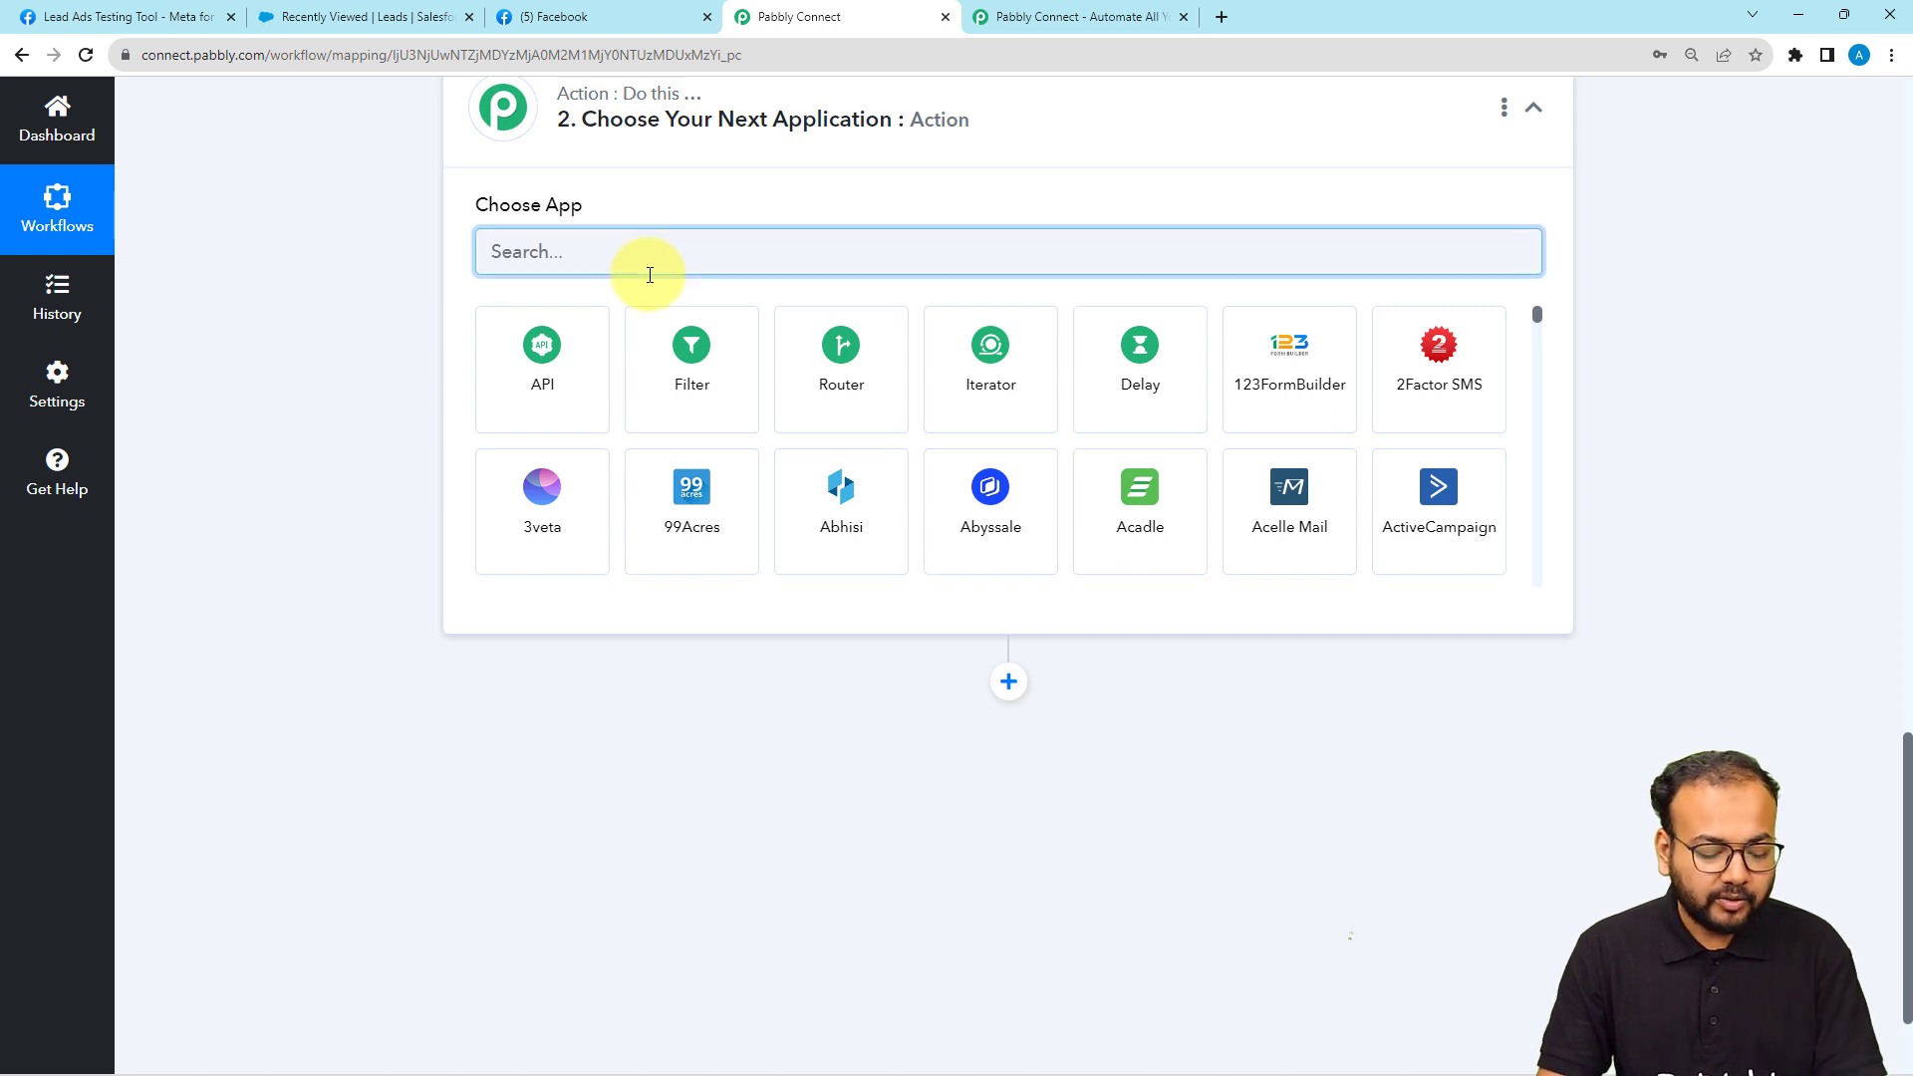
type("sales")
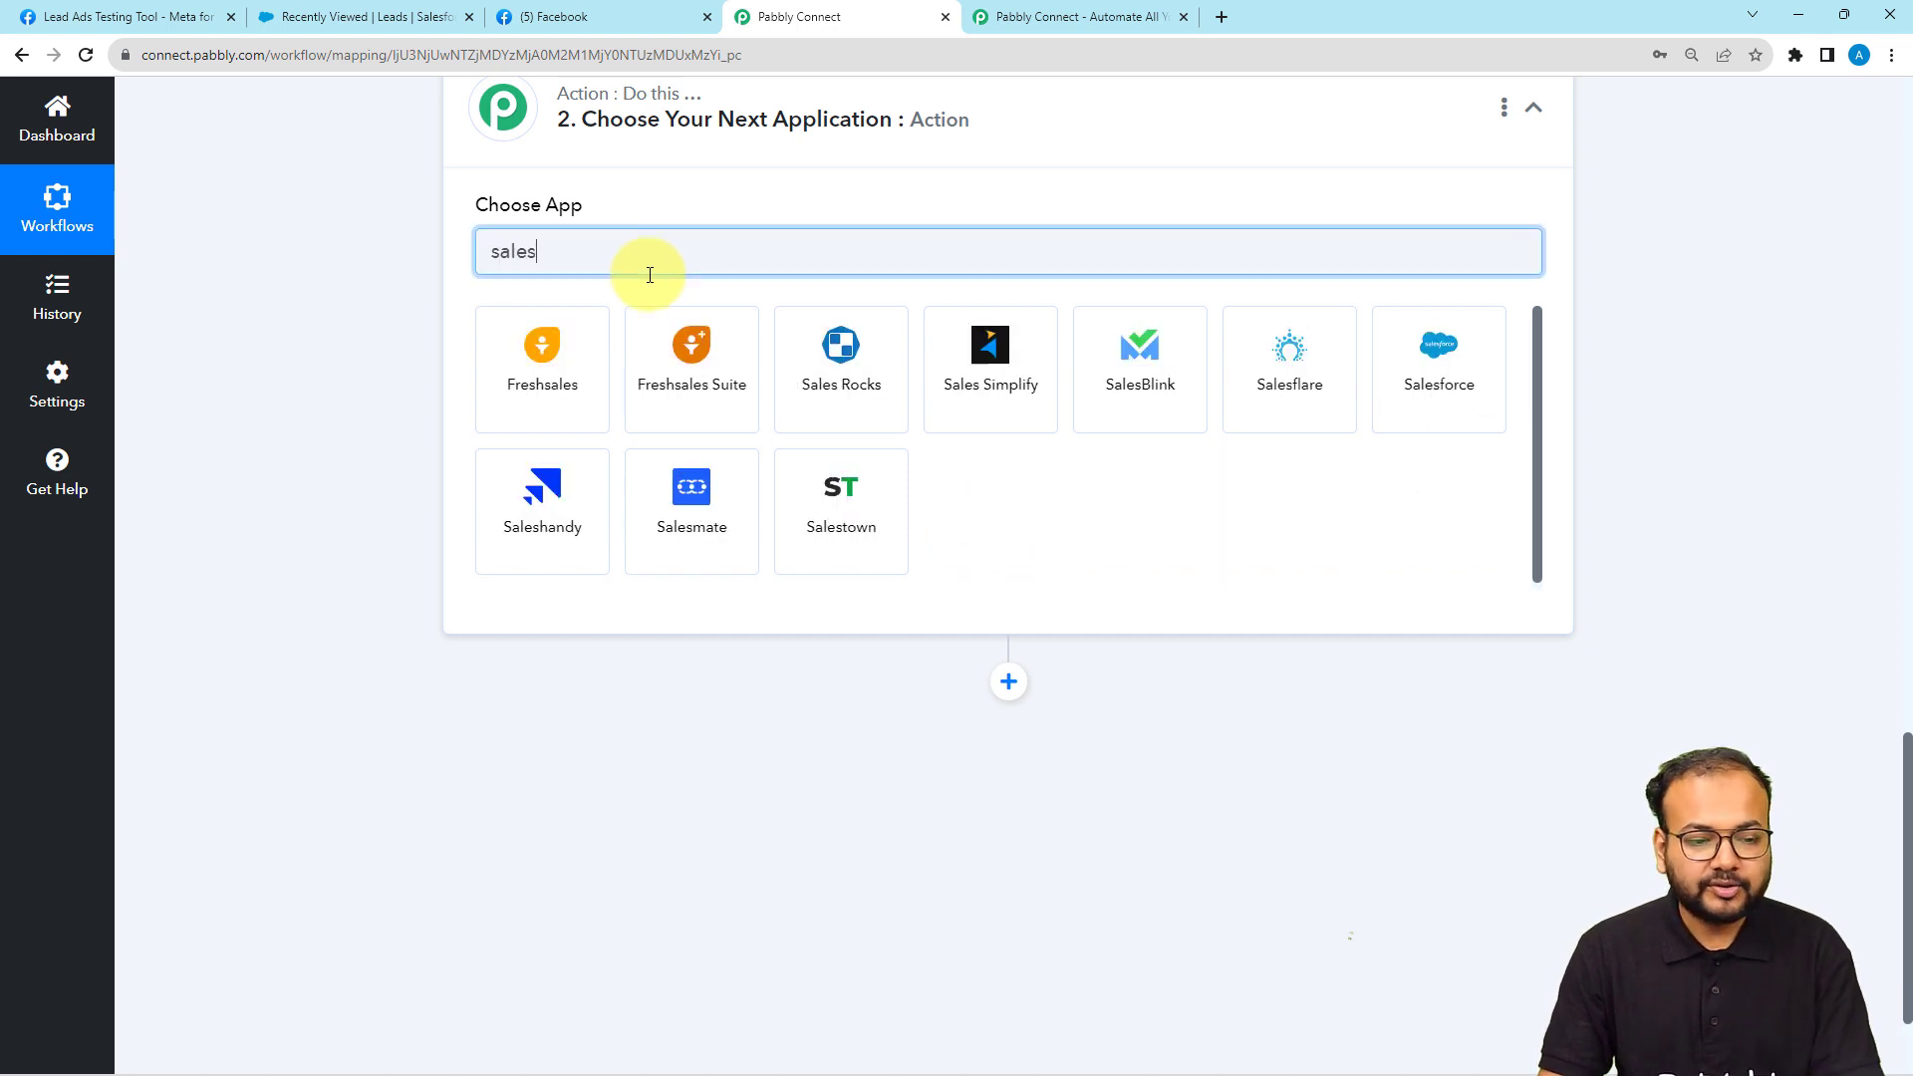
left_click(1378, 393)
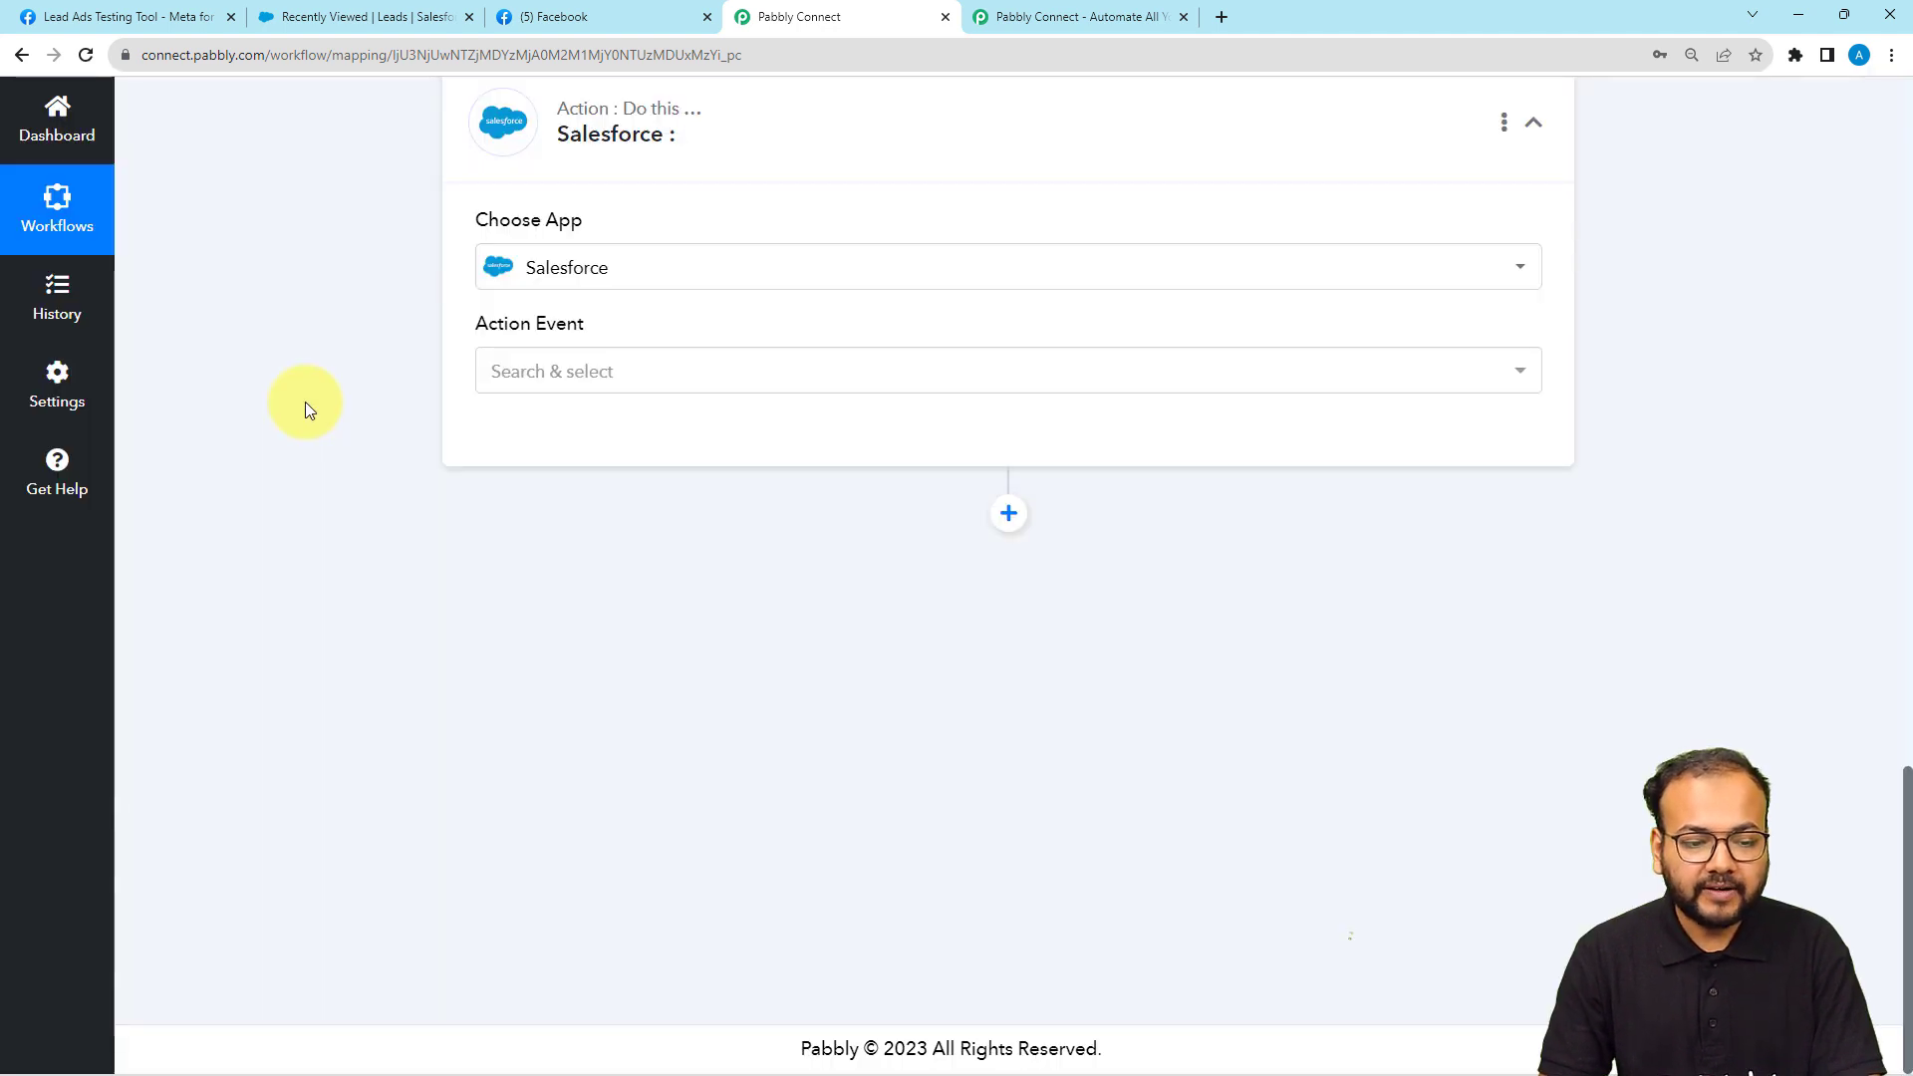
Step: Set the Salesforce action event to Create Record
left_click(648, 366)
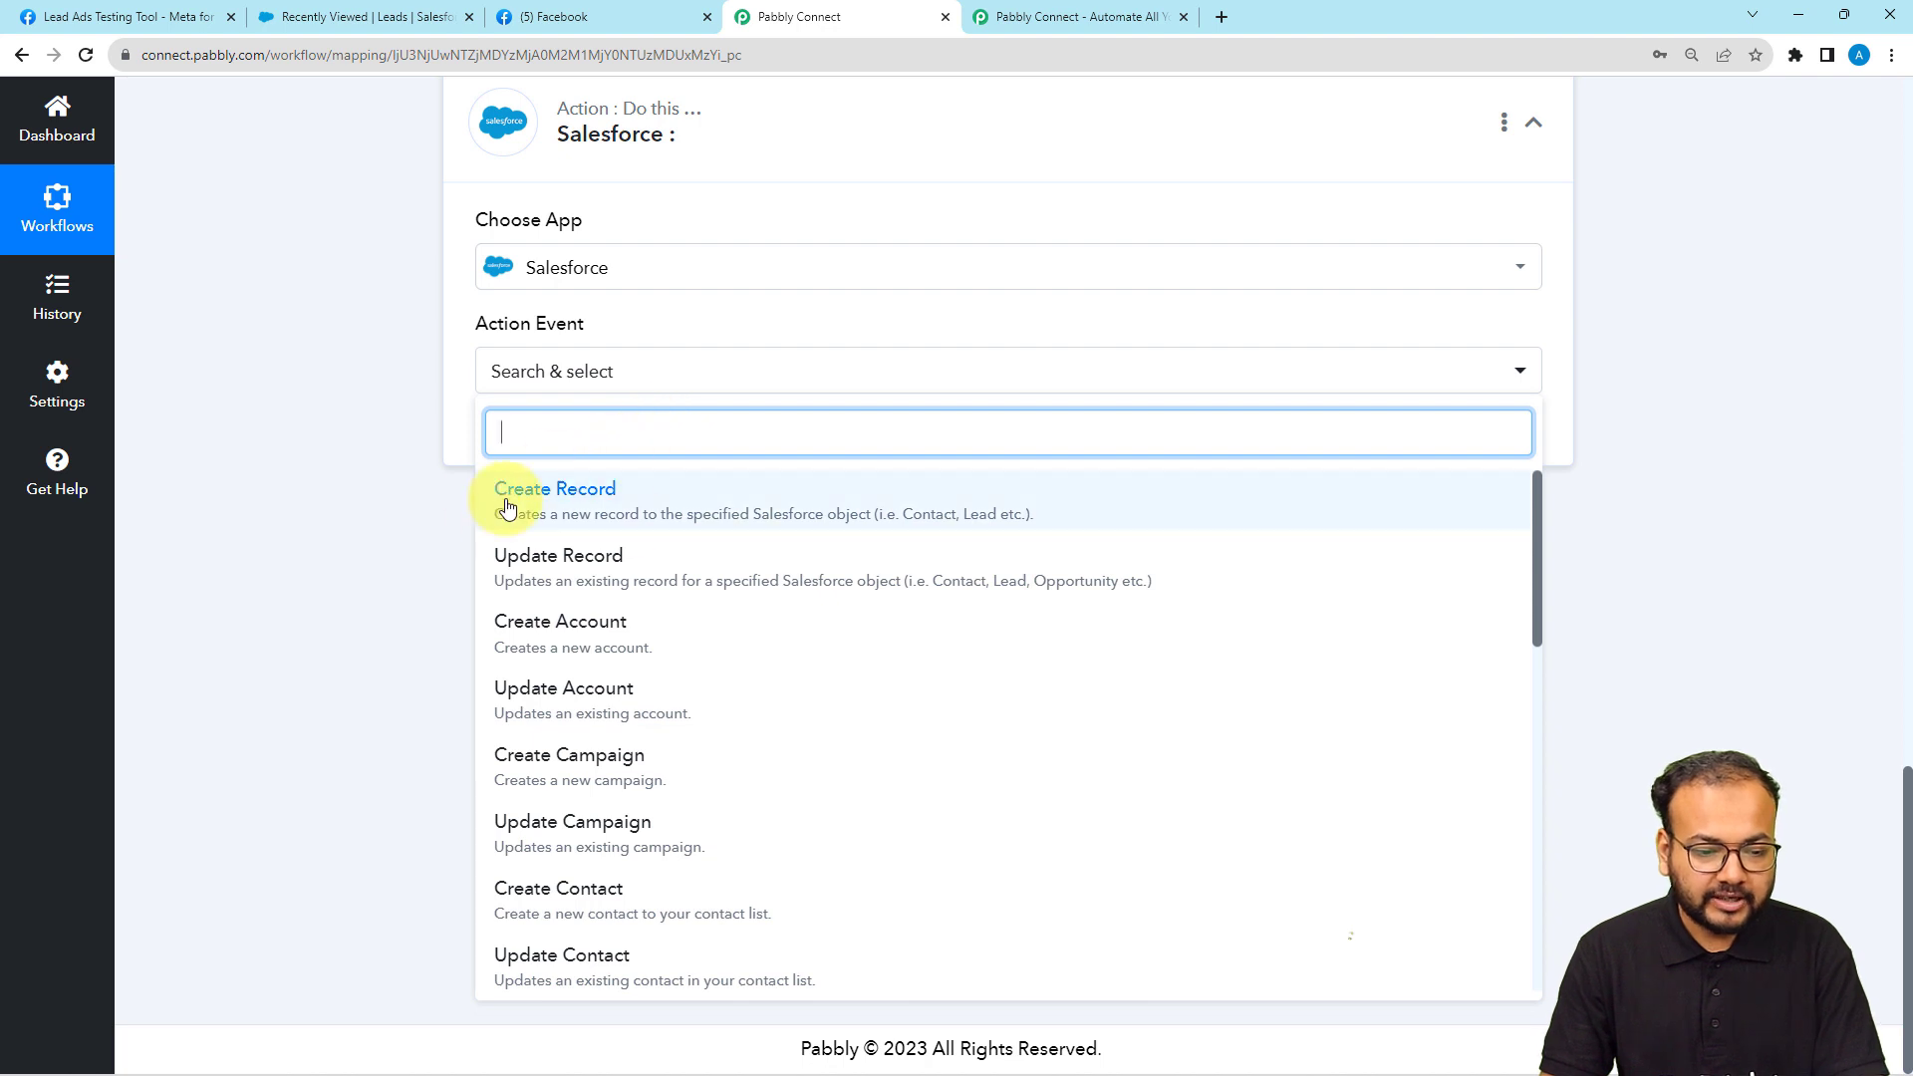
left_click(634, 518)
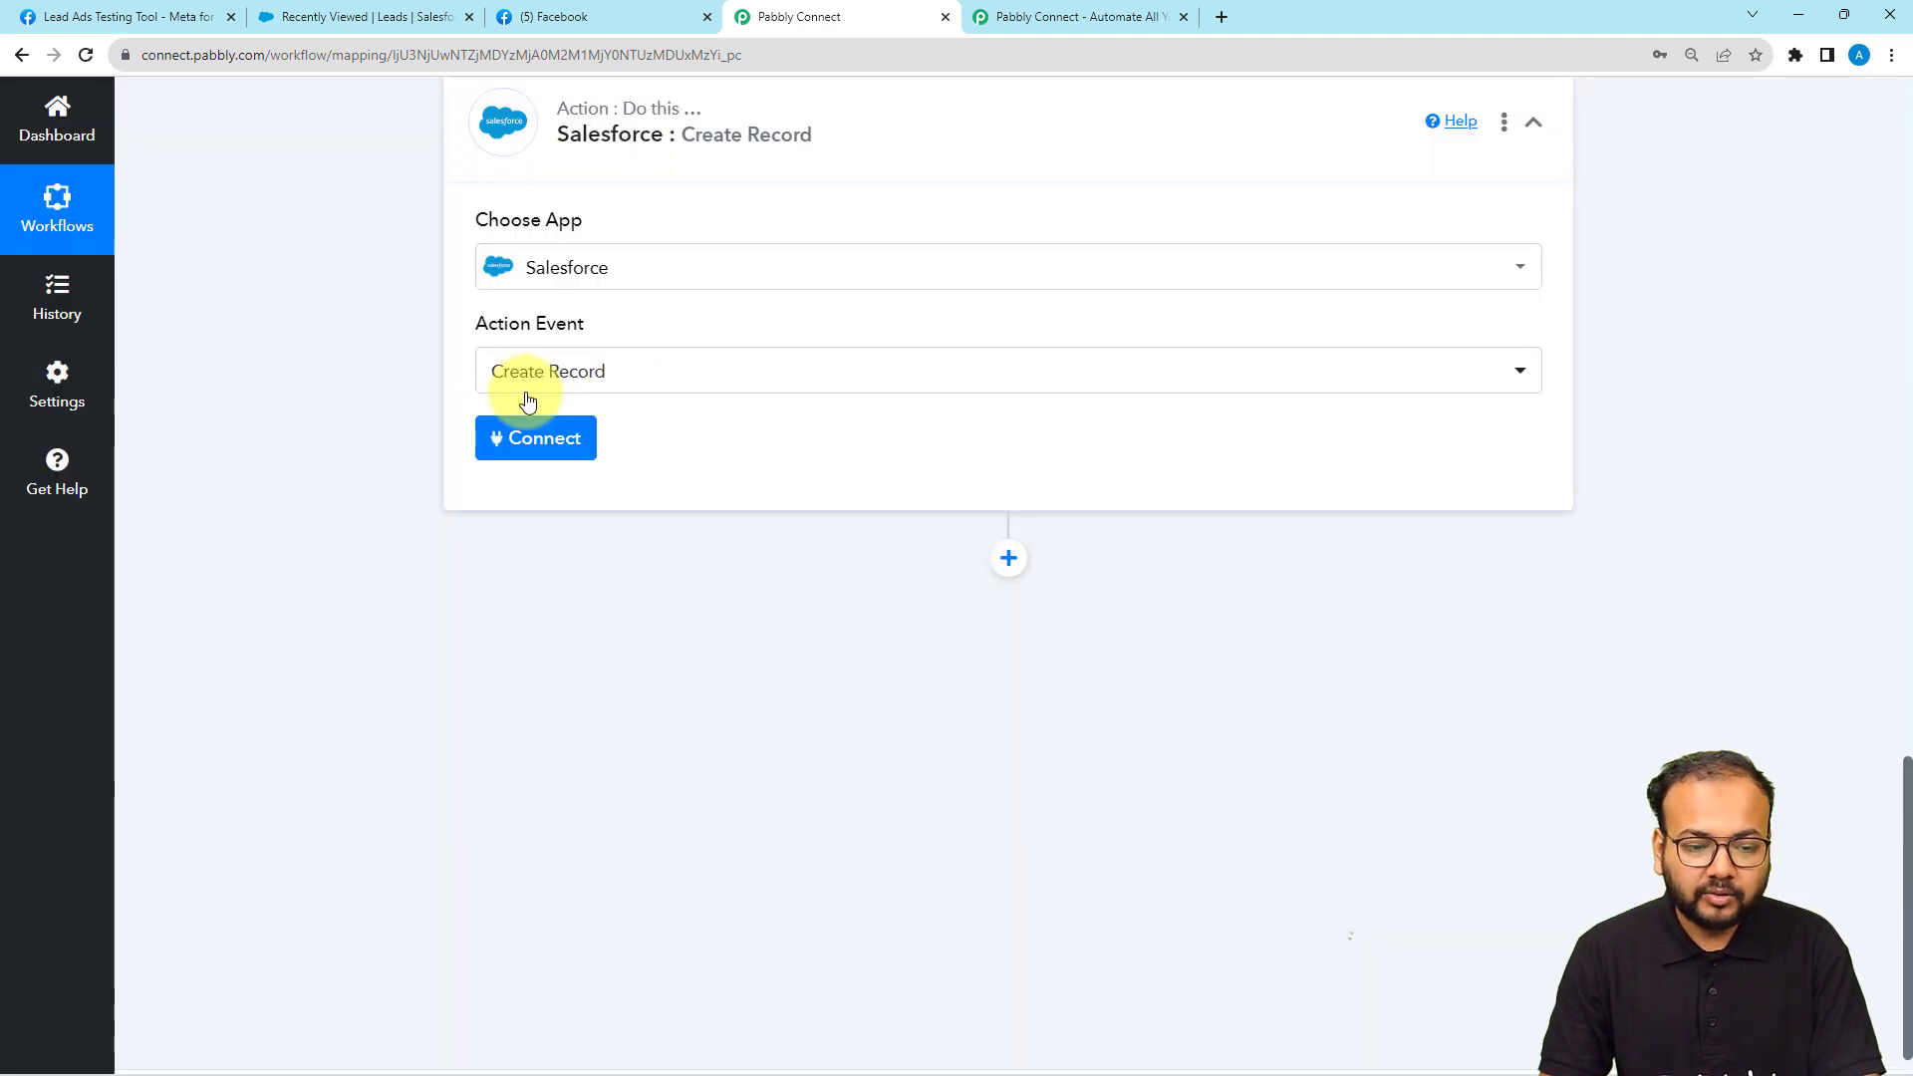
left_click(563, 384)
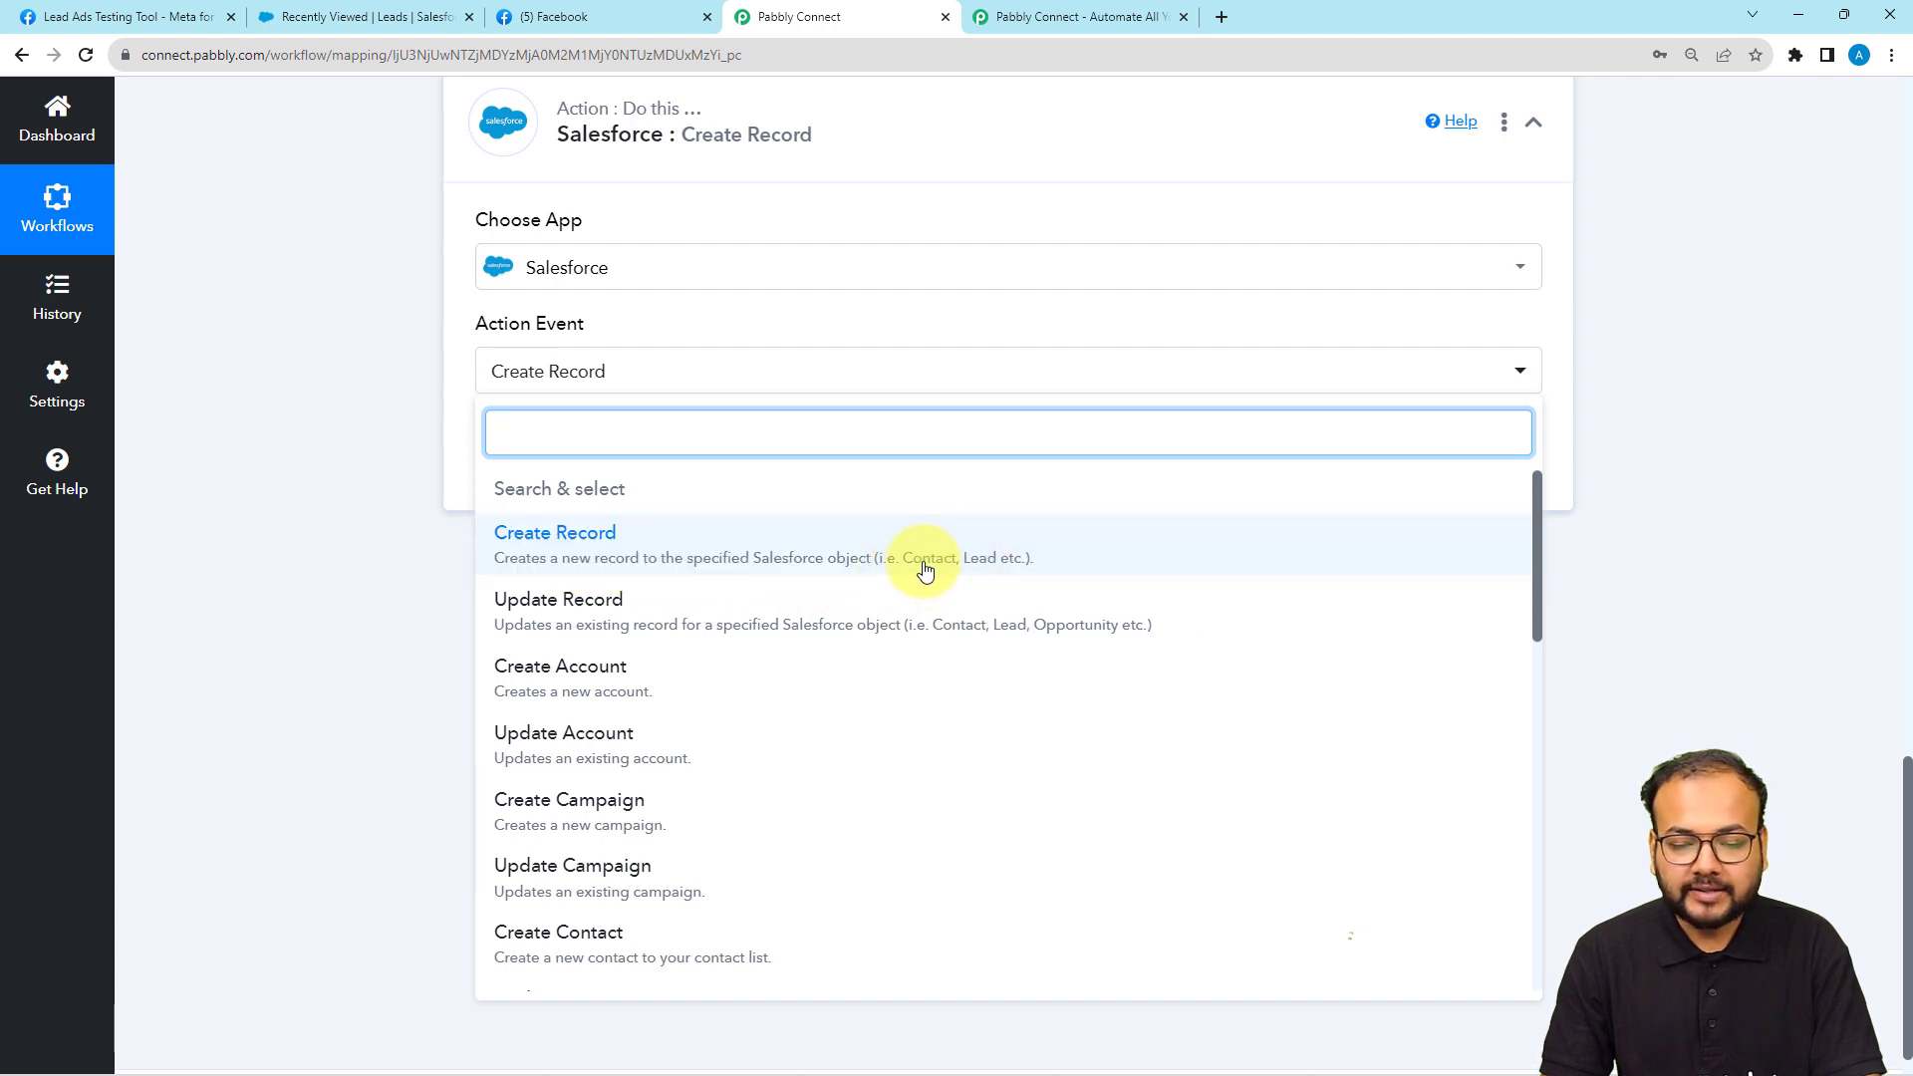
left_click(871, 560)
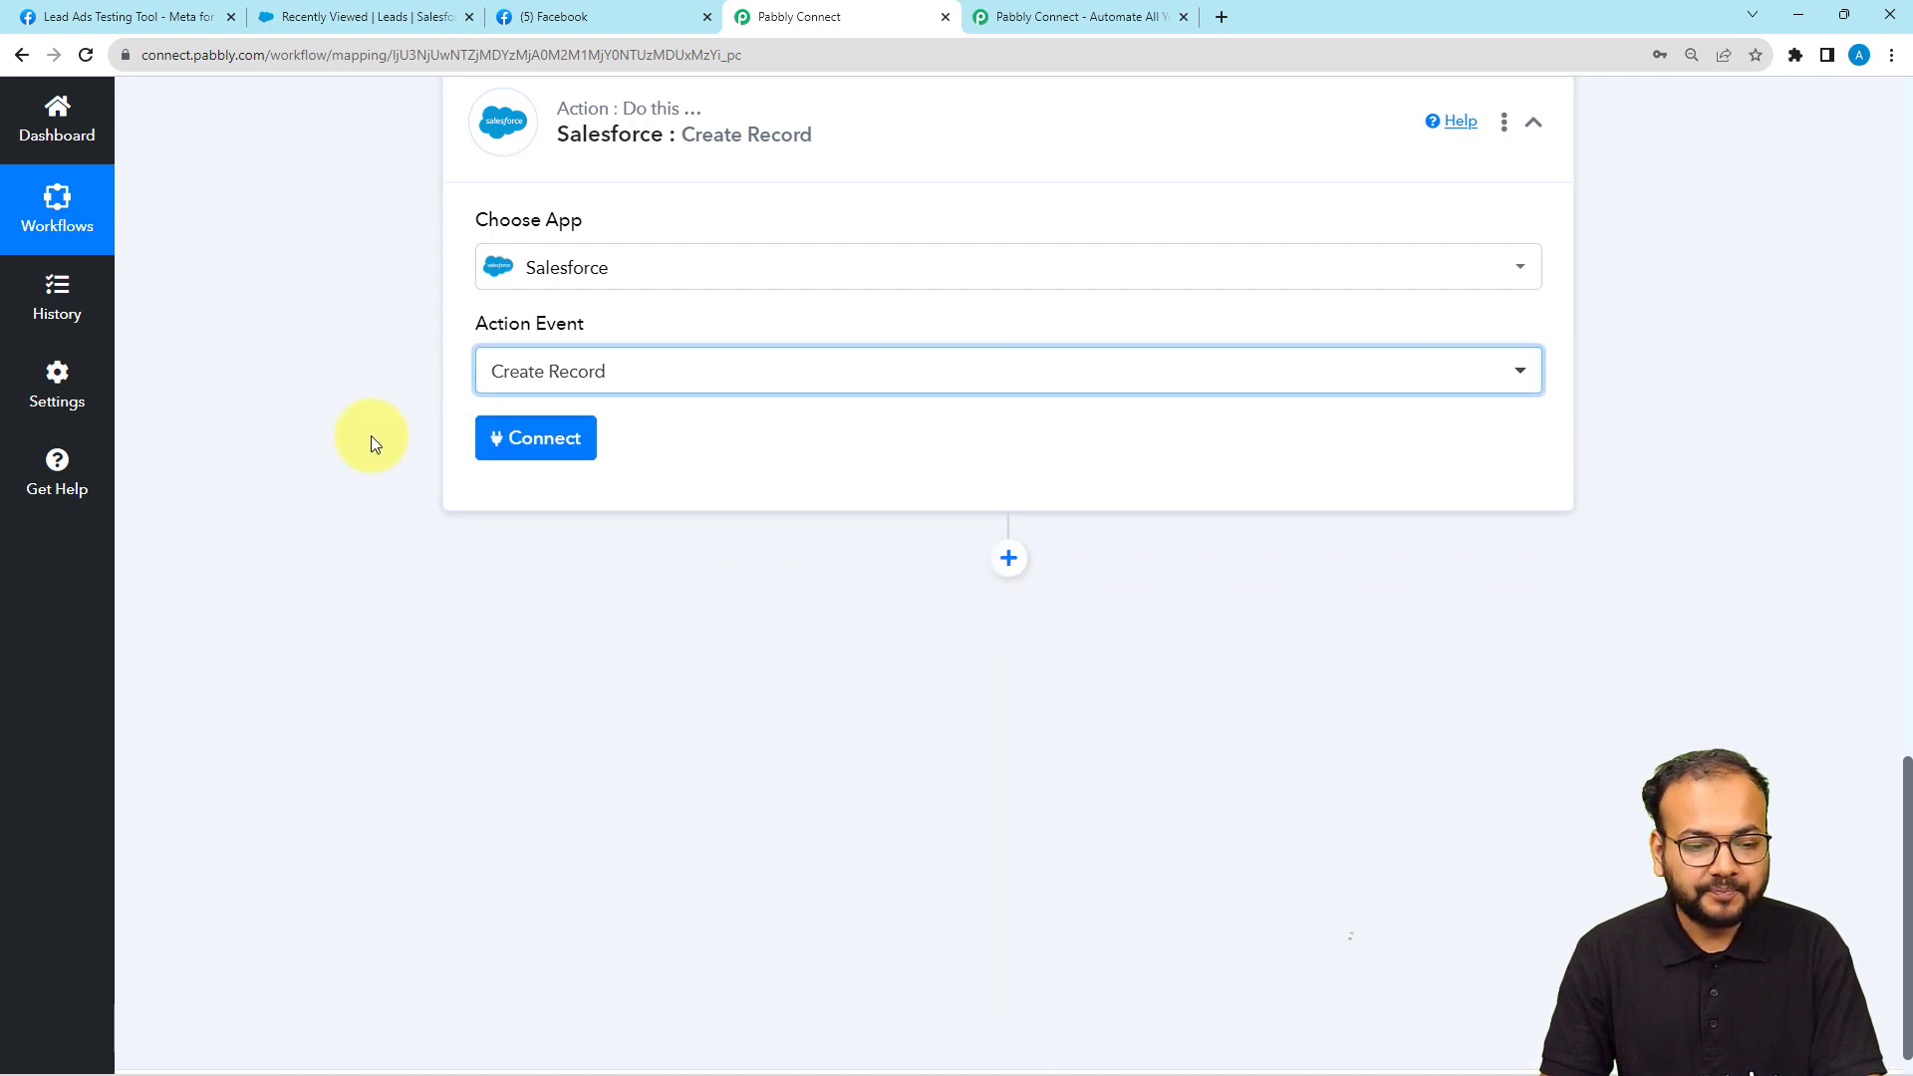
Step: Add a new Salesforce connection to the action and allow Pabbly Connect access to the Salesforce account
left_click(482, 443)
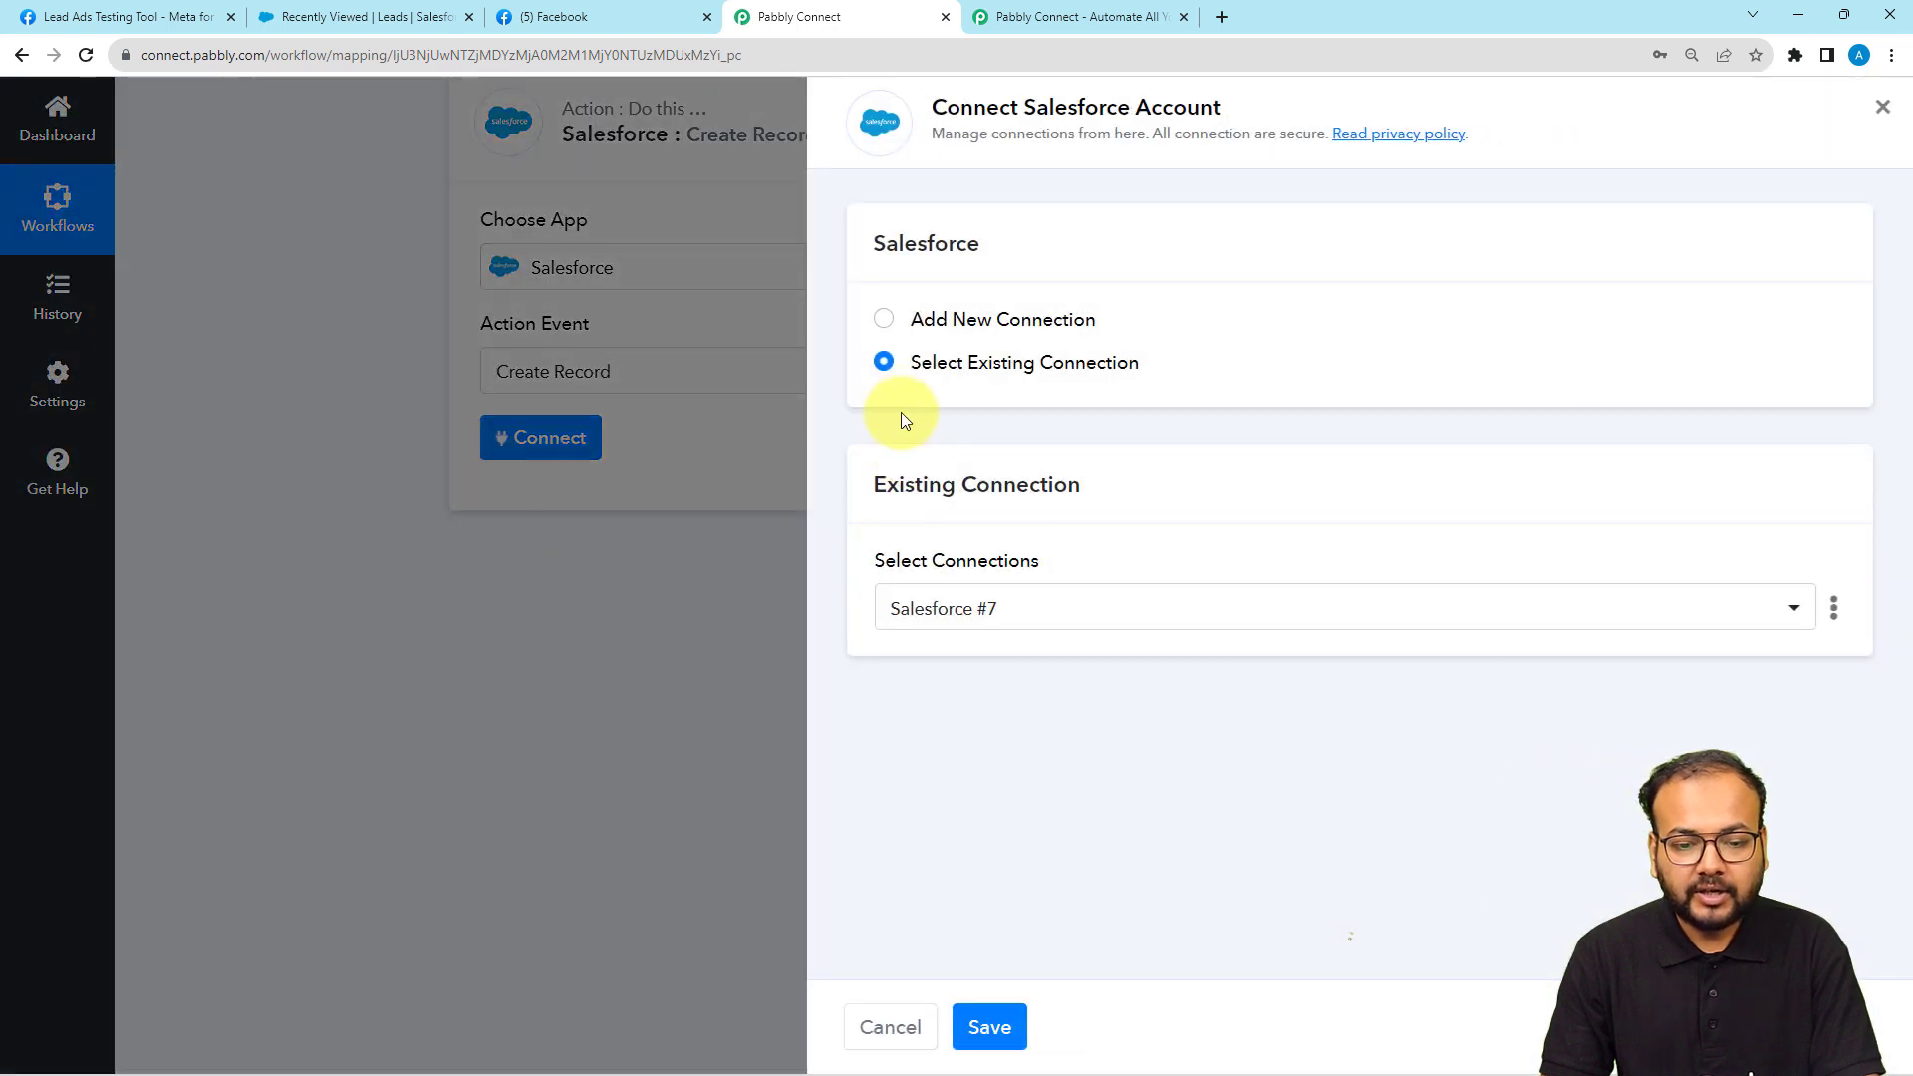
left_click(883, 318)
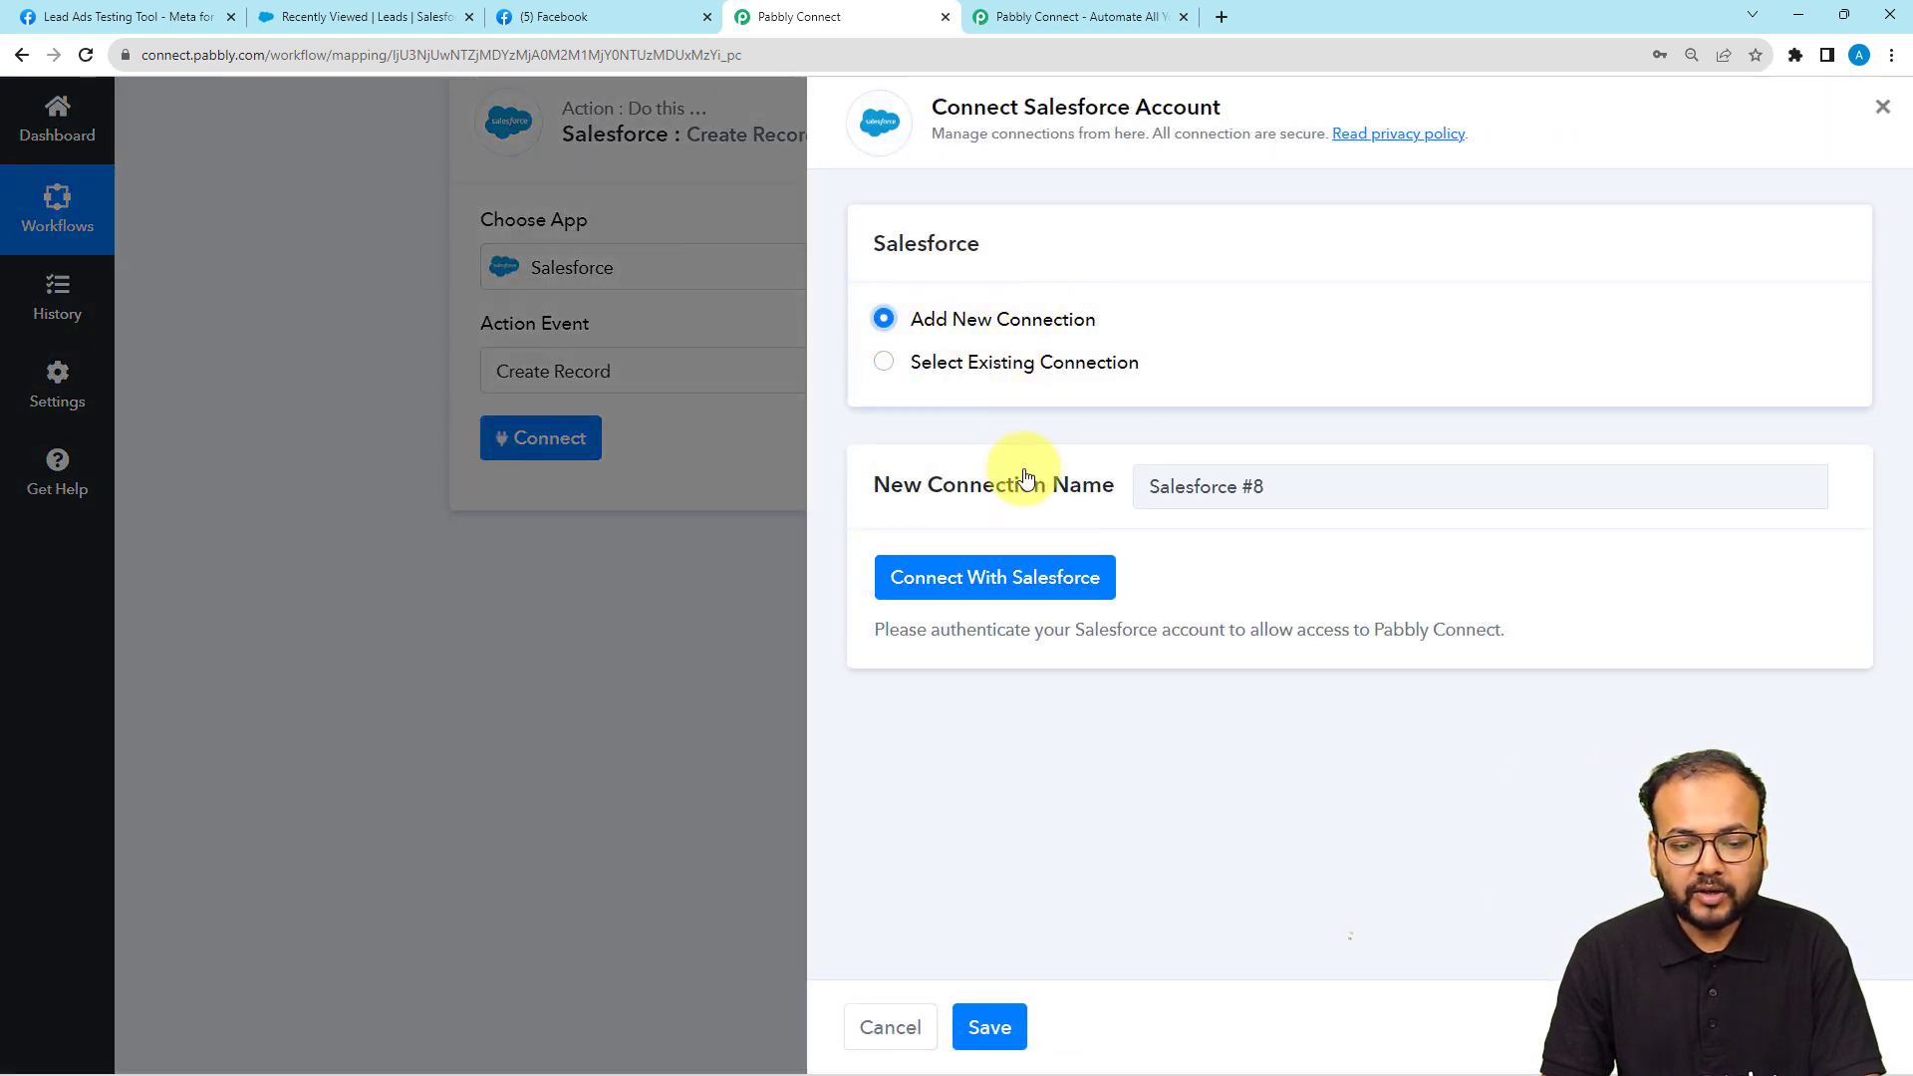
left_click(994, 579)
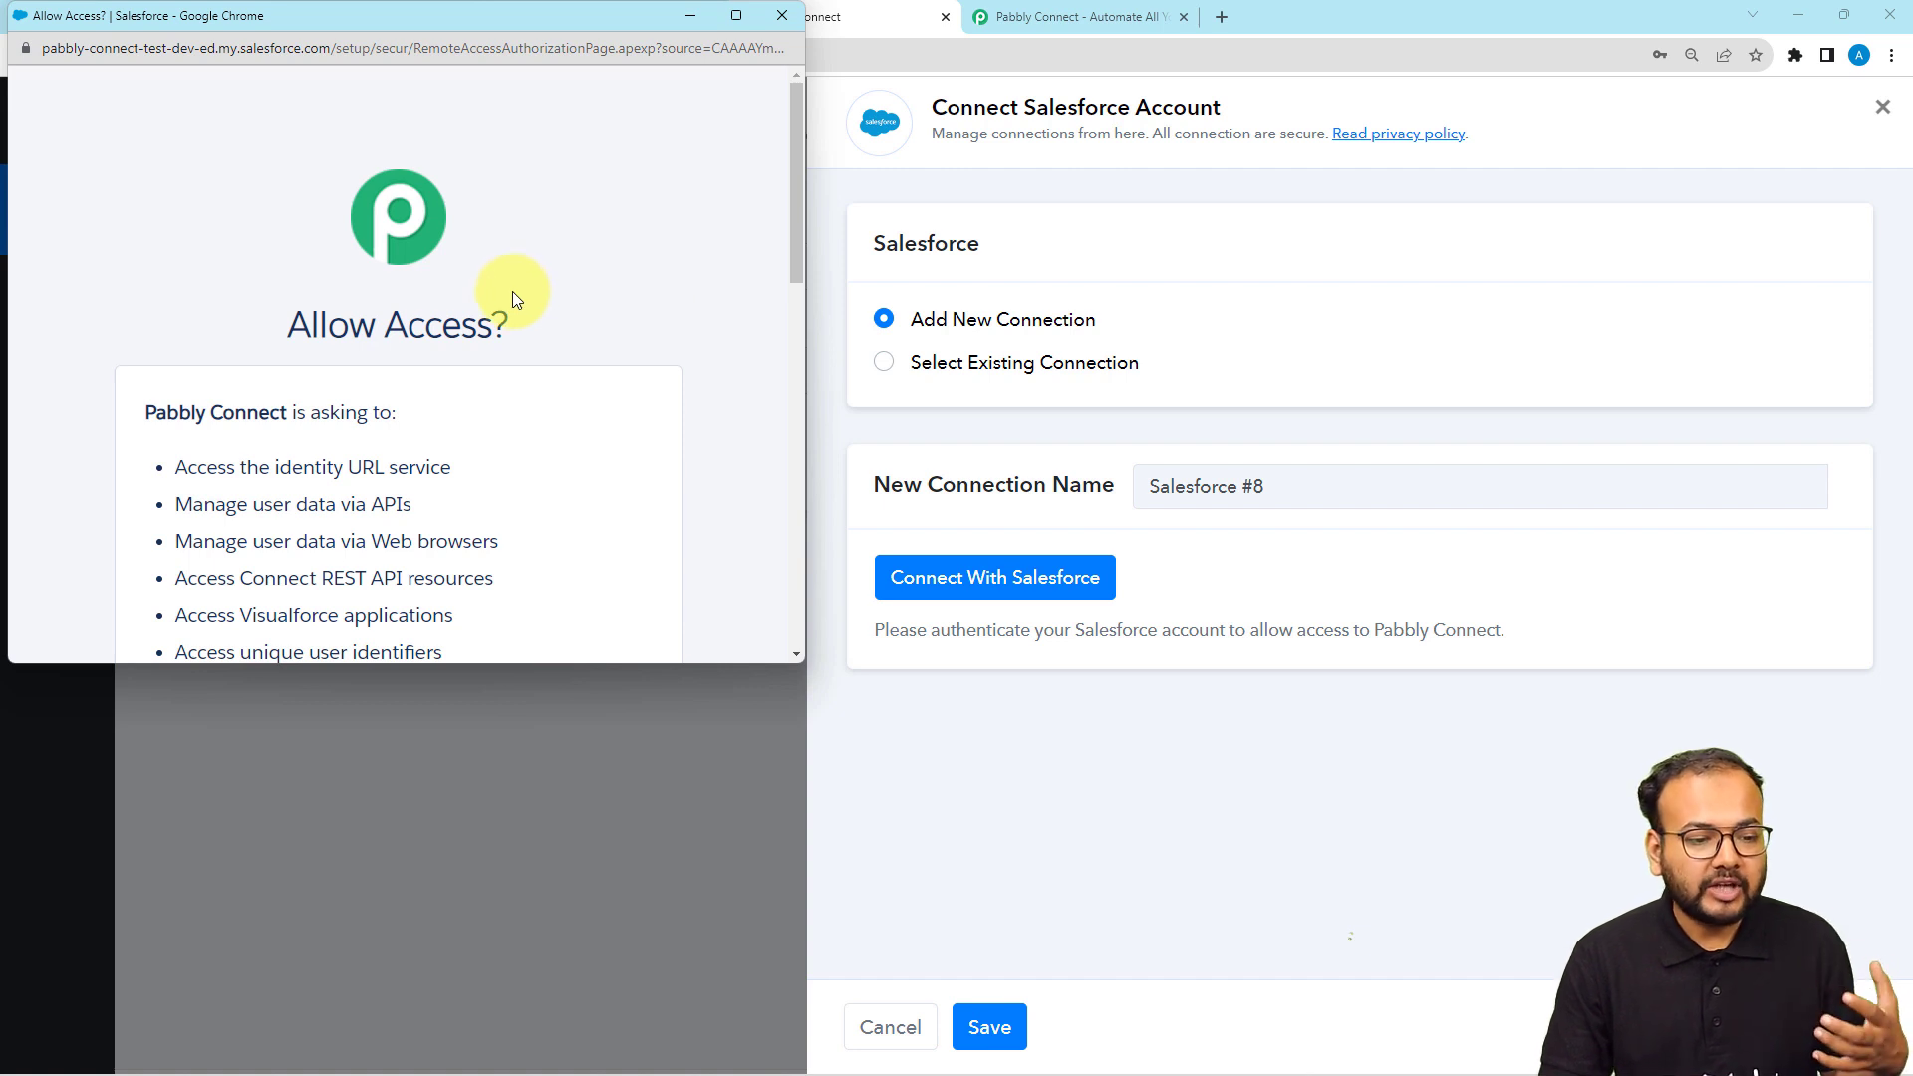
scroll(512, 293, "down", 1)
scroll(512, 293, "down", 2)
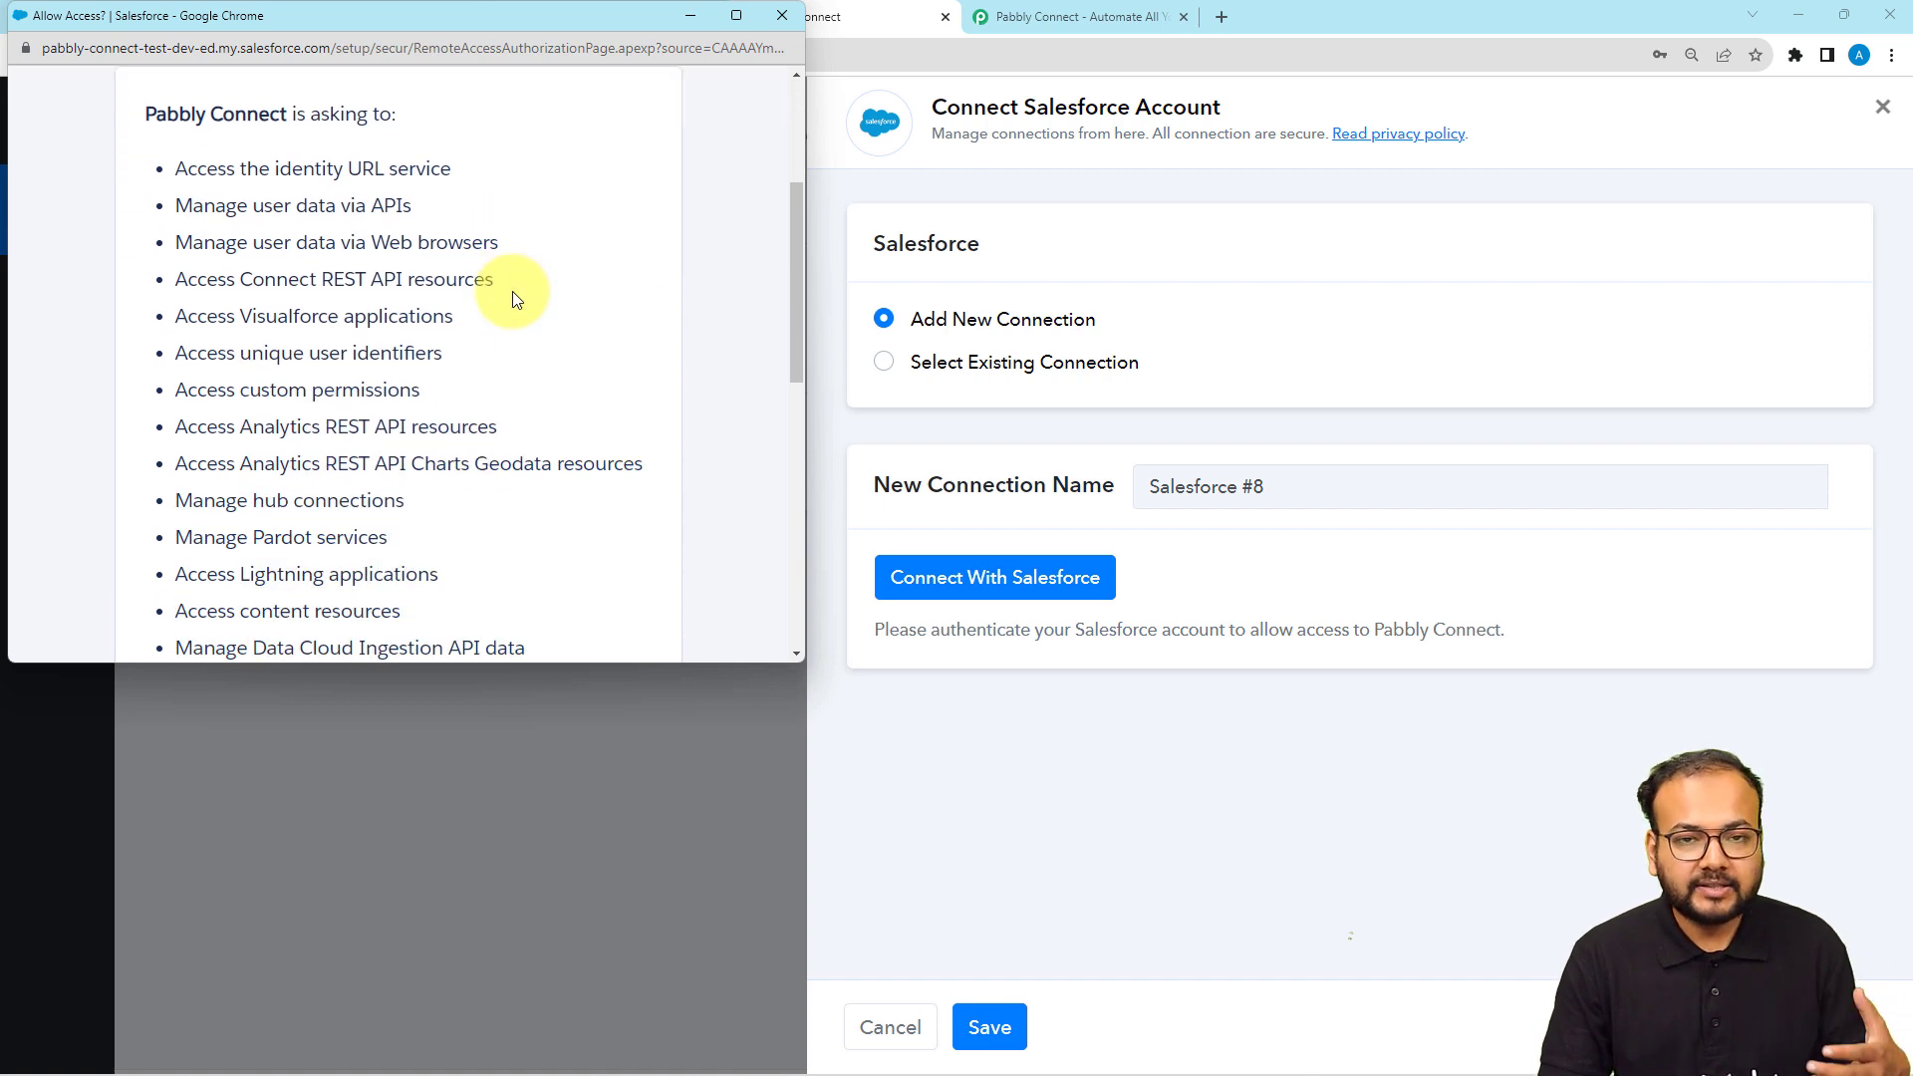
scroll(512, 291, "down", 5)
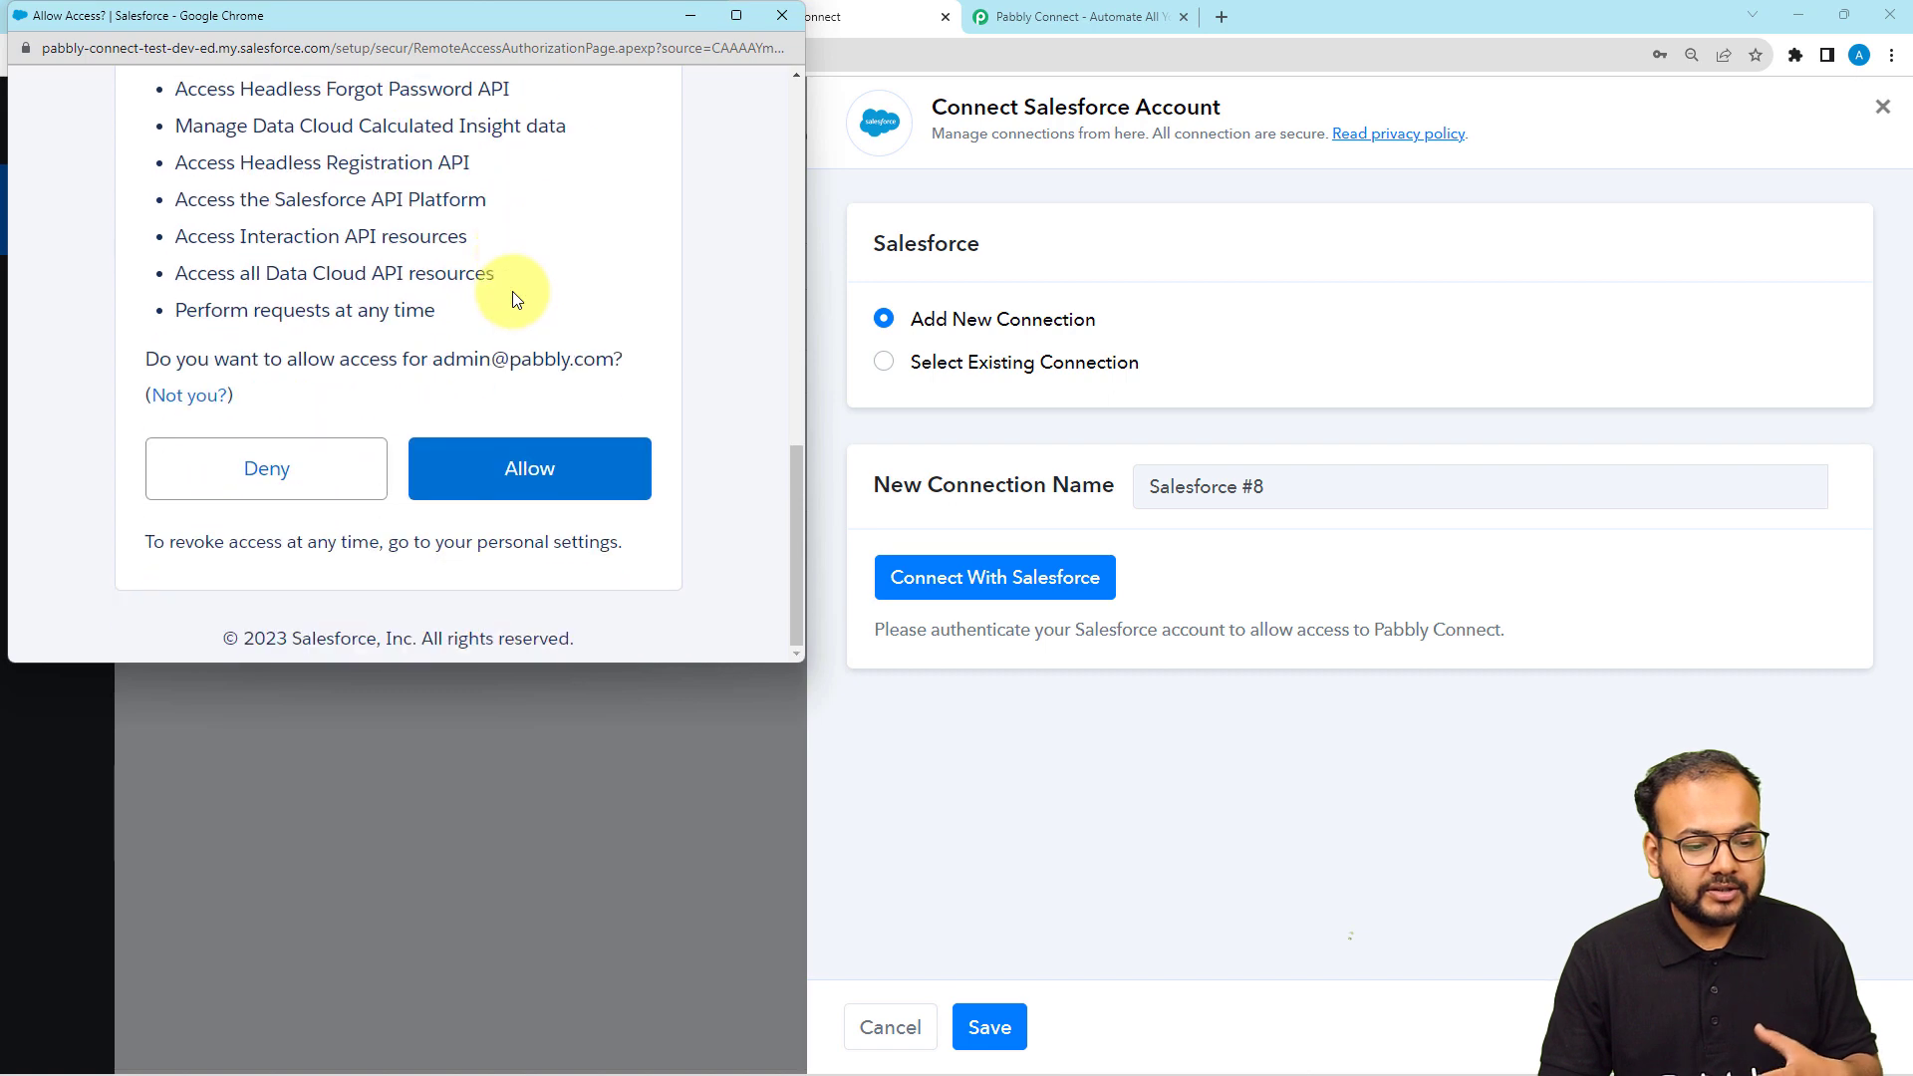
left_click(508, 460)
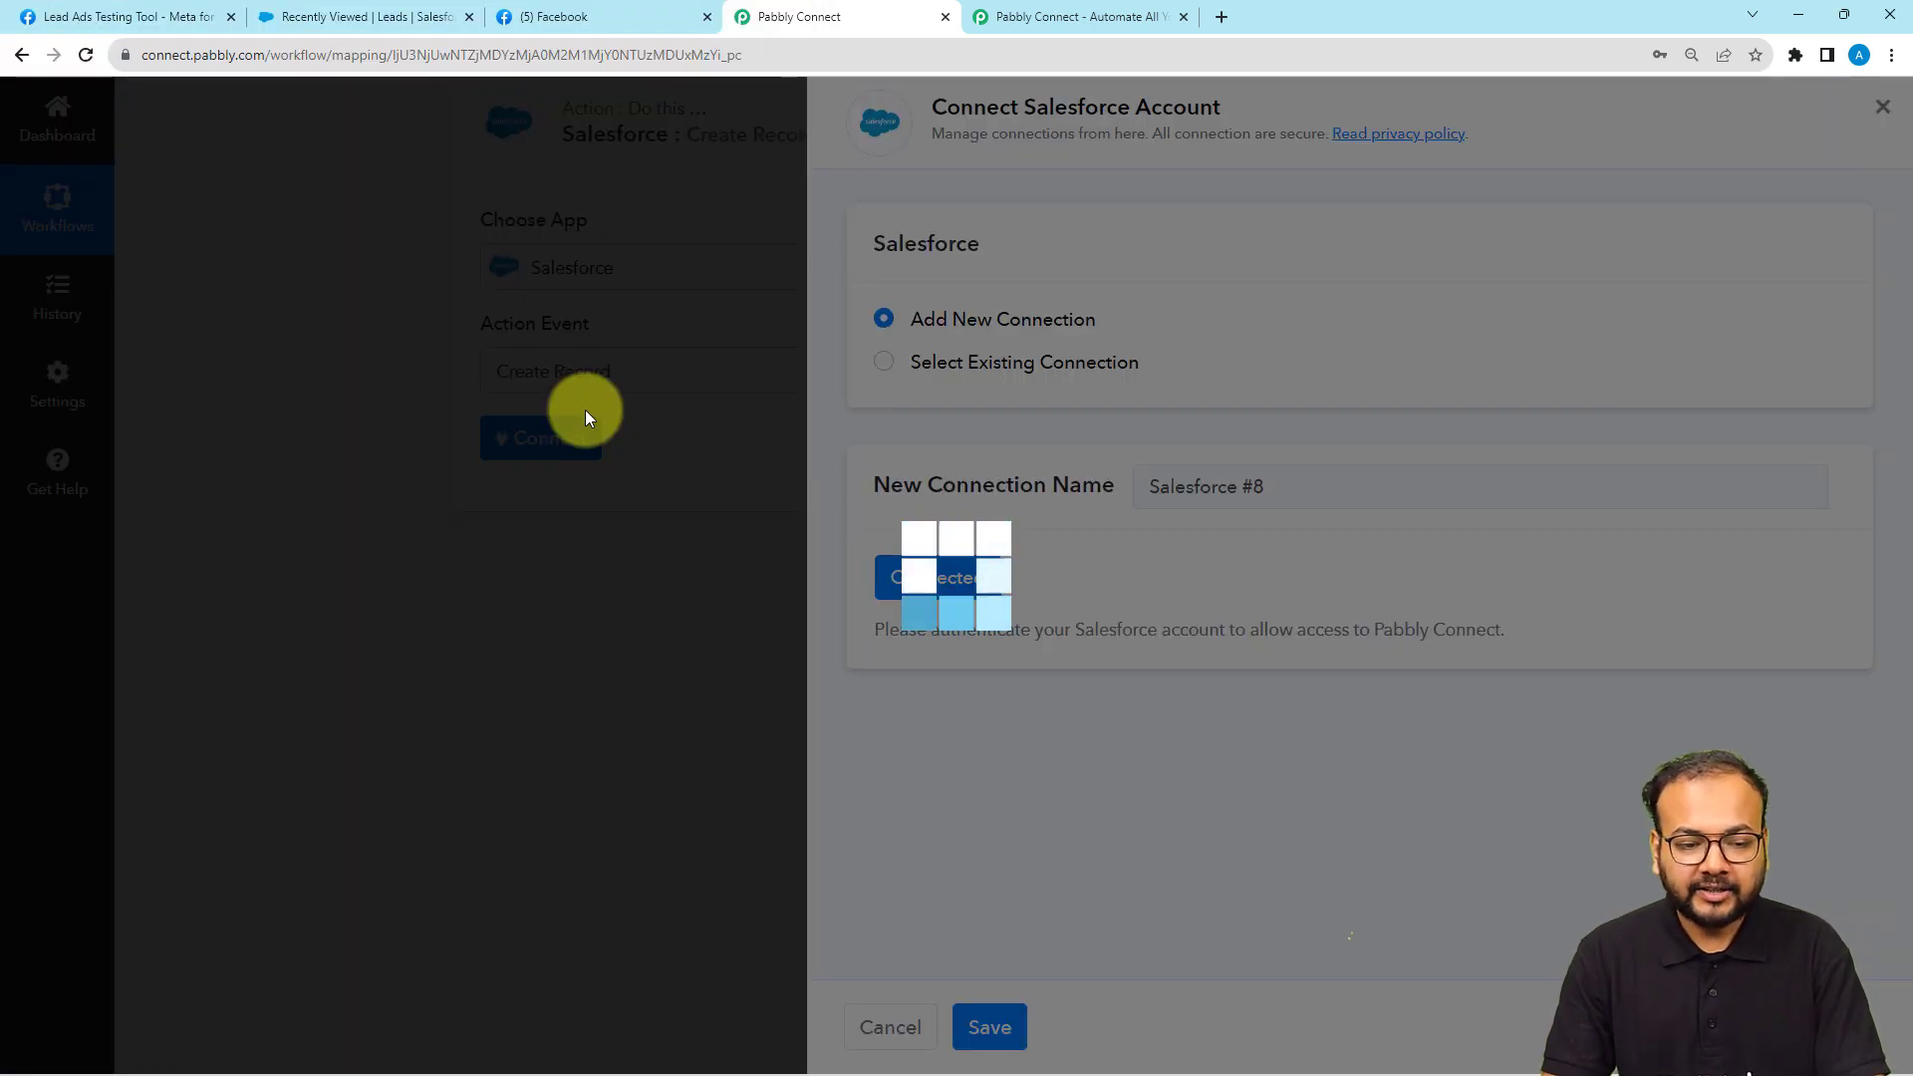
Step: Search the Salesforce objects for "lead" and set the object for the new record to Lead
scroll(584, 410, "down", 1)
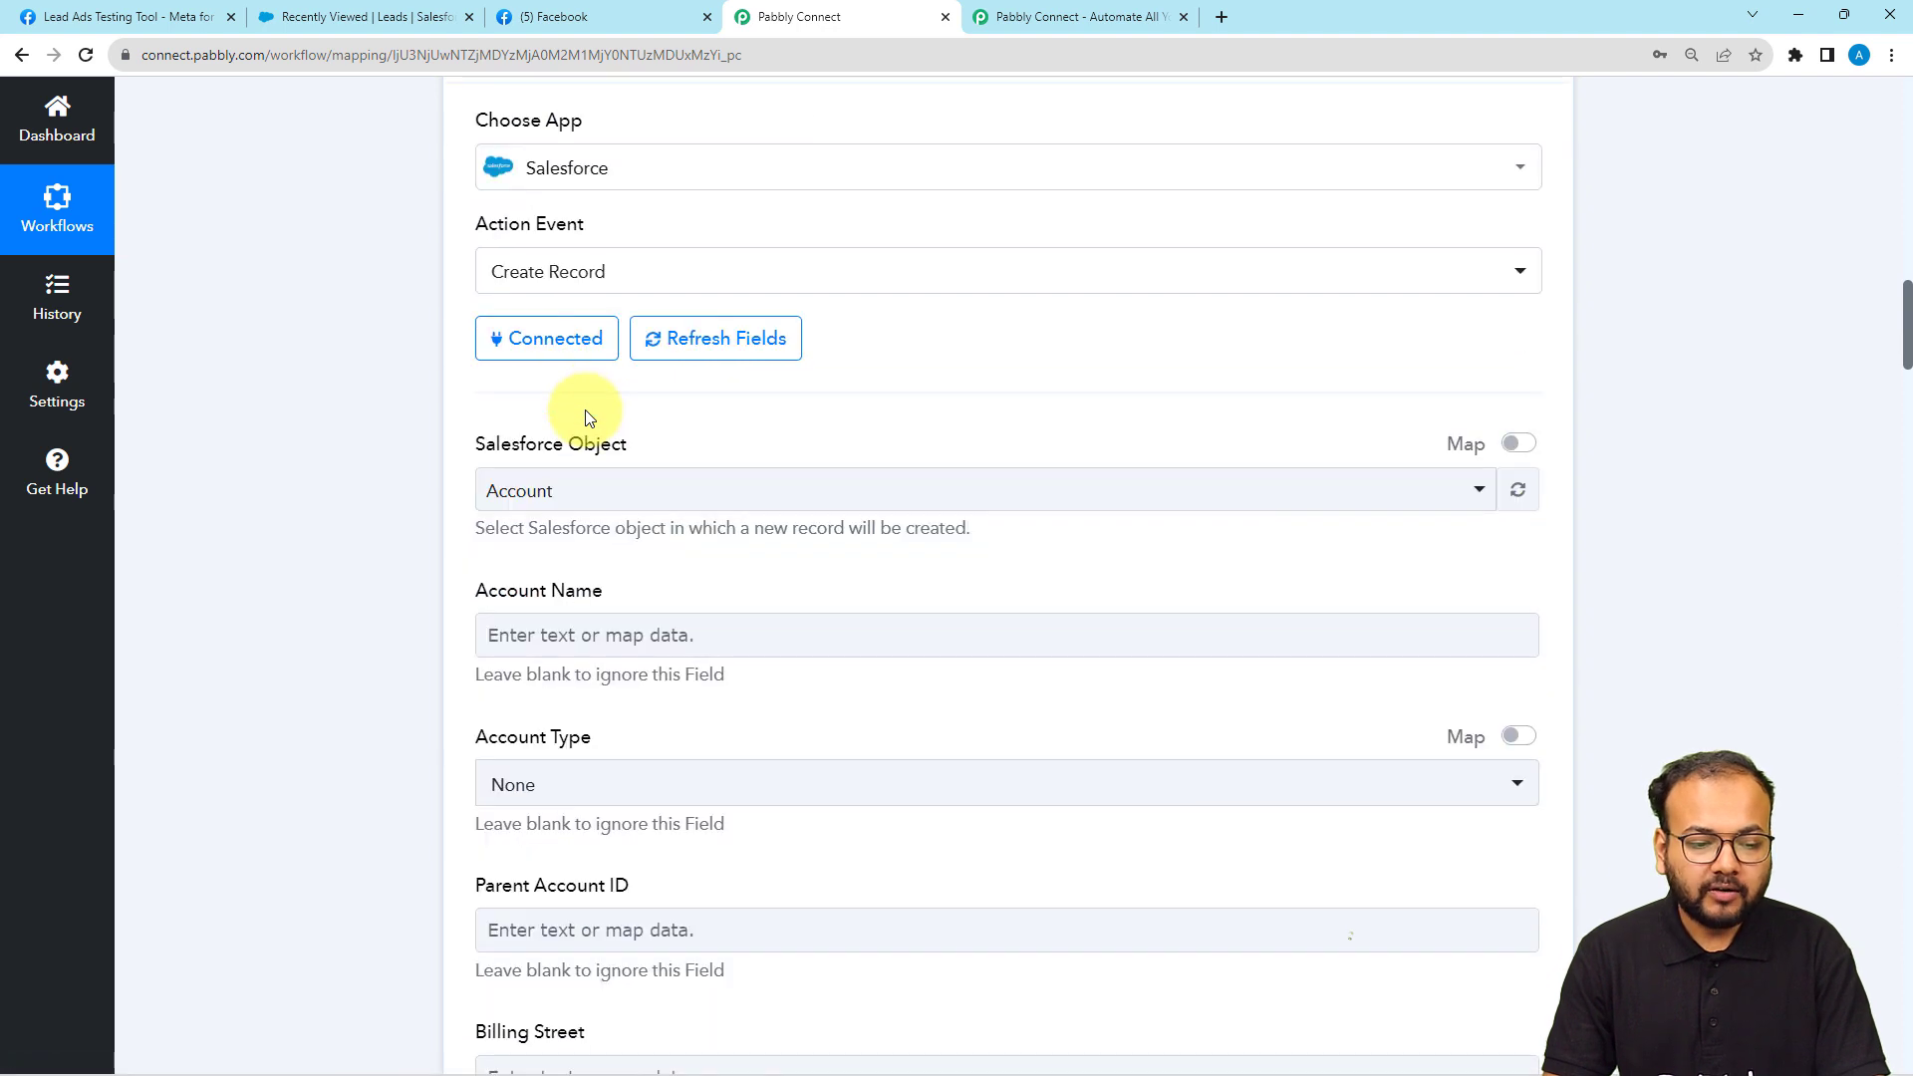
scroll(585, 417, "down", 1)
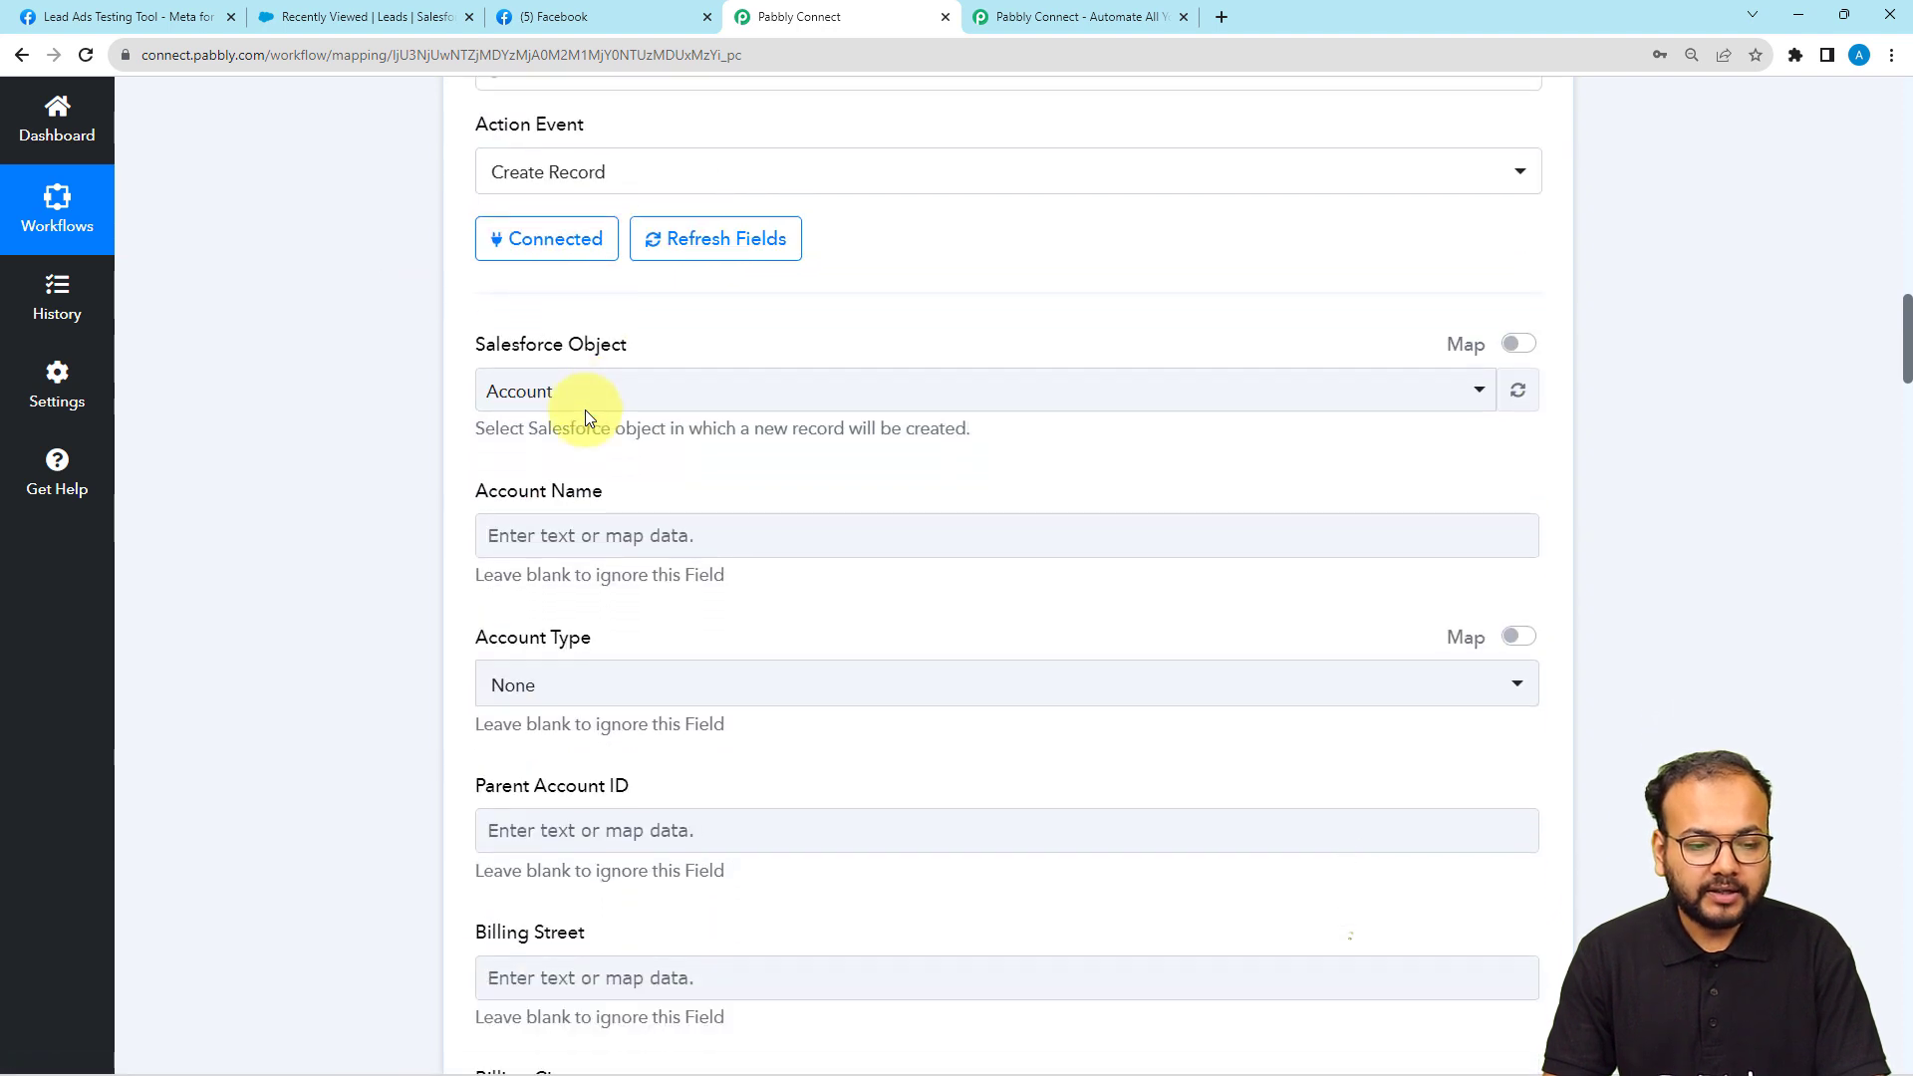
left_click(638, 398)
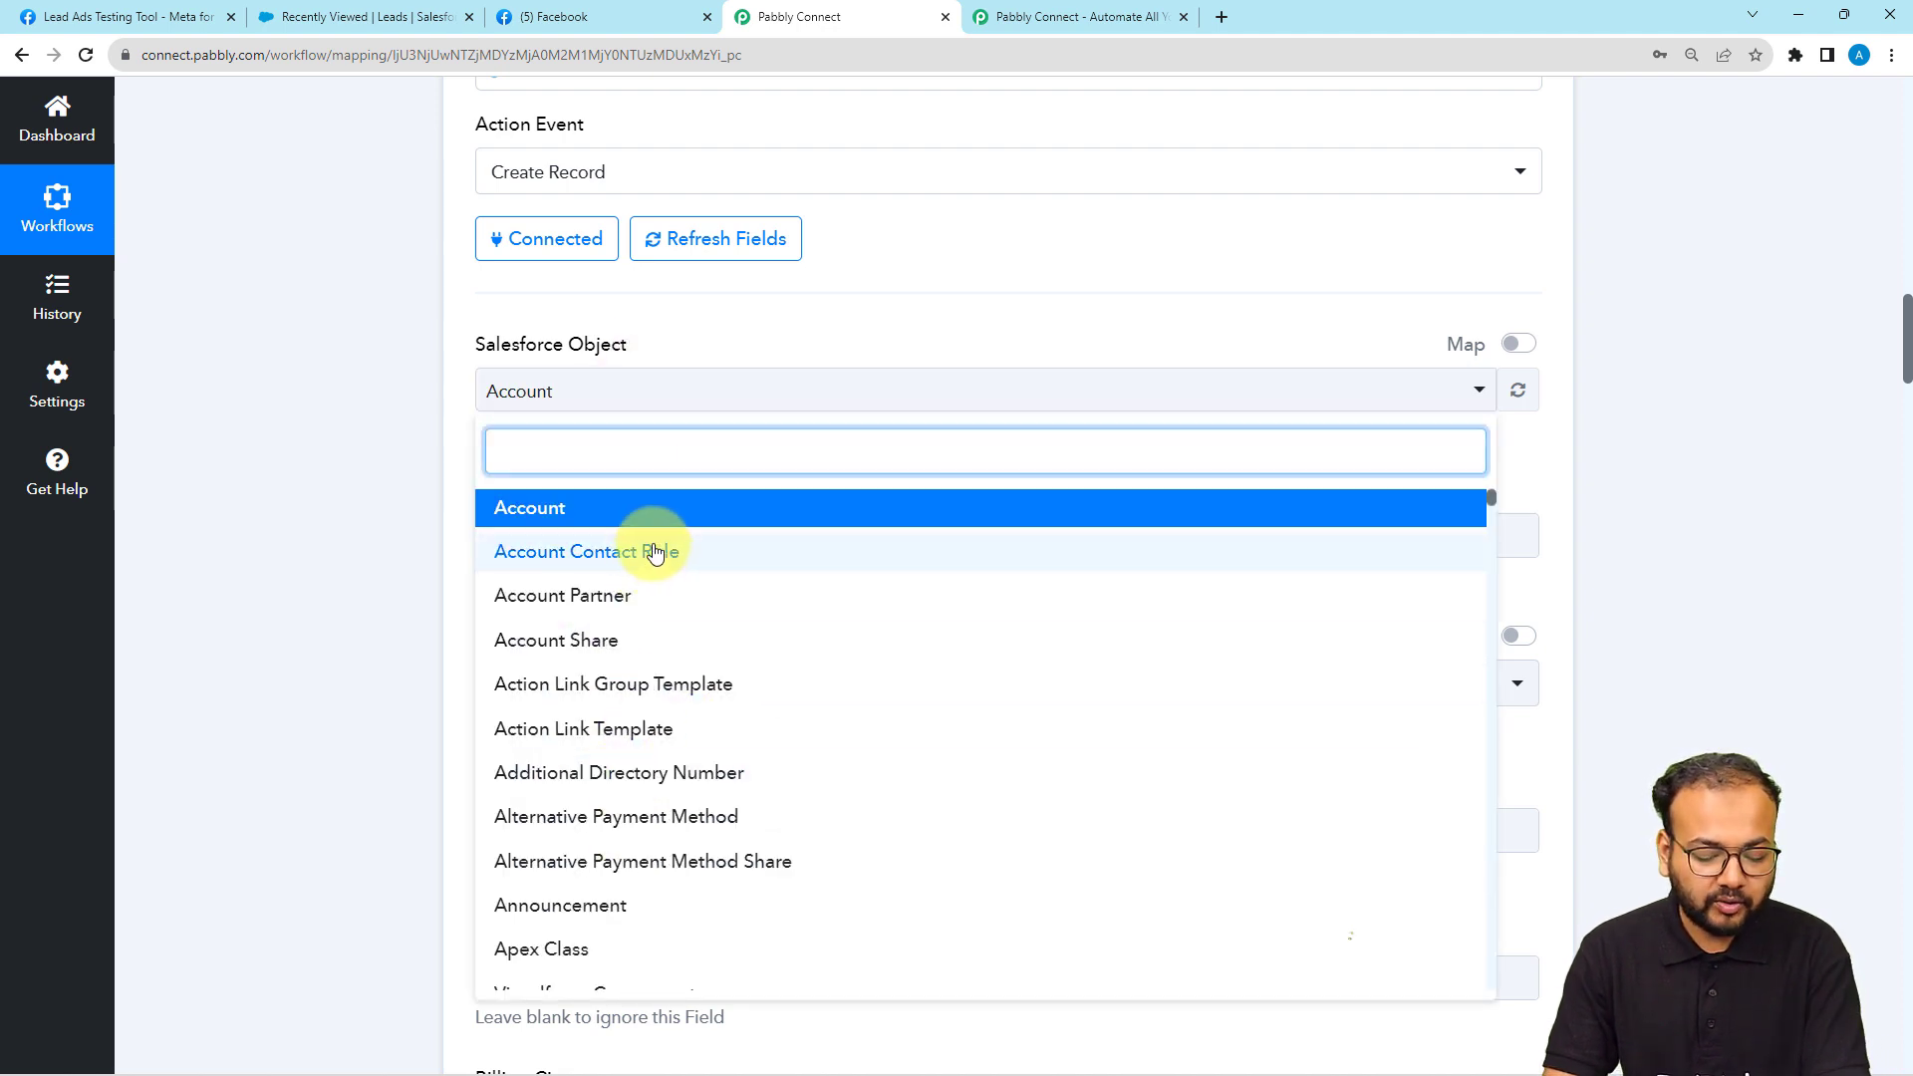
type("lead")
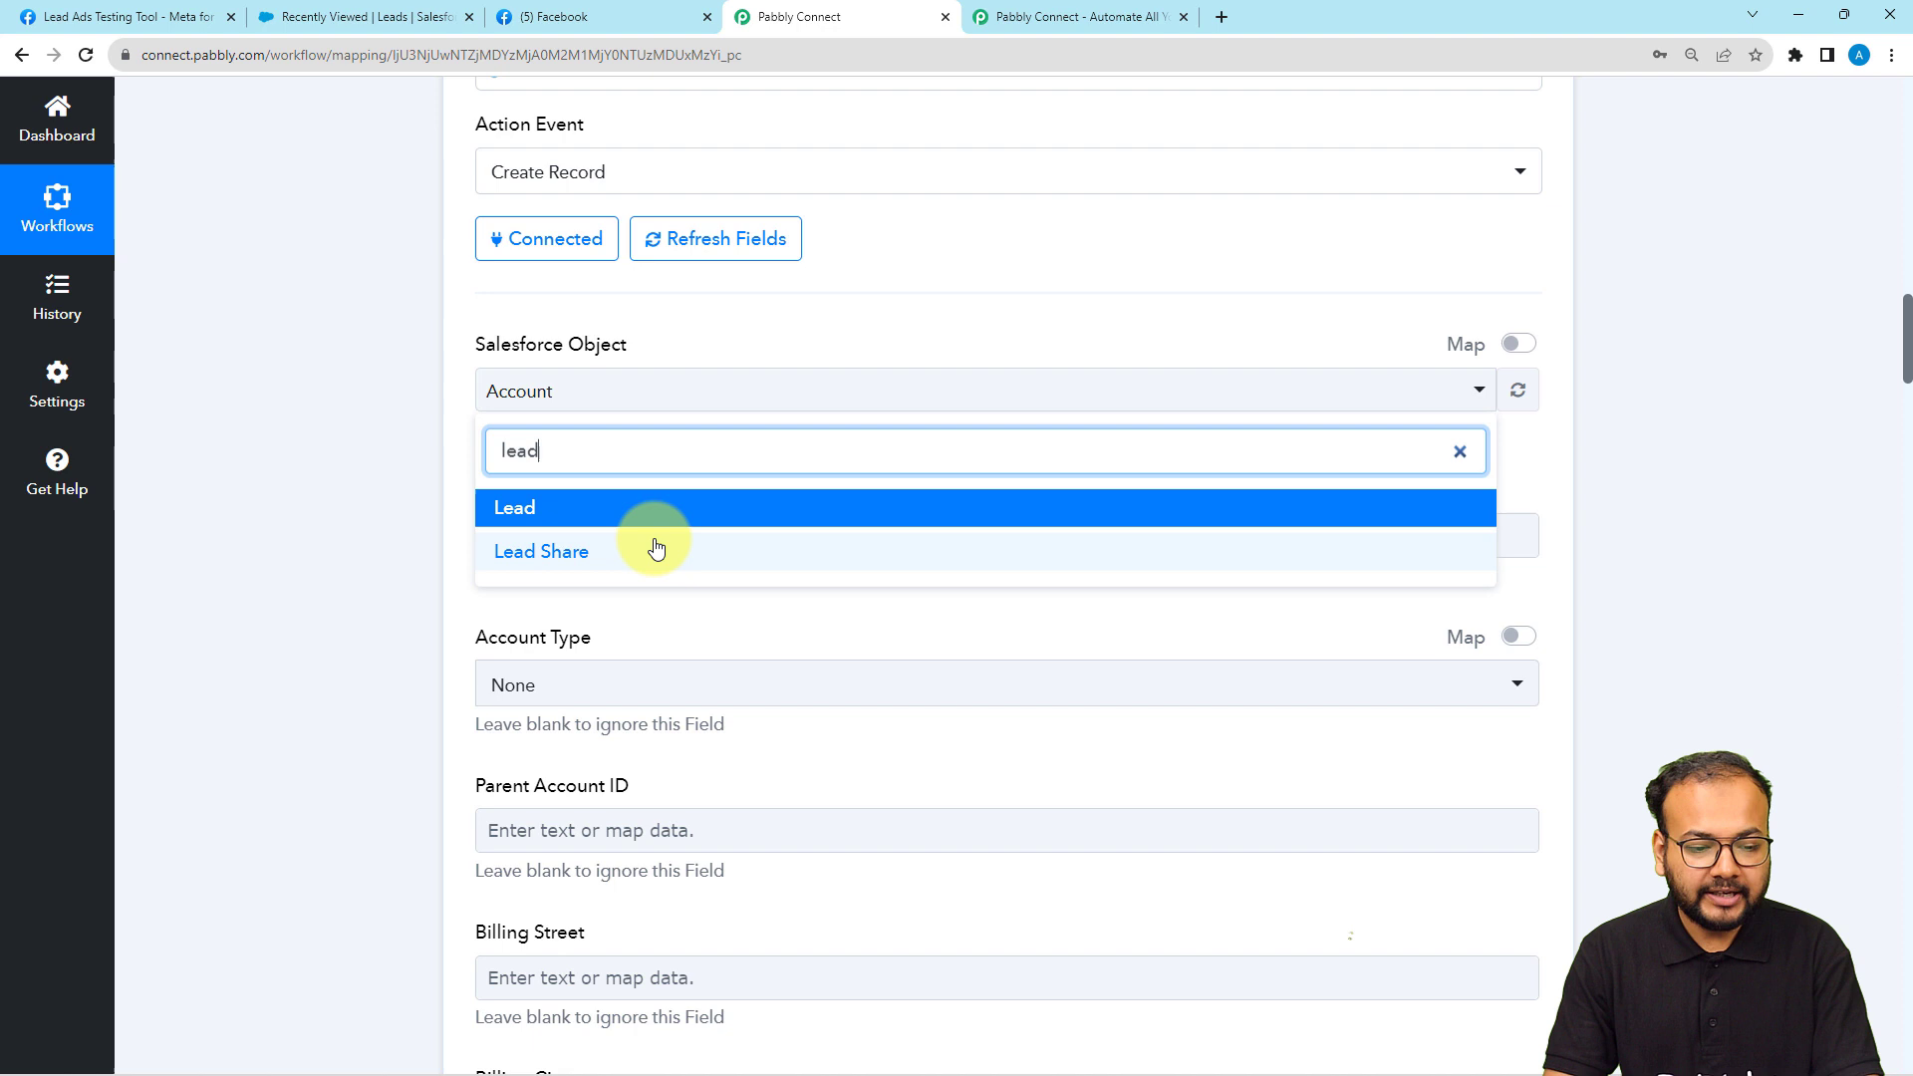
left_click(510, 503)
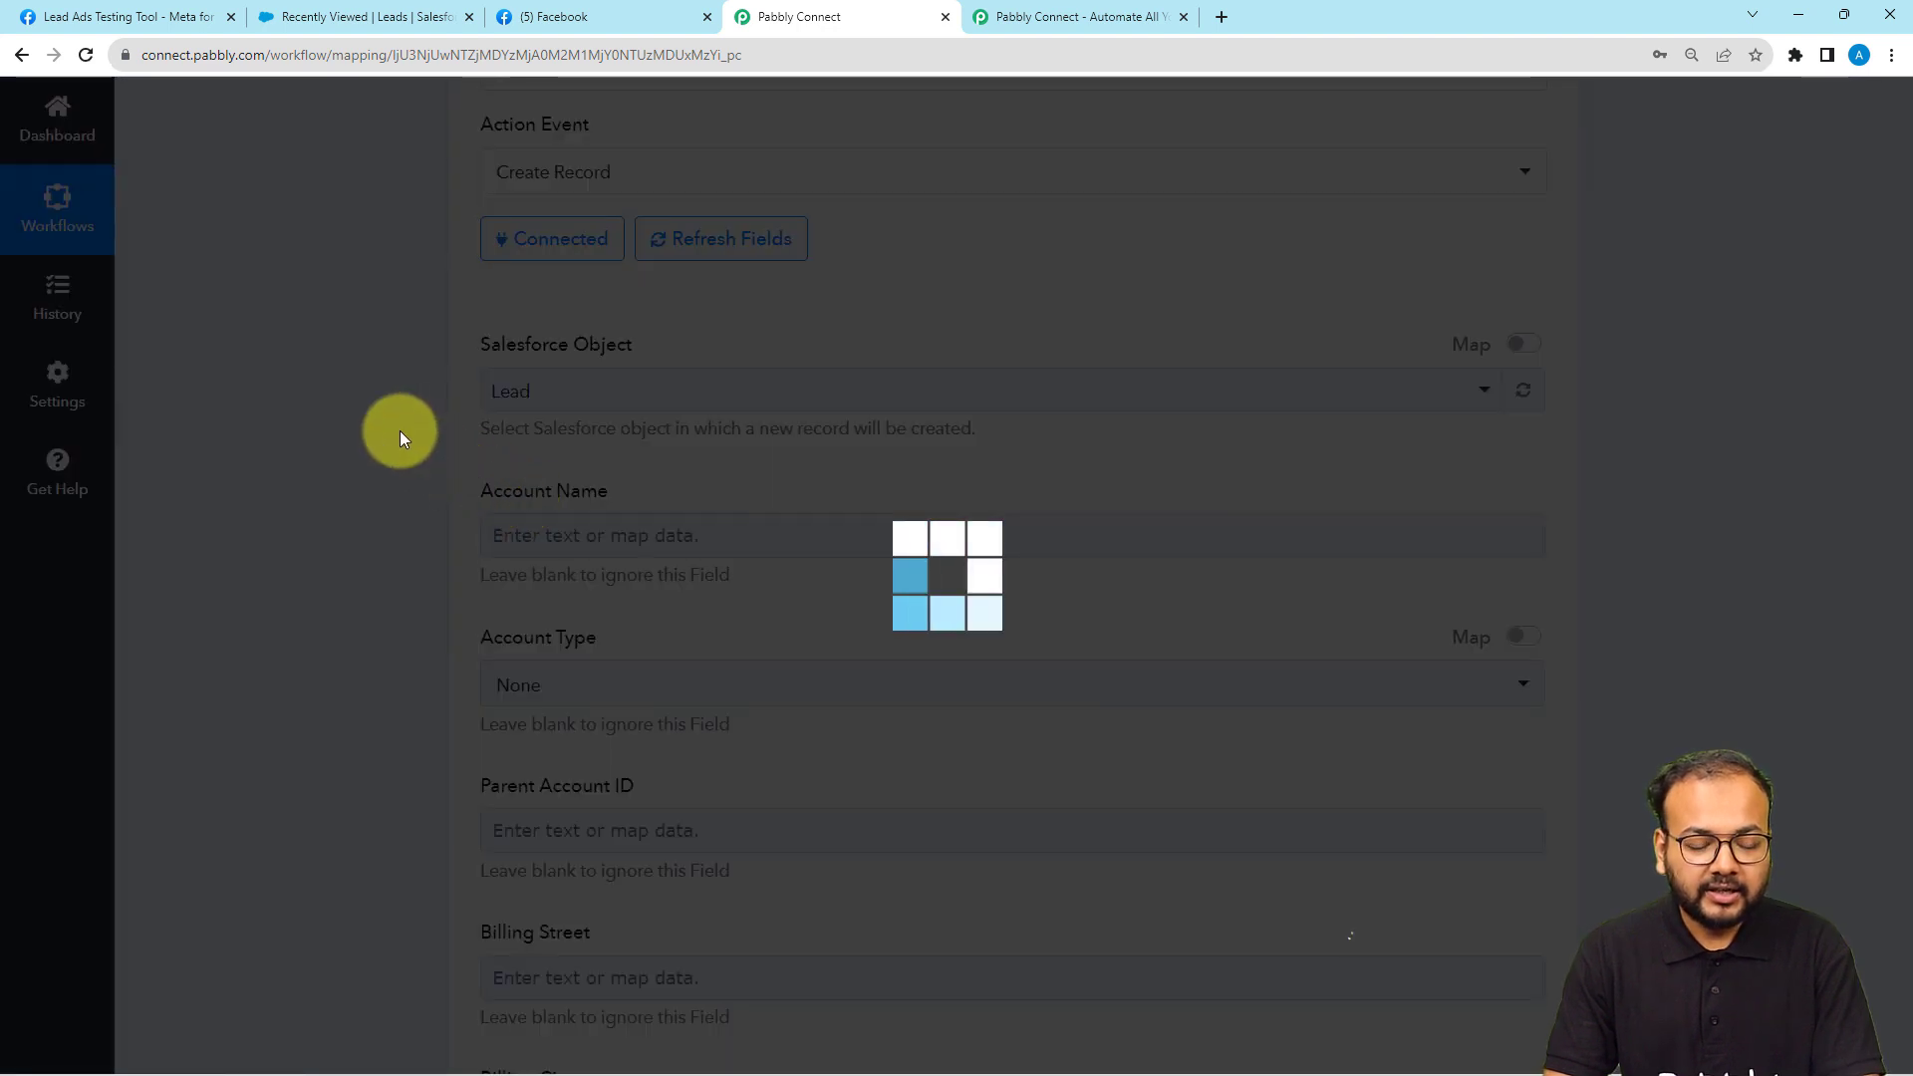
Step: Review the Salesforce lead fields and compare them with the lead details in the Facebook Lead Ads trigger response
scroll(398, 430, "down", 1)
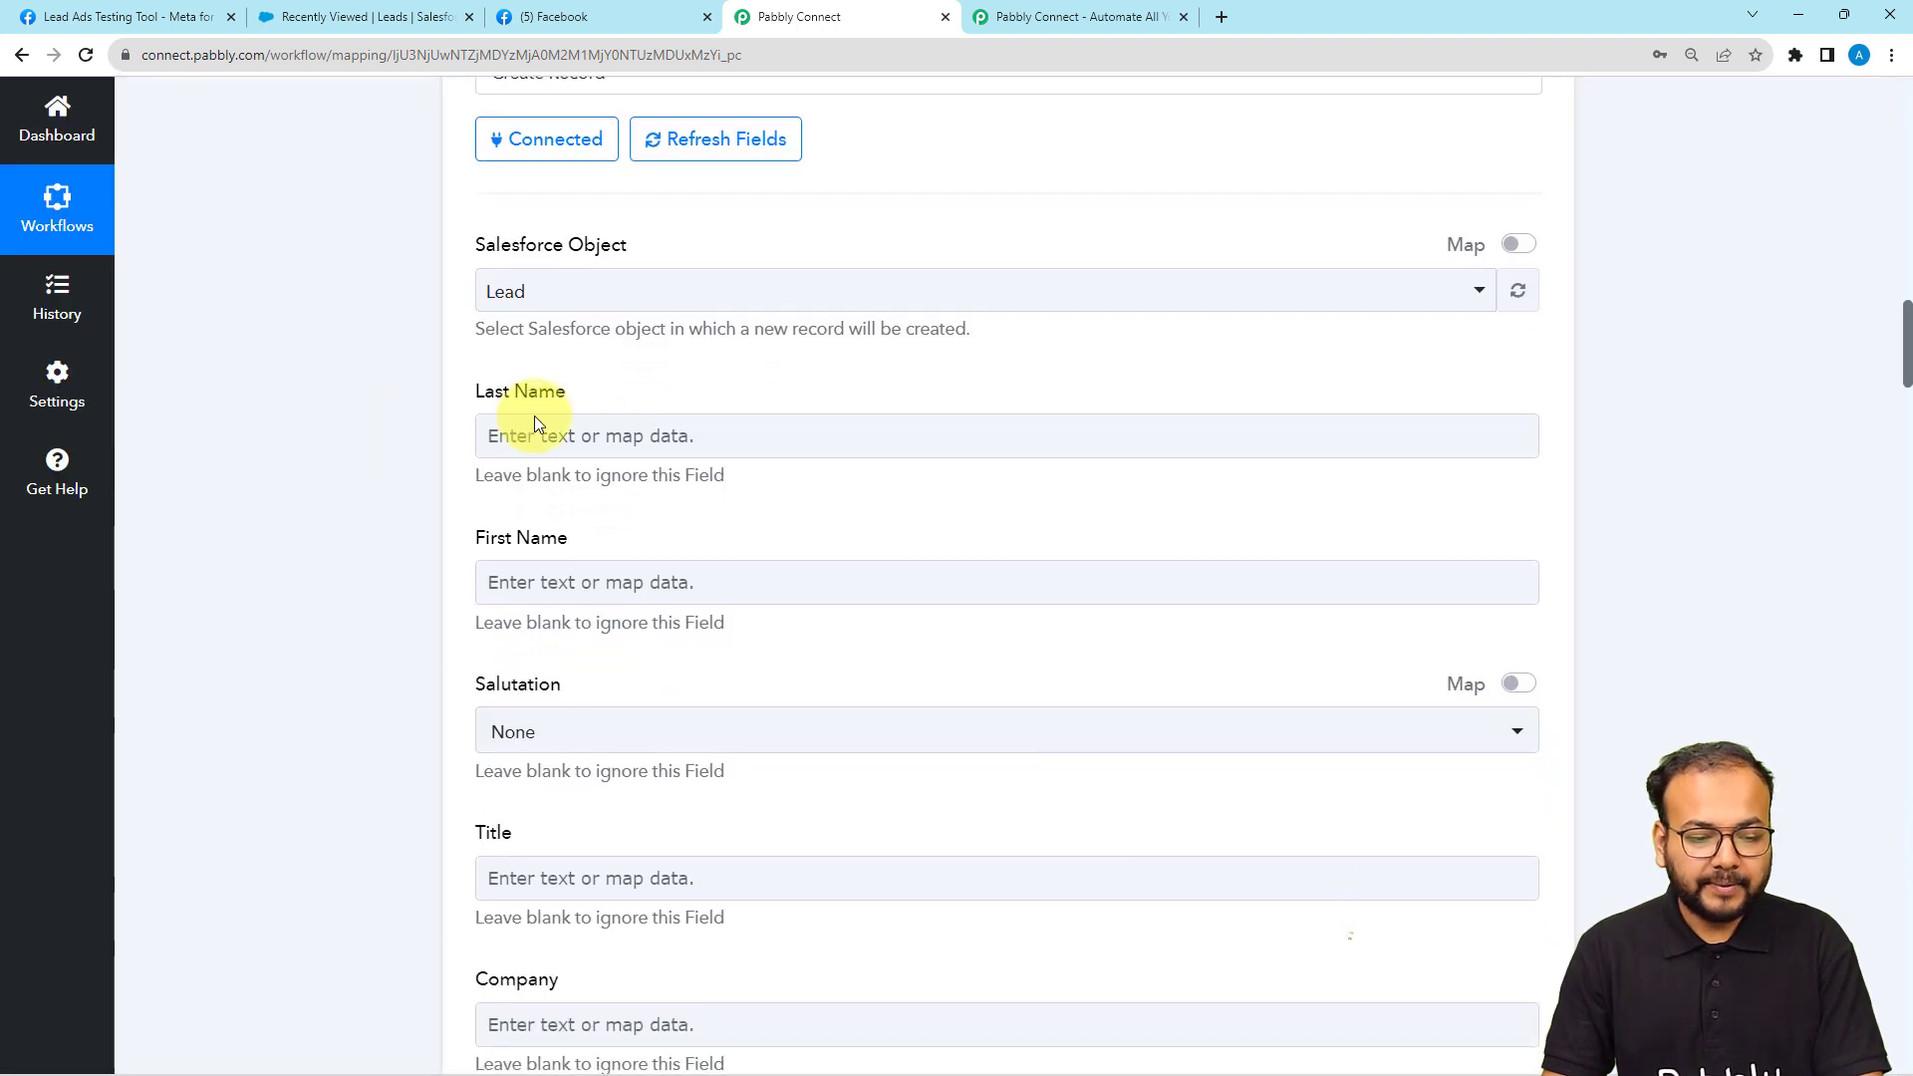
scroll(573, 619, "down", 2)
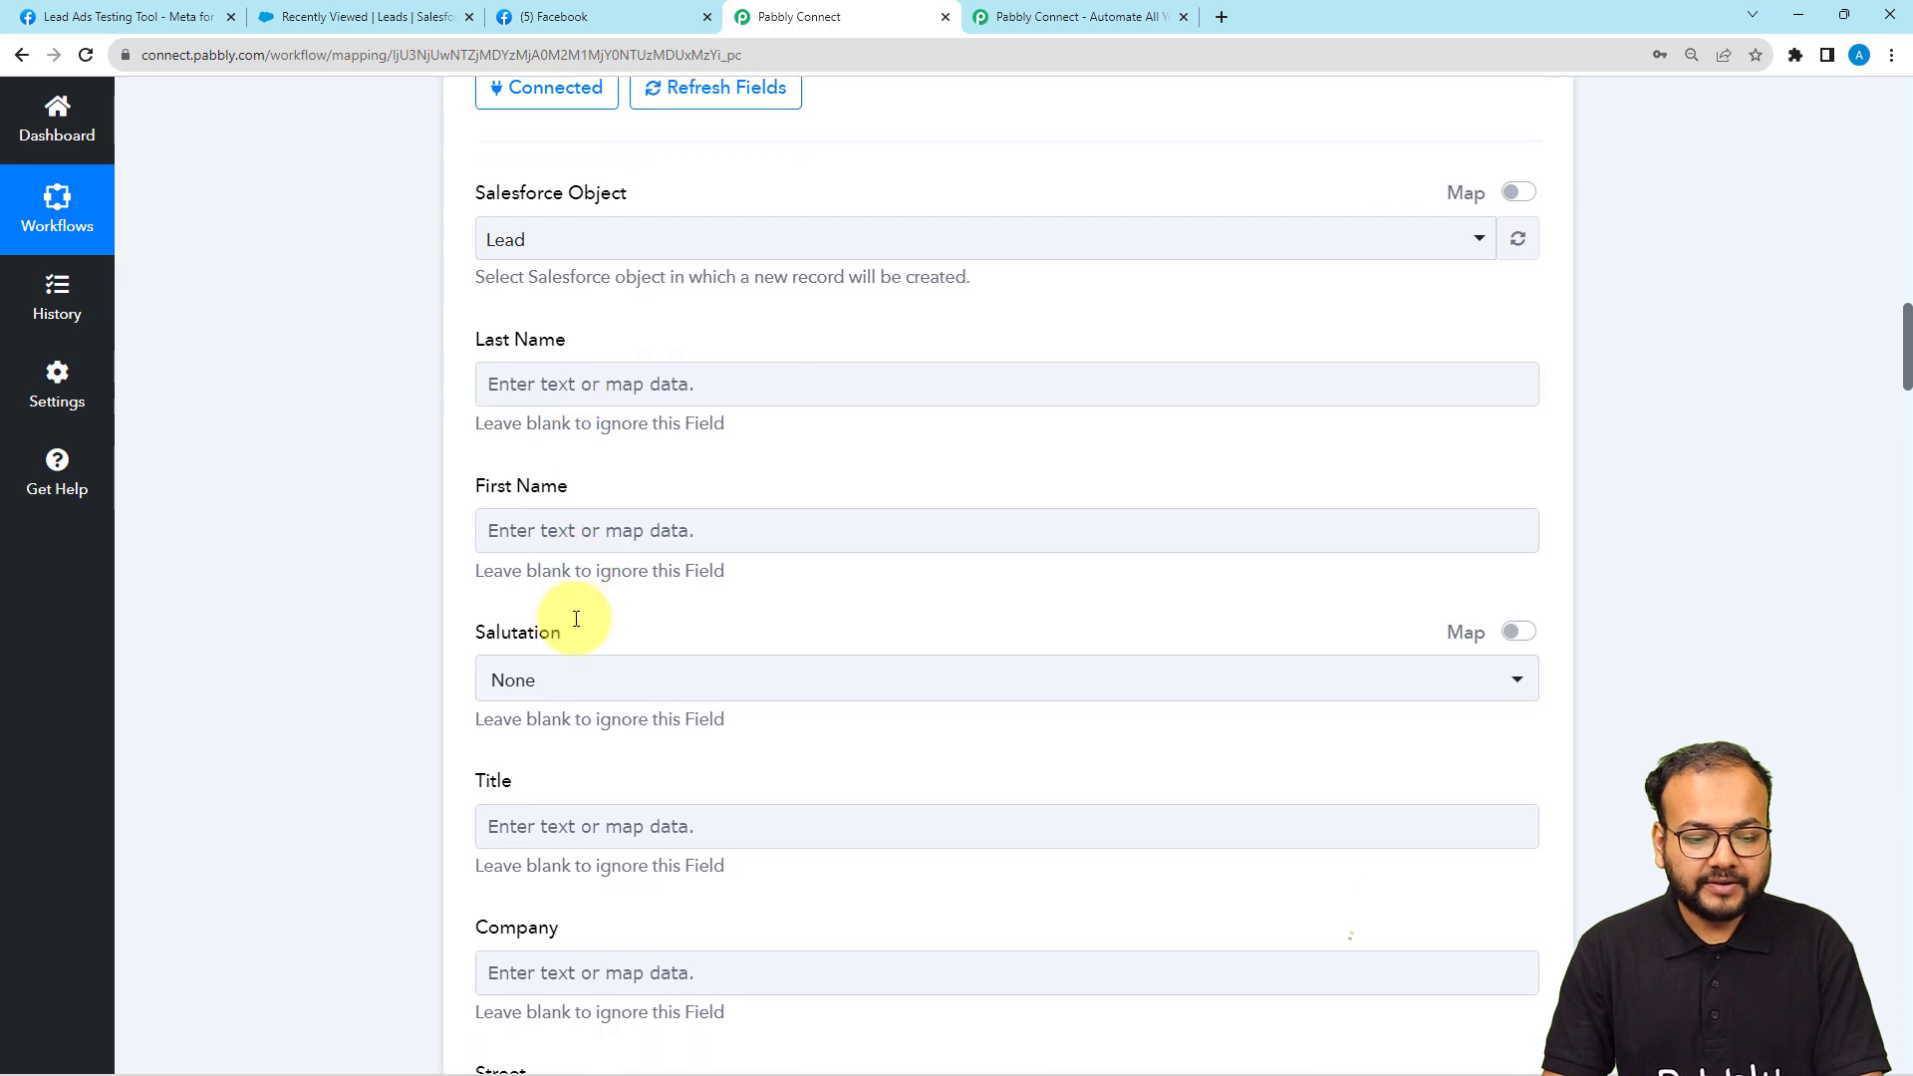
scroll(577, 624, "down", 2)
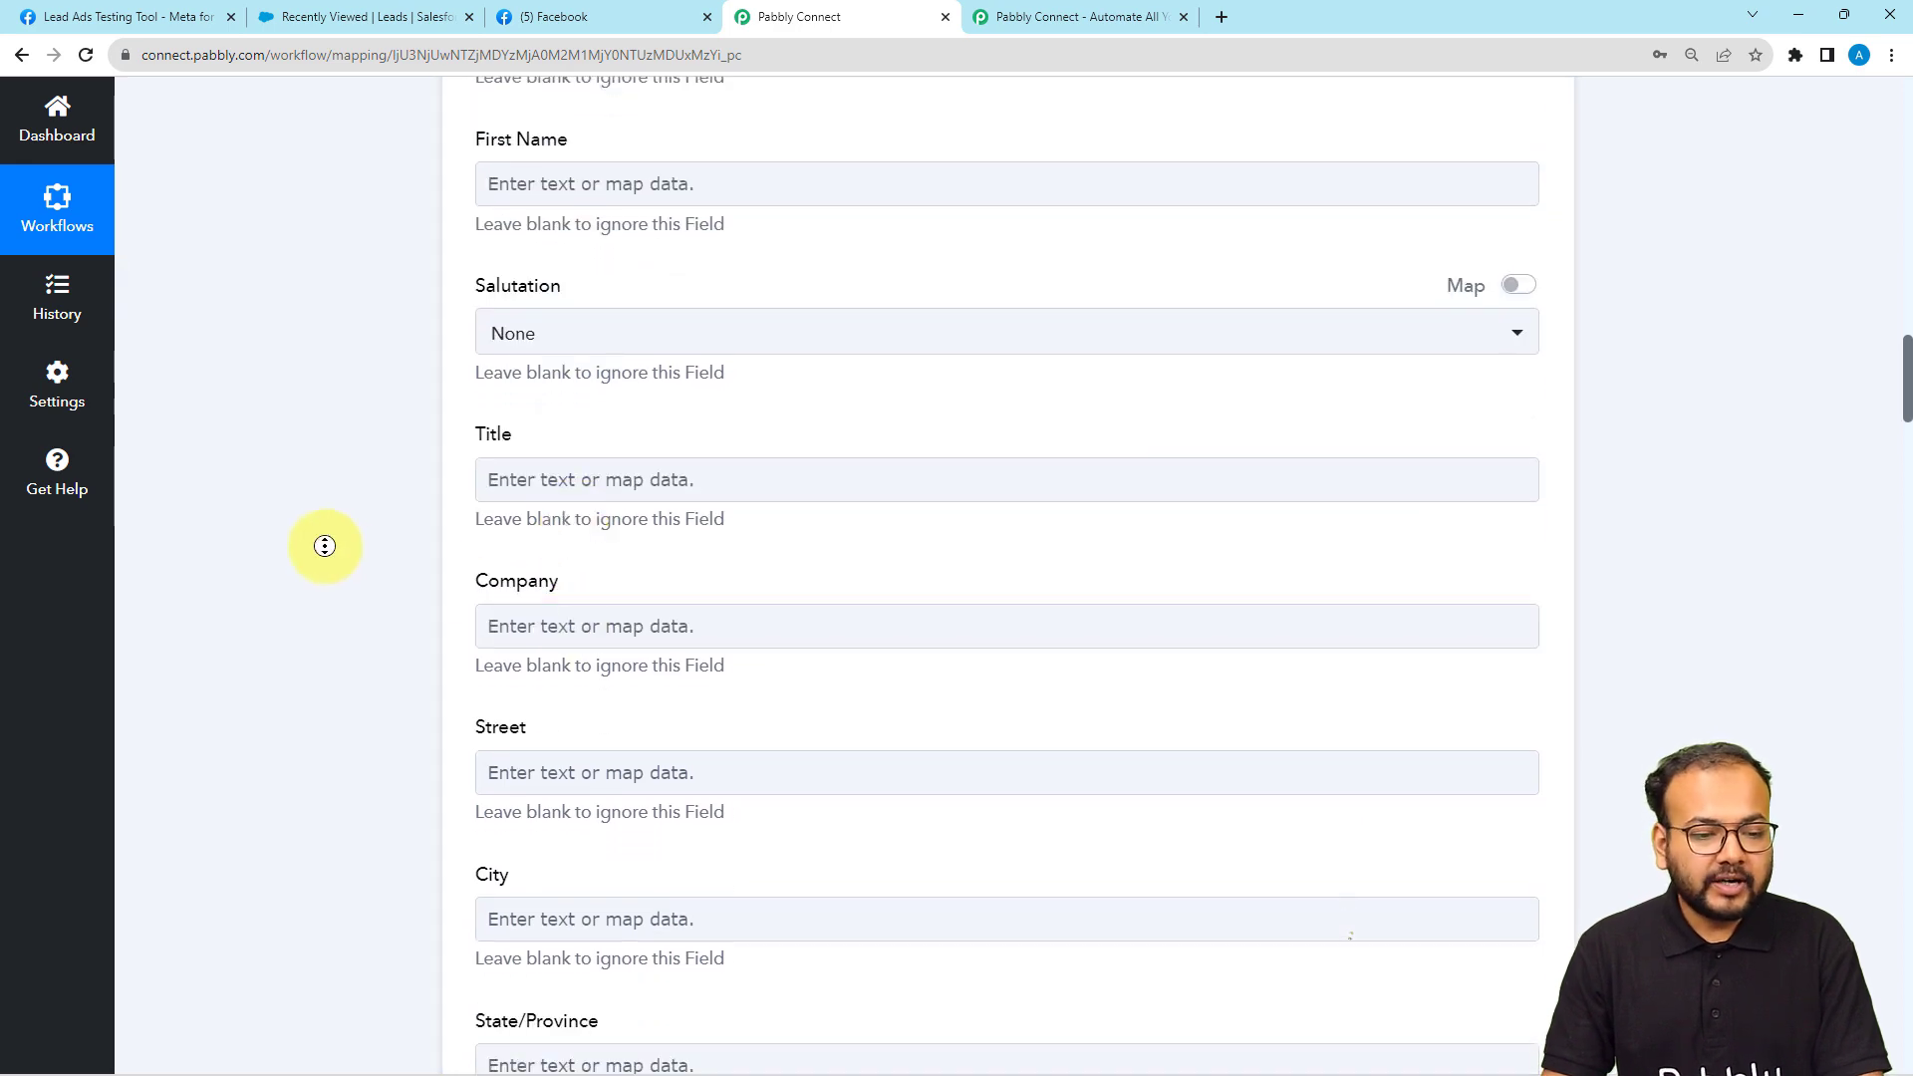
scroll(329, 517, "up", 20)
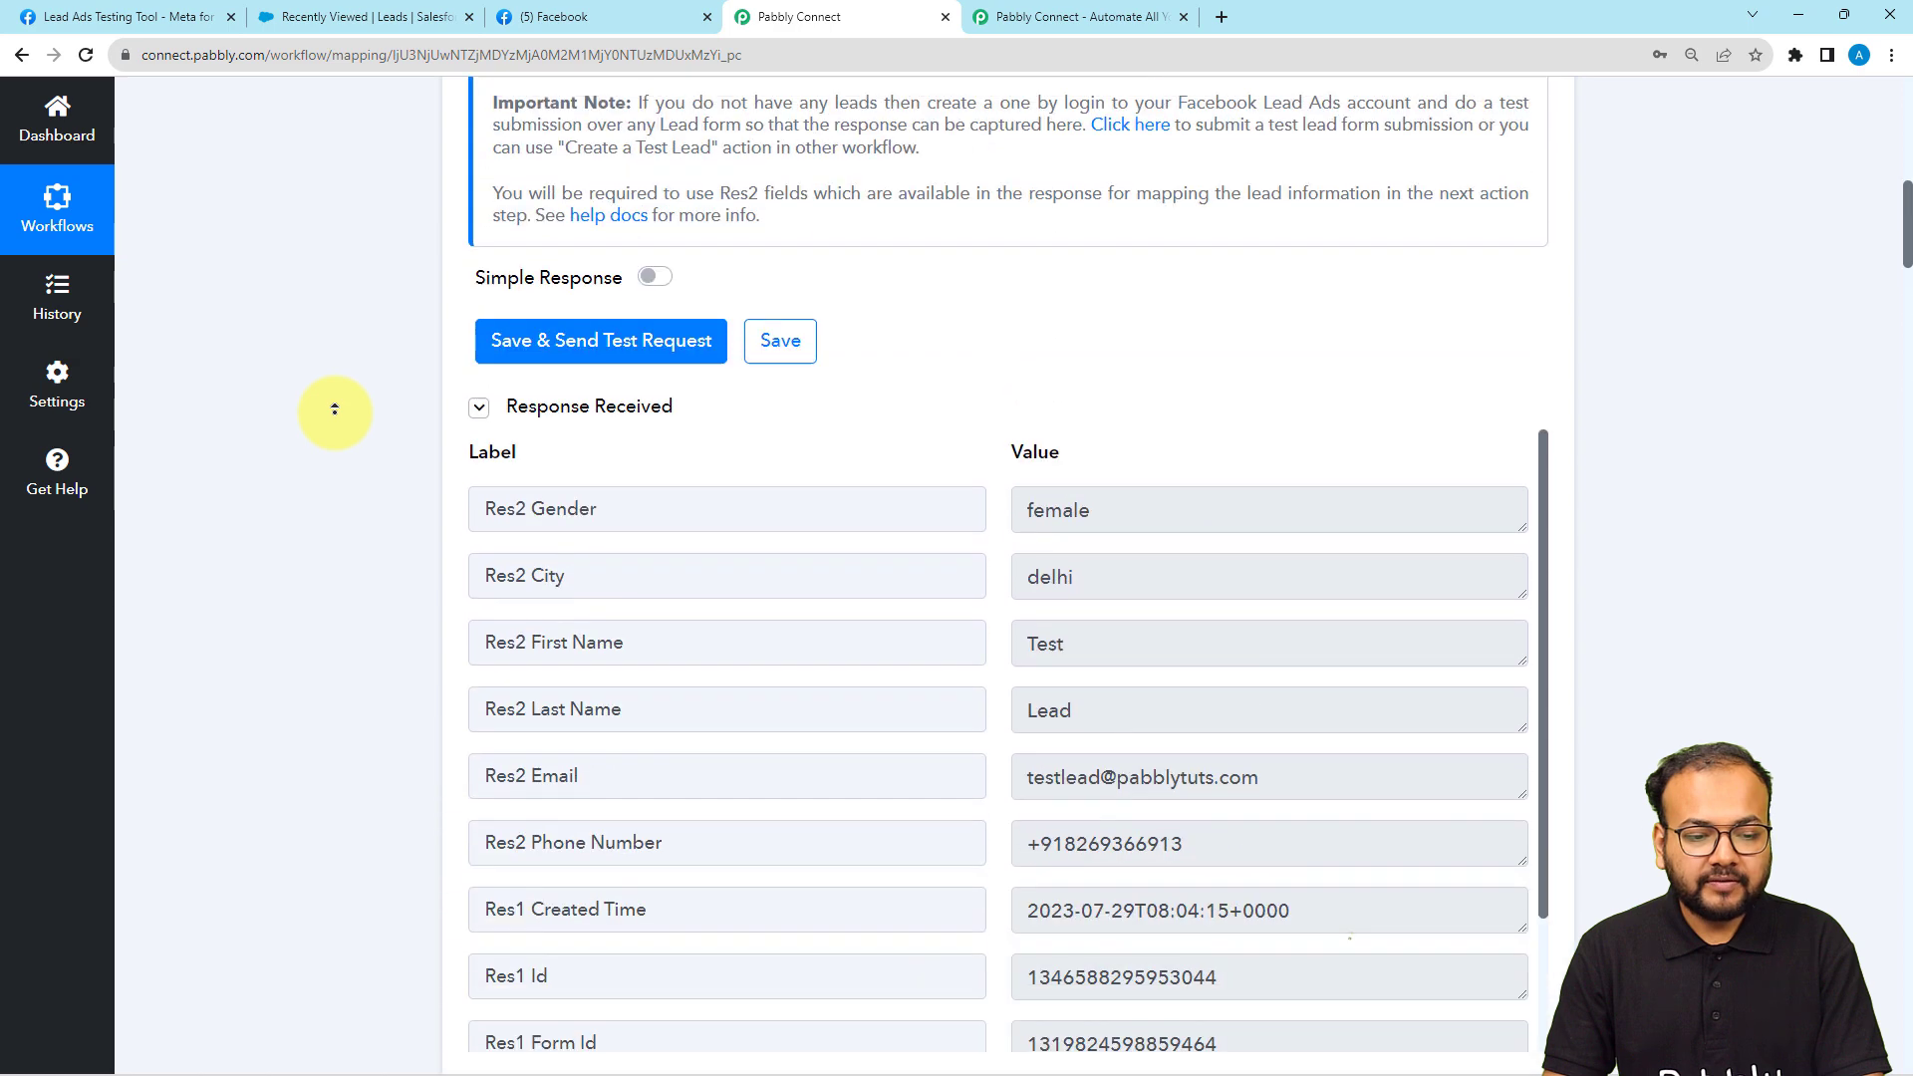
right_click(336, 415)
left_click(293, 536)
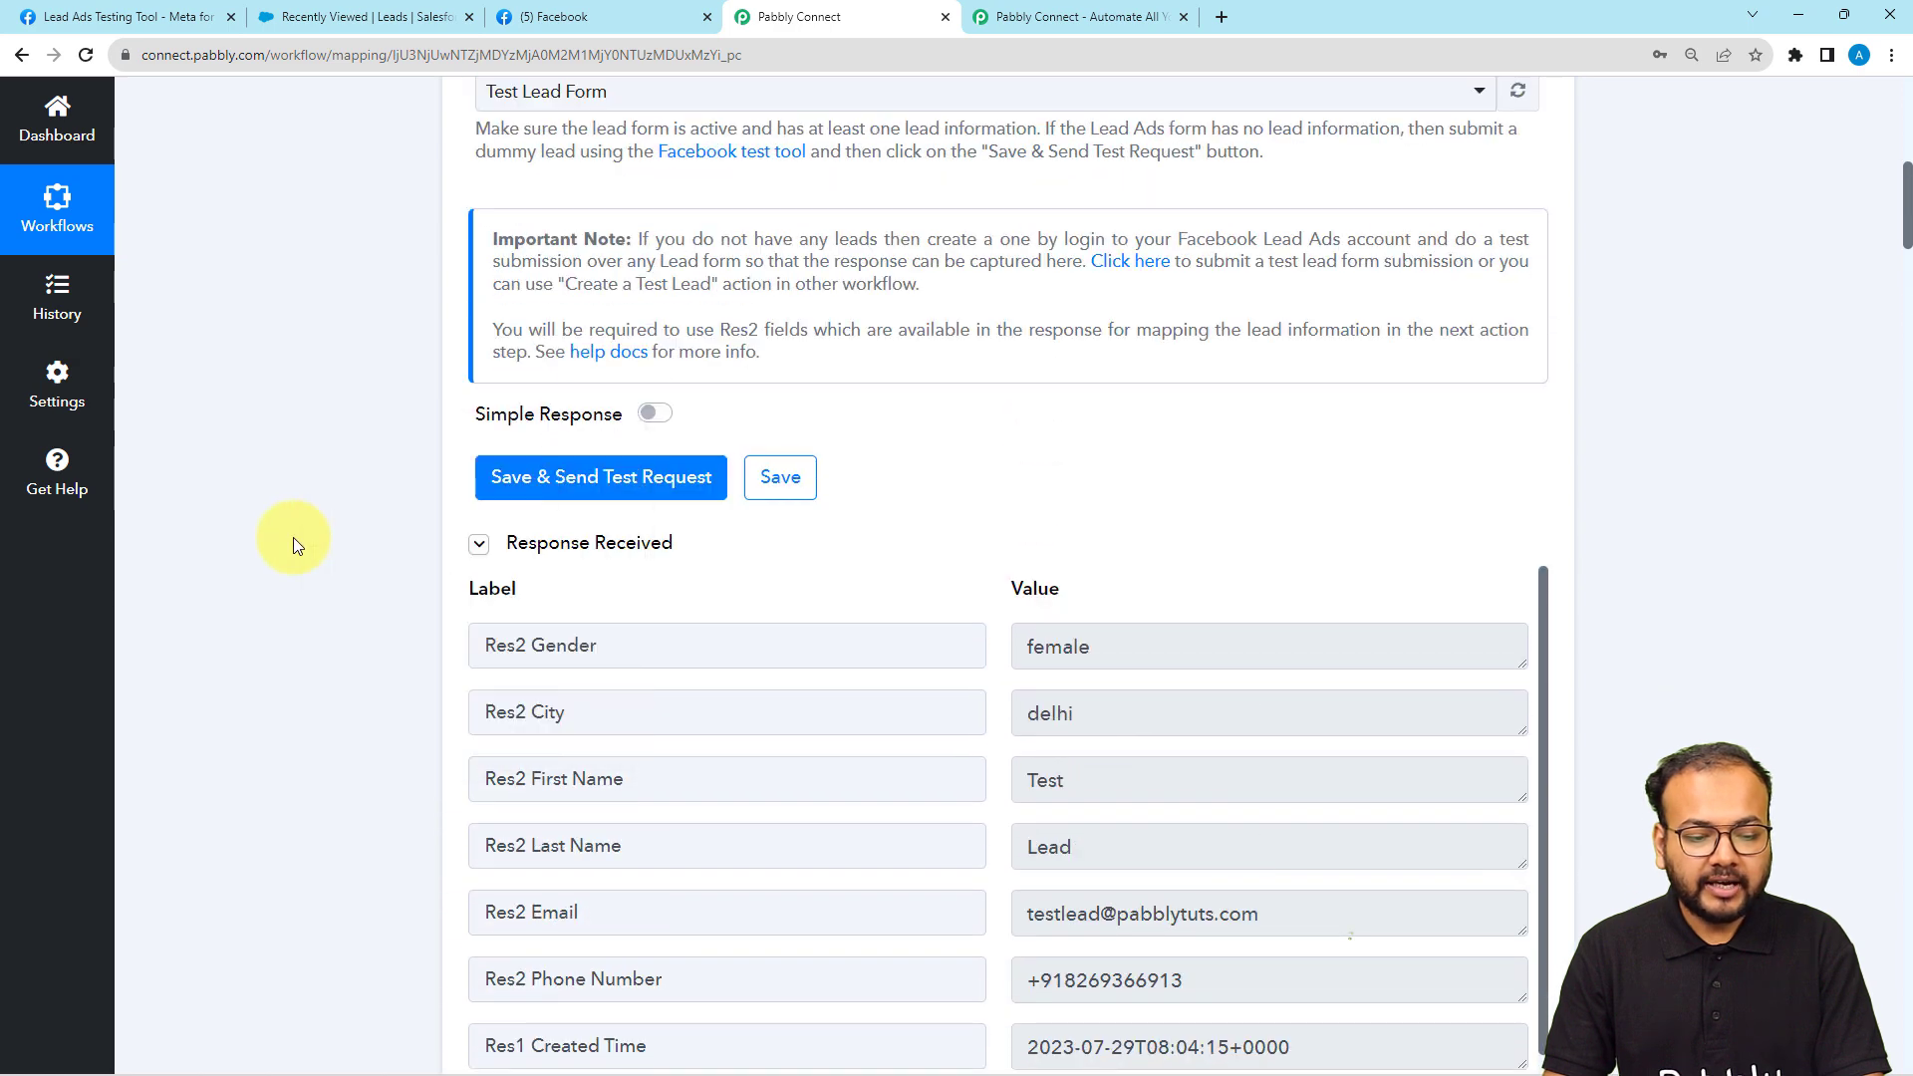
scroll(584, 421, "down", 3)
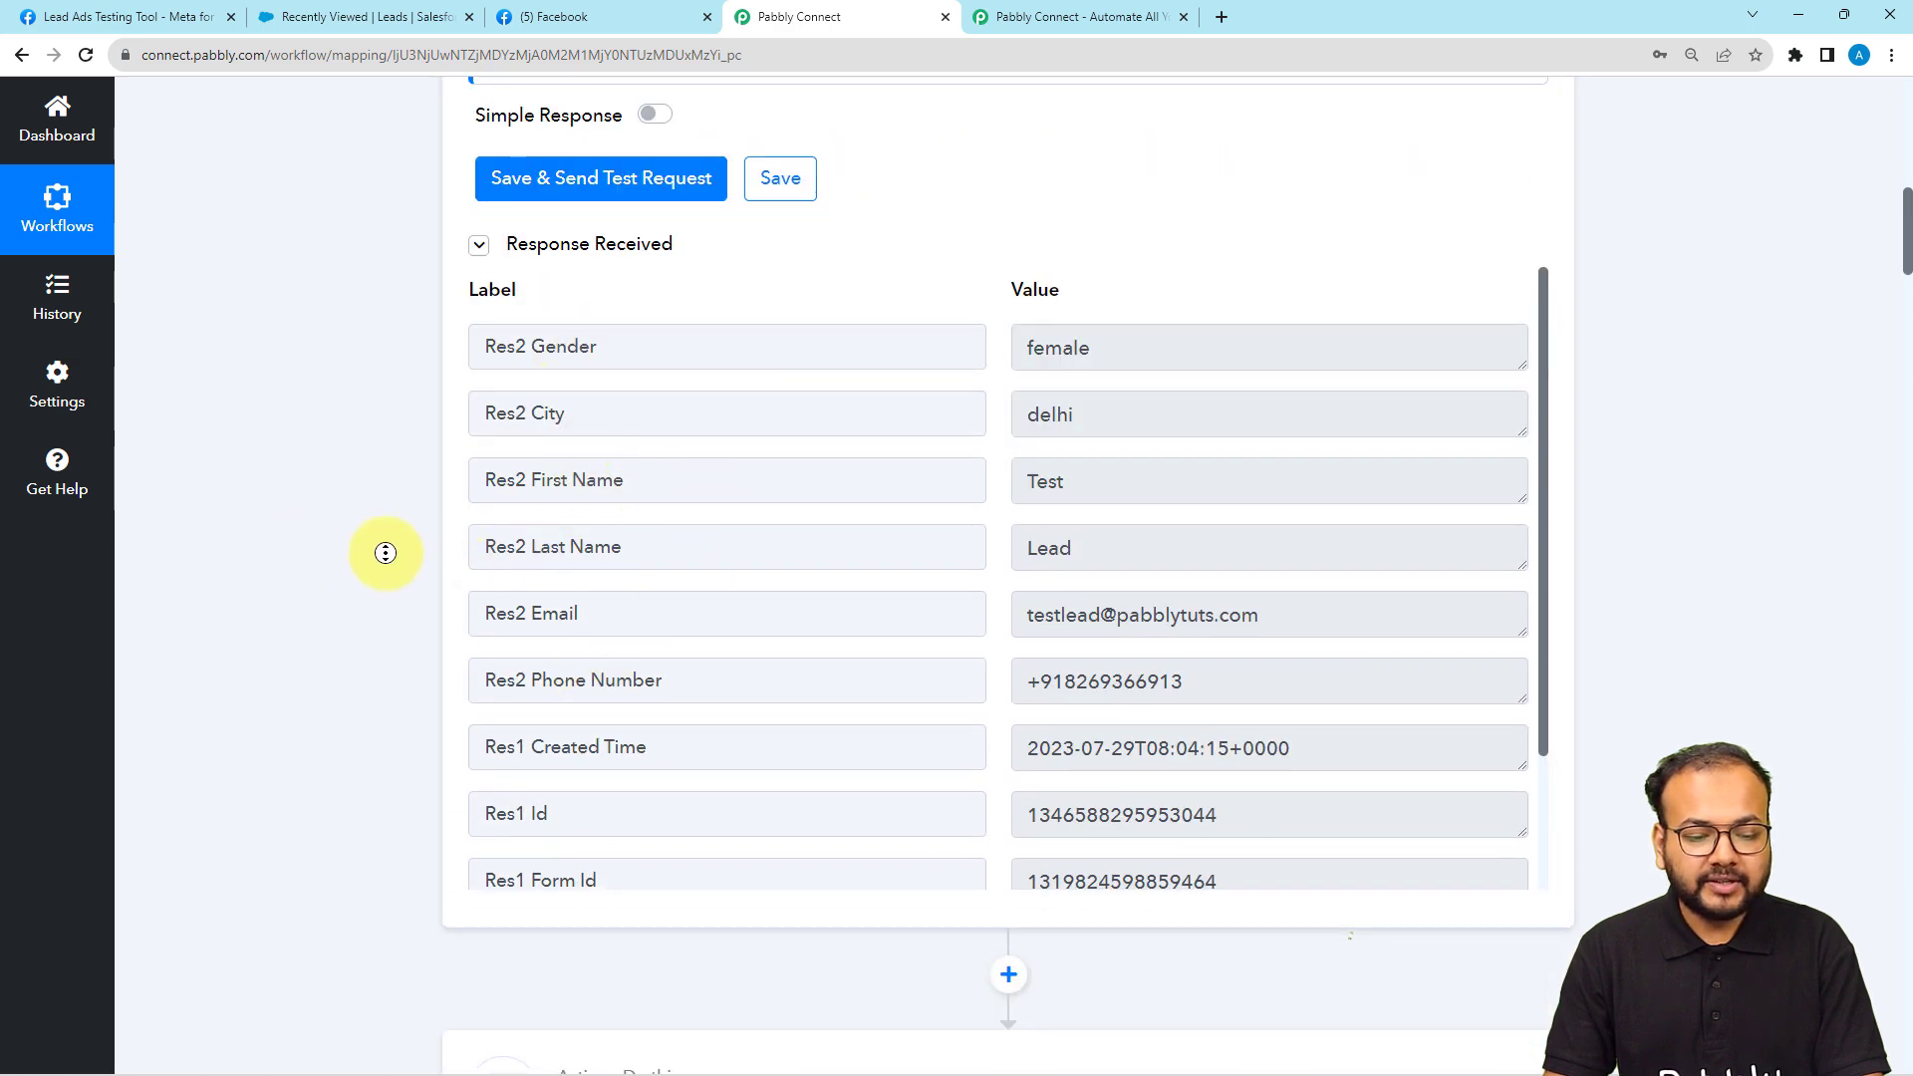
scroll(390, 824, "down", 15)
scroll(391, 825, "down", 10)
scroll(392, 478, "up", 7)
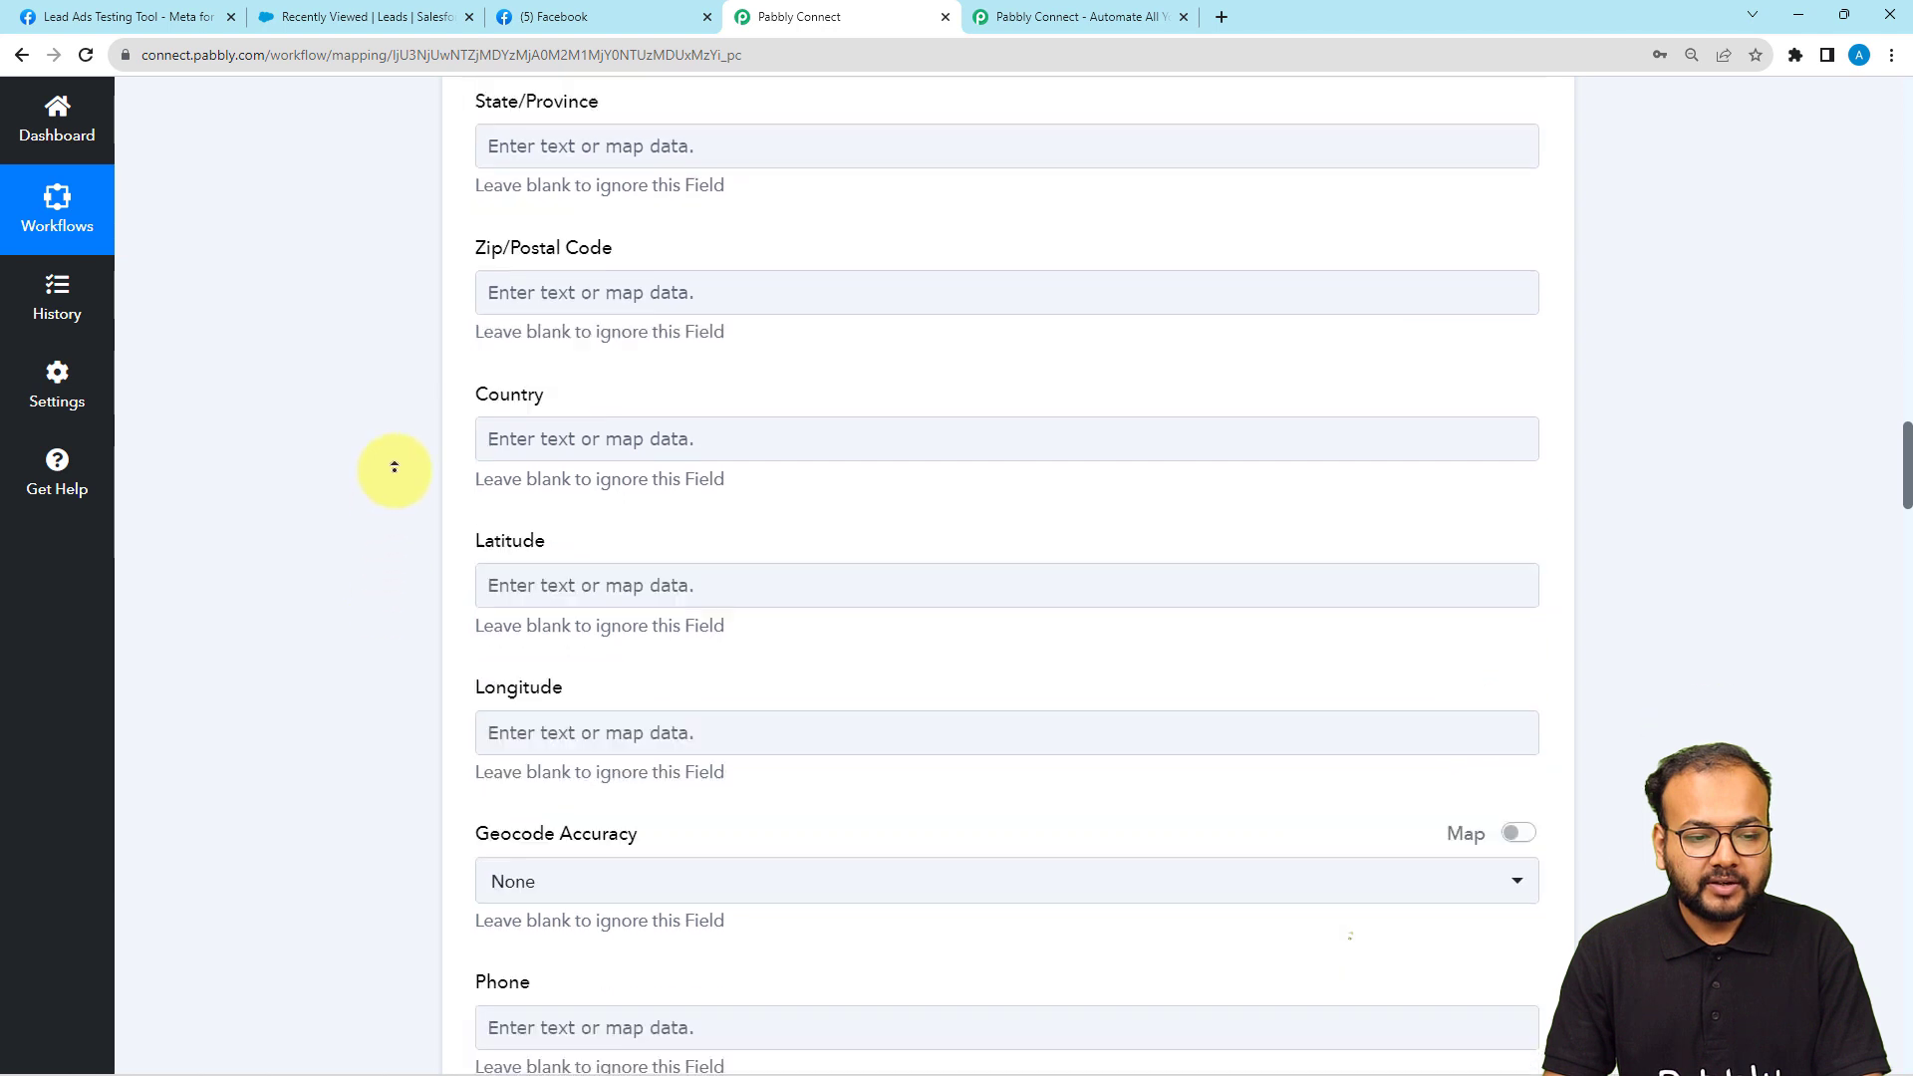
middle_click(394, 478)
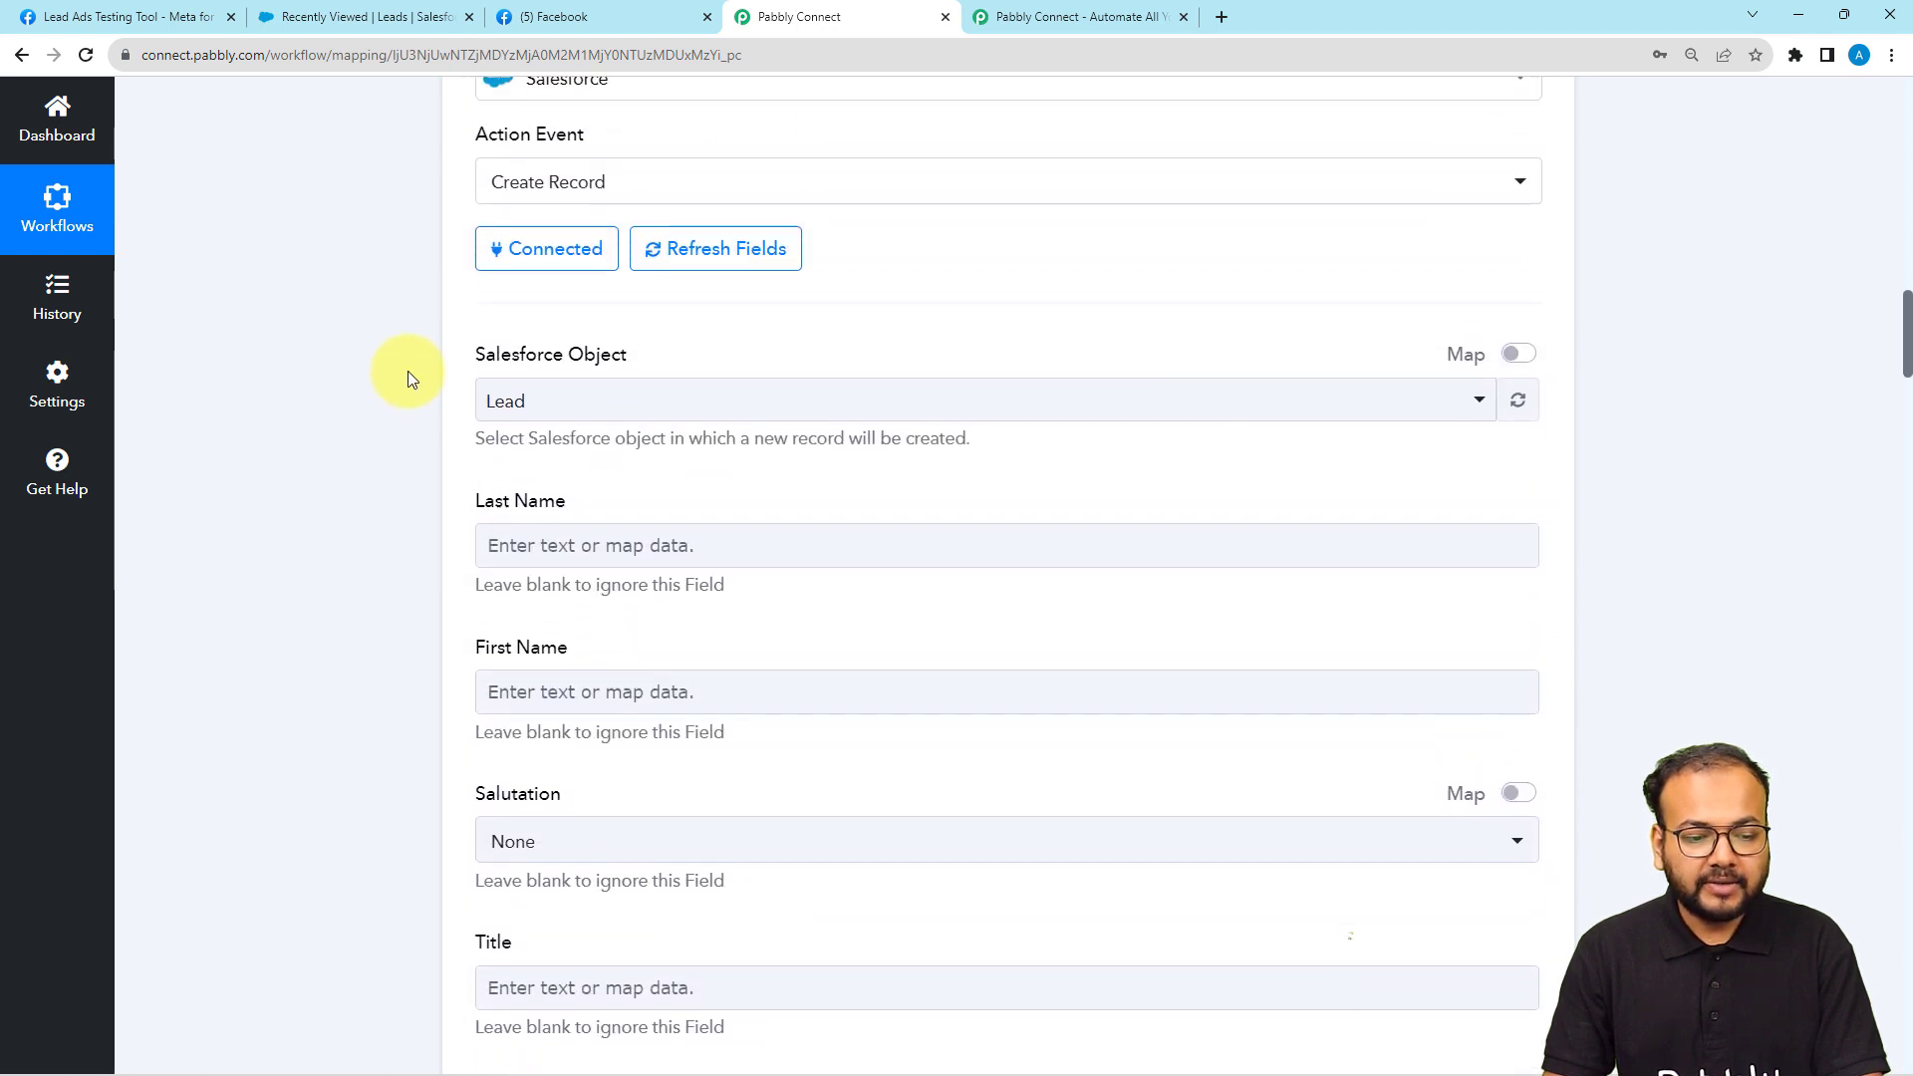
Step: Map the lead's Last Name field to Res2 Last Name from the Facebook Lead Ads step
left_click(574, 555)
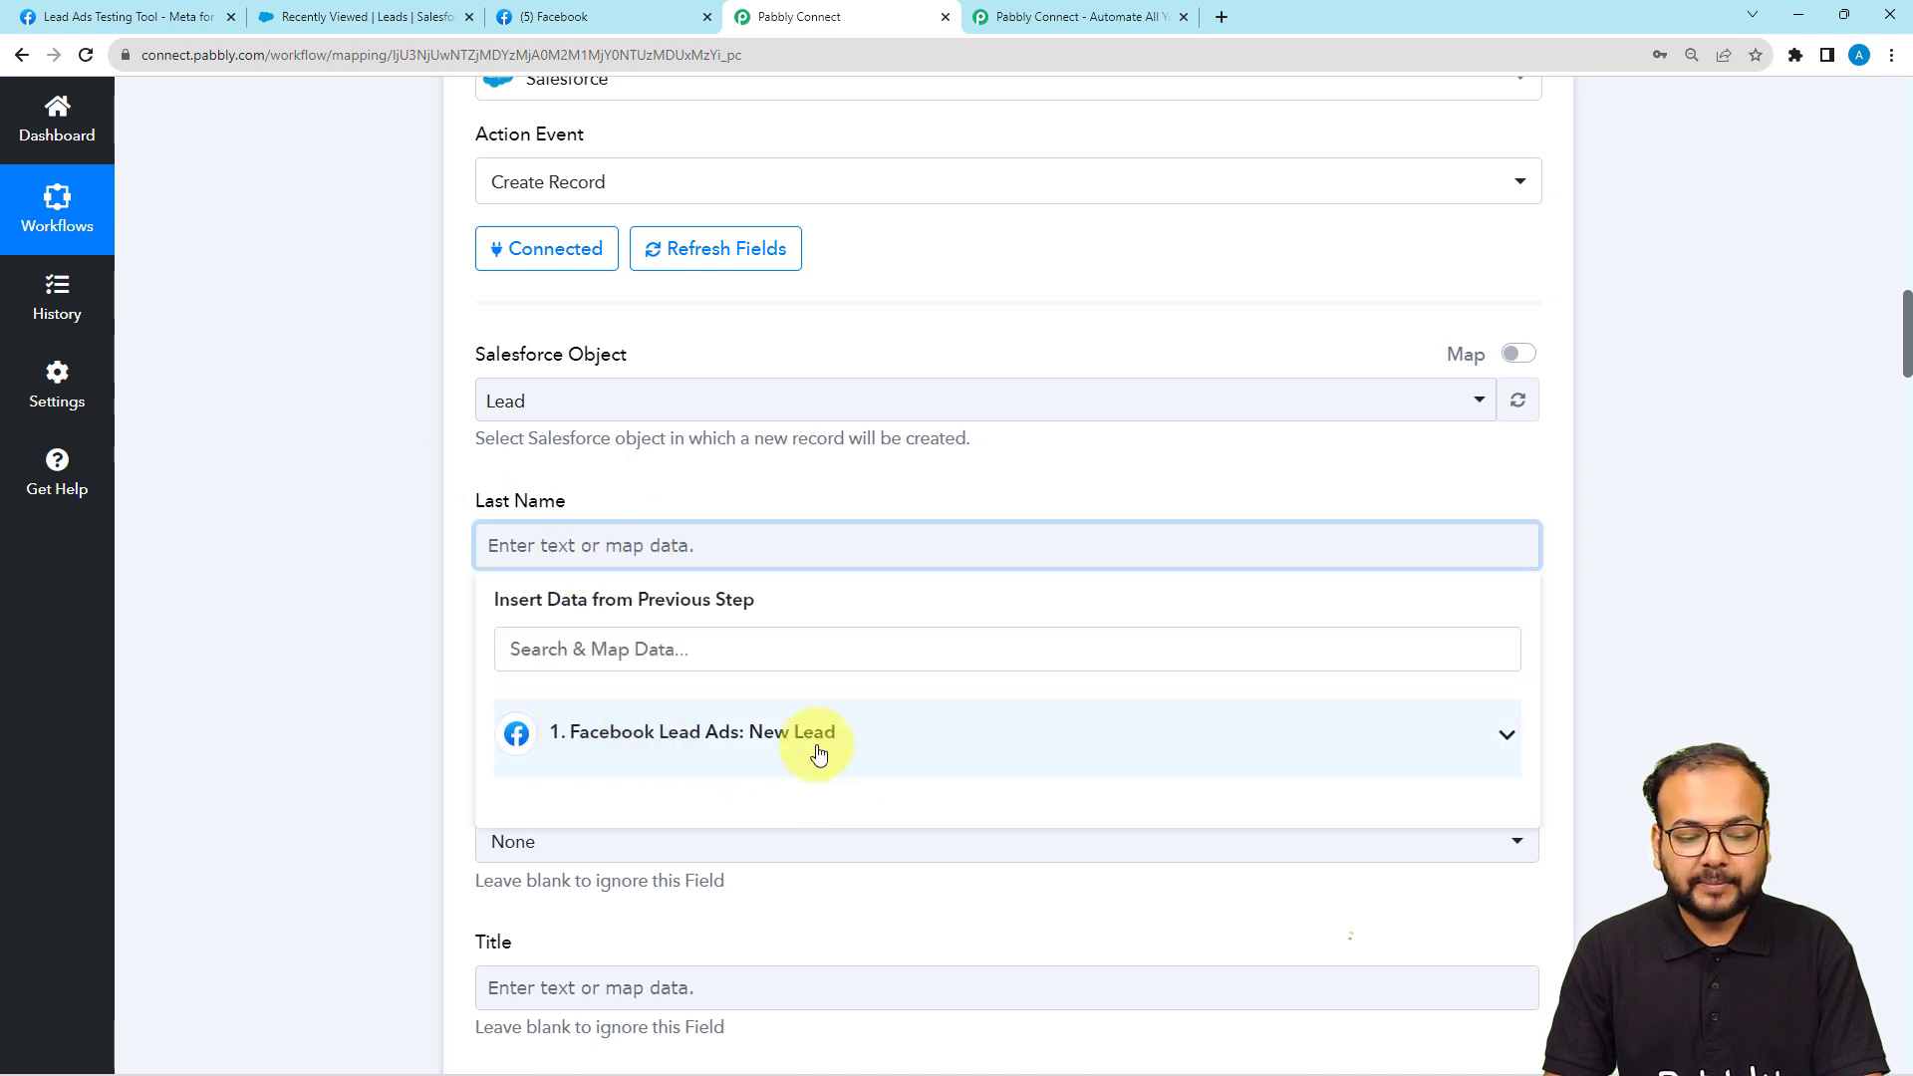
left_click(656, 757)
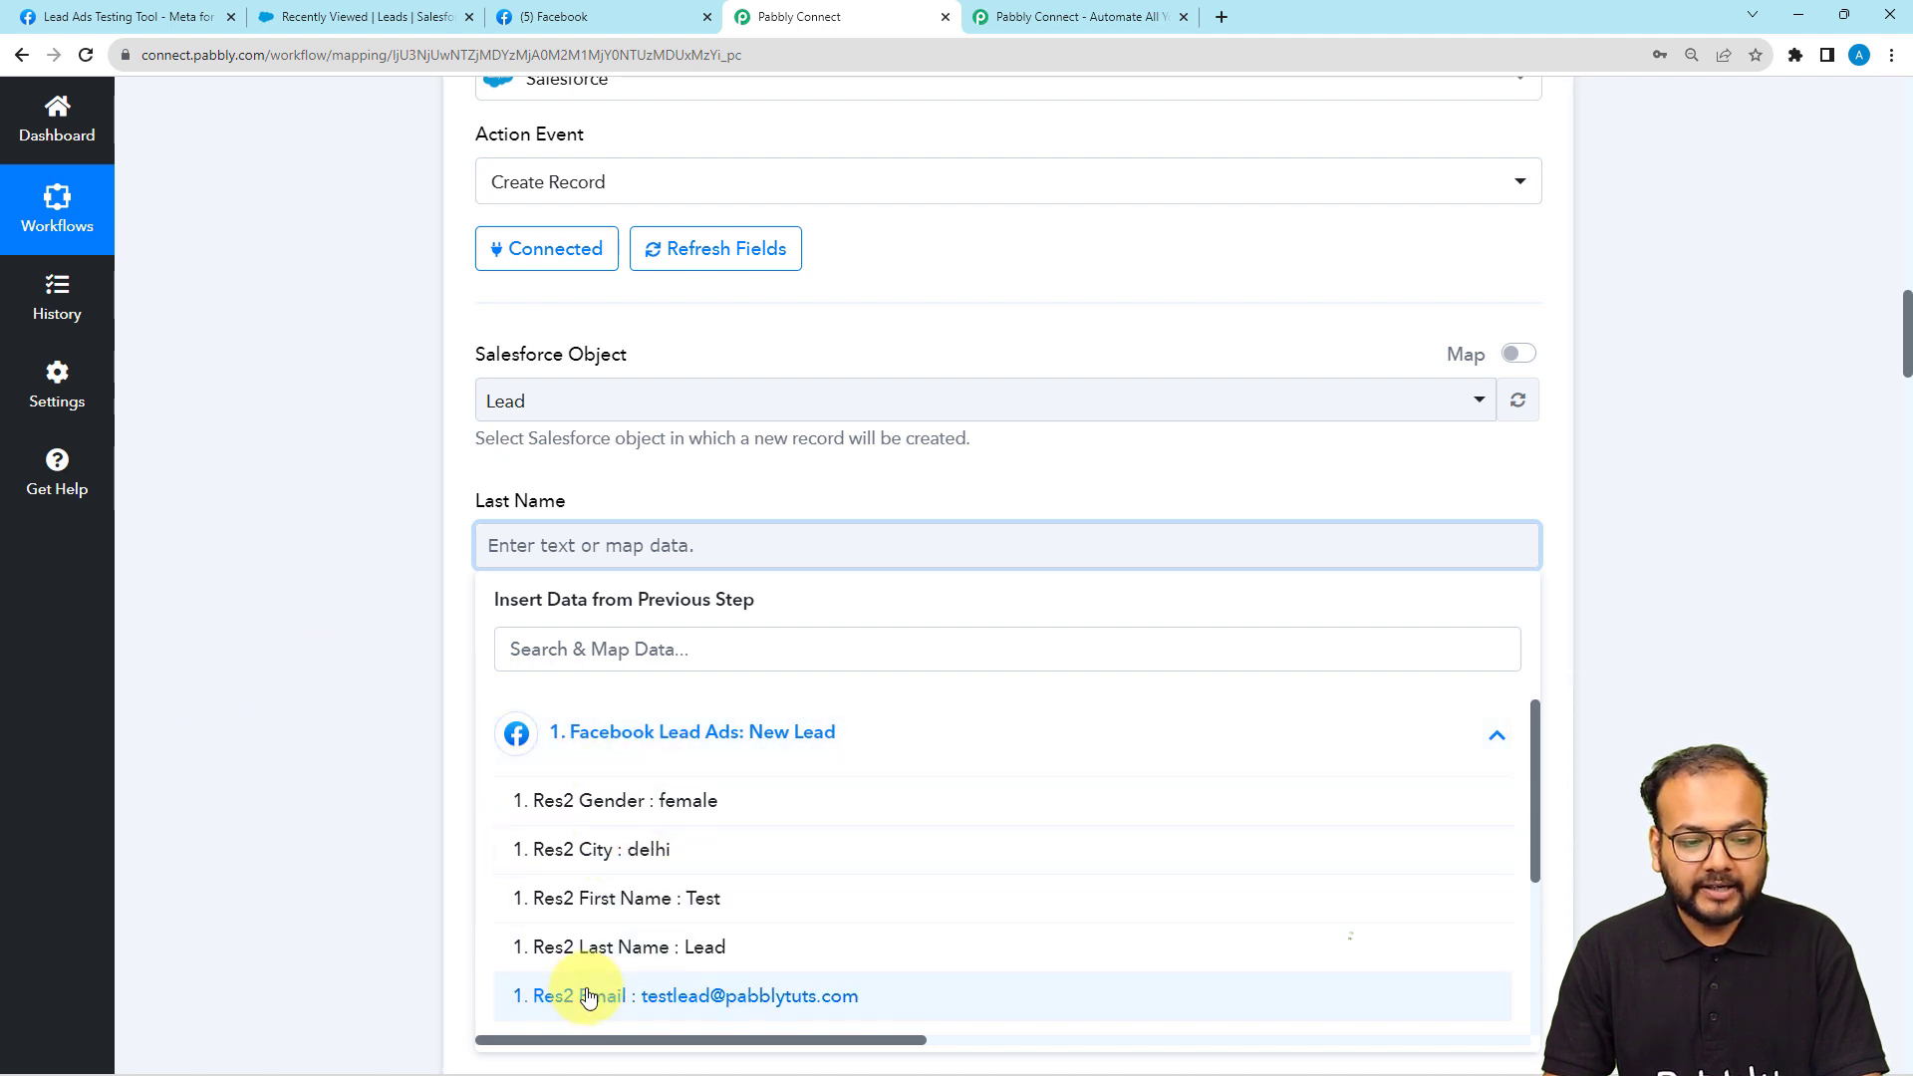
left_click(588, 947)
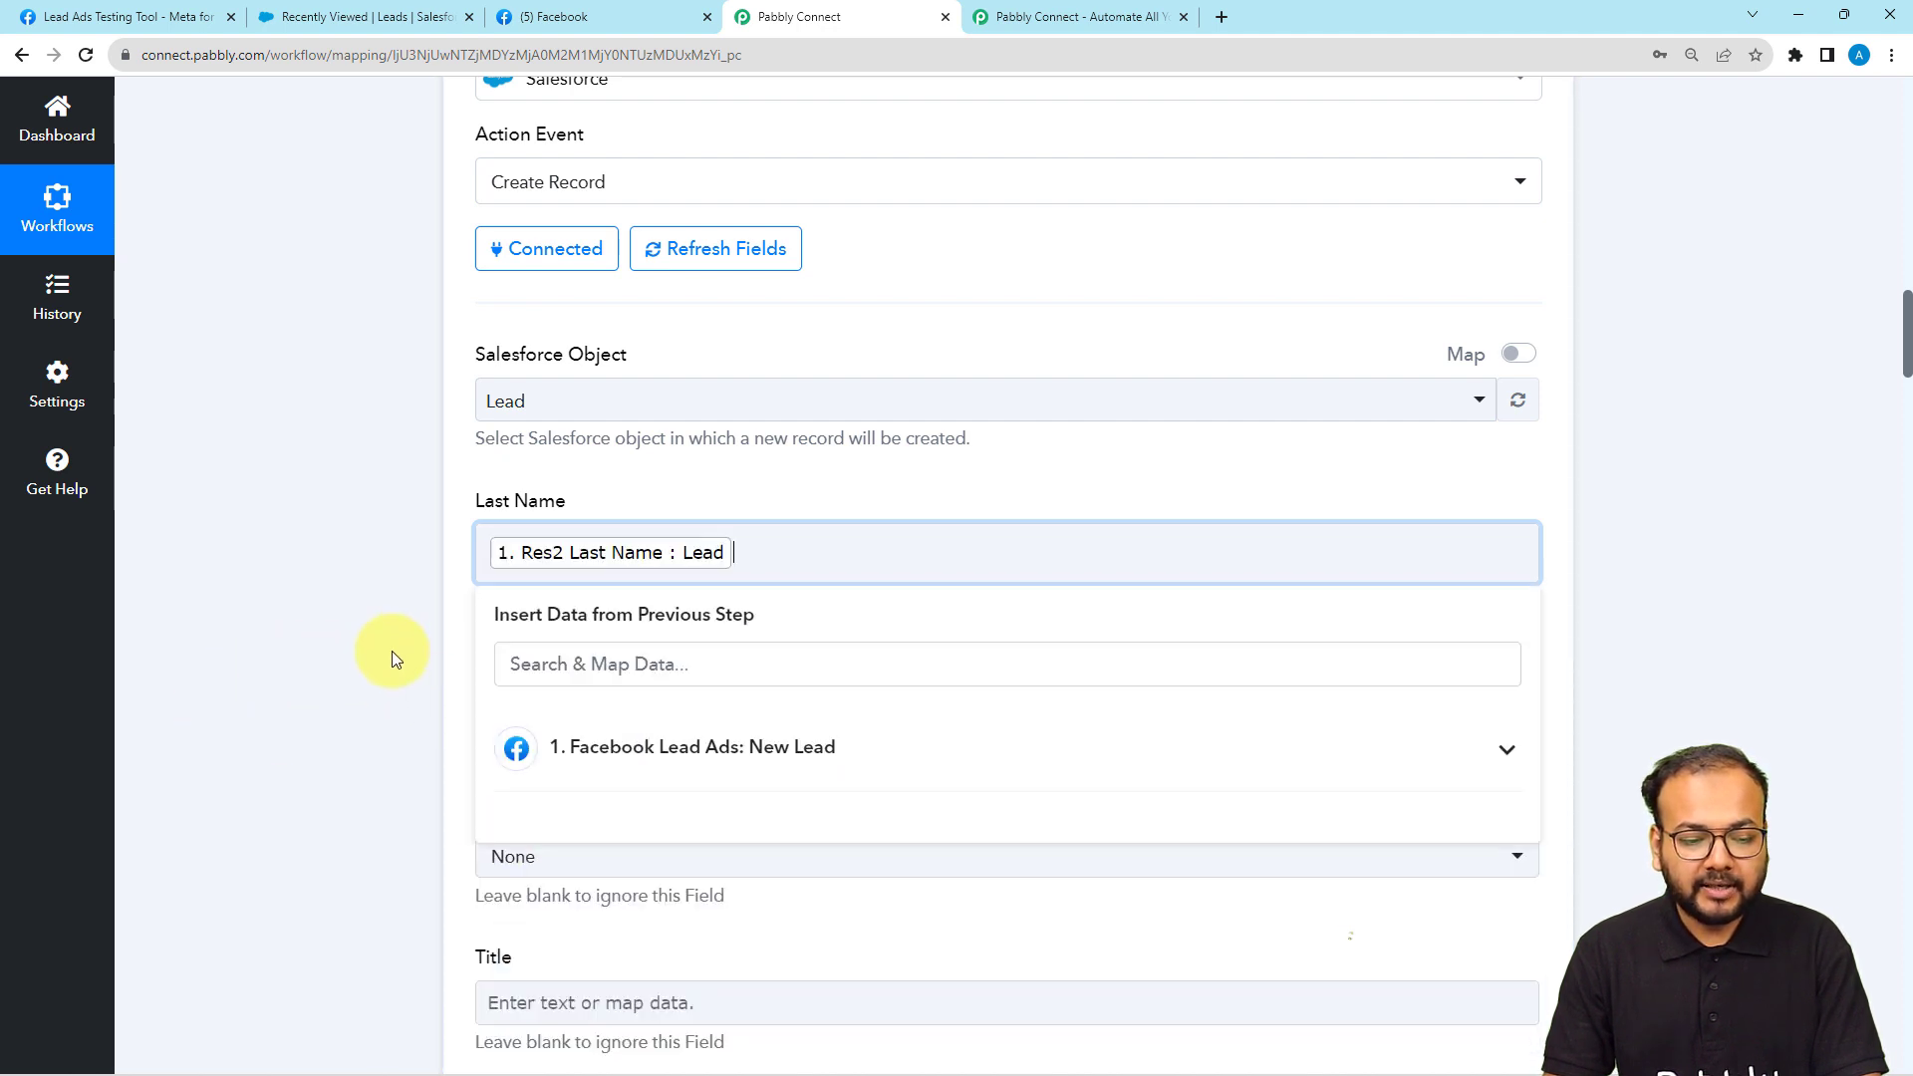
left_click(391, 649)
Step: Map the lead's First Name field to Res2 First Name from the Facebook Lead Ads step
scroll(468, 578, "down", 3)
left_click(547, 404)
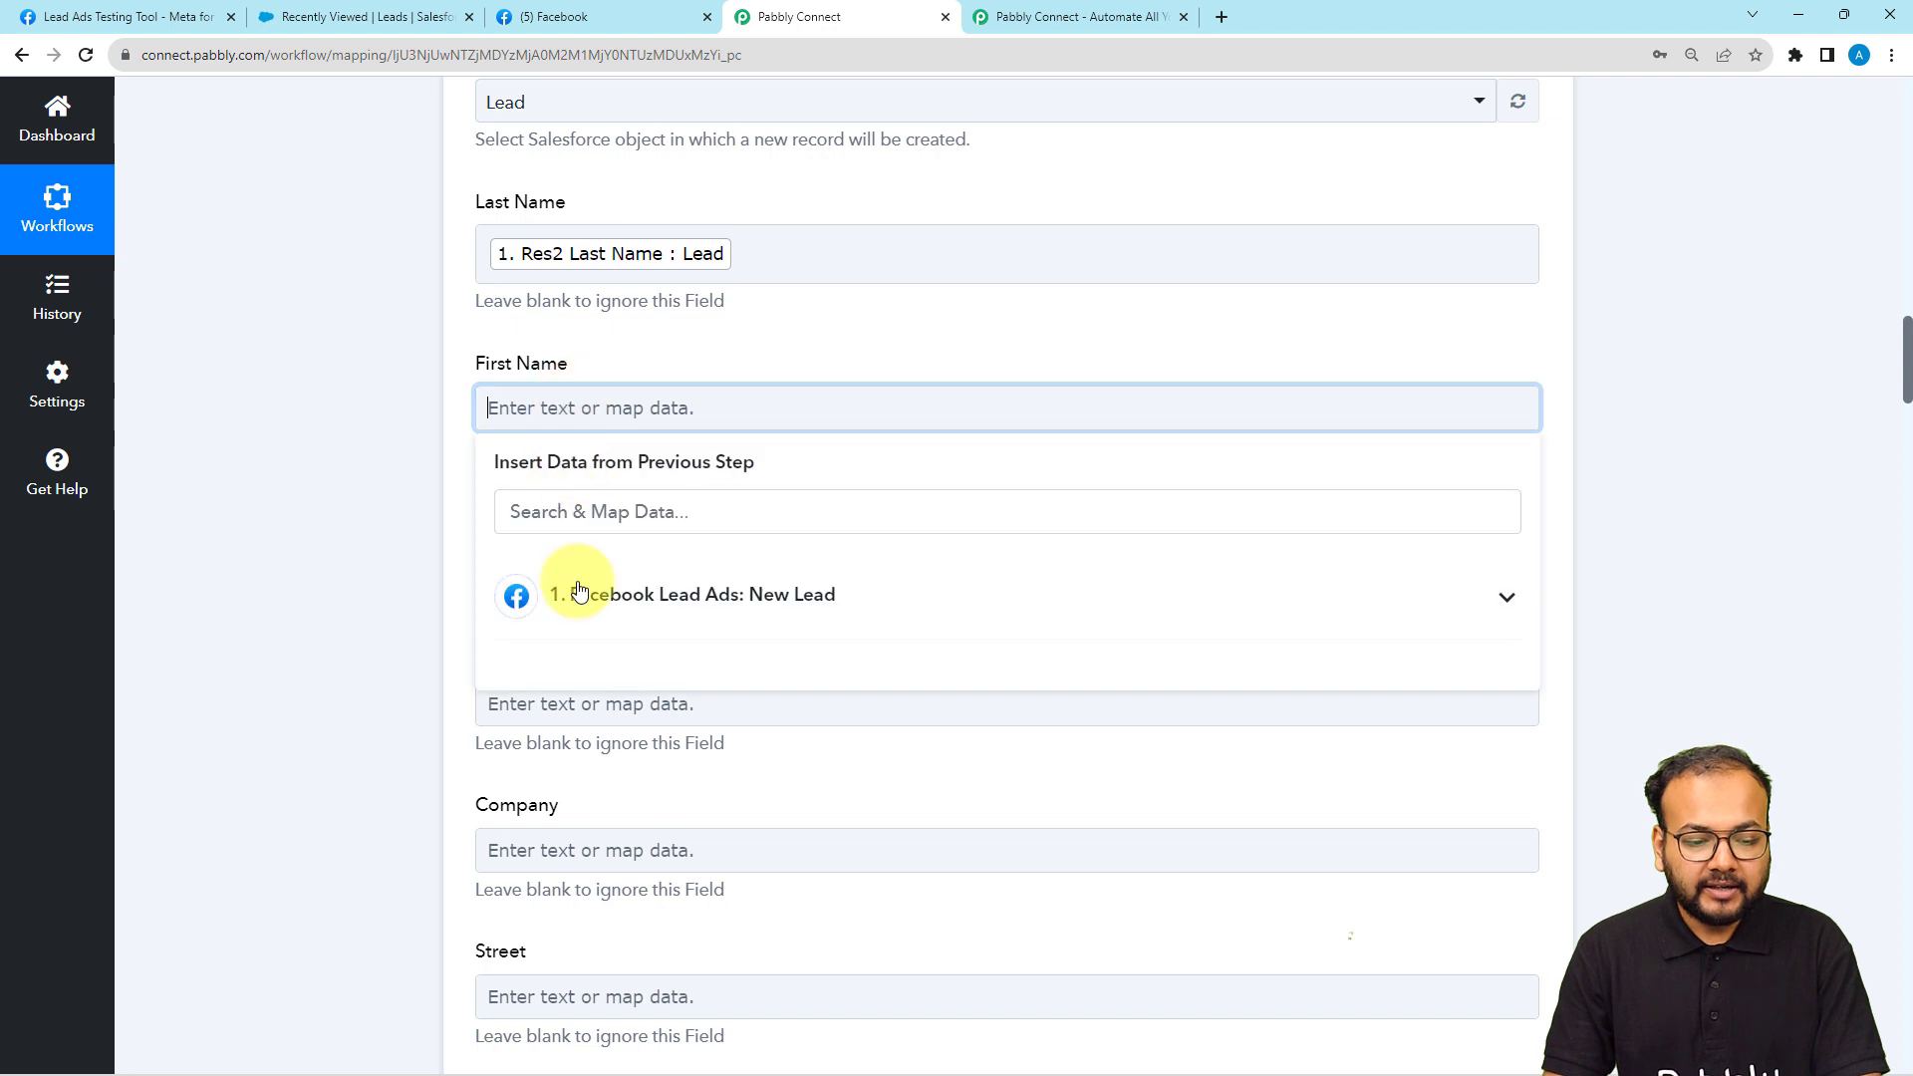
left_click(579, 591)
left_click(611, 760)
left_click(386, 562)
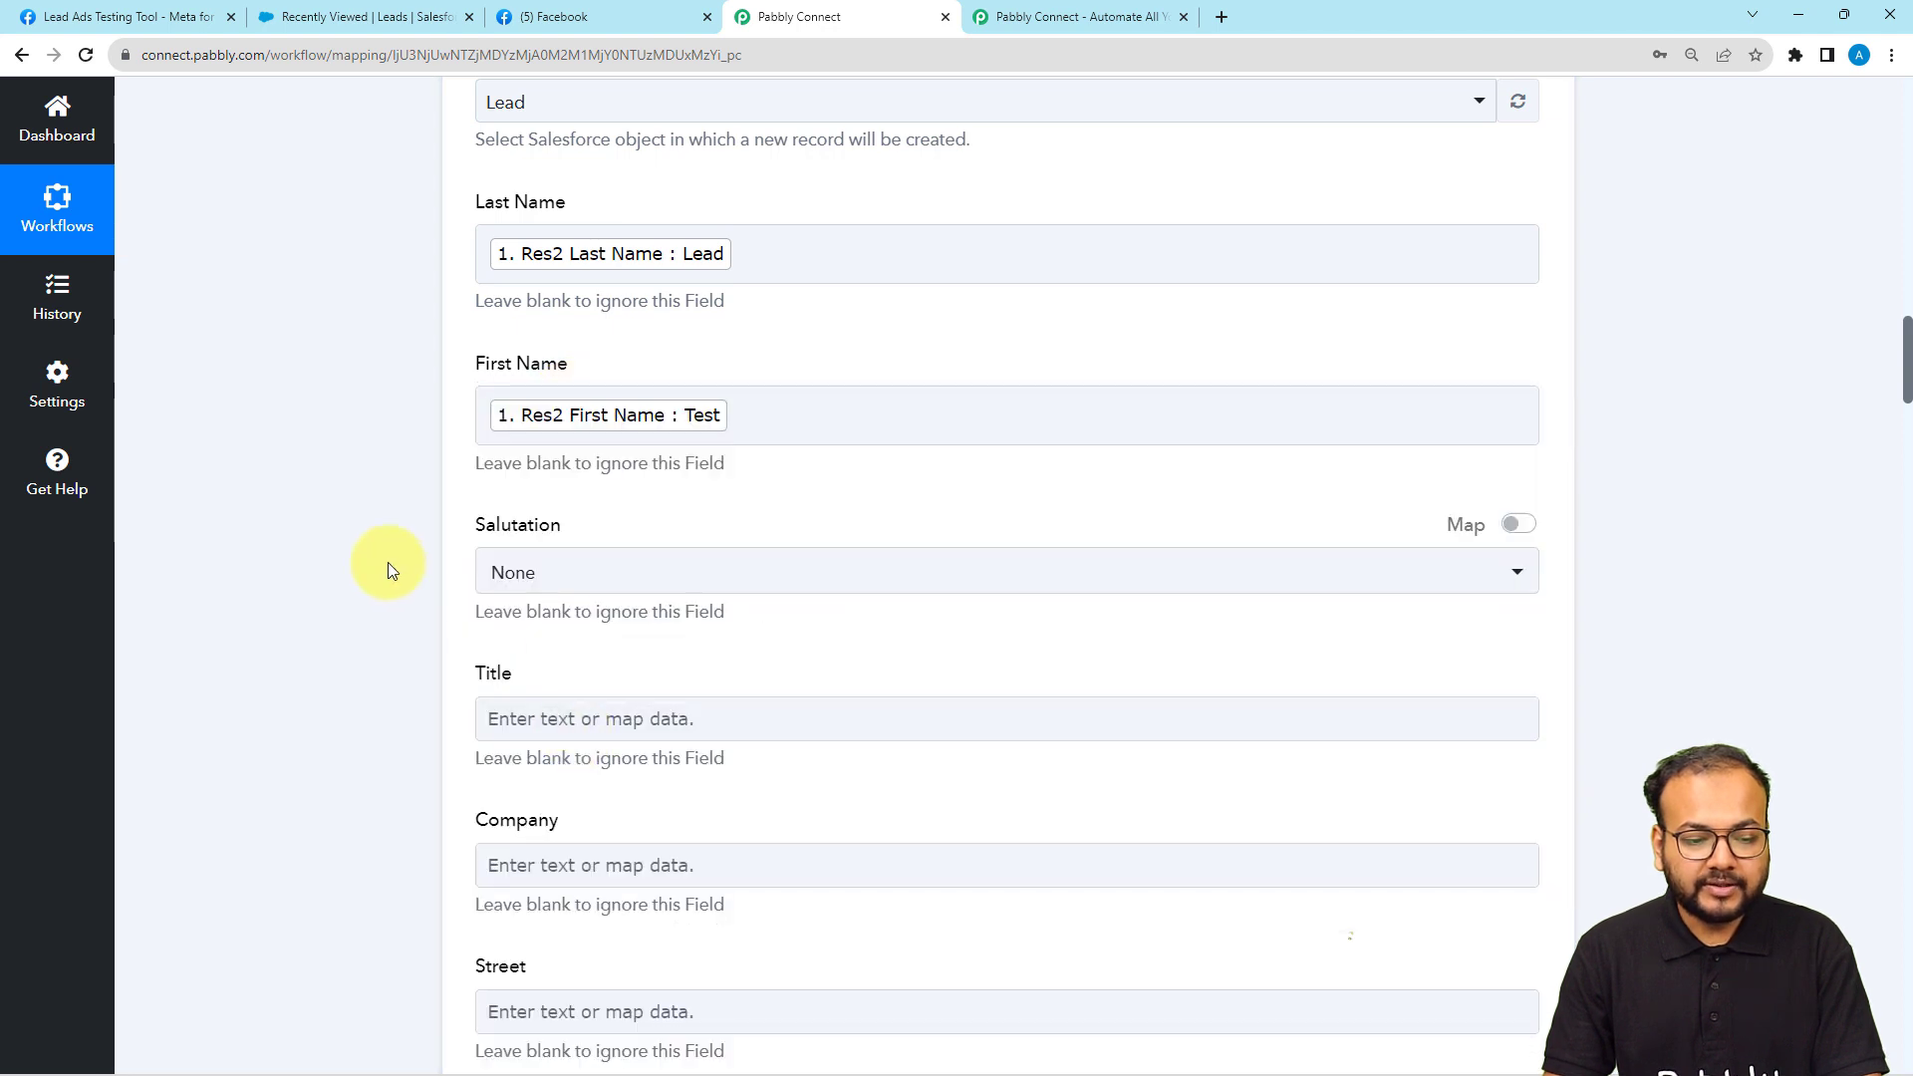
Step: Enter "Facebook ads" as the lead's Company, leaving Salutation and Title unfilled
scroll(387, 561, "down", 2)
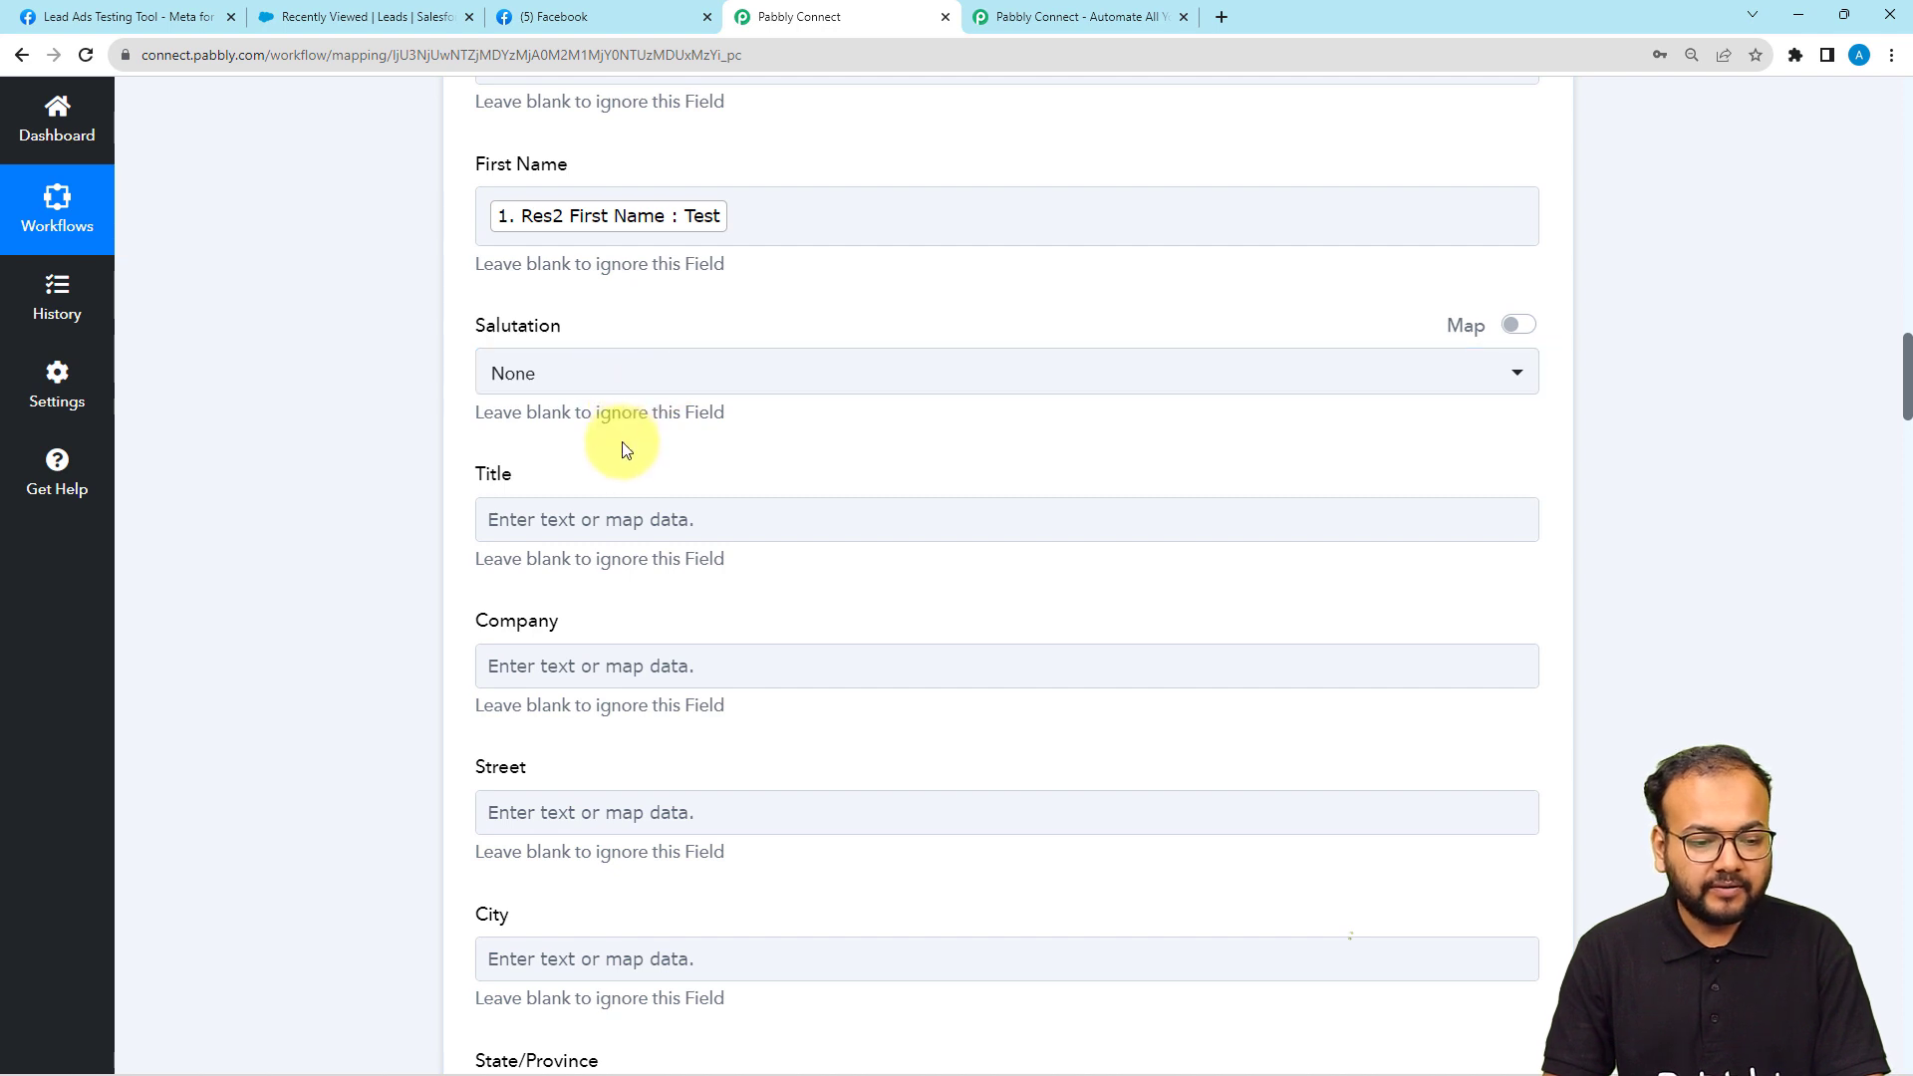
scroll(618, 445, "down", 1)
scroll(512, 362, "down", 1)
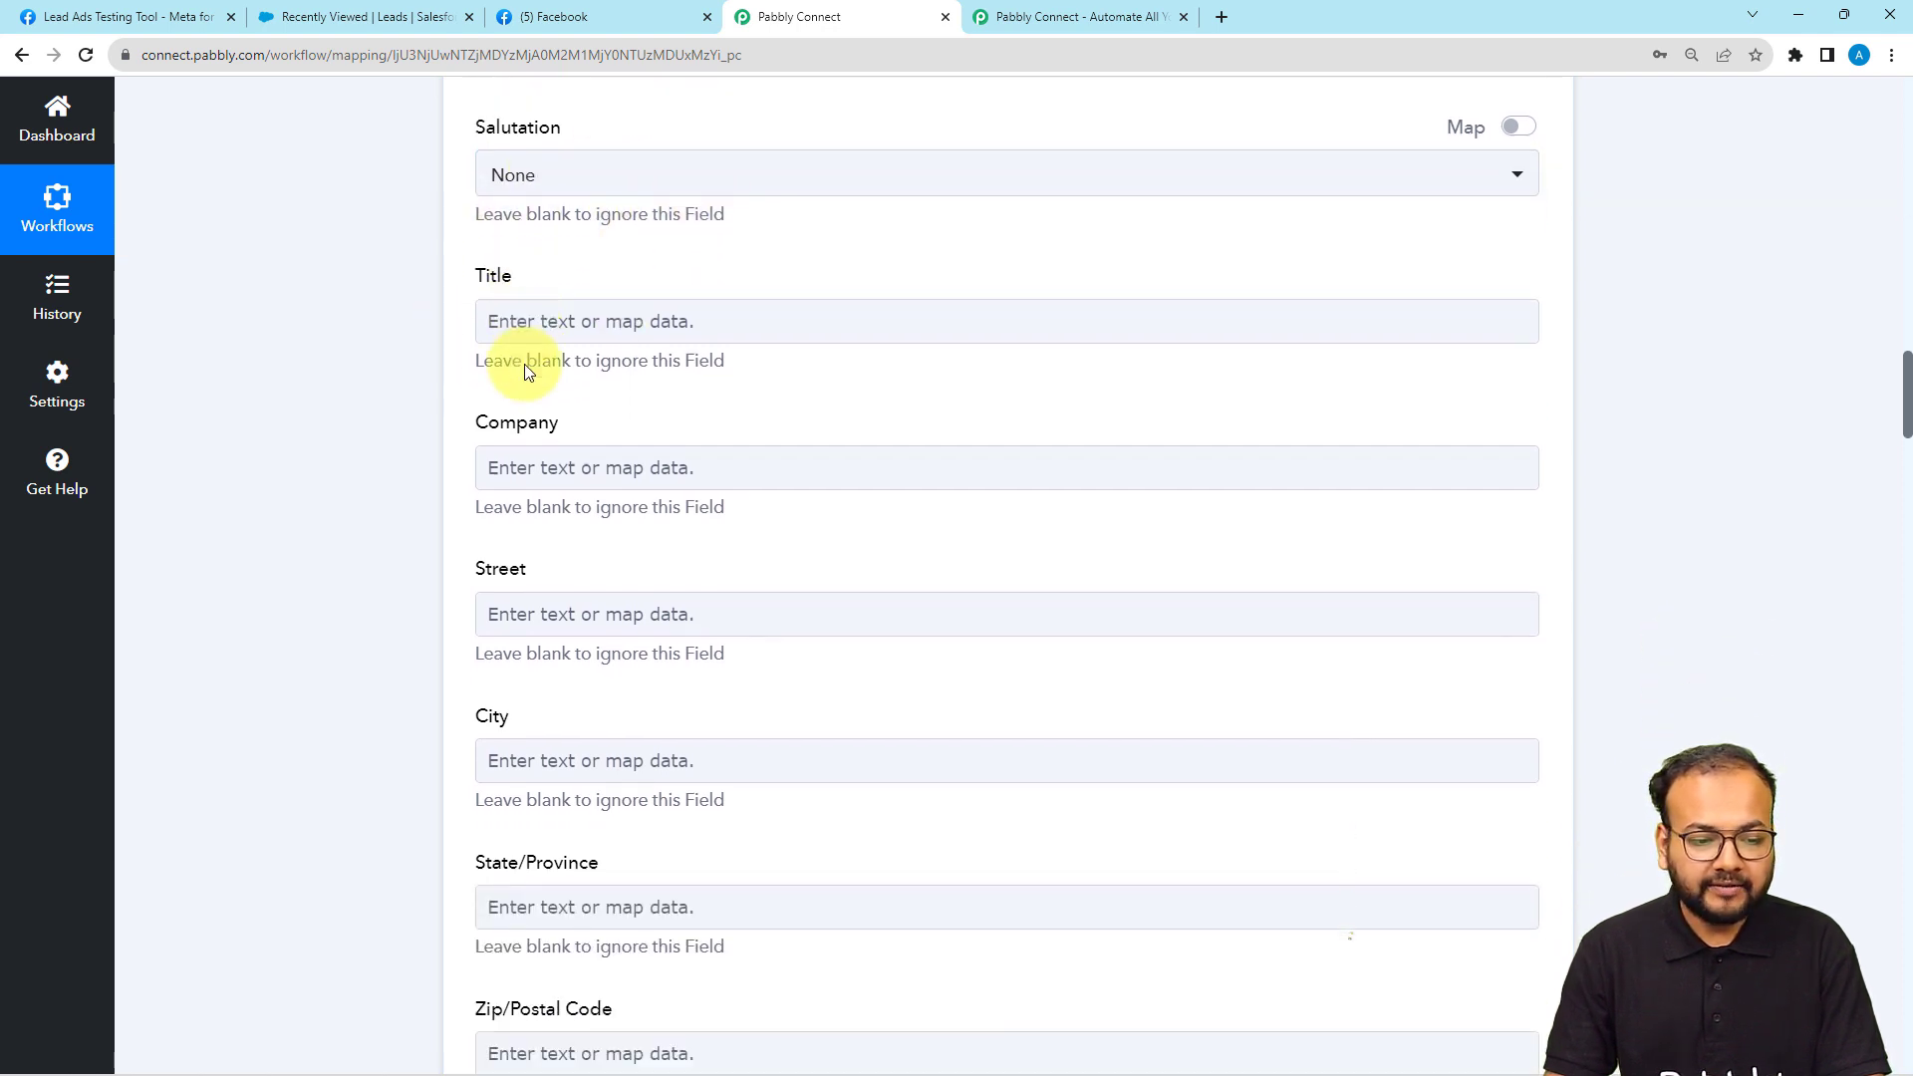
scroll(540, 409, "down", 1)
left_click(630, 374)
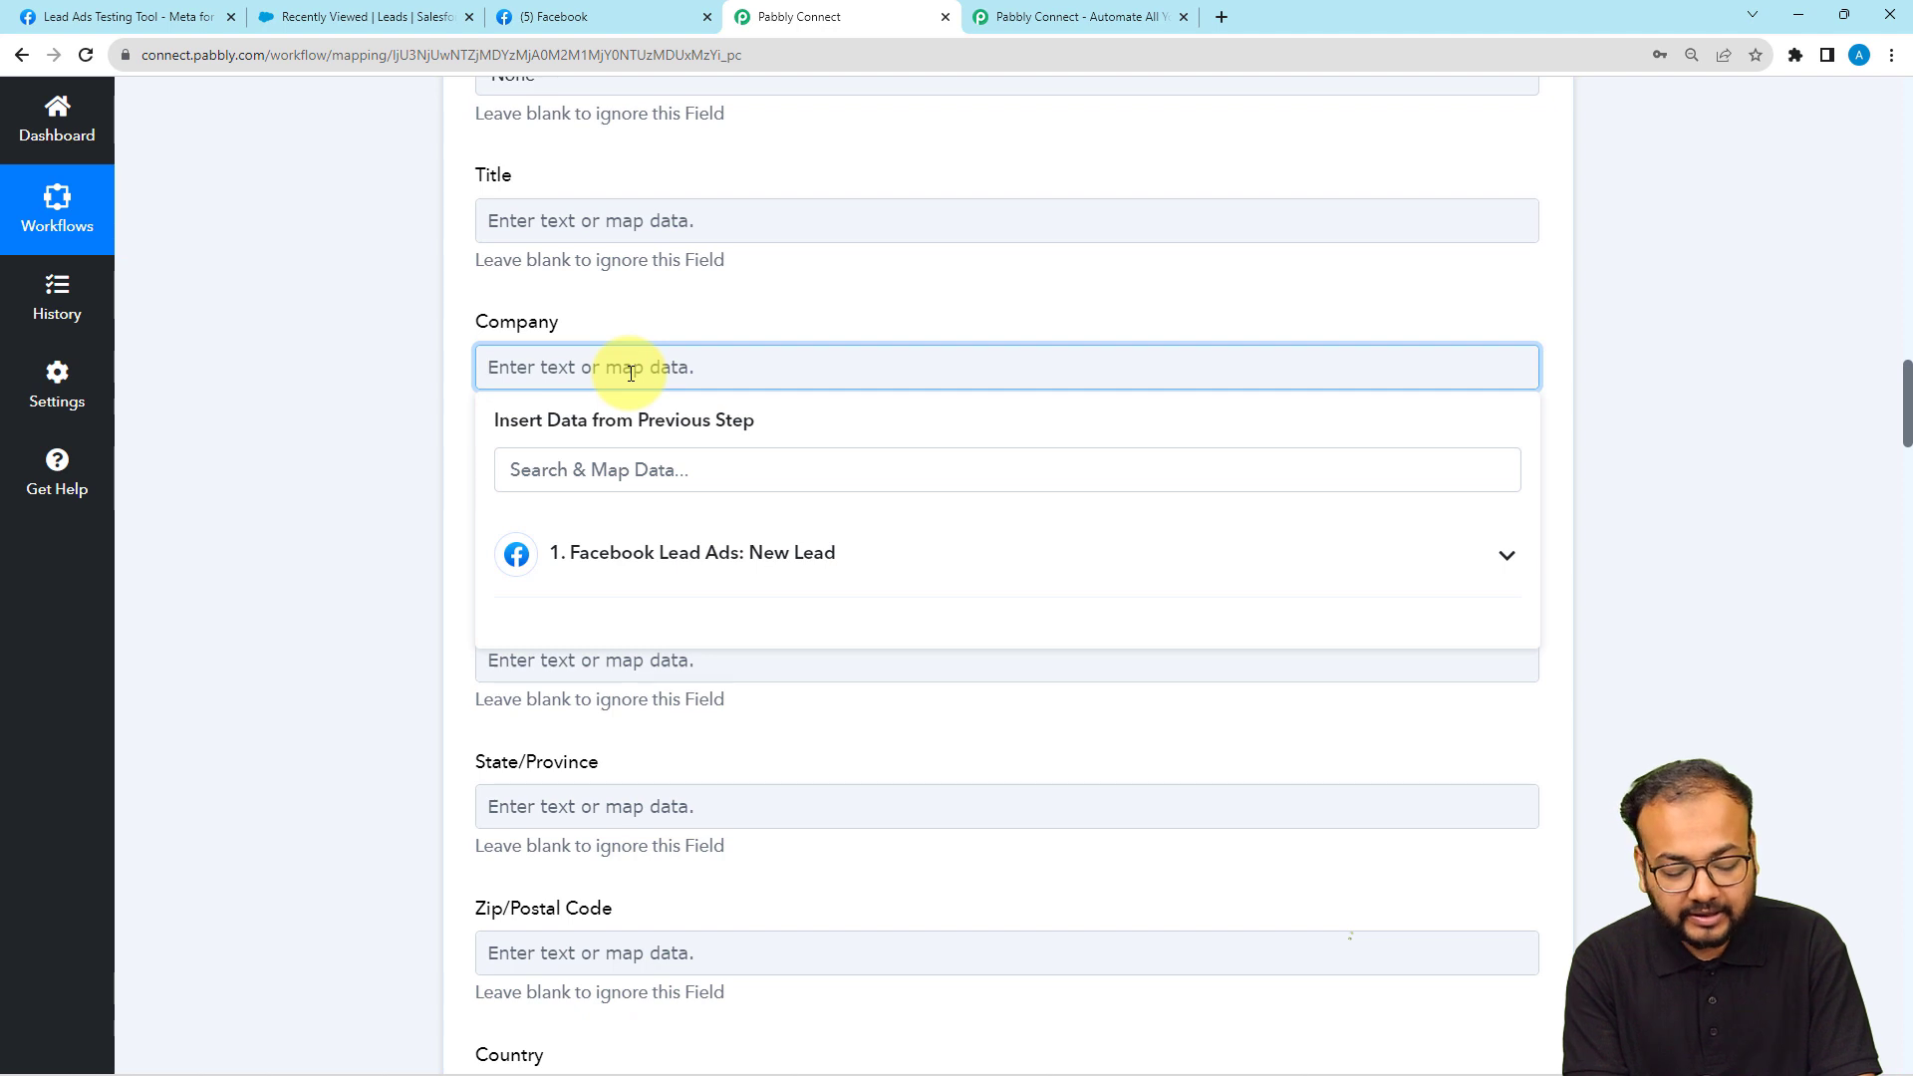
type("Fa")
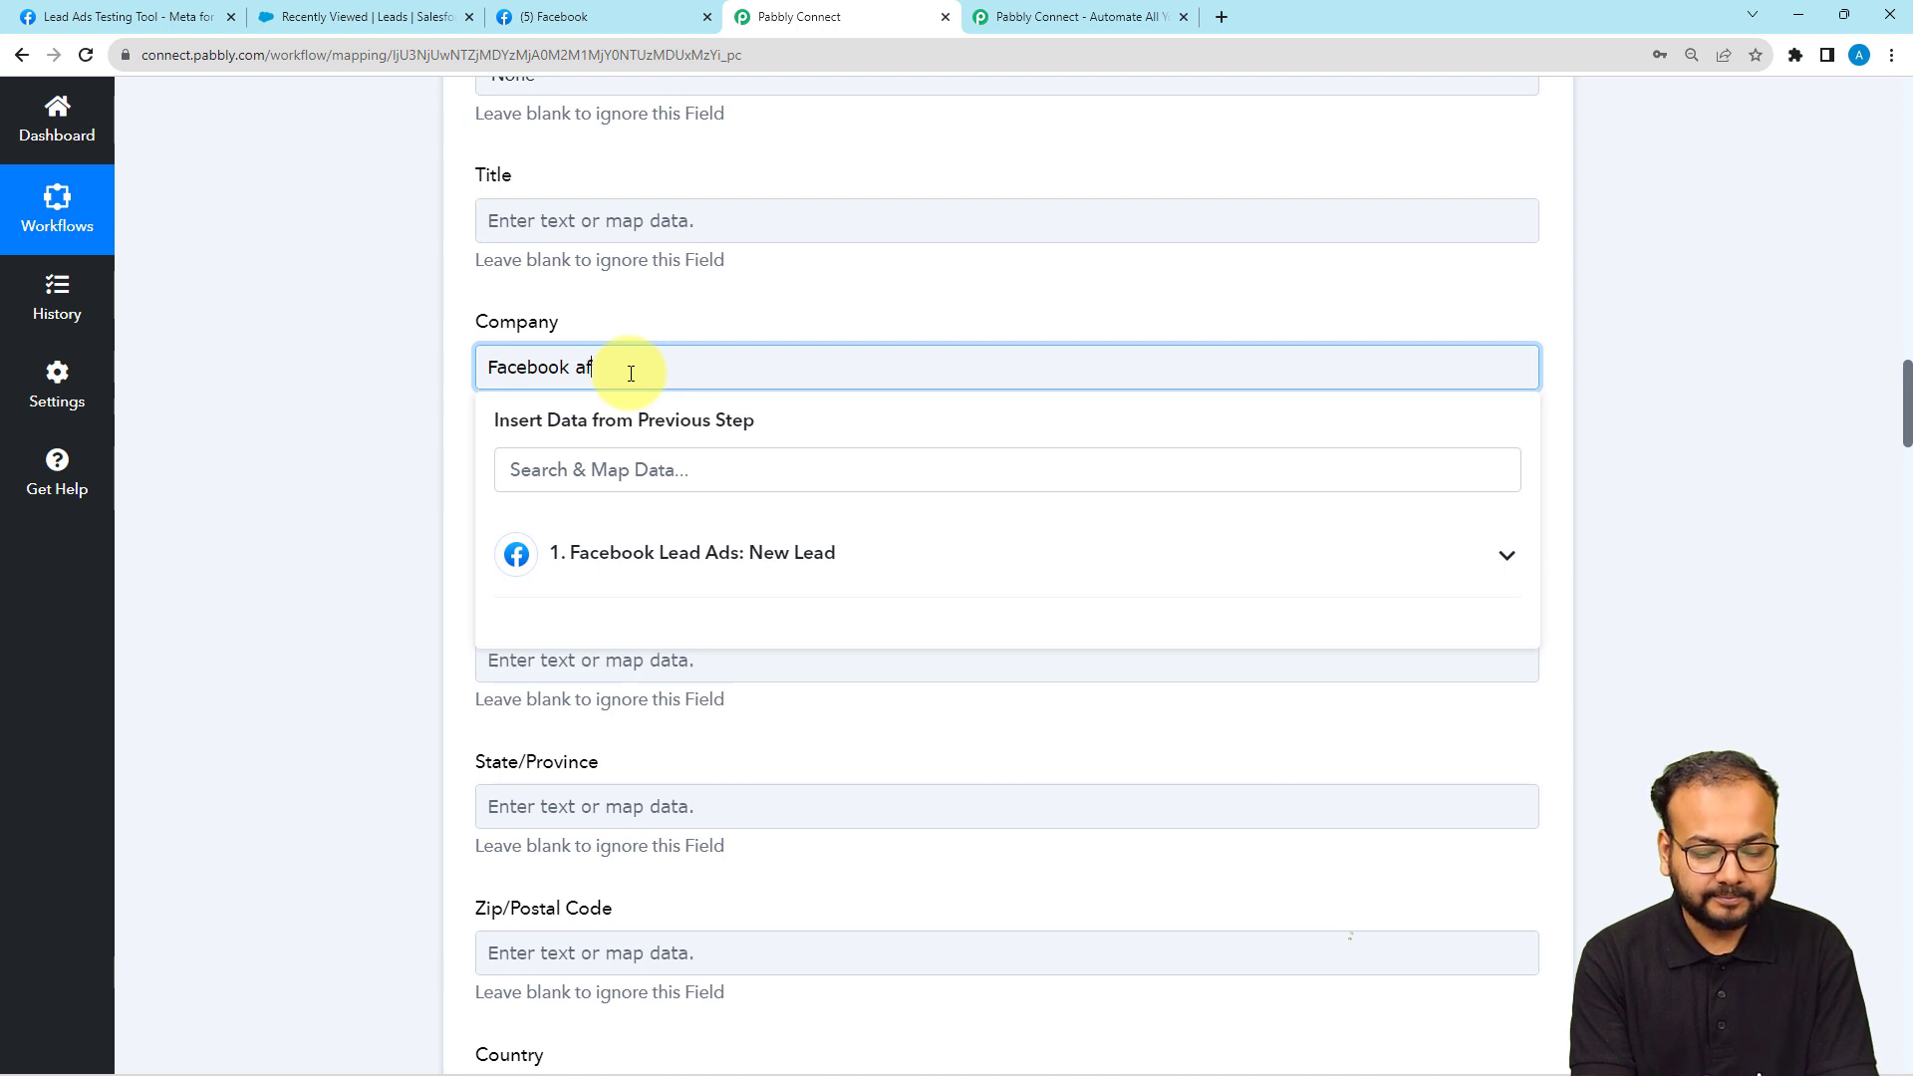
type("cebook ads")
left_click(433, 259)
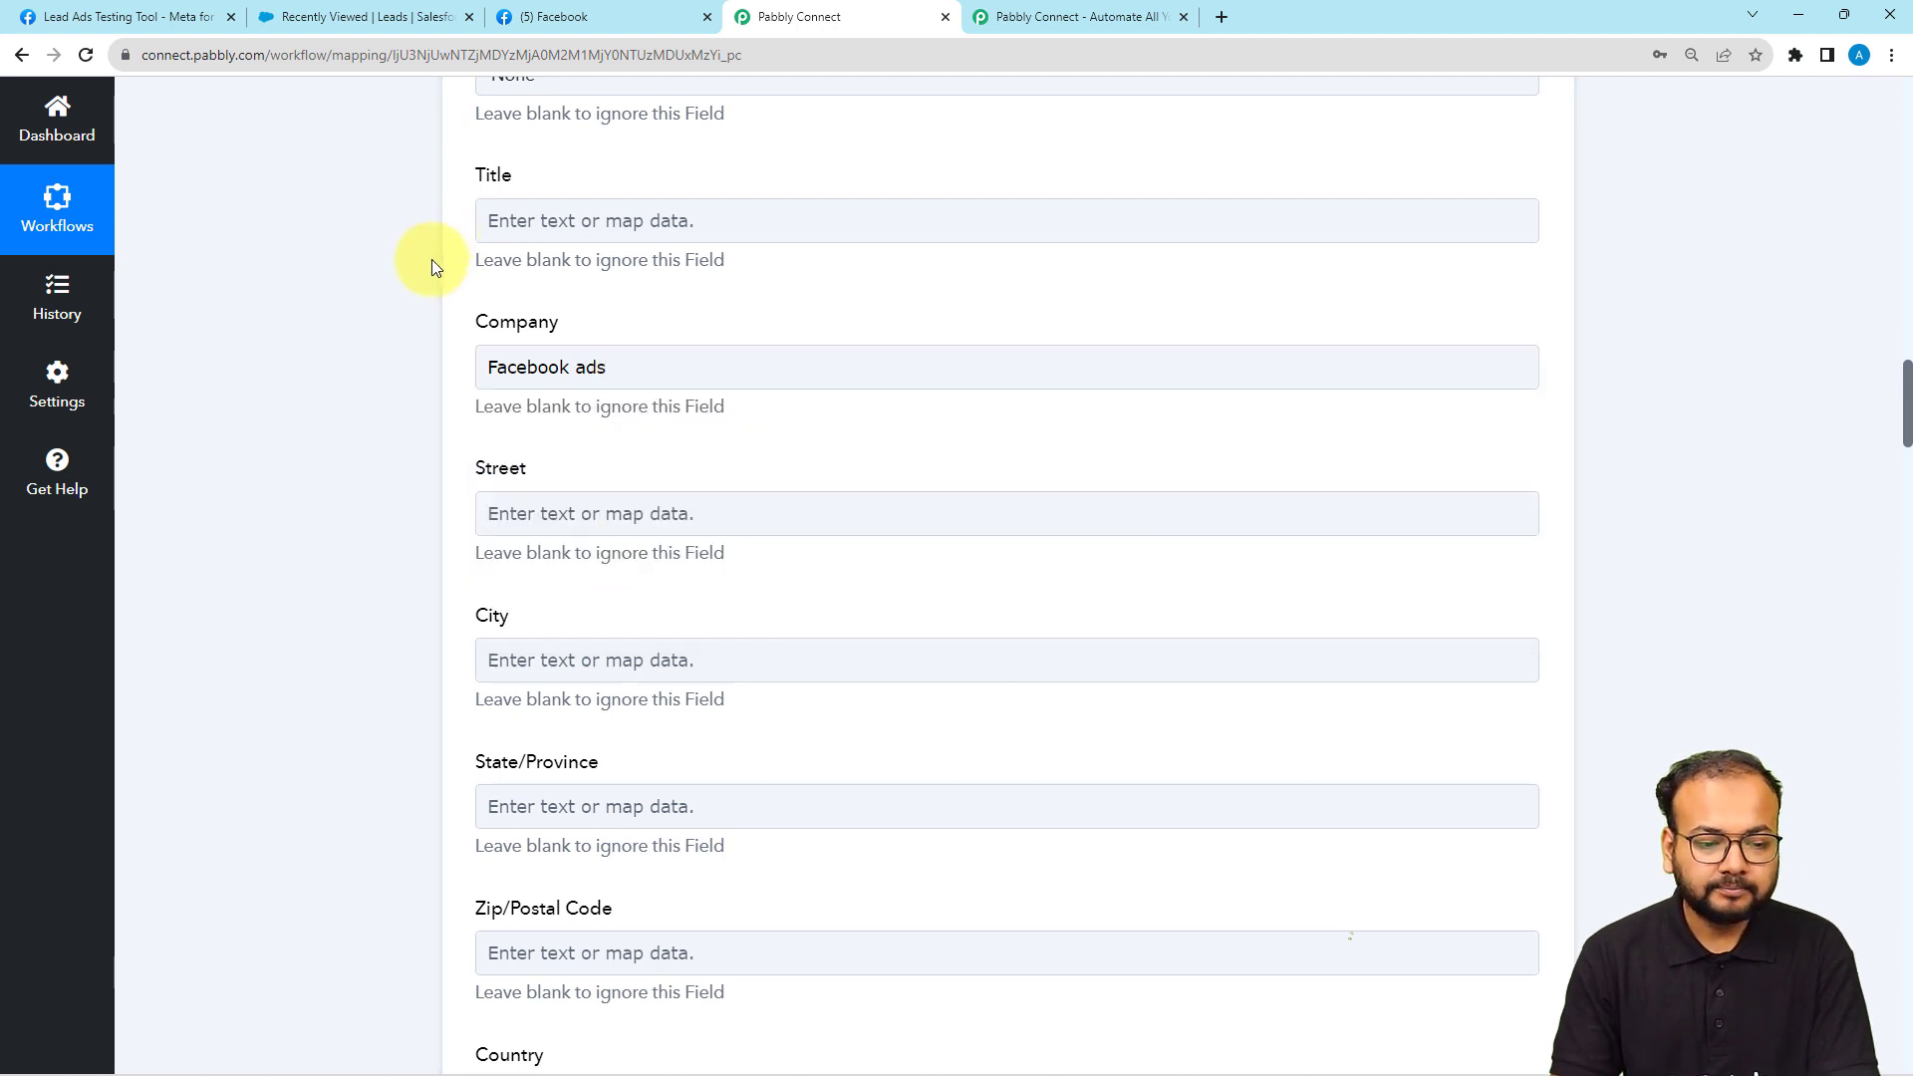
Step: Map the lead's Mobile Phone field to Res2 Phone Number from the Facebook Lead Ads step
scroll(392, 385, "down", 2)
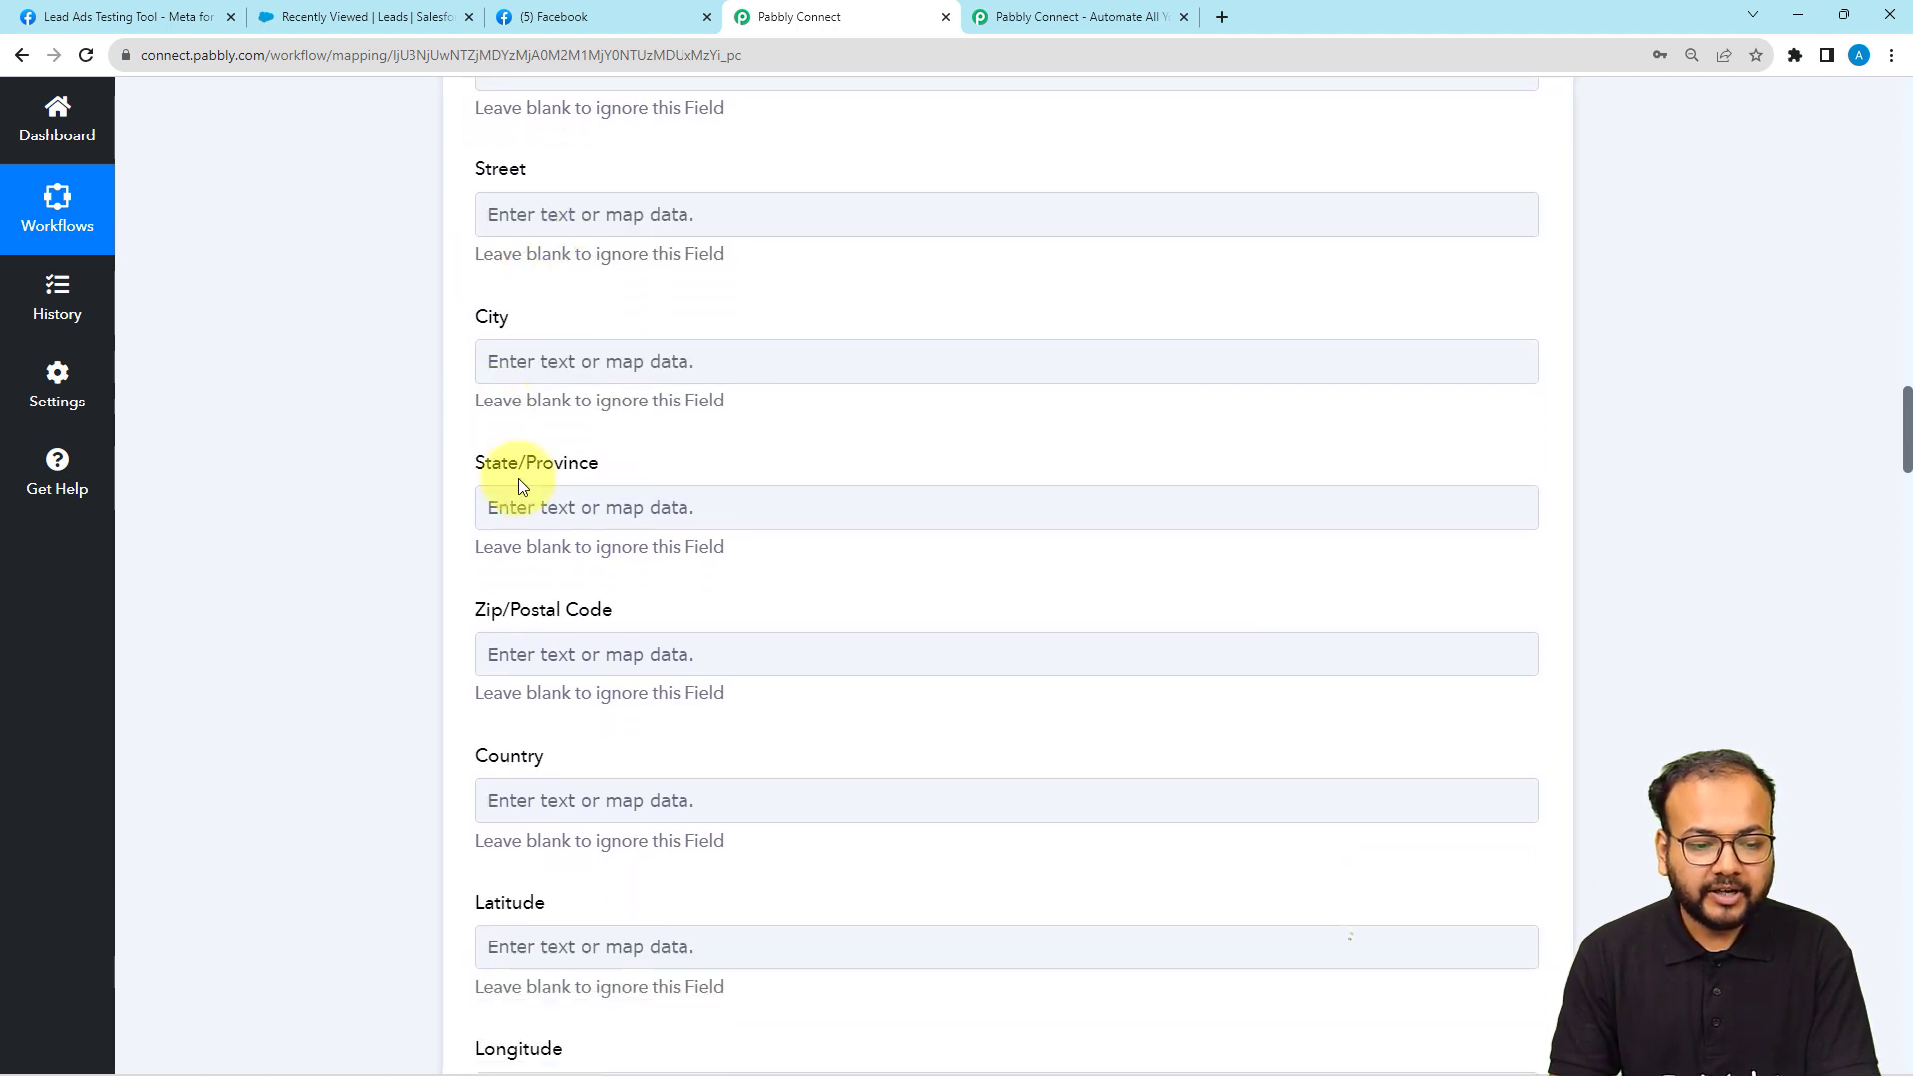
scroll(518, 478, "down", 3)
scroll(526, 487, "down", 5)
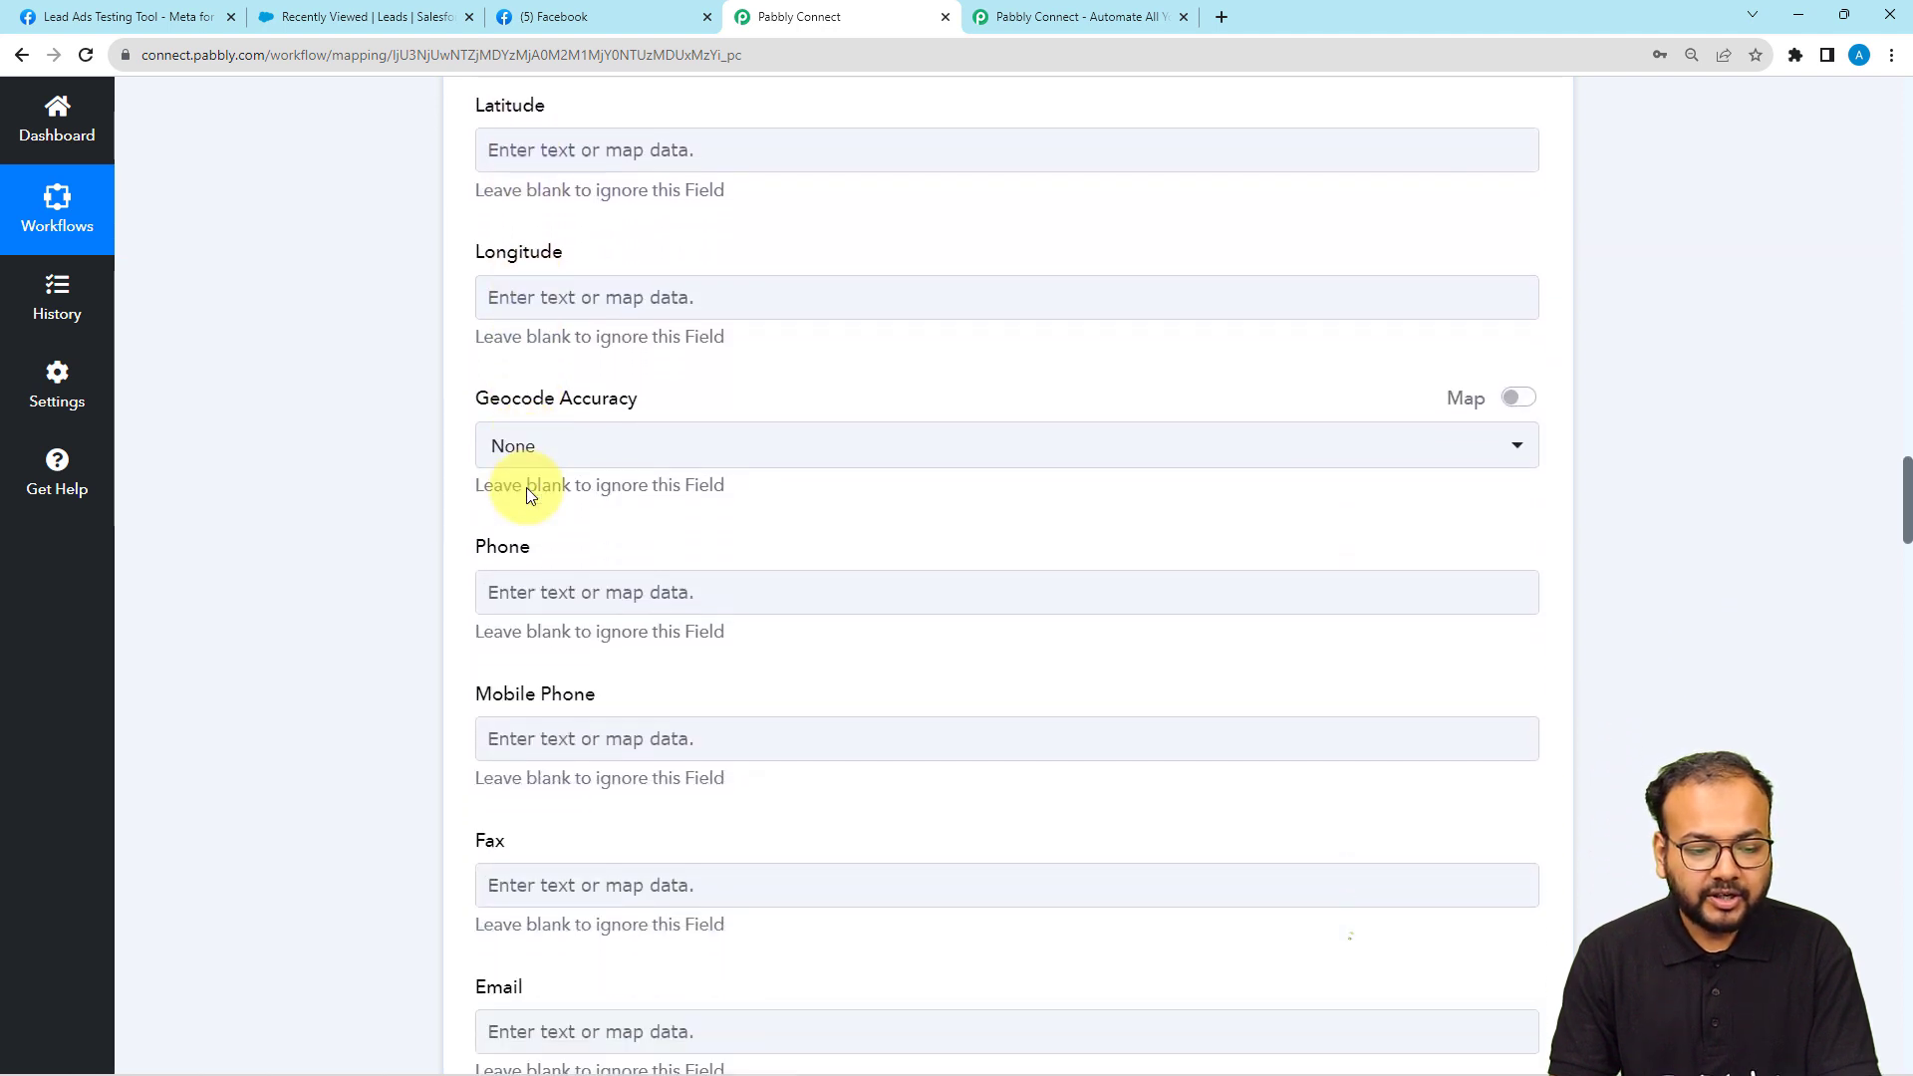
scroll(525, 487, "down", 2)
left_click(513, 538)
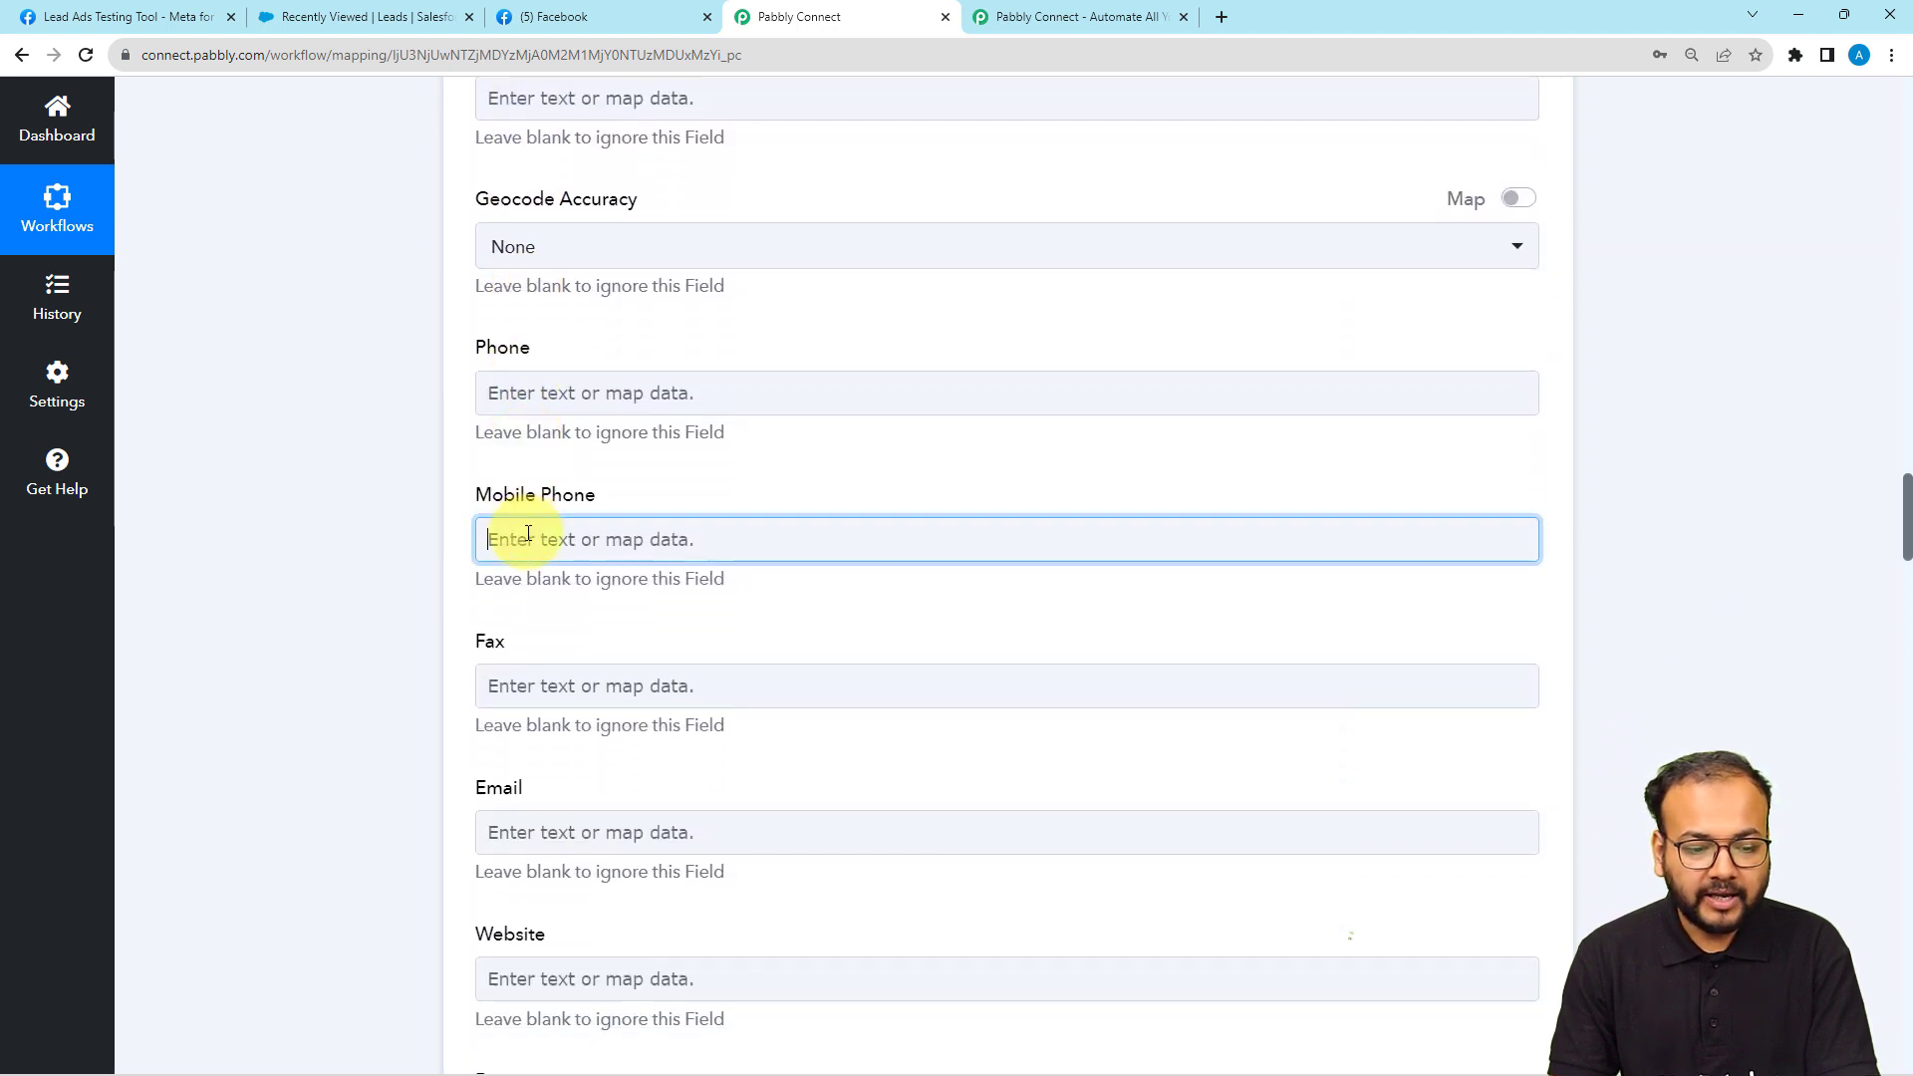
scroll(628, 840, "down", 2)
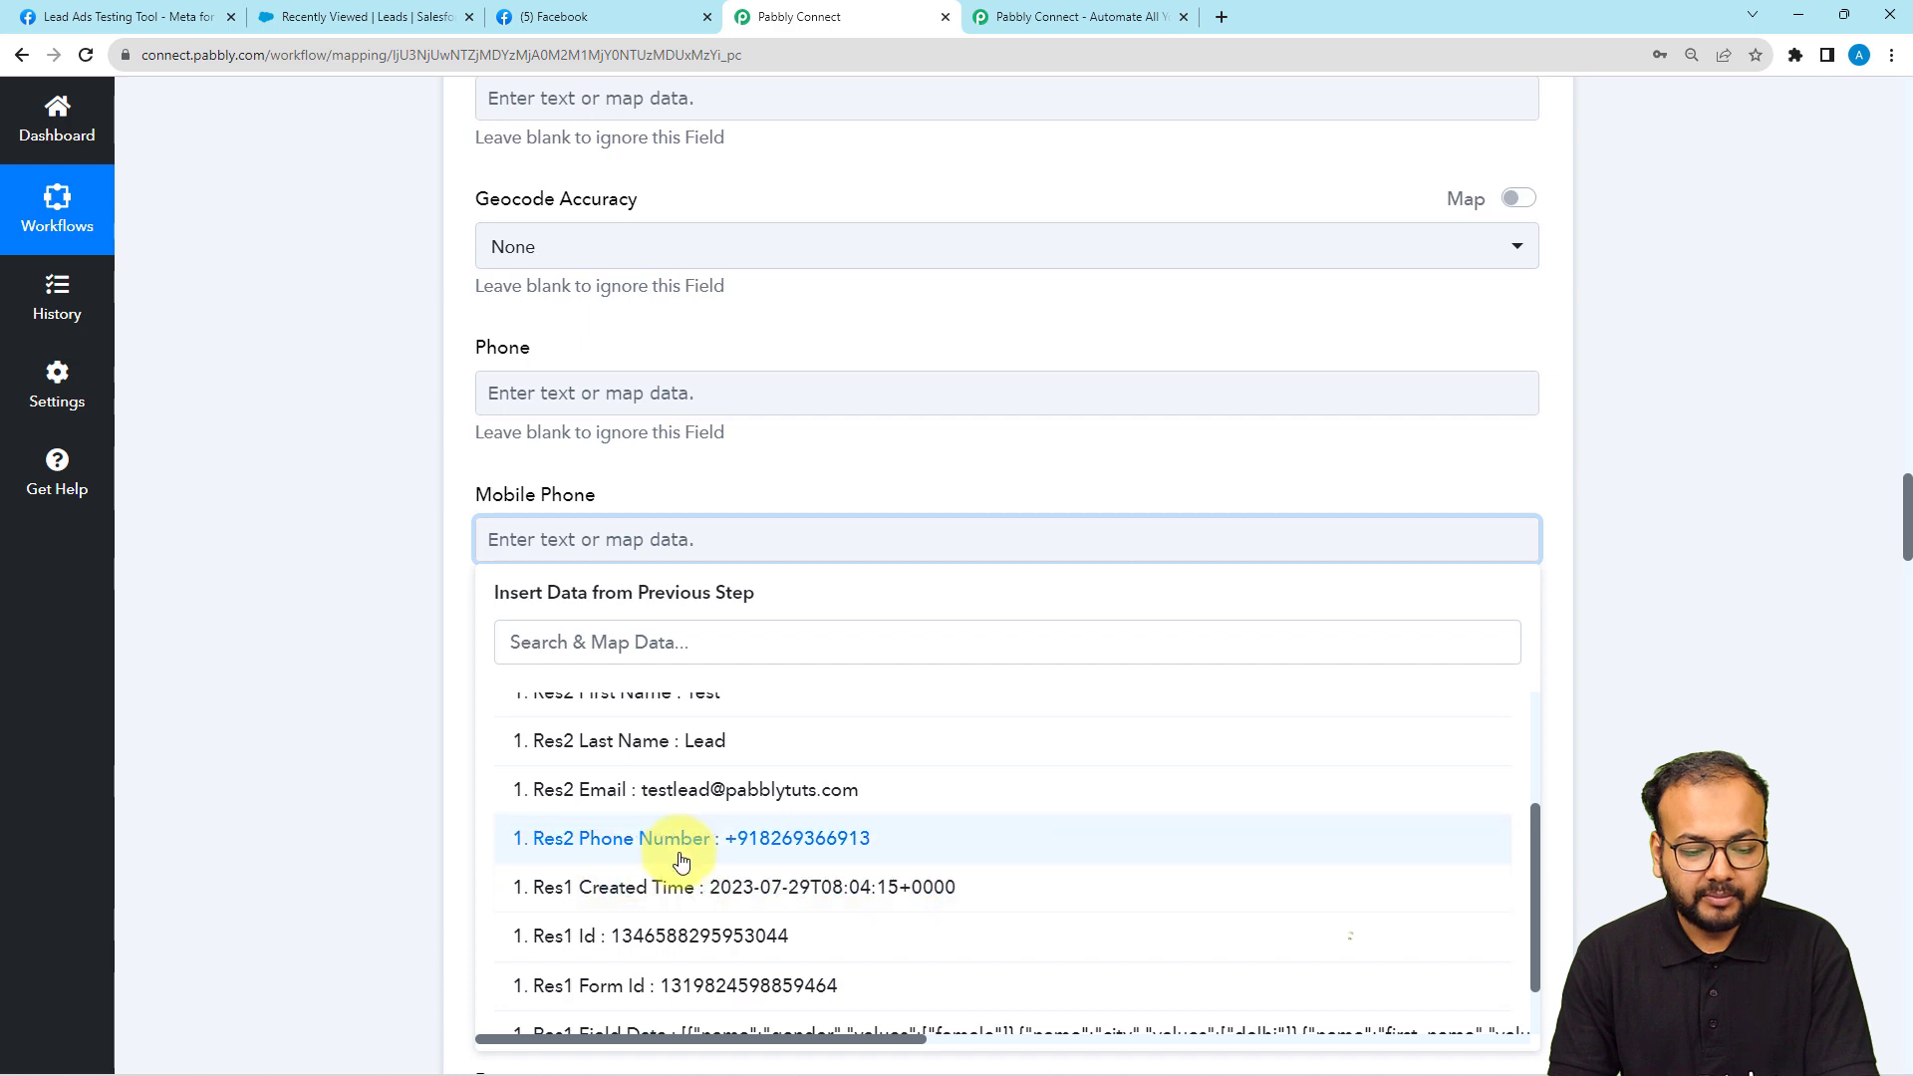
left_click(638, 838)
Step: Map the lead's Email field to Res2 Email from the Facebook Lead Ads step
scroll(363, 530, "down", 6)
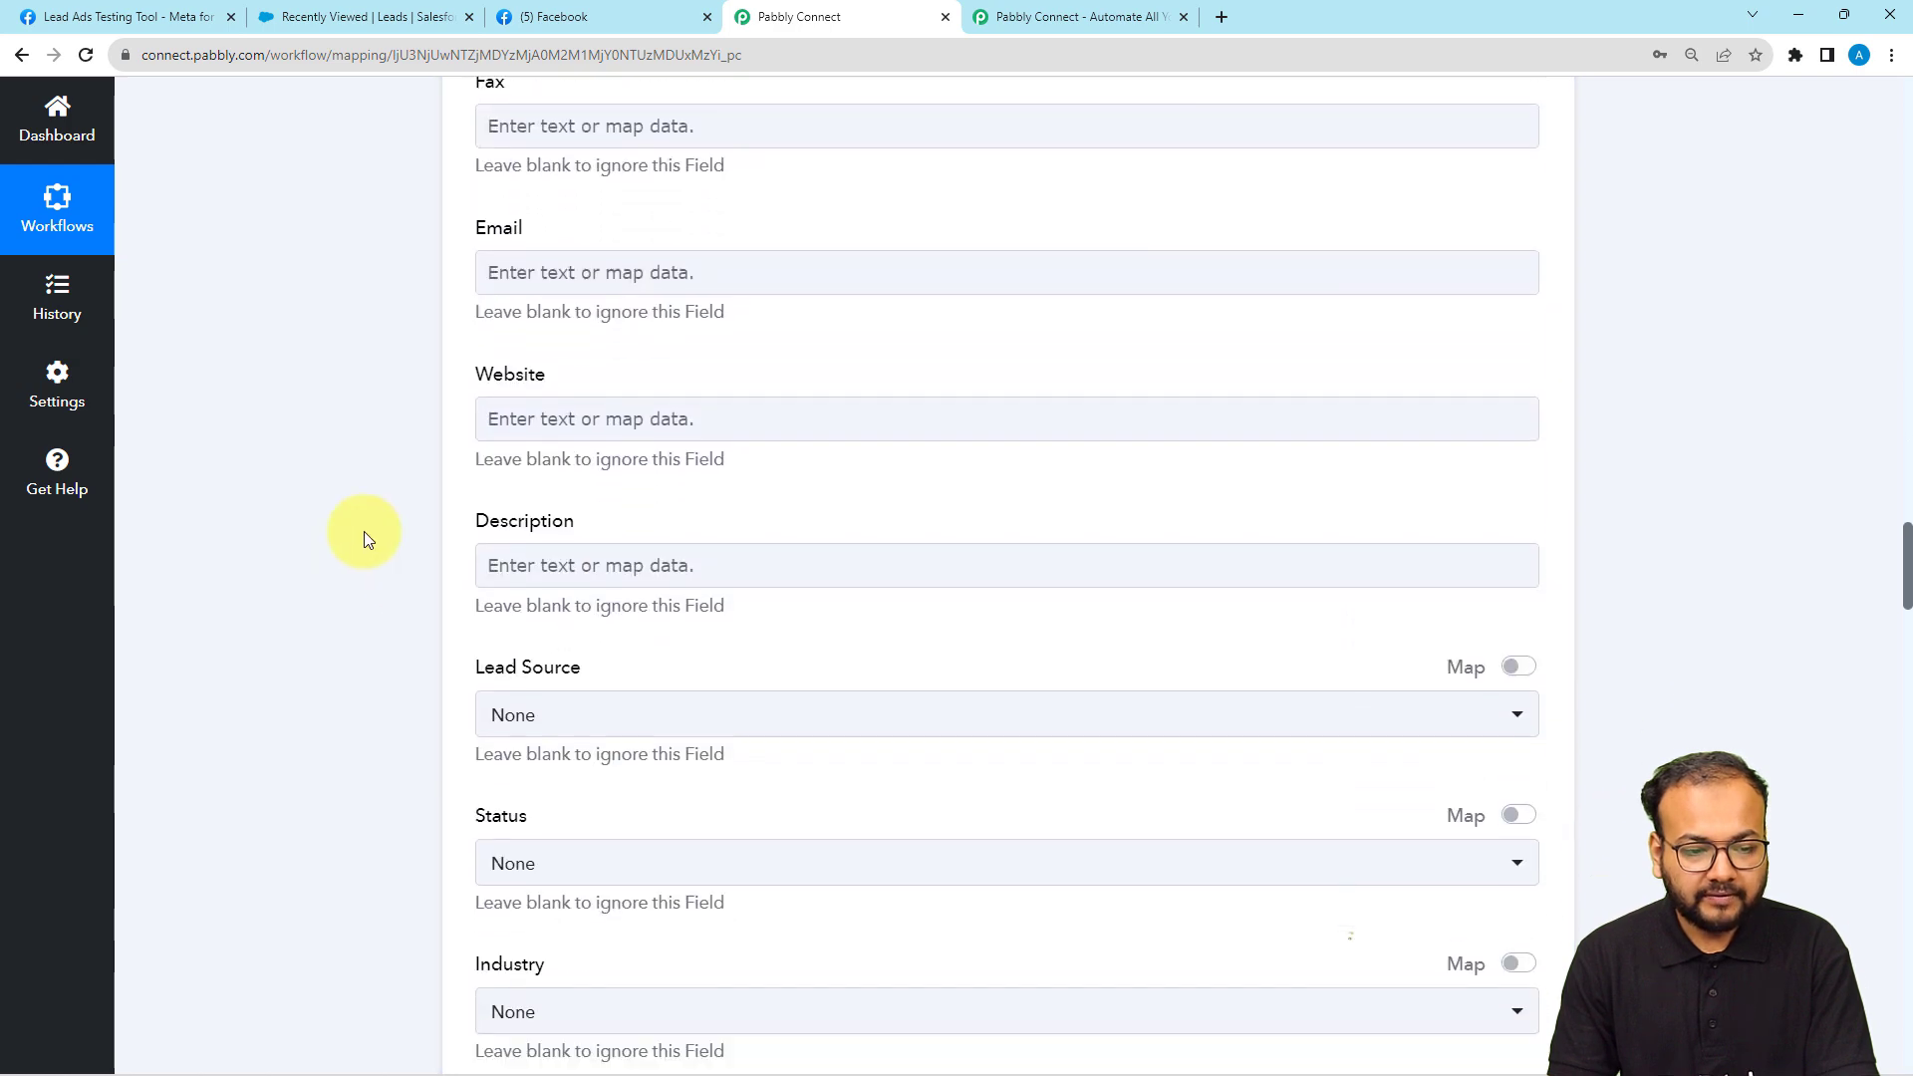
left_click(534, 249)
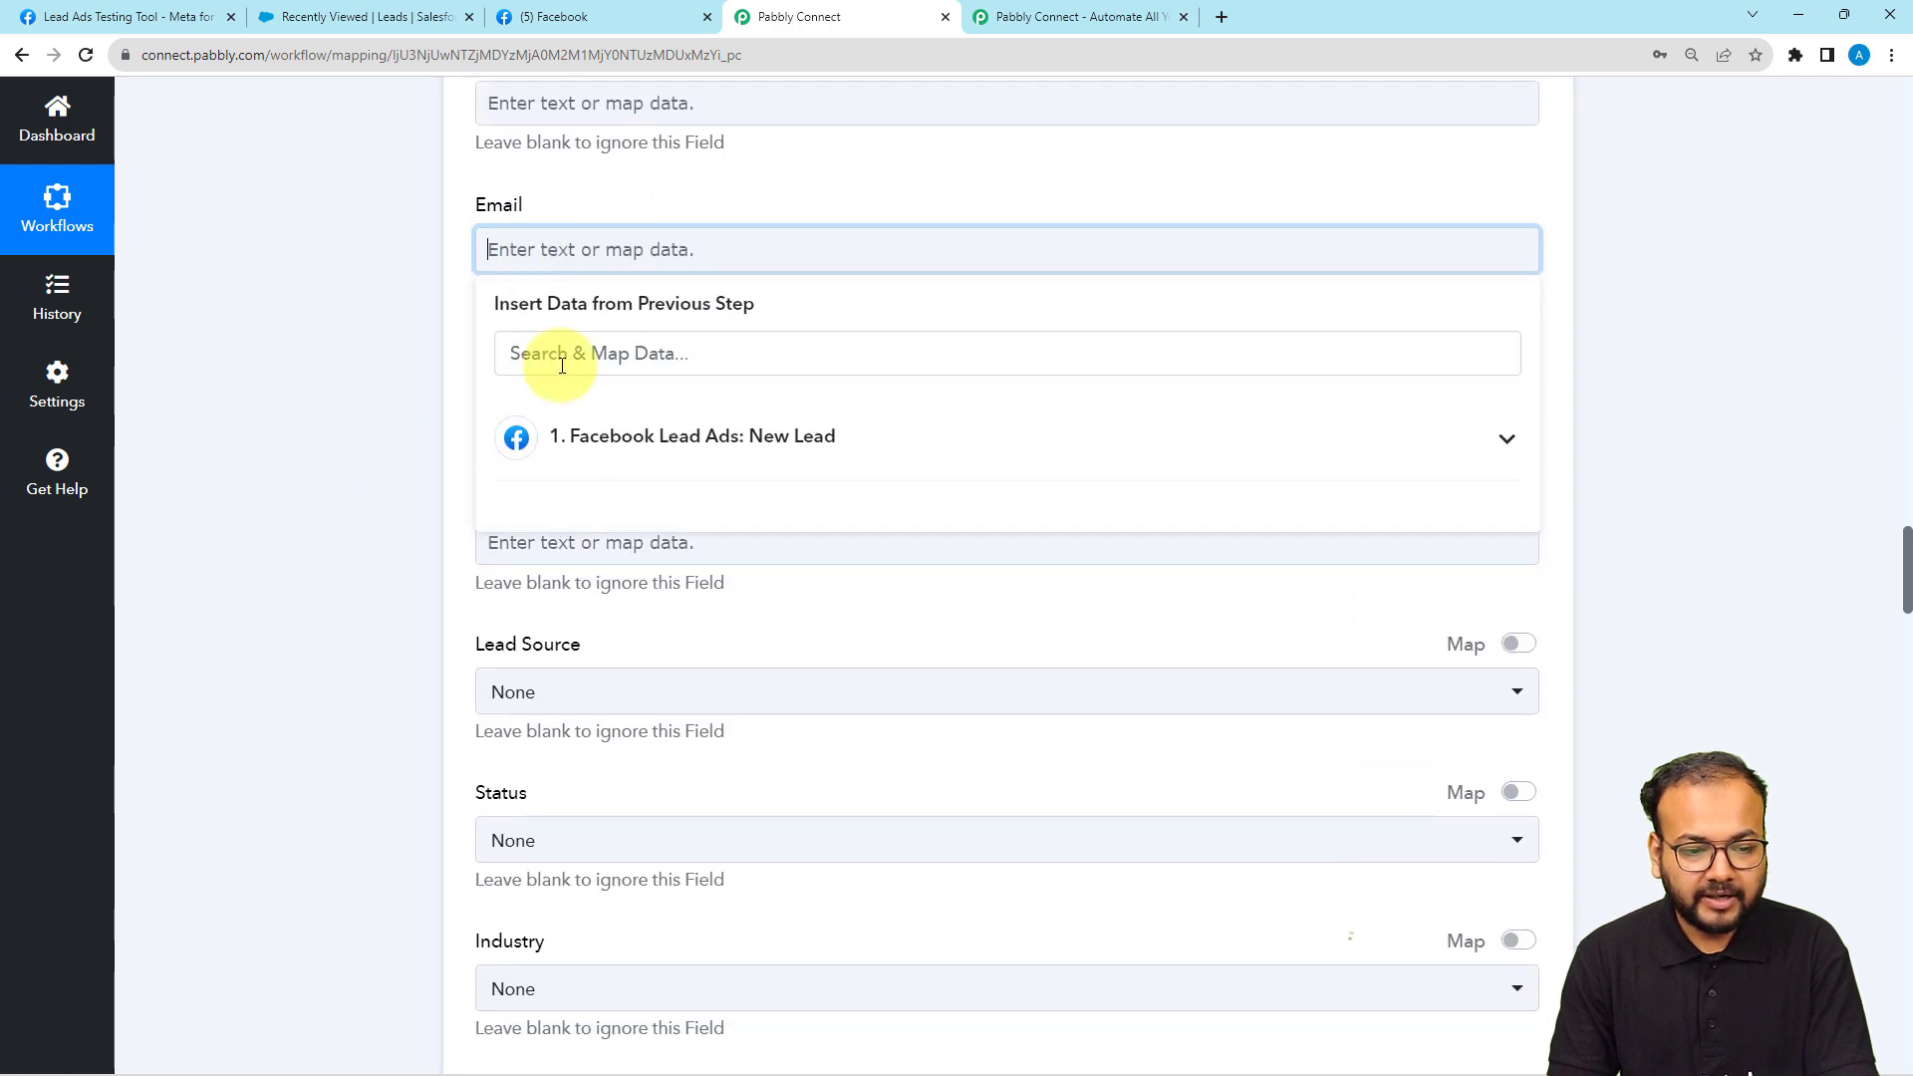
left_click(568, 435)
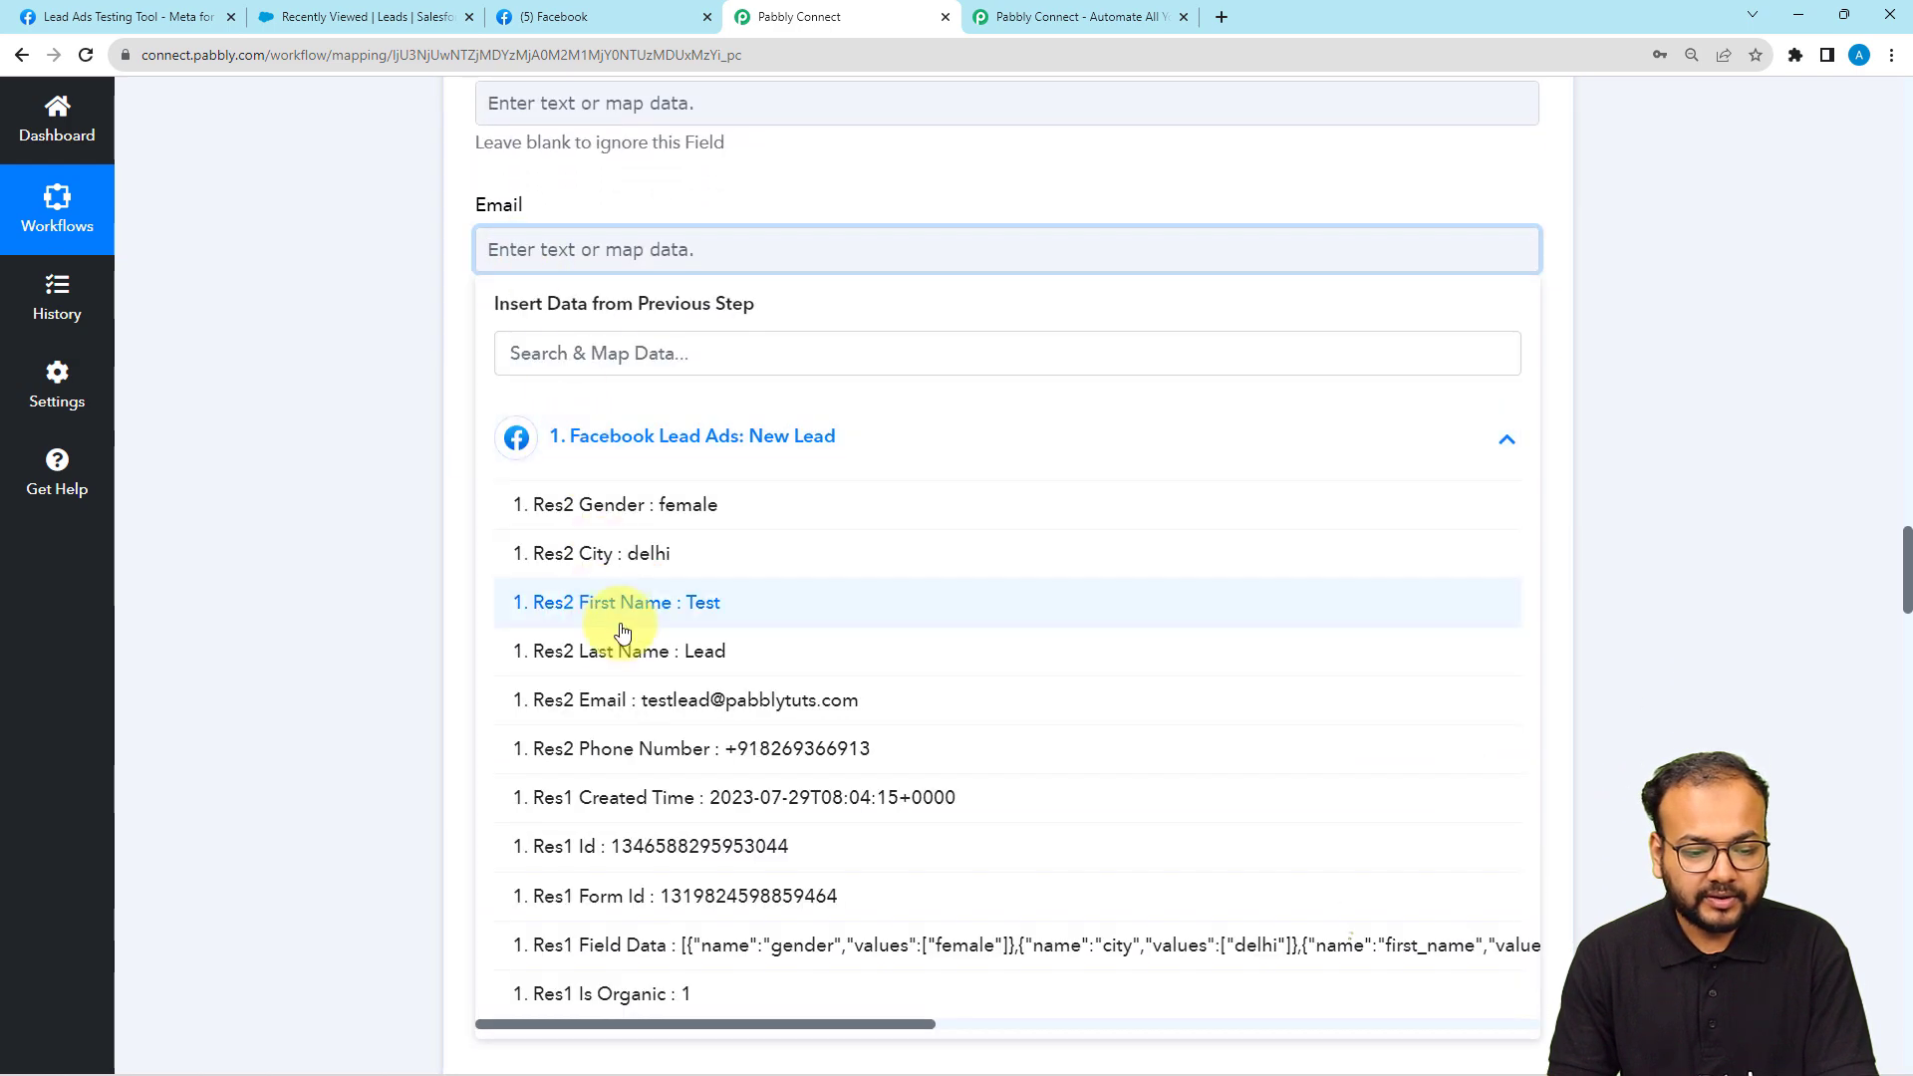
left_click(660, 701)
Step: Set the Lead Source of the Salesforce lead record to Web
scroll(317, 458, "down", 2)
scroll(317, 458, "down", 2)
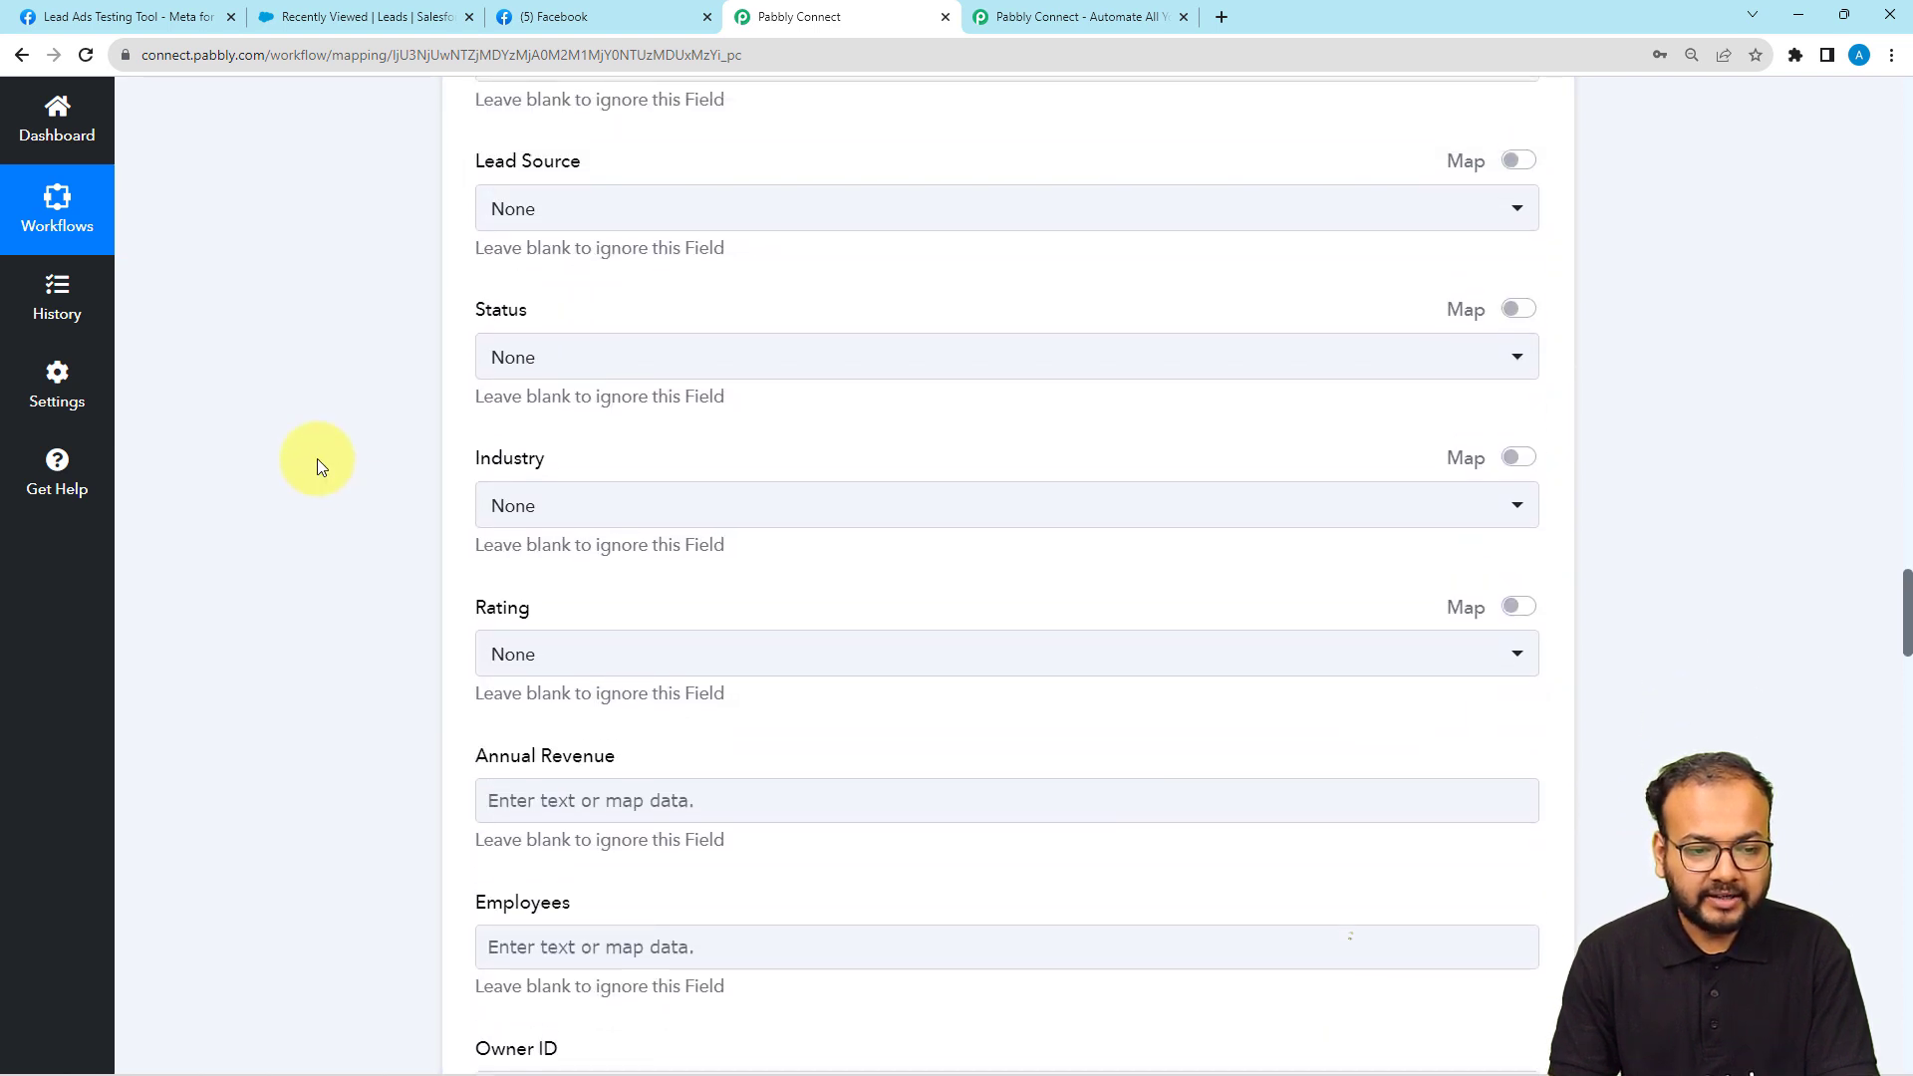
scroll(316, 459, "down", 1)
scroll(317, 458, "up", 2)
left_click(517, 319)
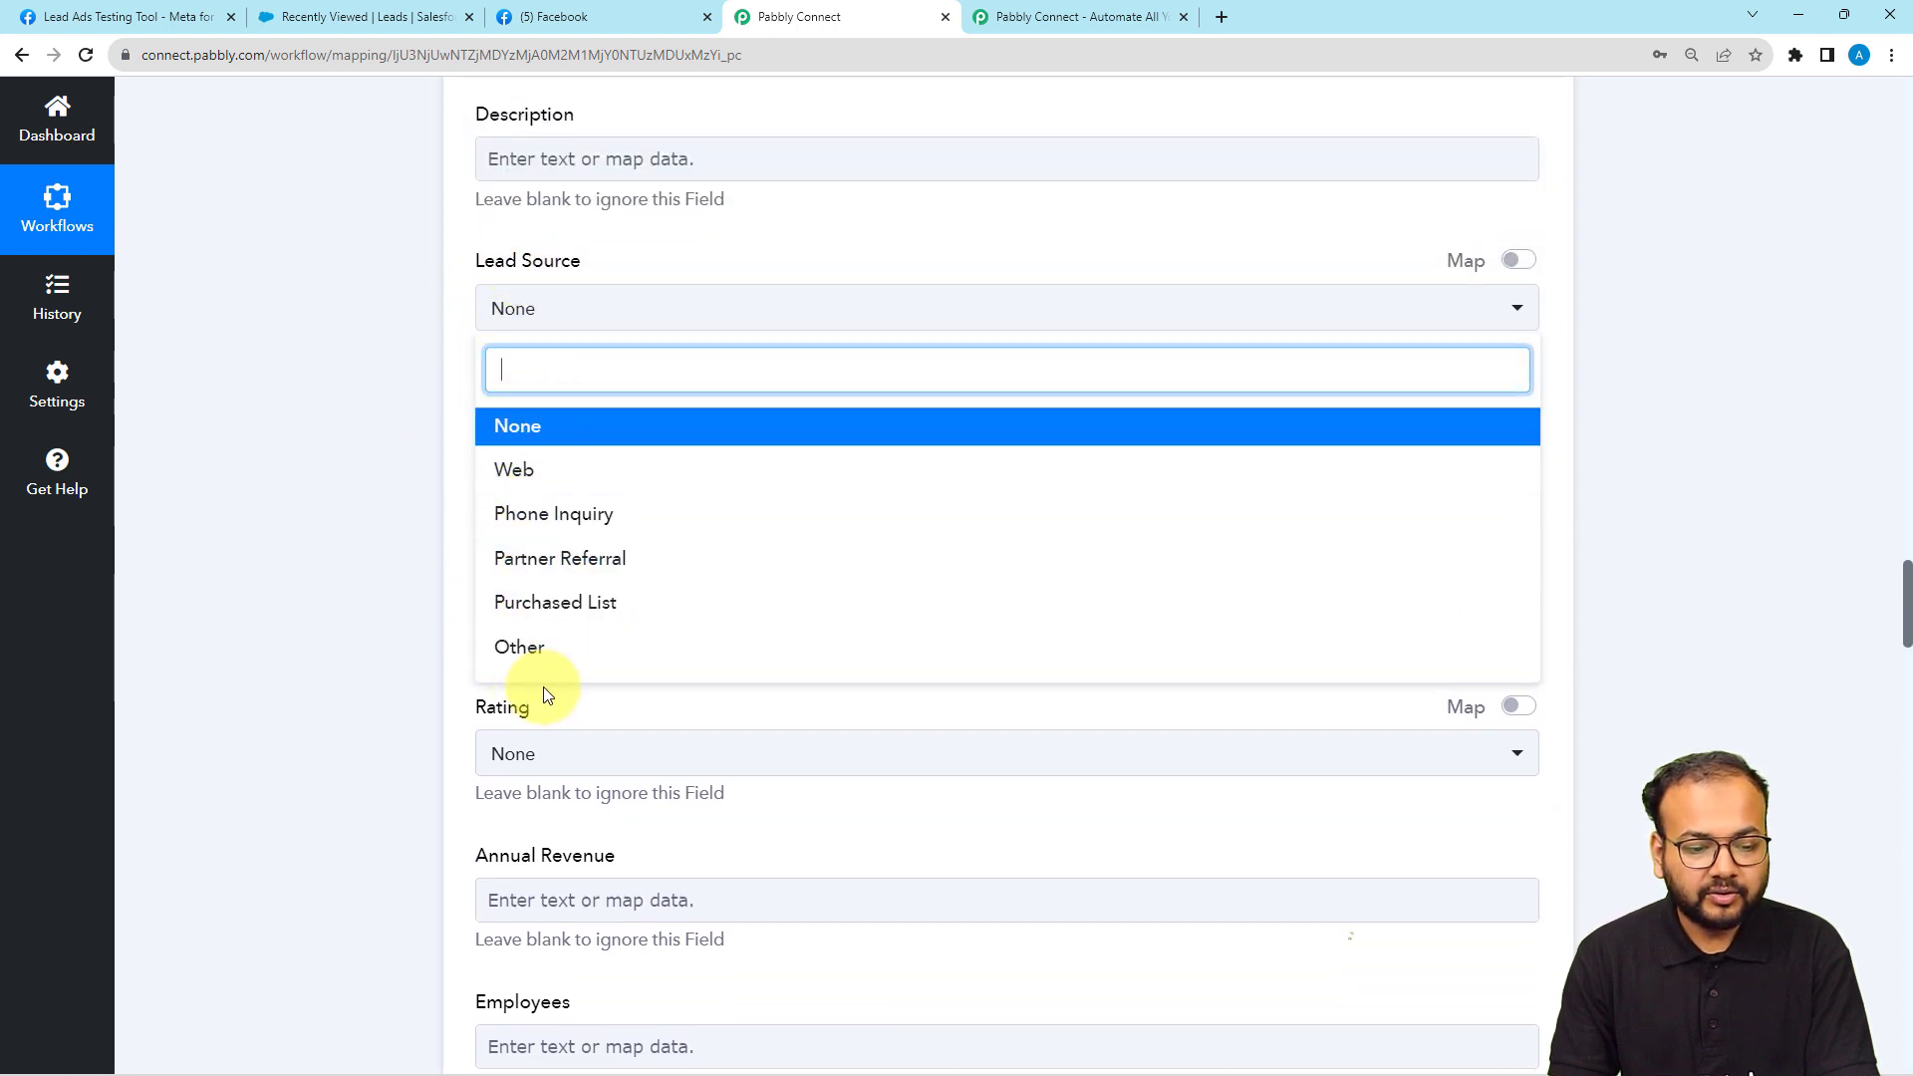
left_click(521, 492)
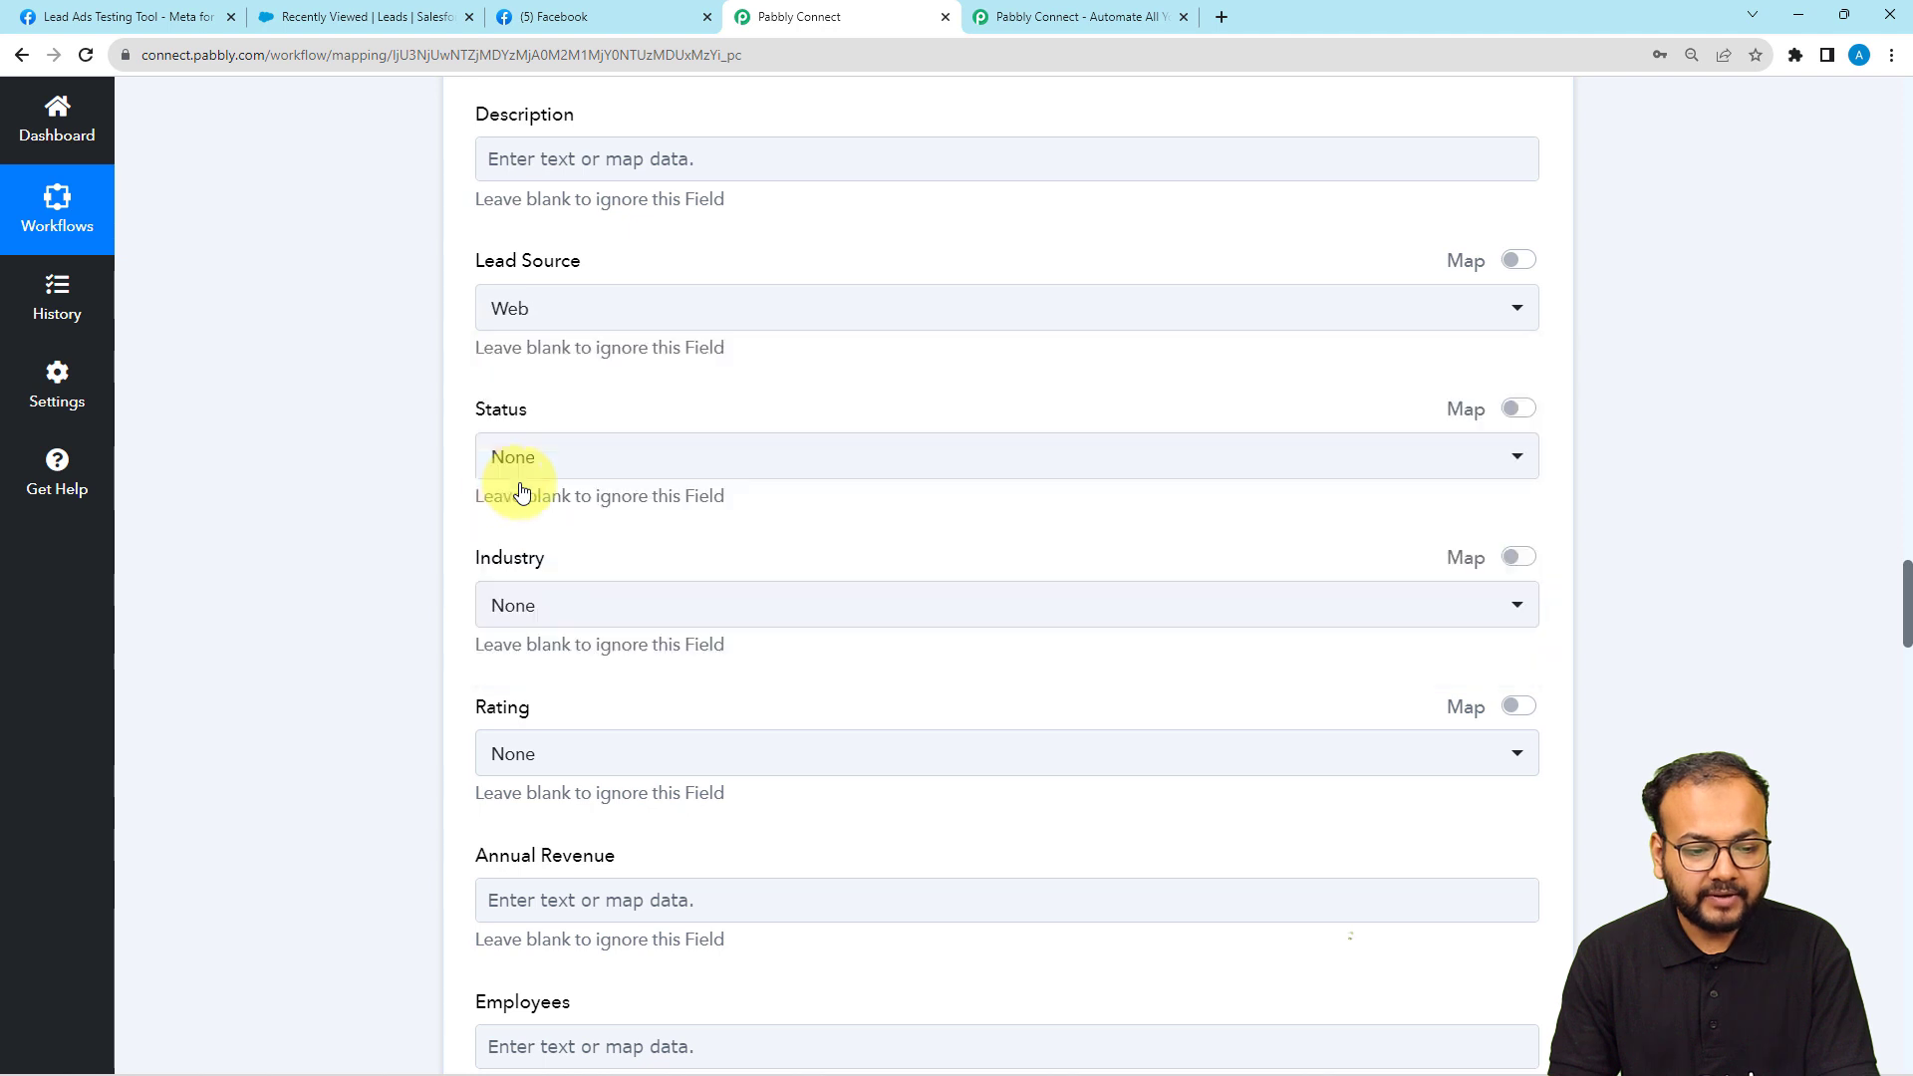
Step: Set the Status of the Salesforce lead record to Working - Contacted
scroll(379, 442, "down", 2)
left_click(666, 273)
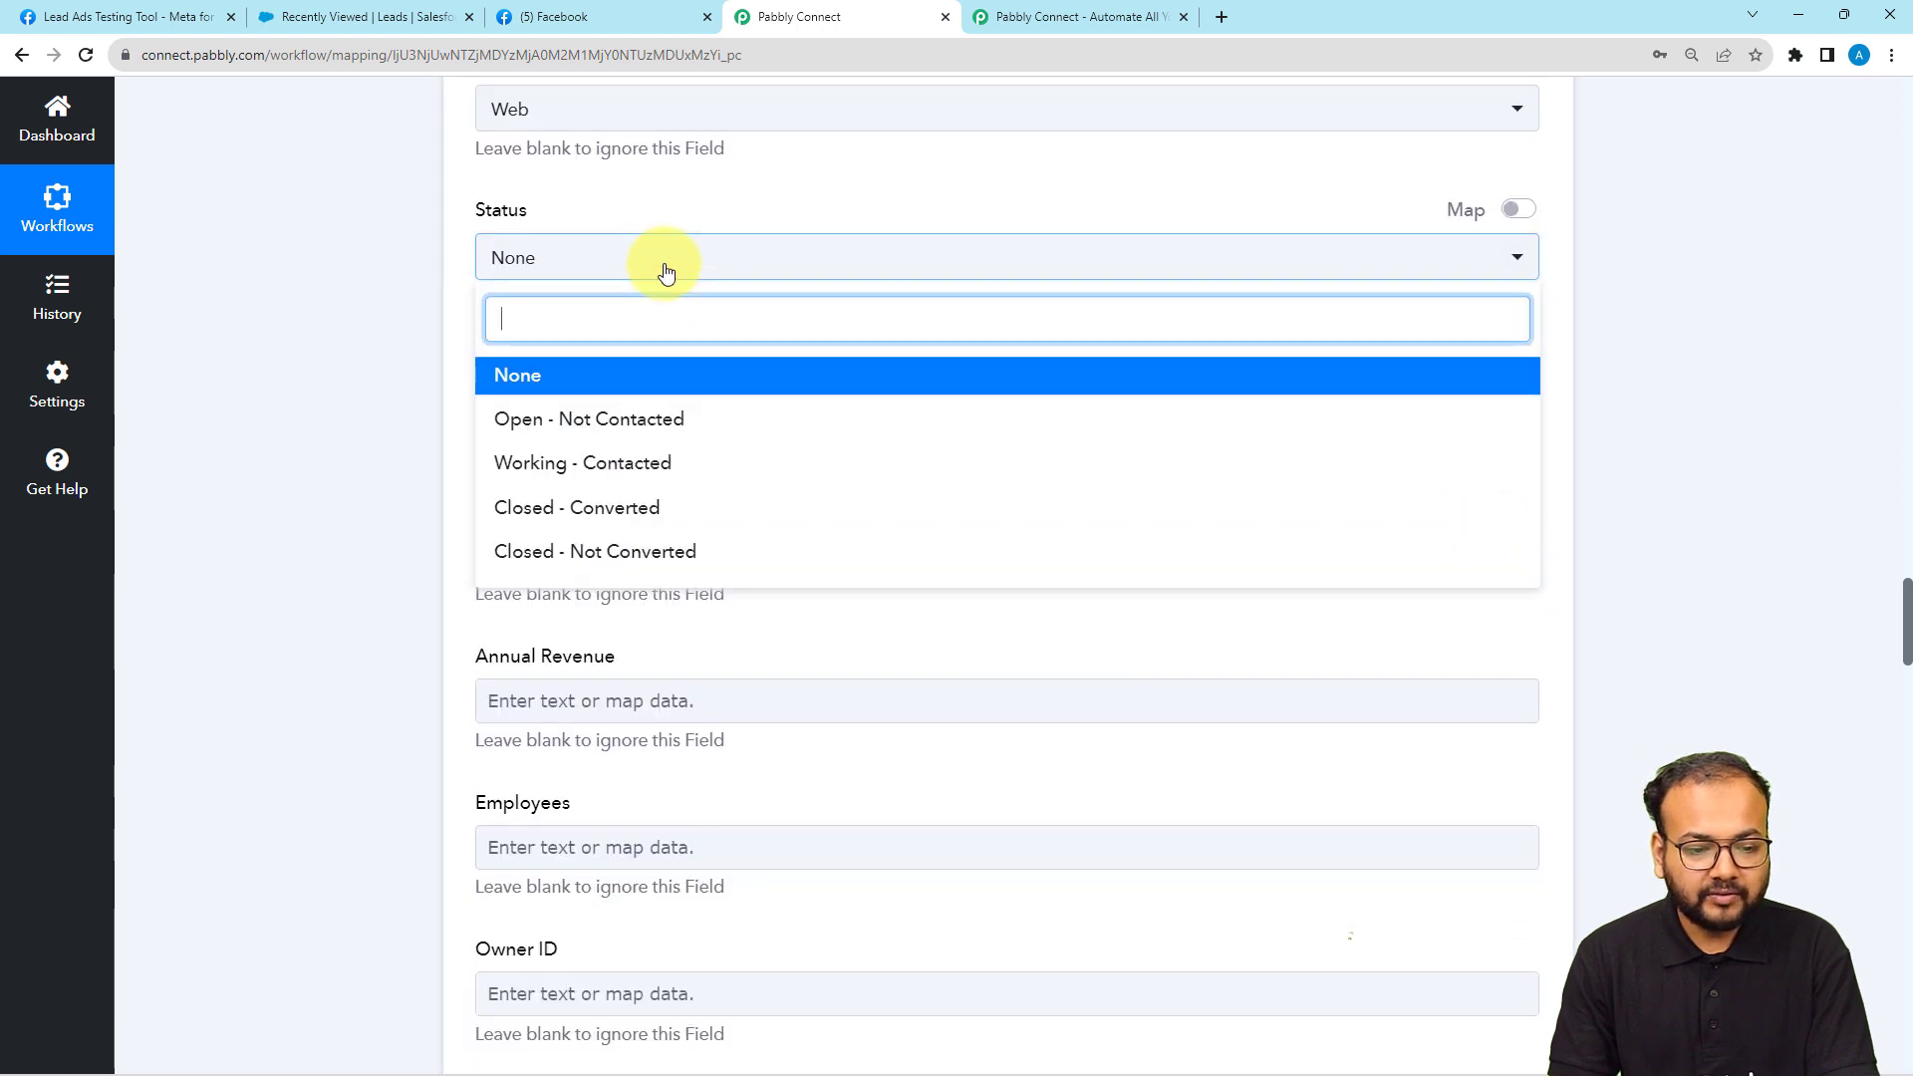
left_click(523, 470)
scroll(555, 342, "down", 1)
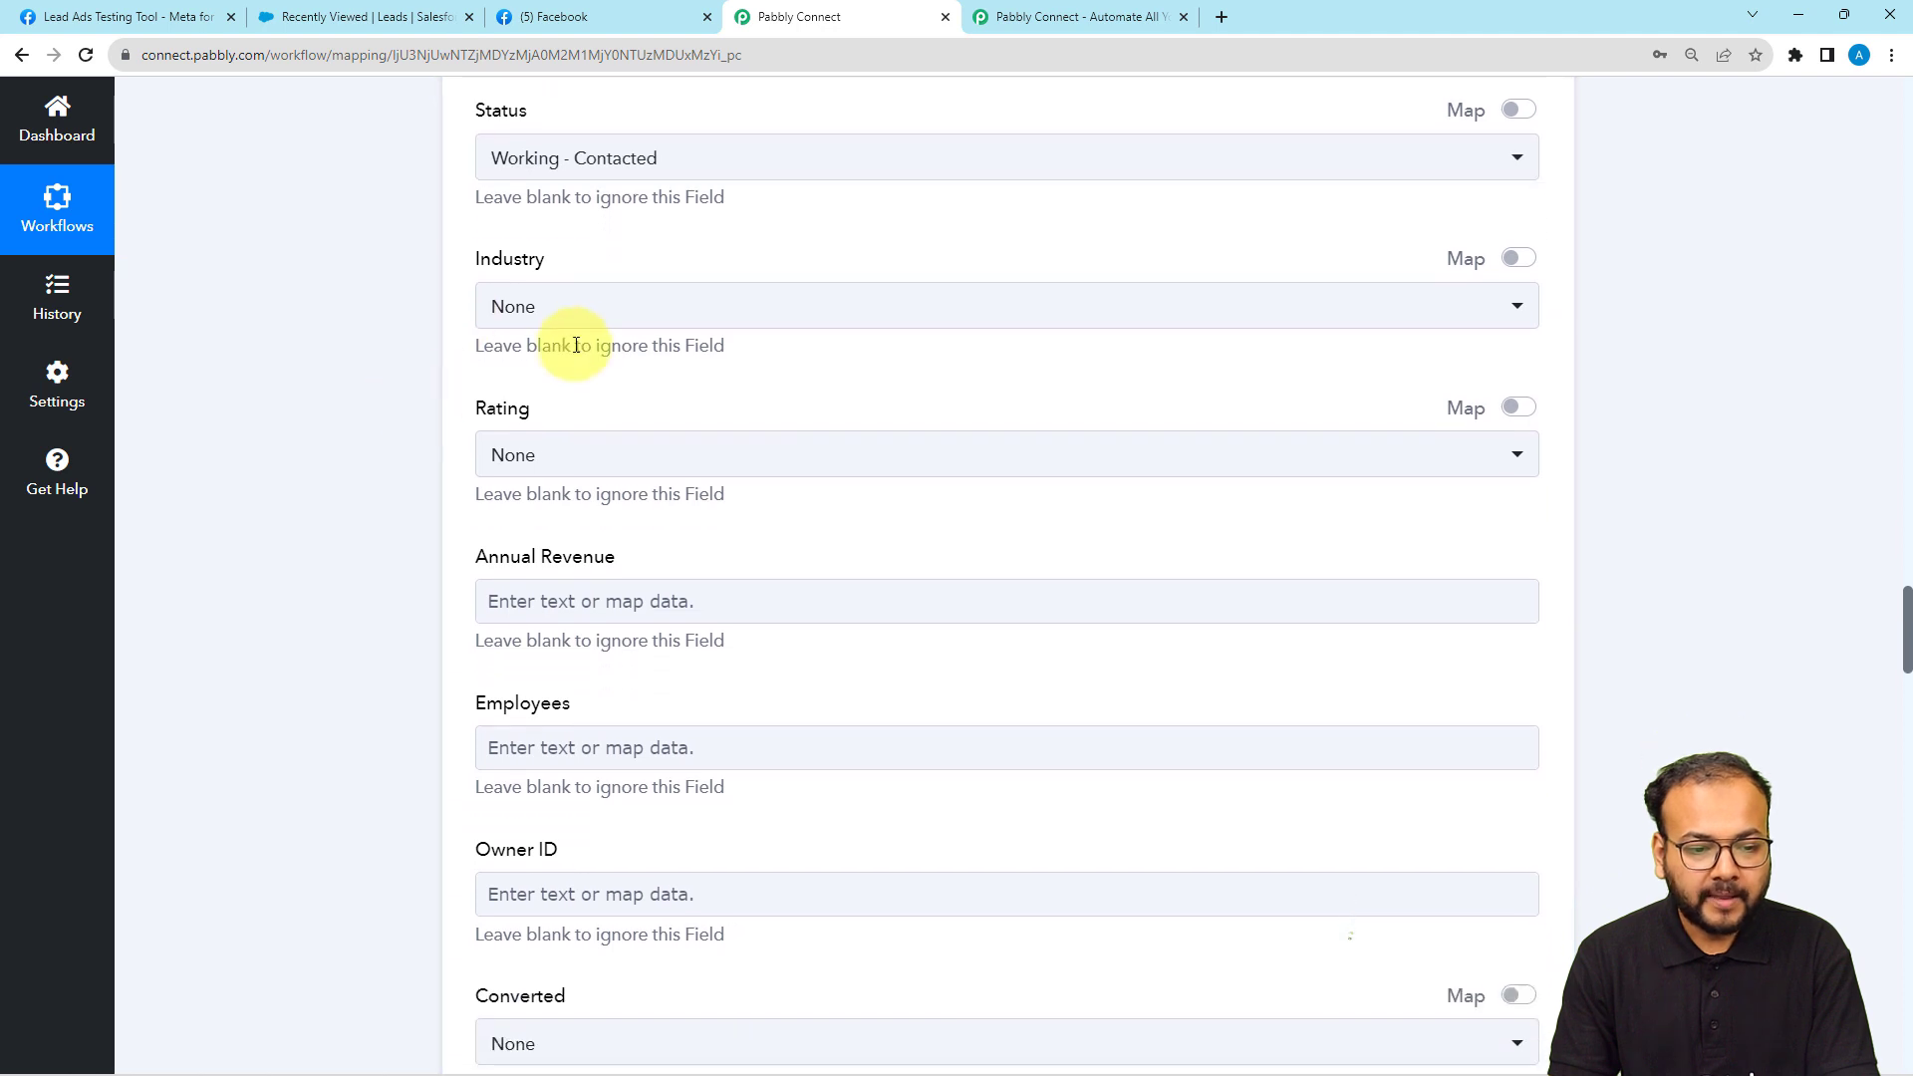
Step: Check the available Industry options and set the Rating of the Salesforce lead record to Warm
left_click(571, 317)
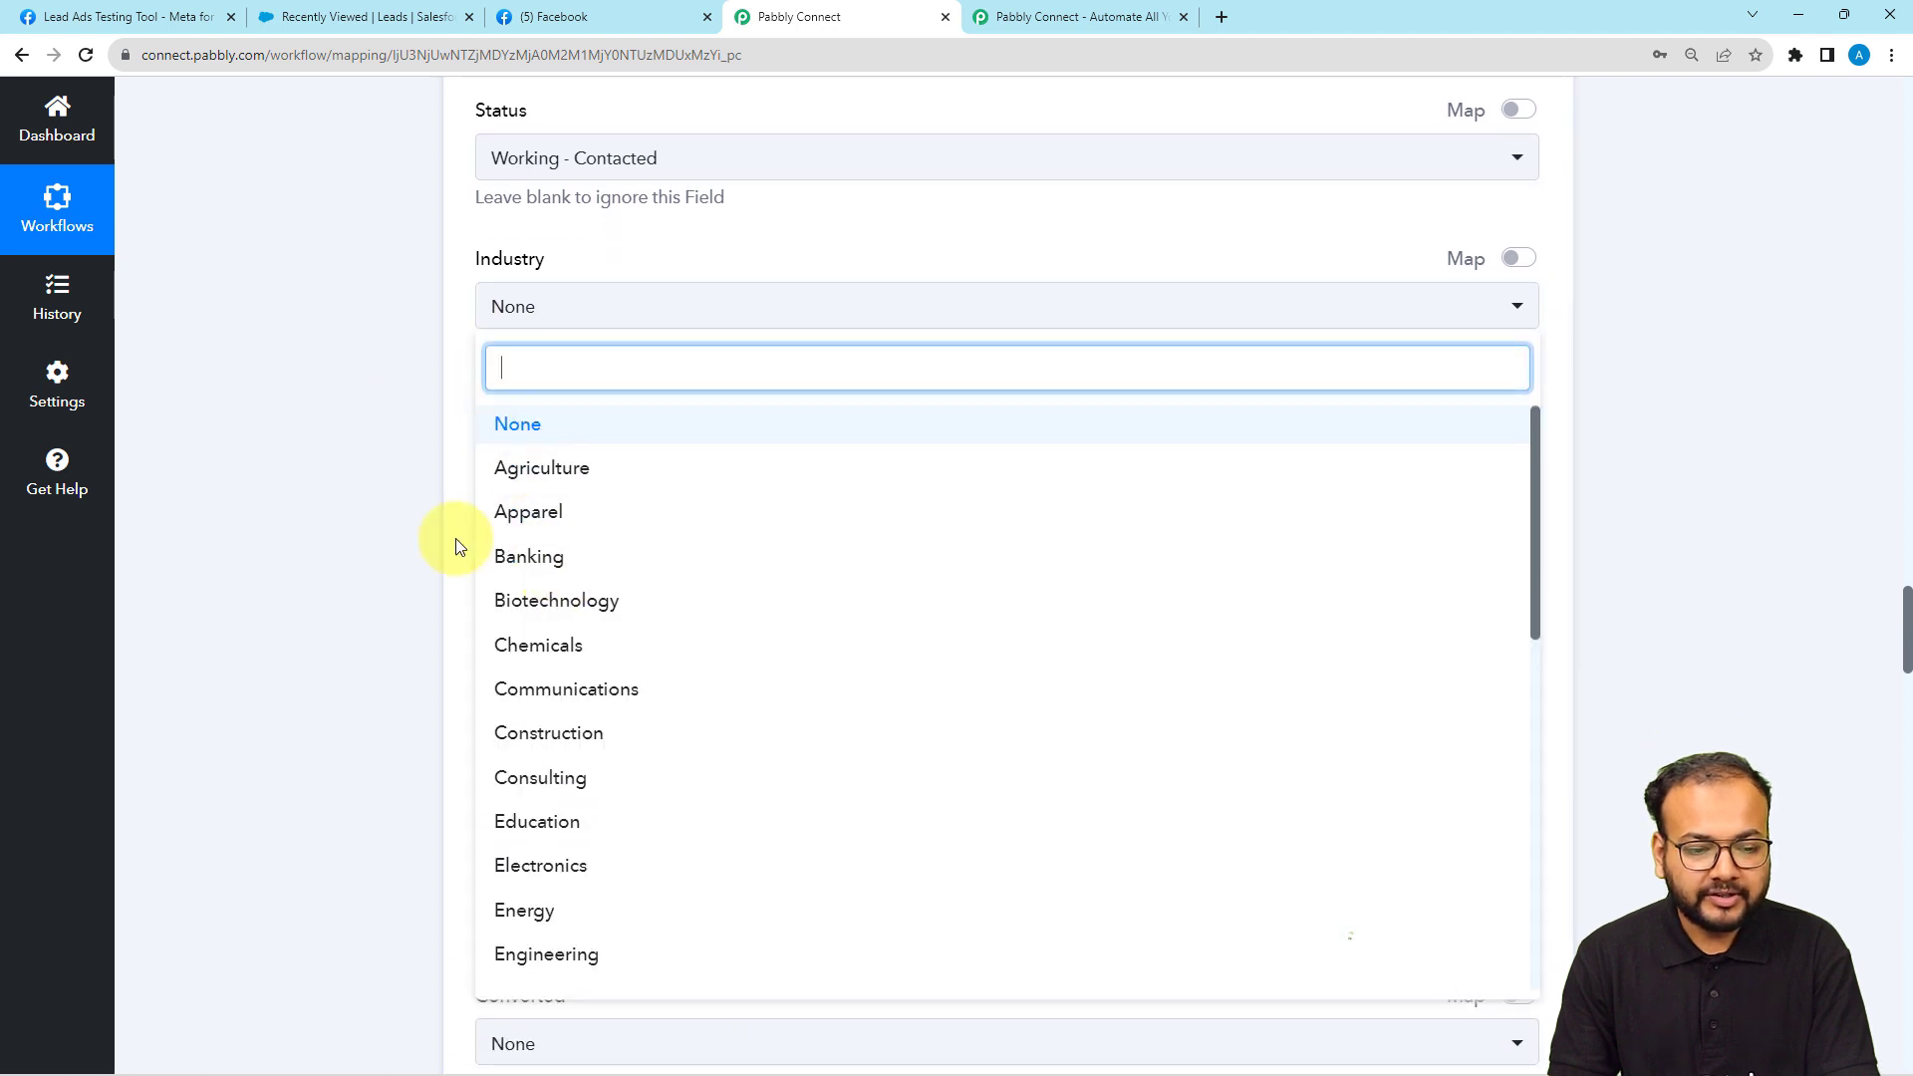
left_click(388, 500)
scroll(388, 501, "down", 2)
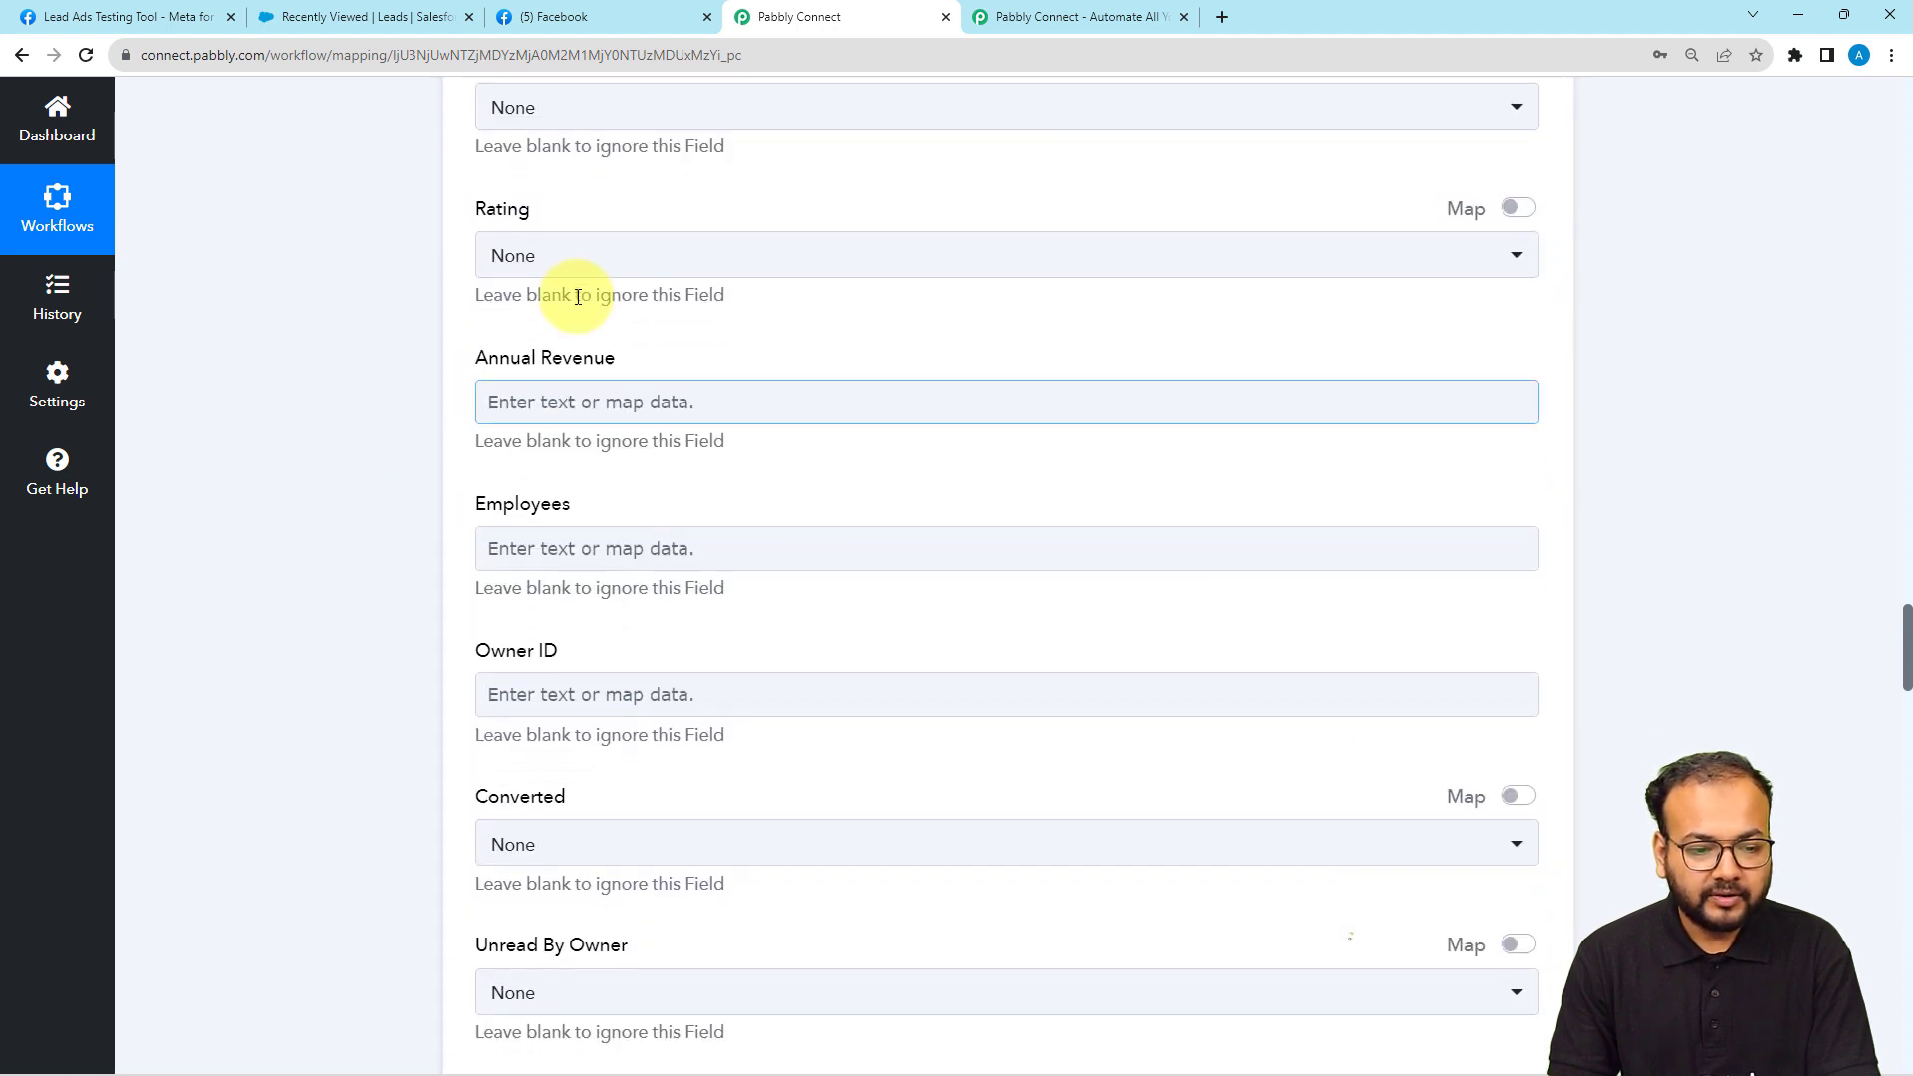
left_click(574, 275)
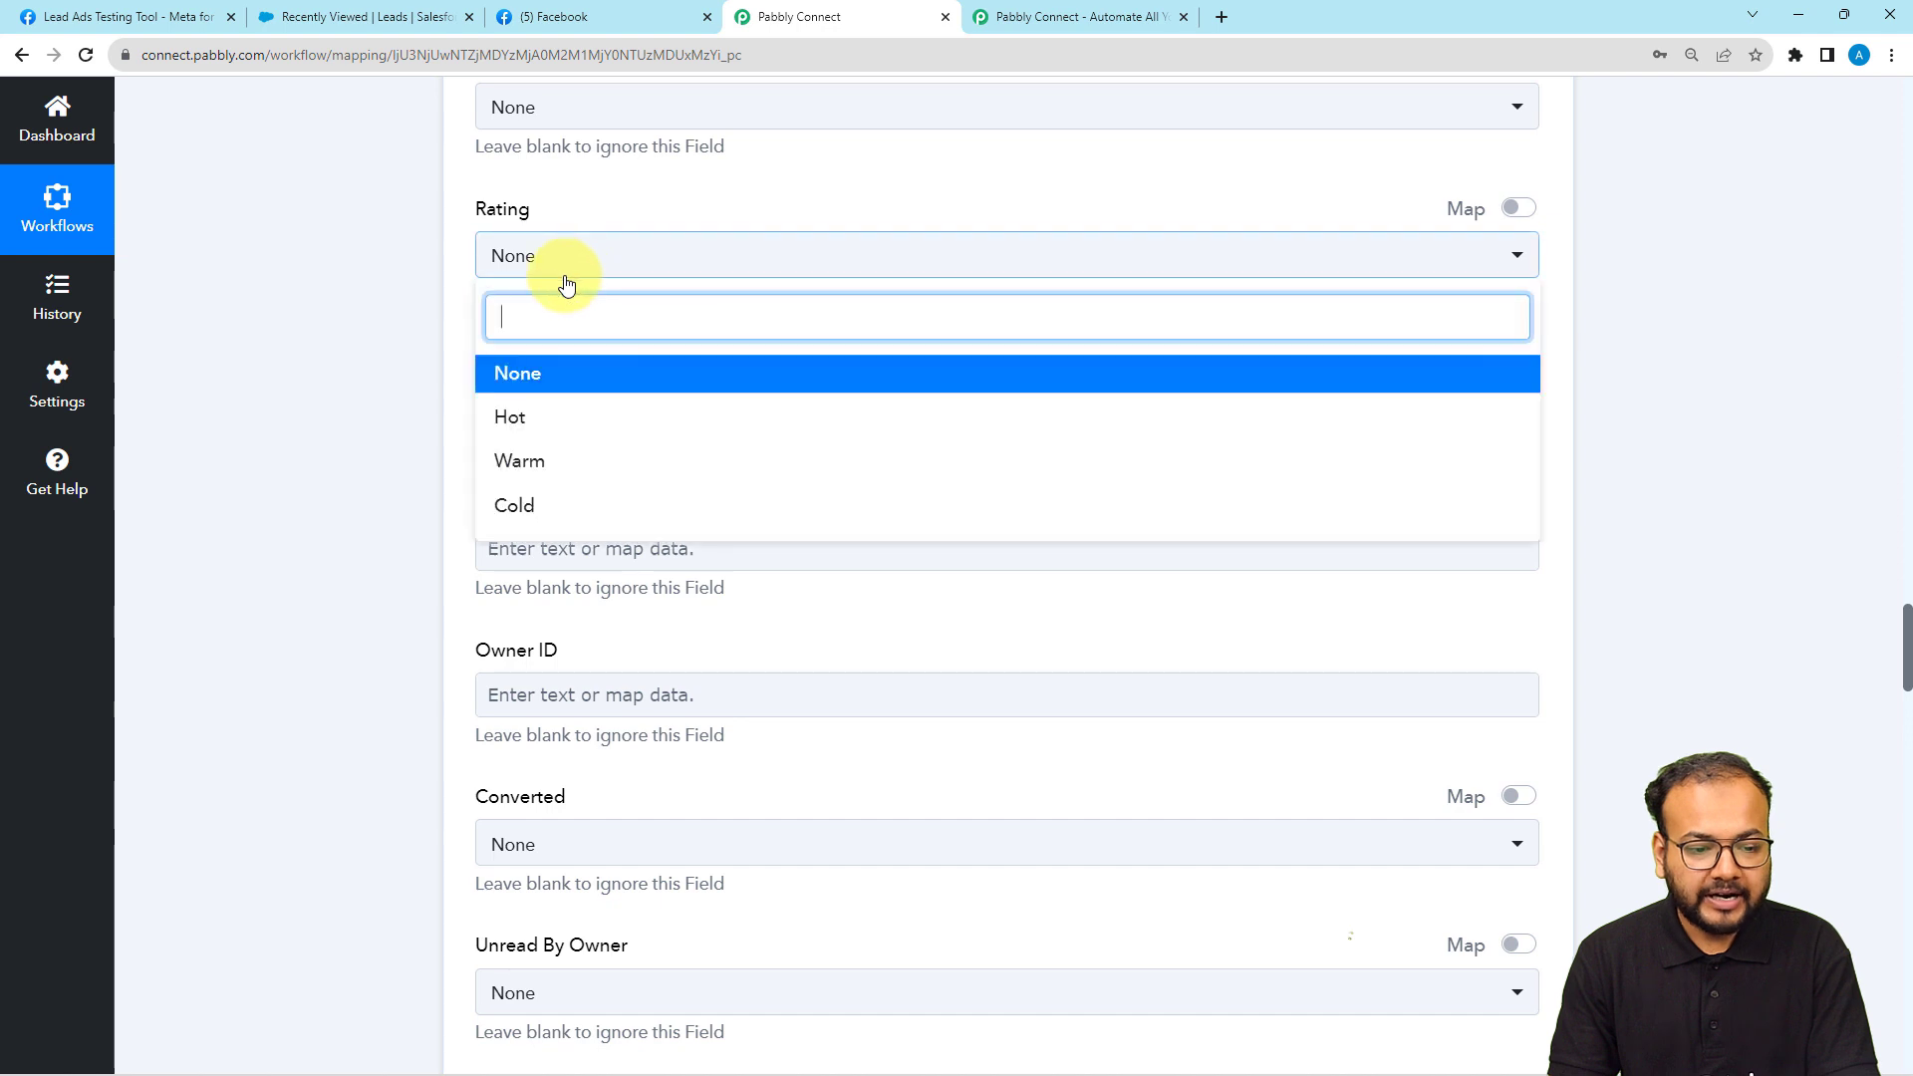
left_click(529, 471)
Step: Review the remaining optional lead fields of the Create Record action and the existing recently viewed leads in Salesforce
scroll(390, 404, "down", 3)
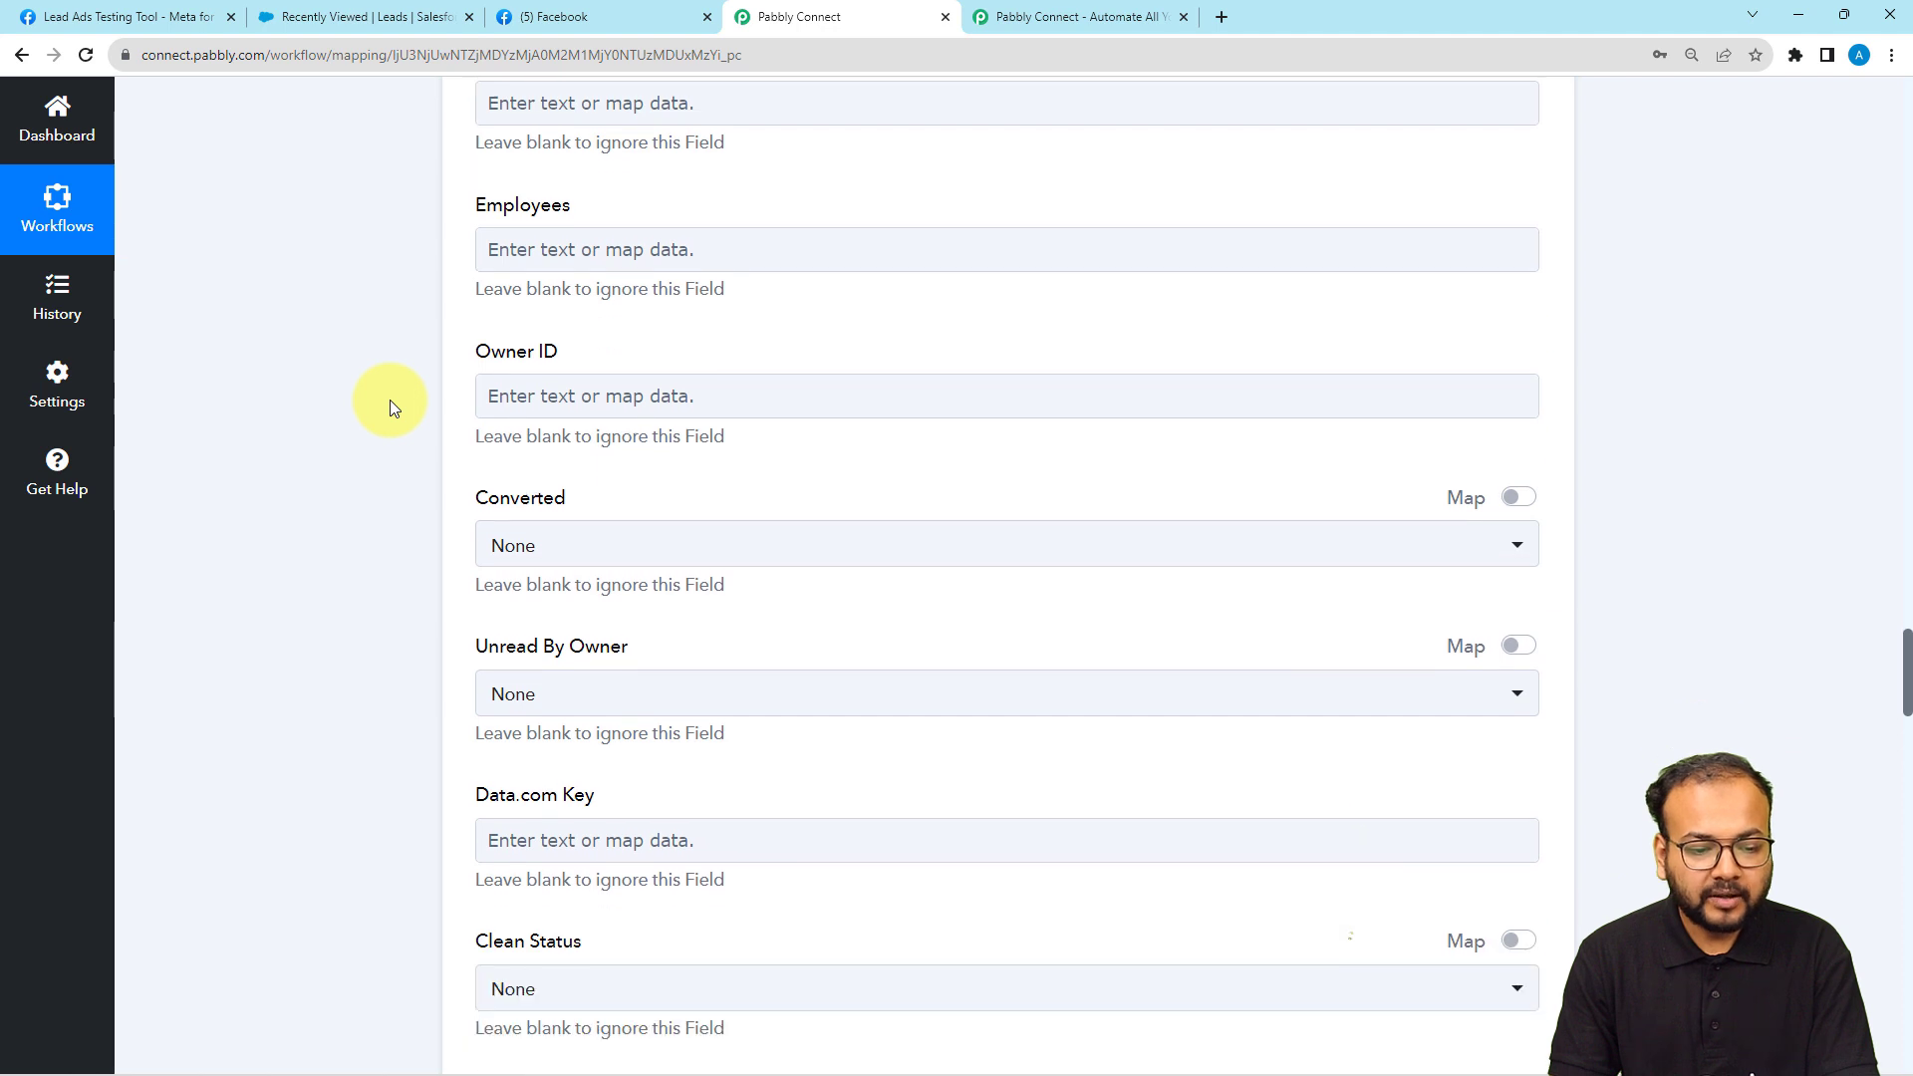
scroll(391, 404, "down", 2)
scroll(416, 560, "down", 2)
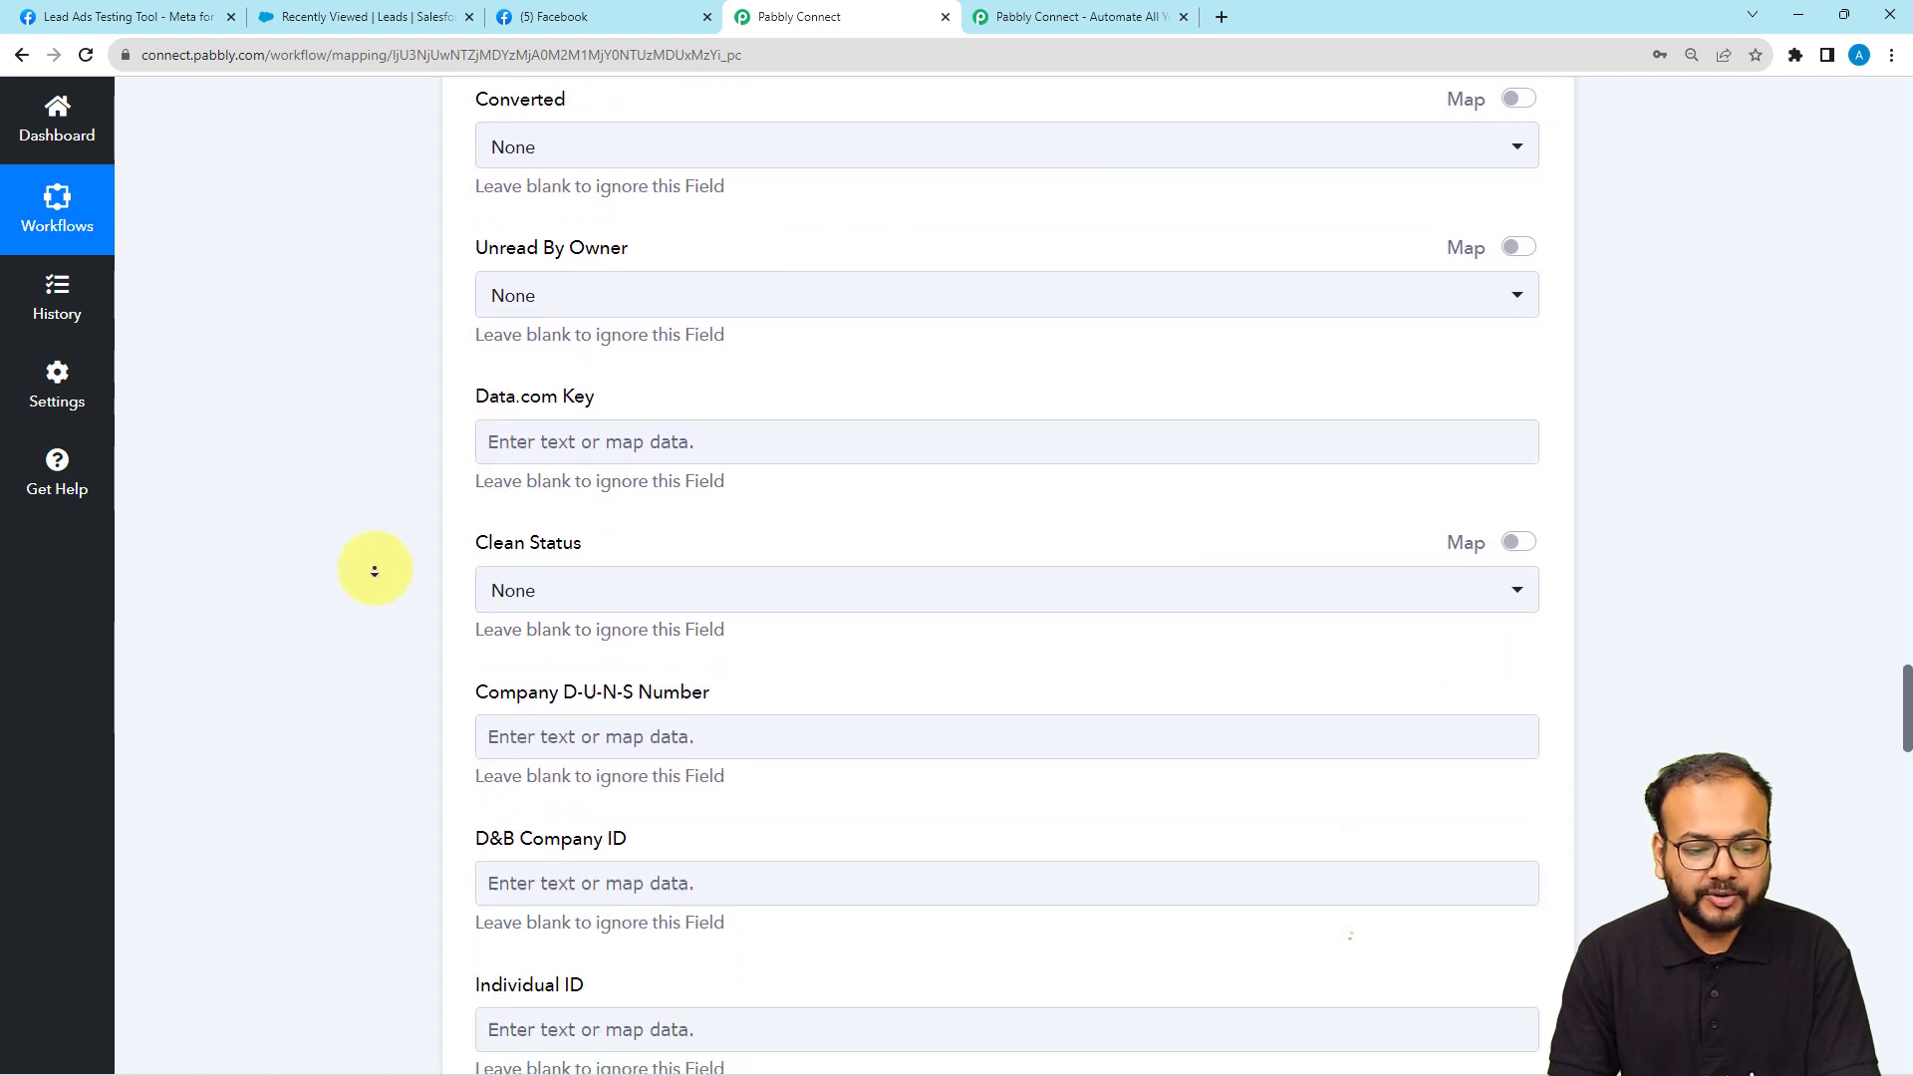
scroll(377, 598, "down", 10)
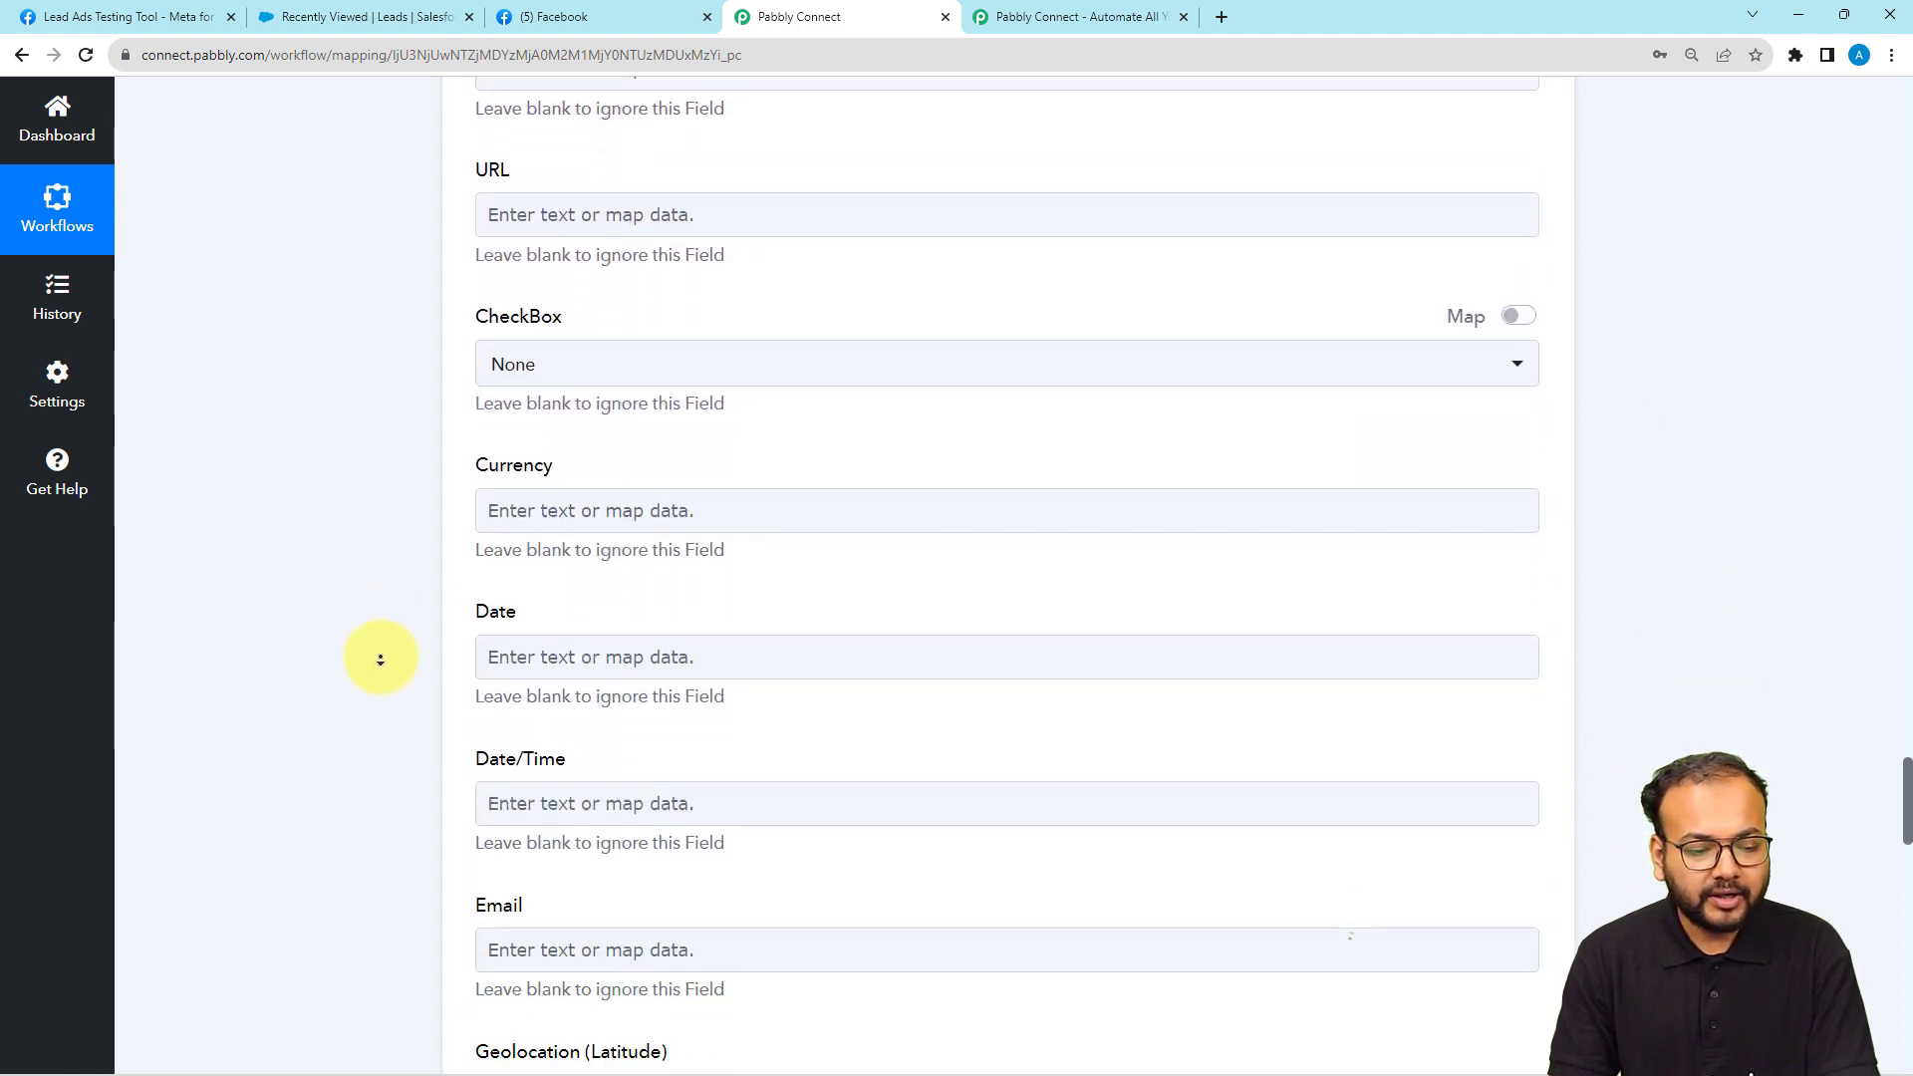
scroll(379, 658, "down", 15)
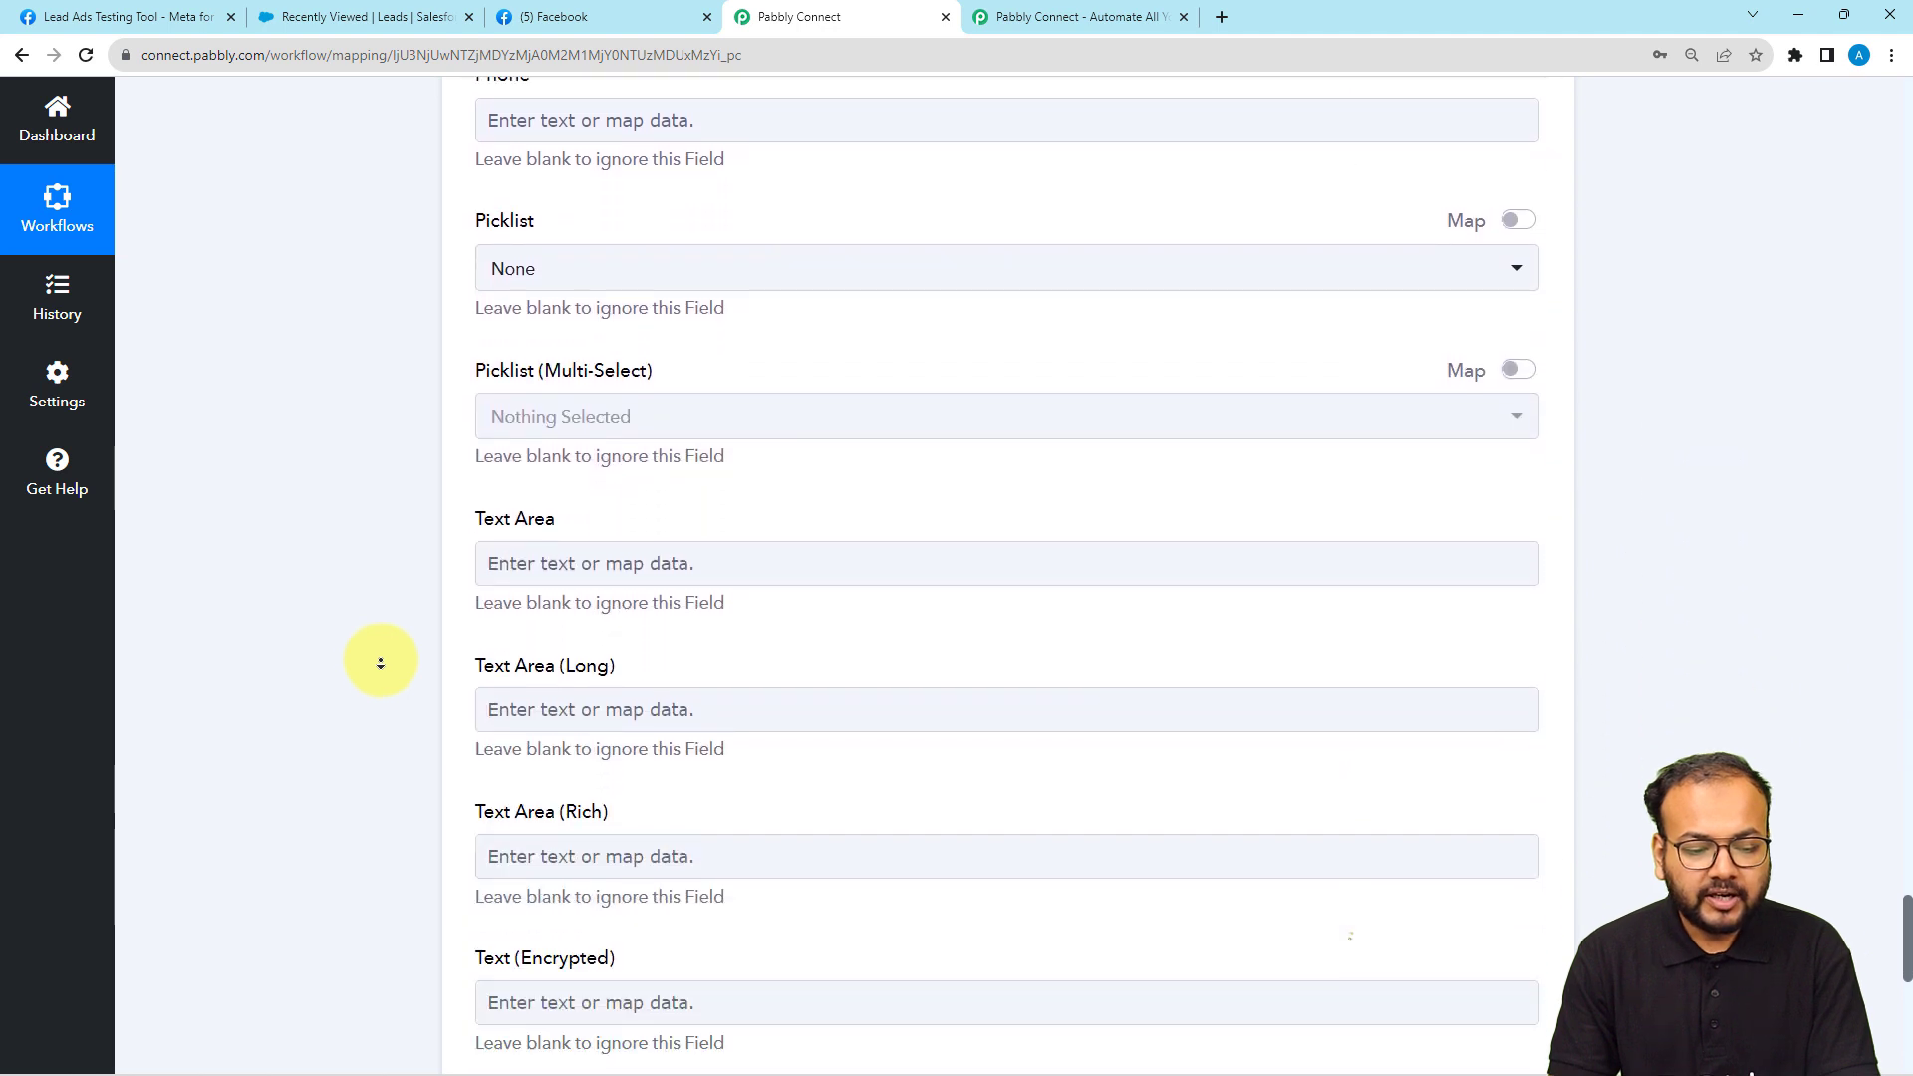
scroll(379, 662, "down", 9)
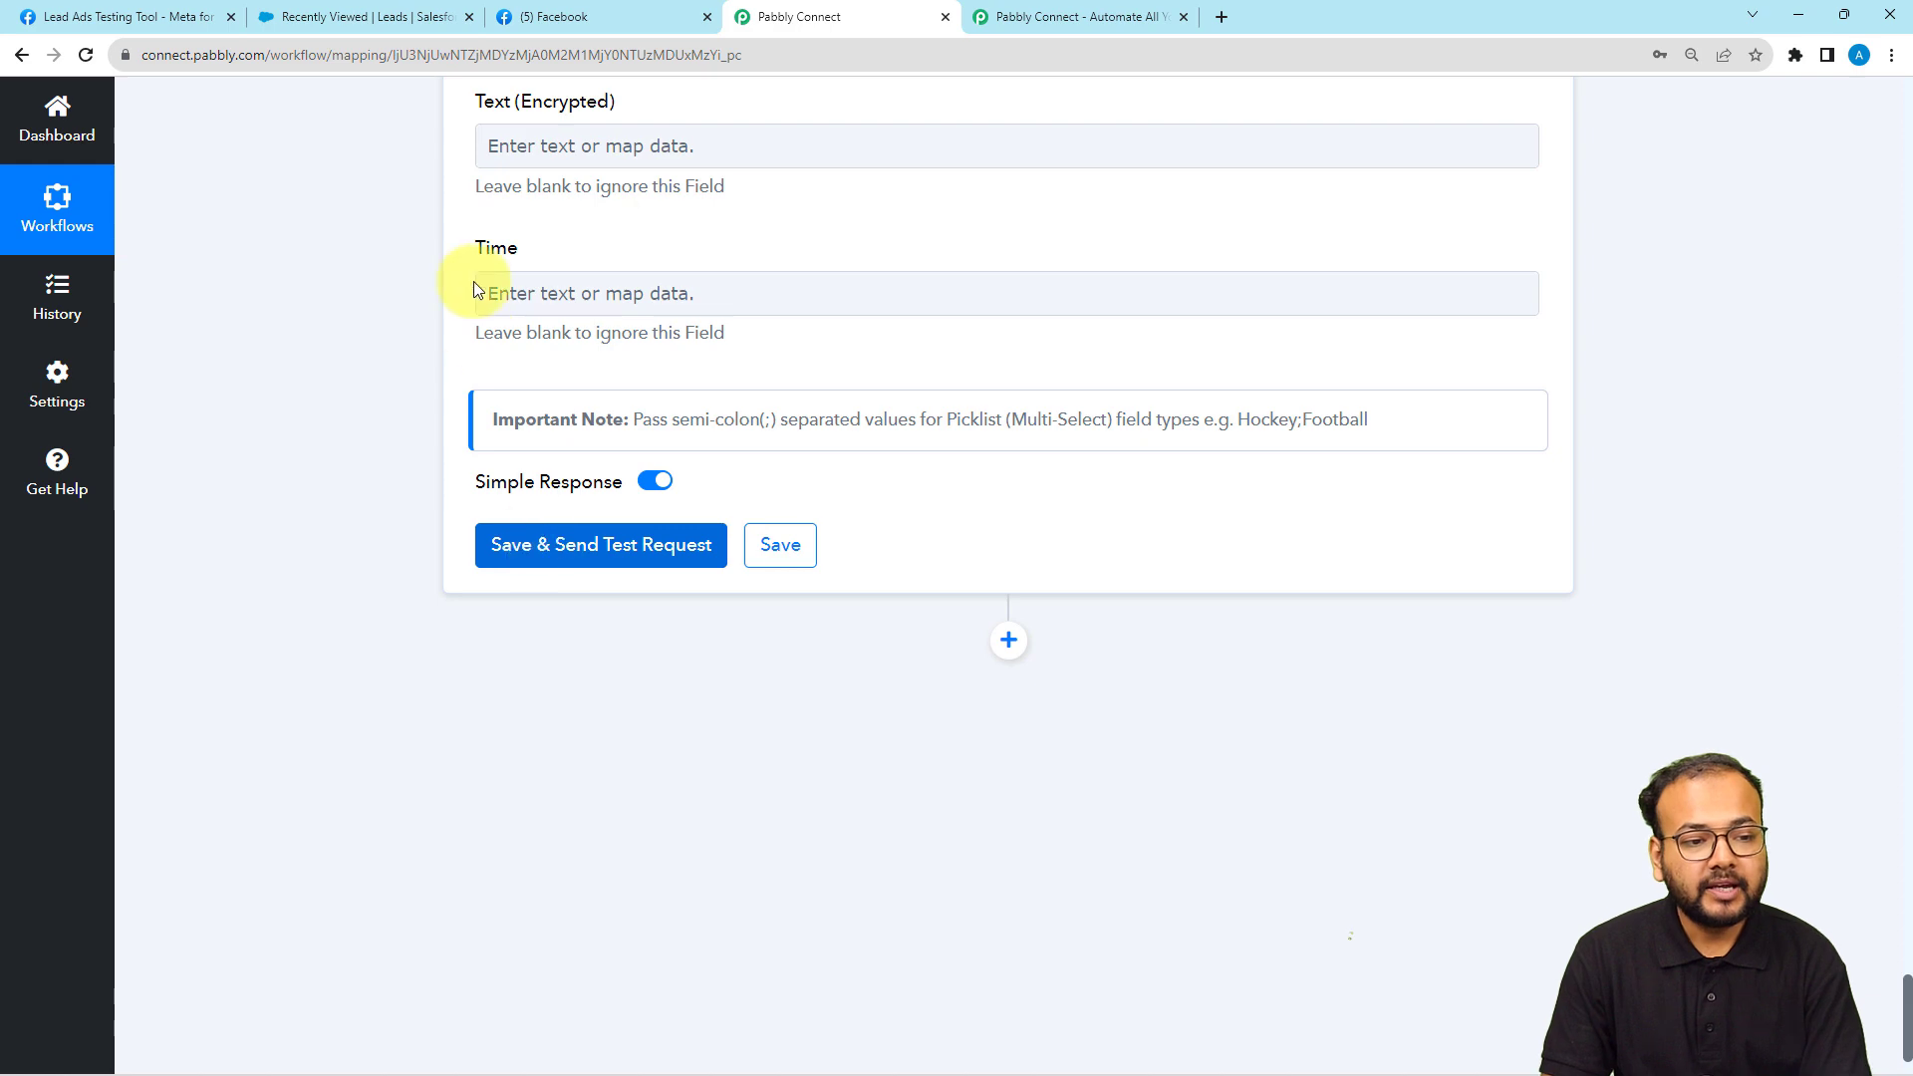
left_click(356, 26)
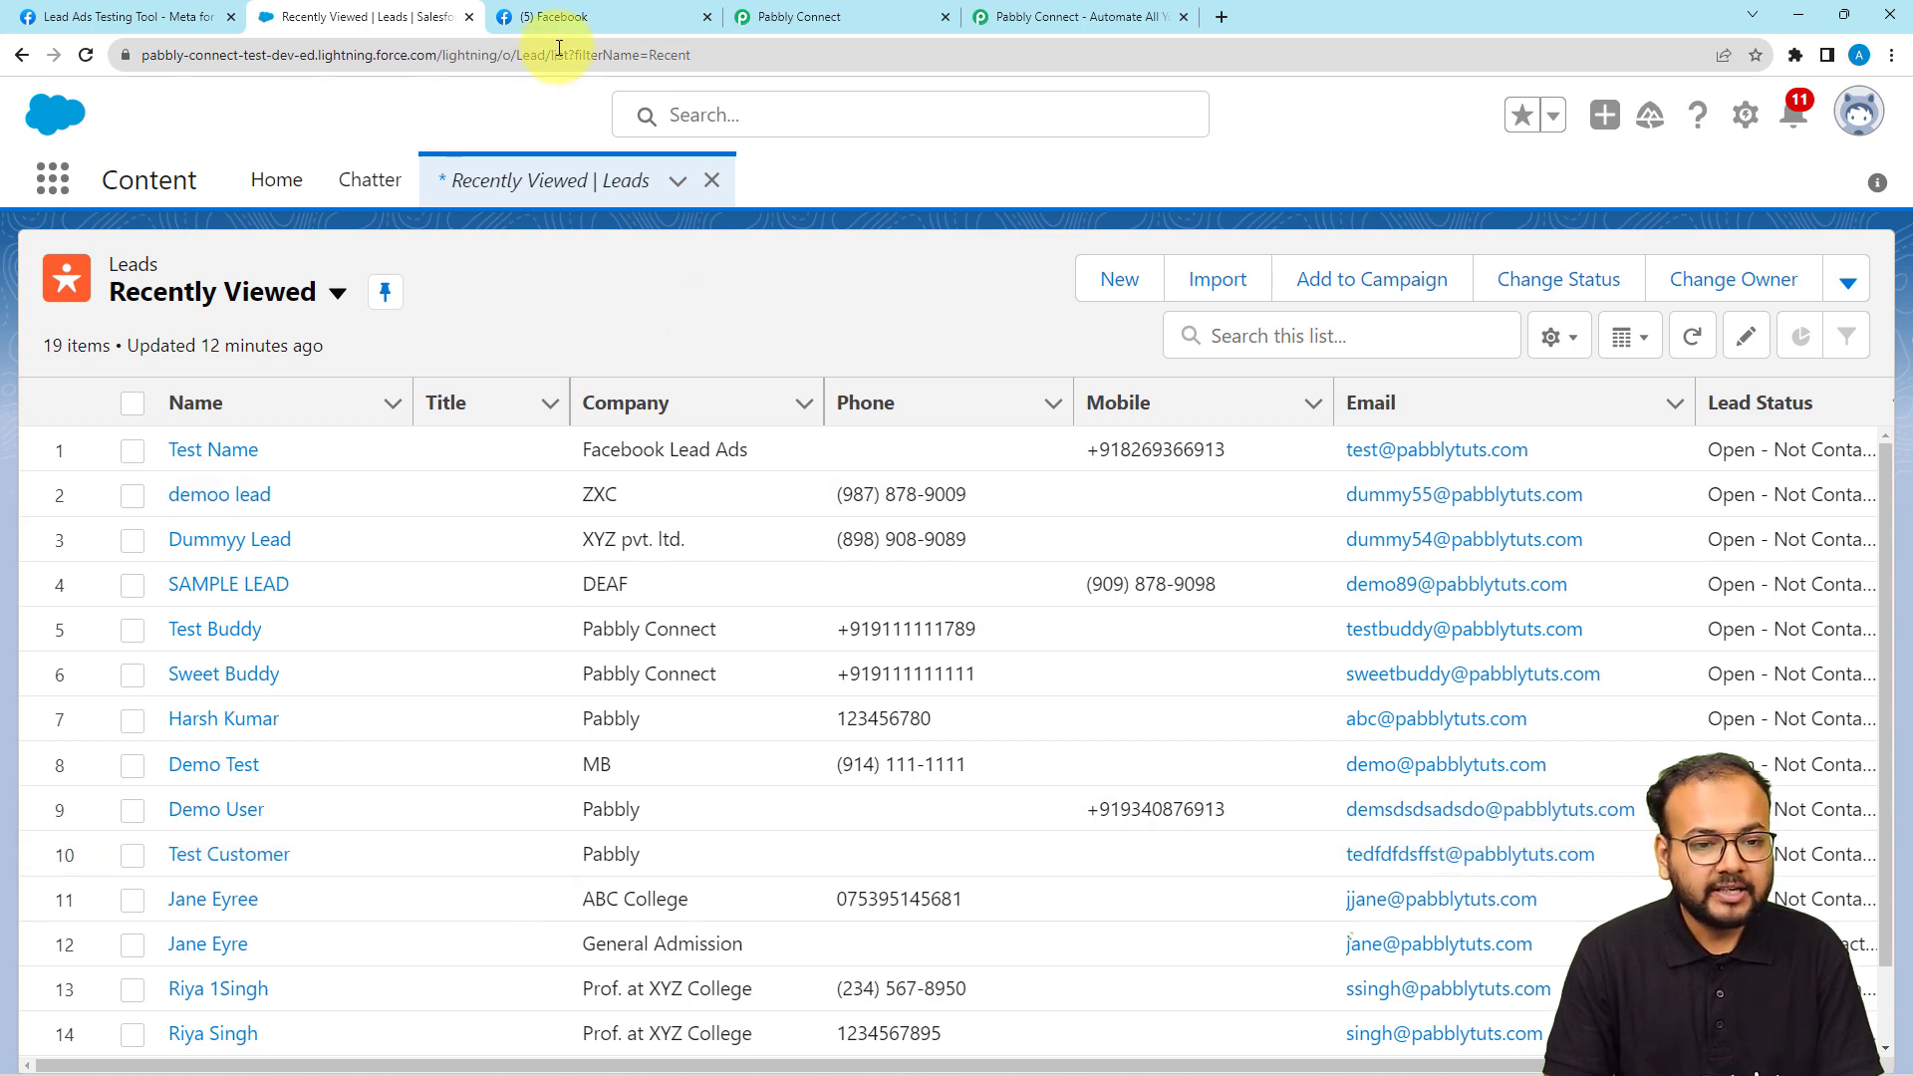
left_click(757, 16)
Step: Save the Salesforce Create Record action with a test request and inspect the Id and Success values of its response
left_click(508, 550)
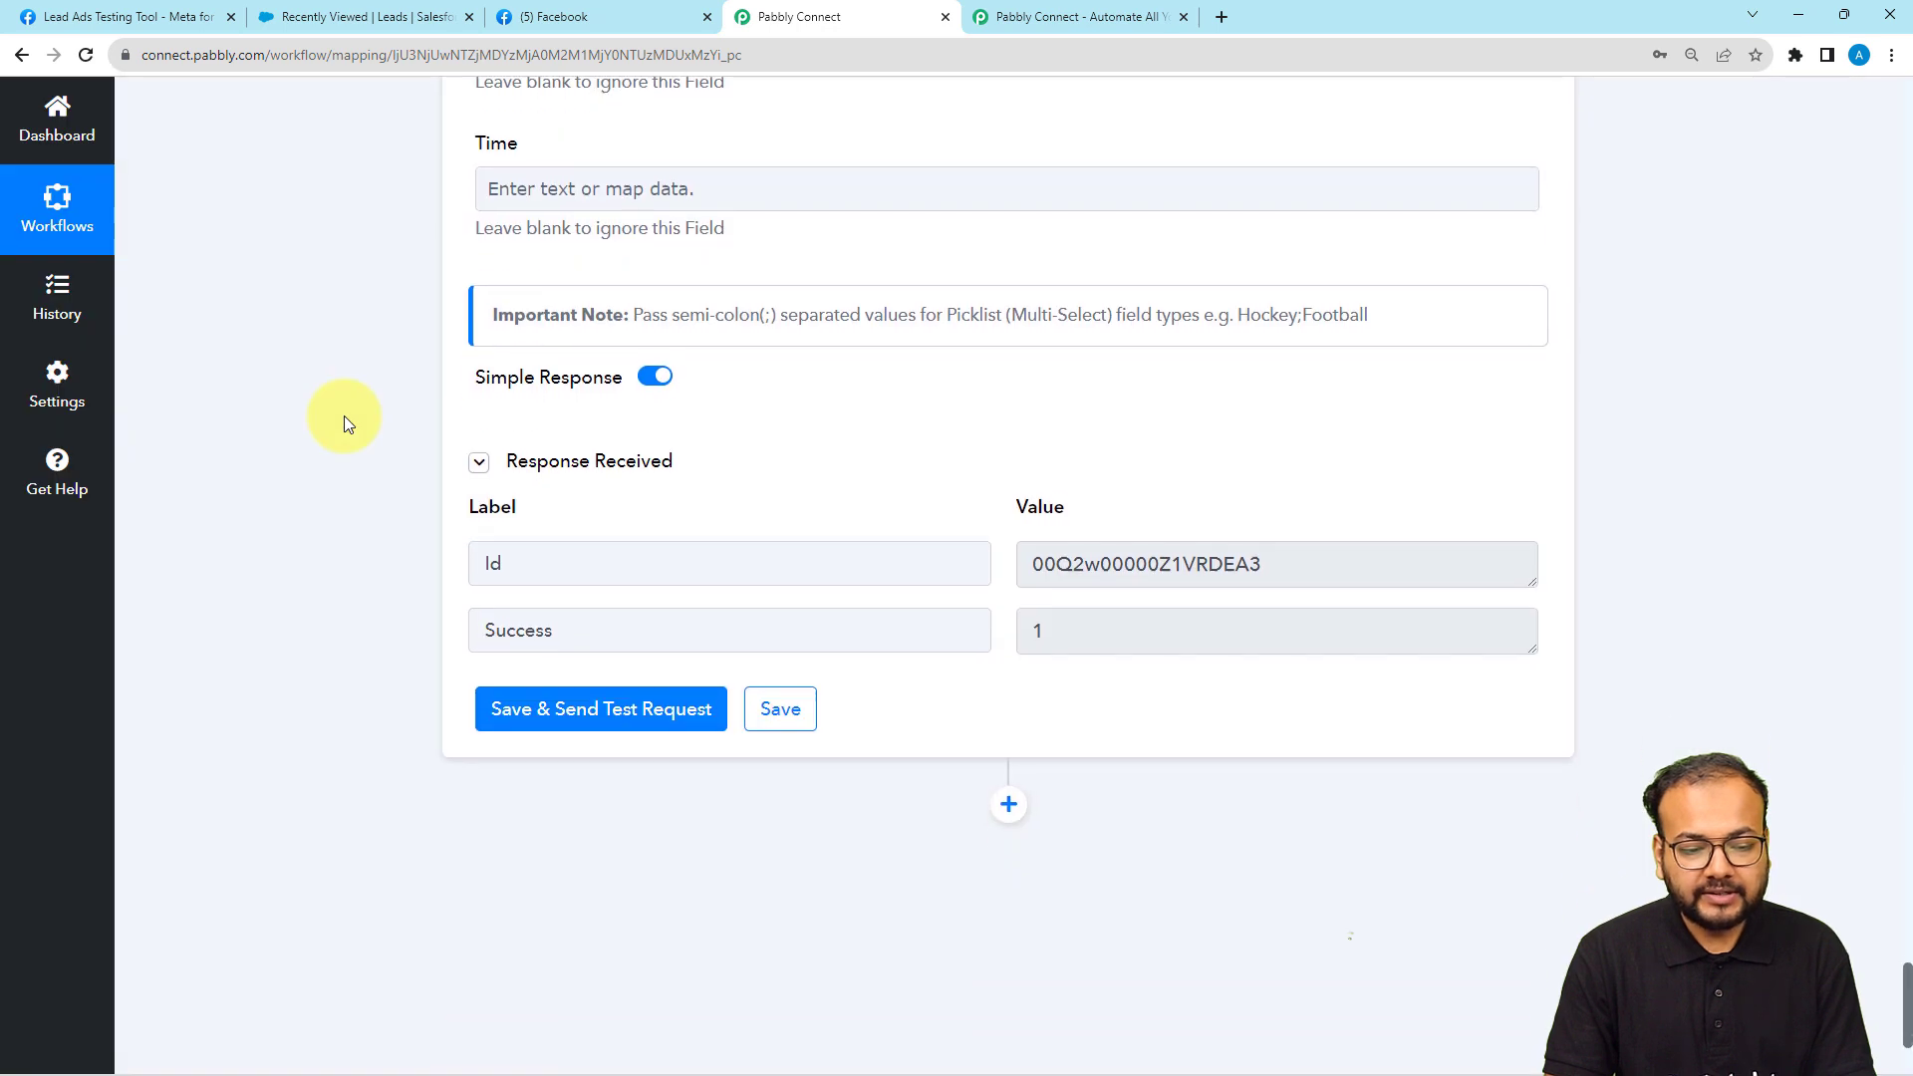
left_click_drag(1282, 468, 1073, 488)
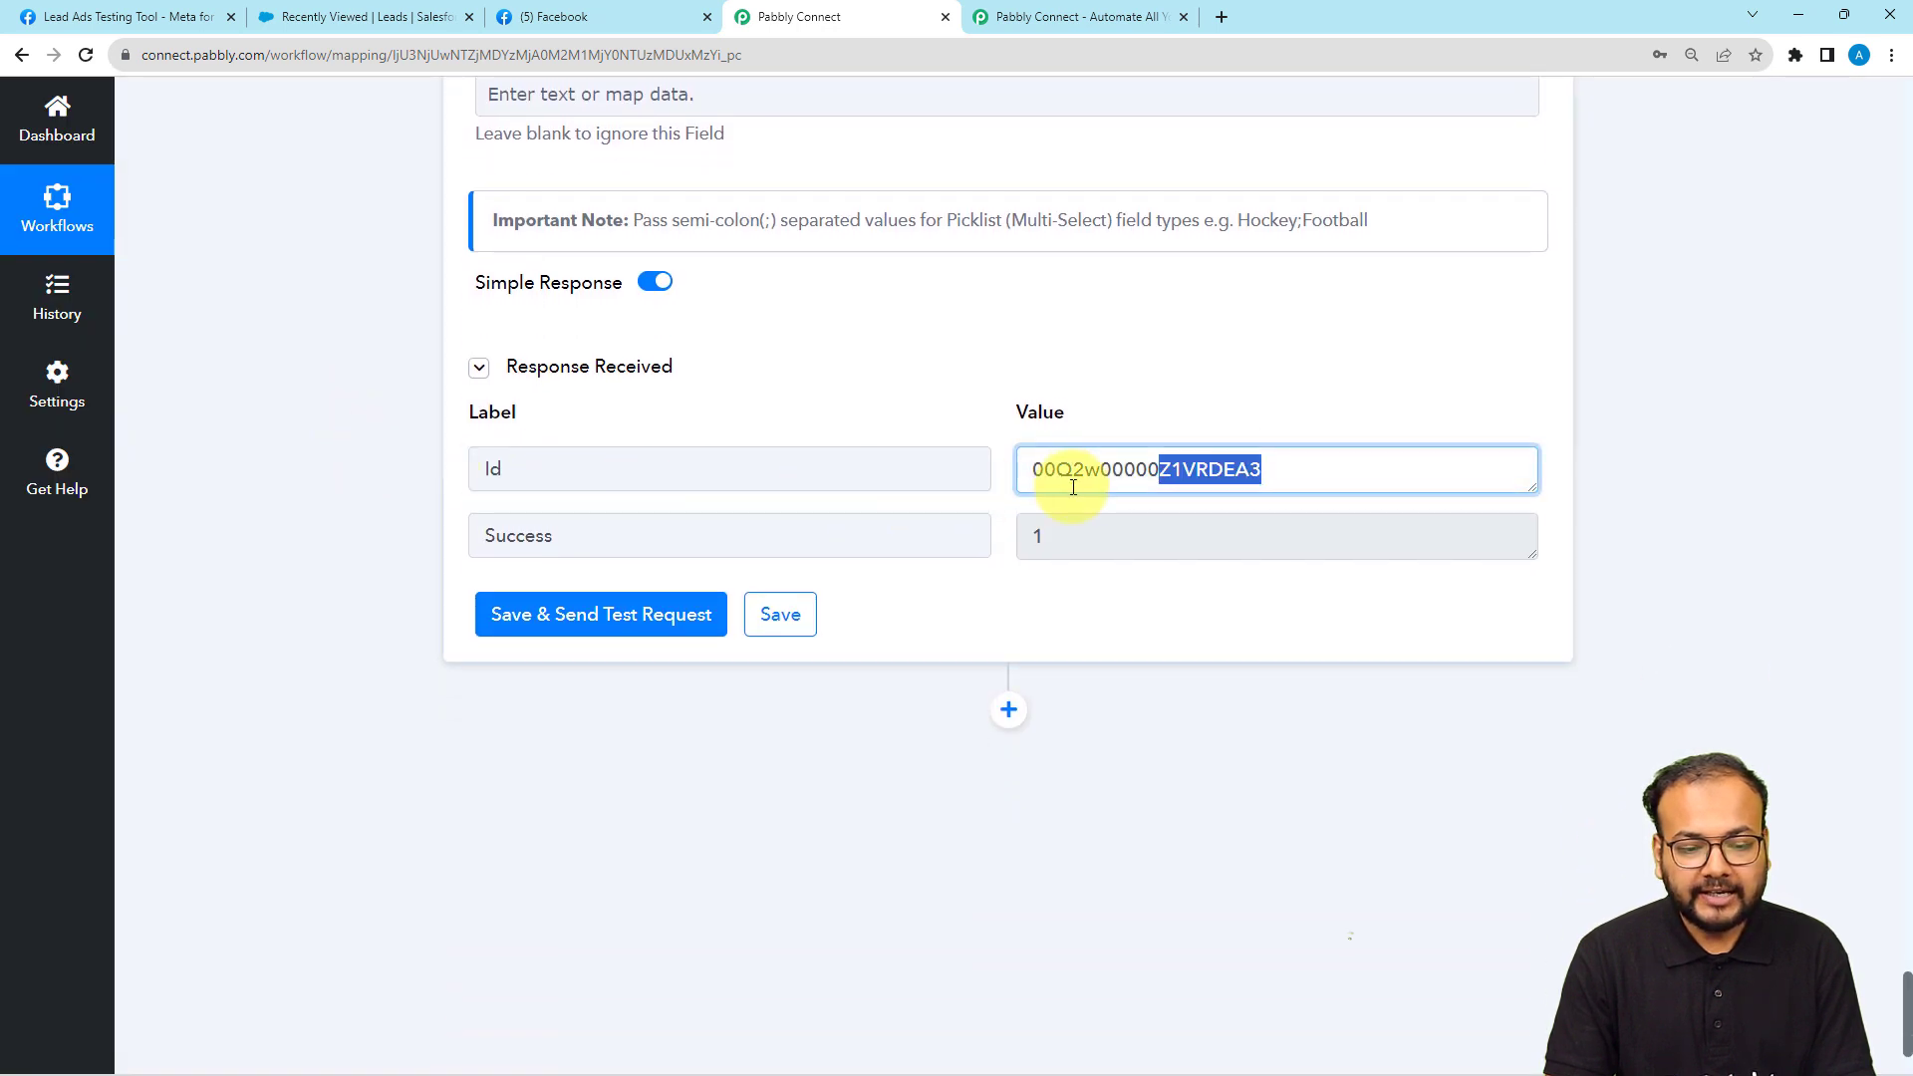
left_click_drag(1051, 559, 1022, 546)
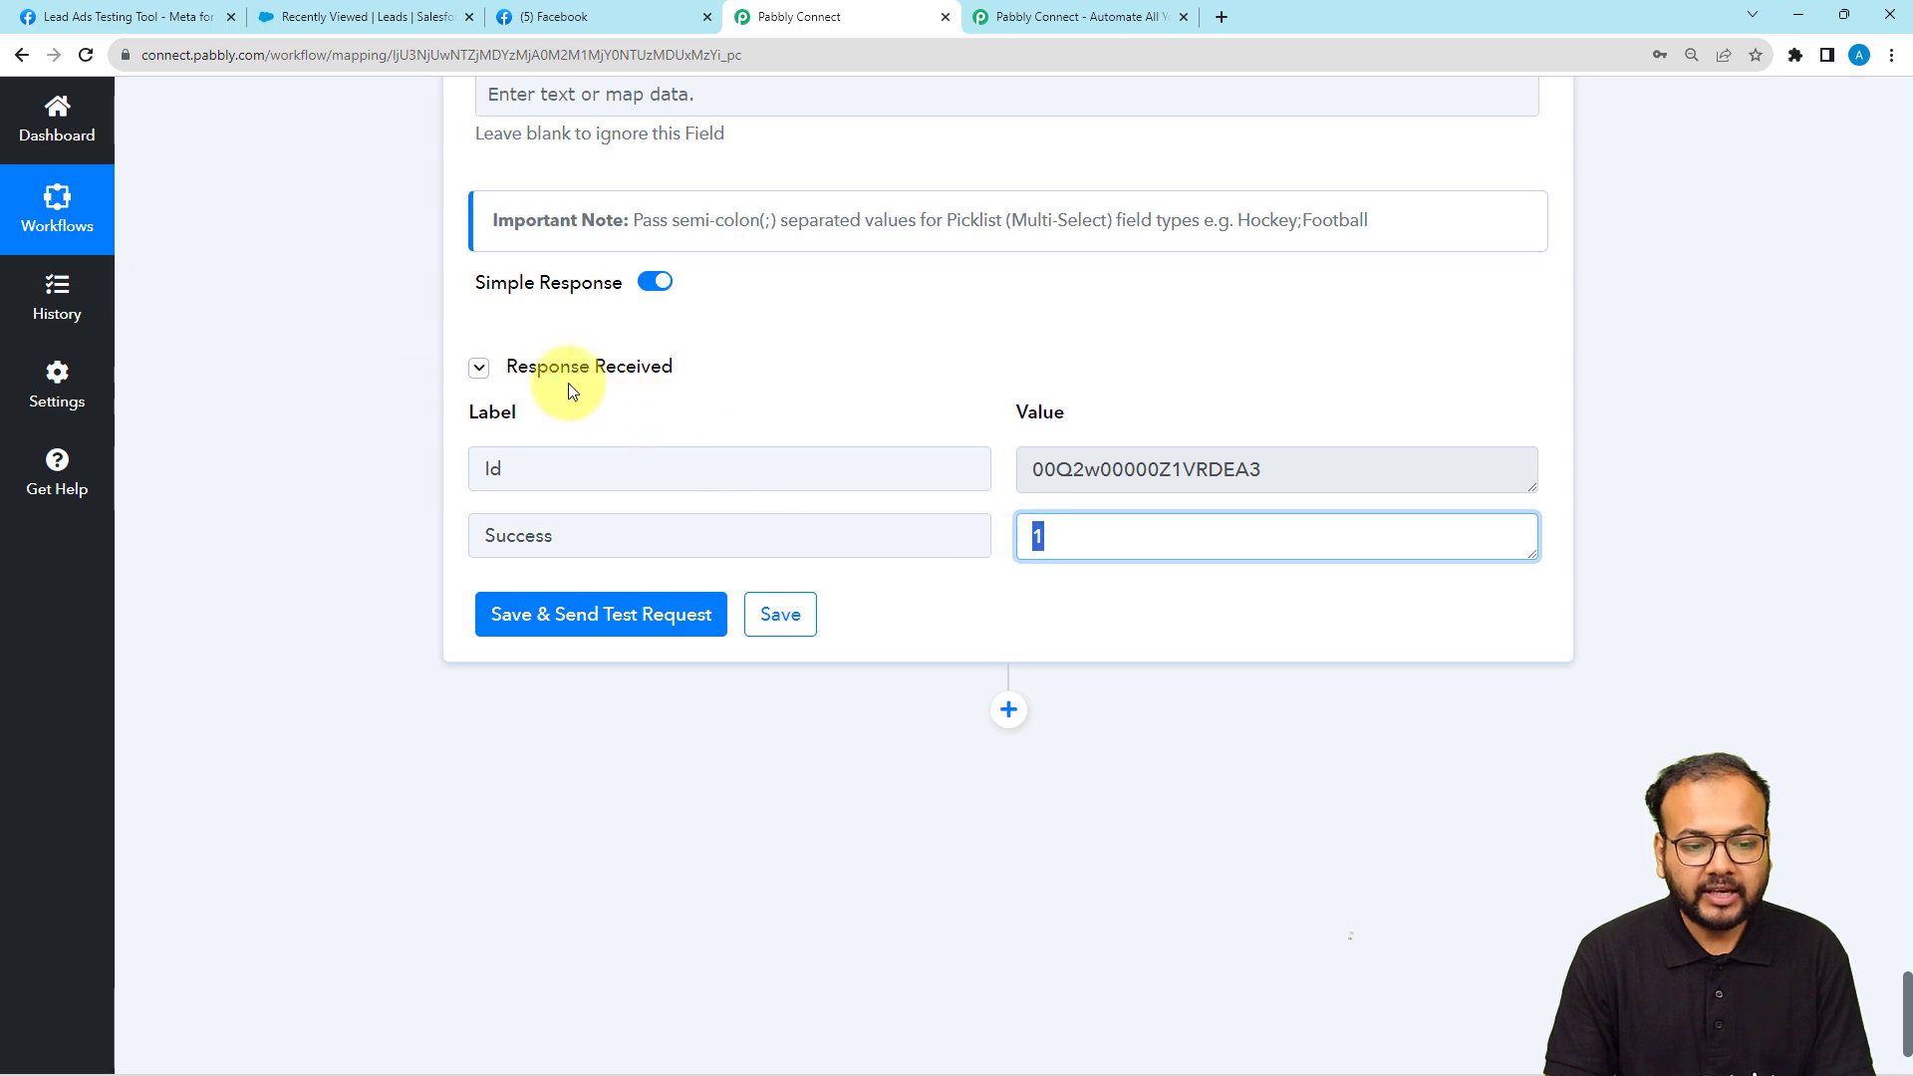
mouse_move(559, 386)
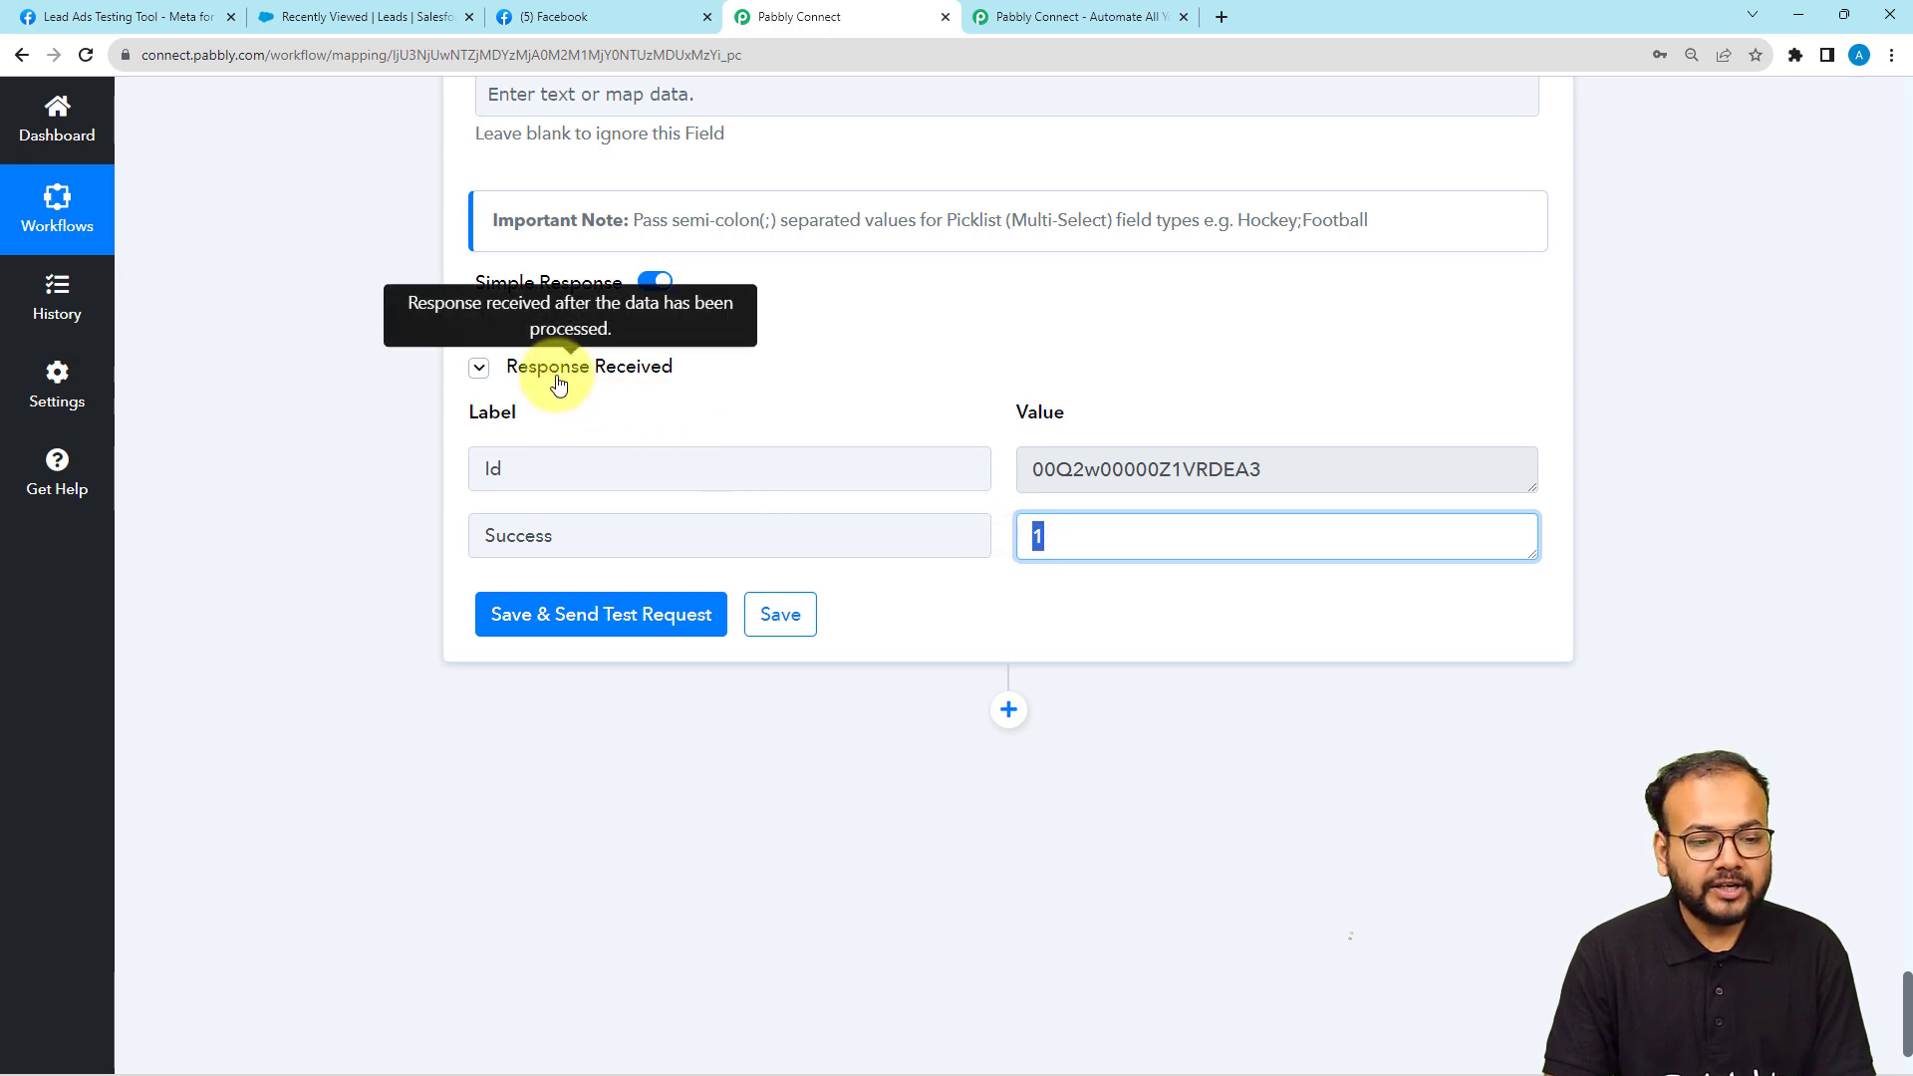
left_click(558, 385)
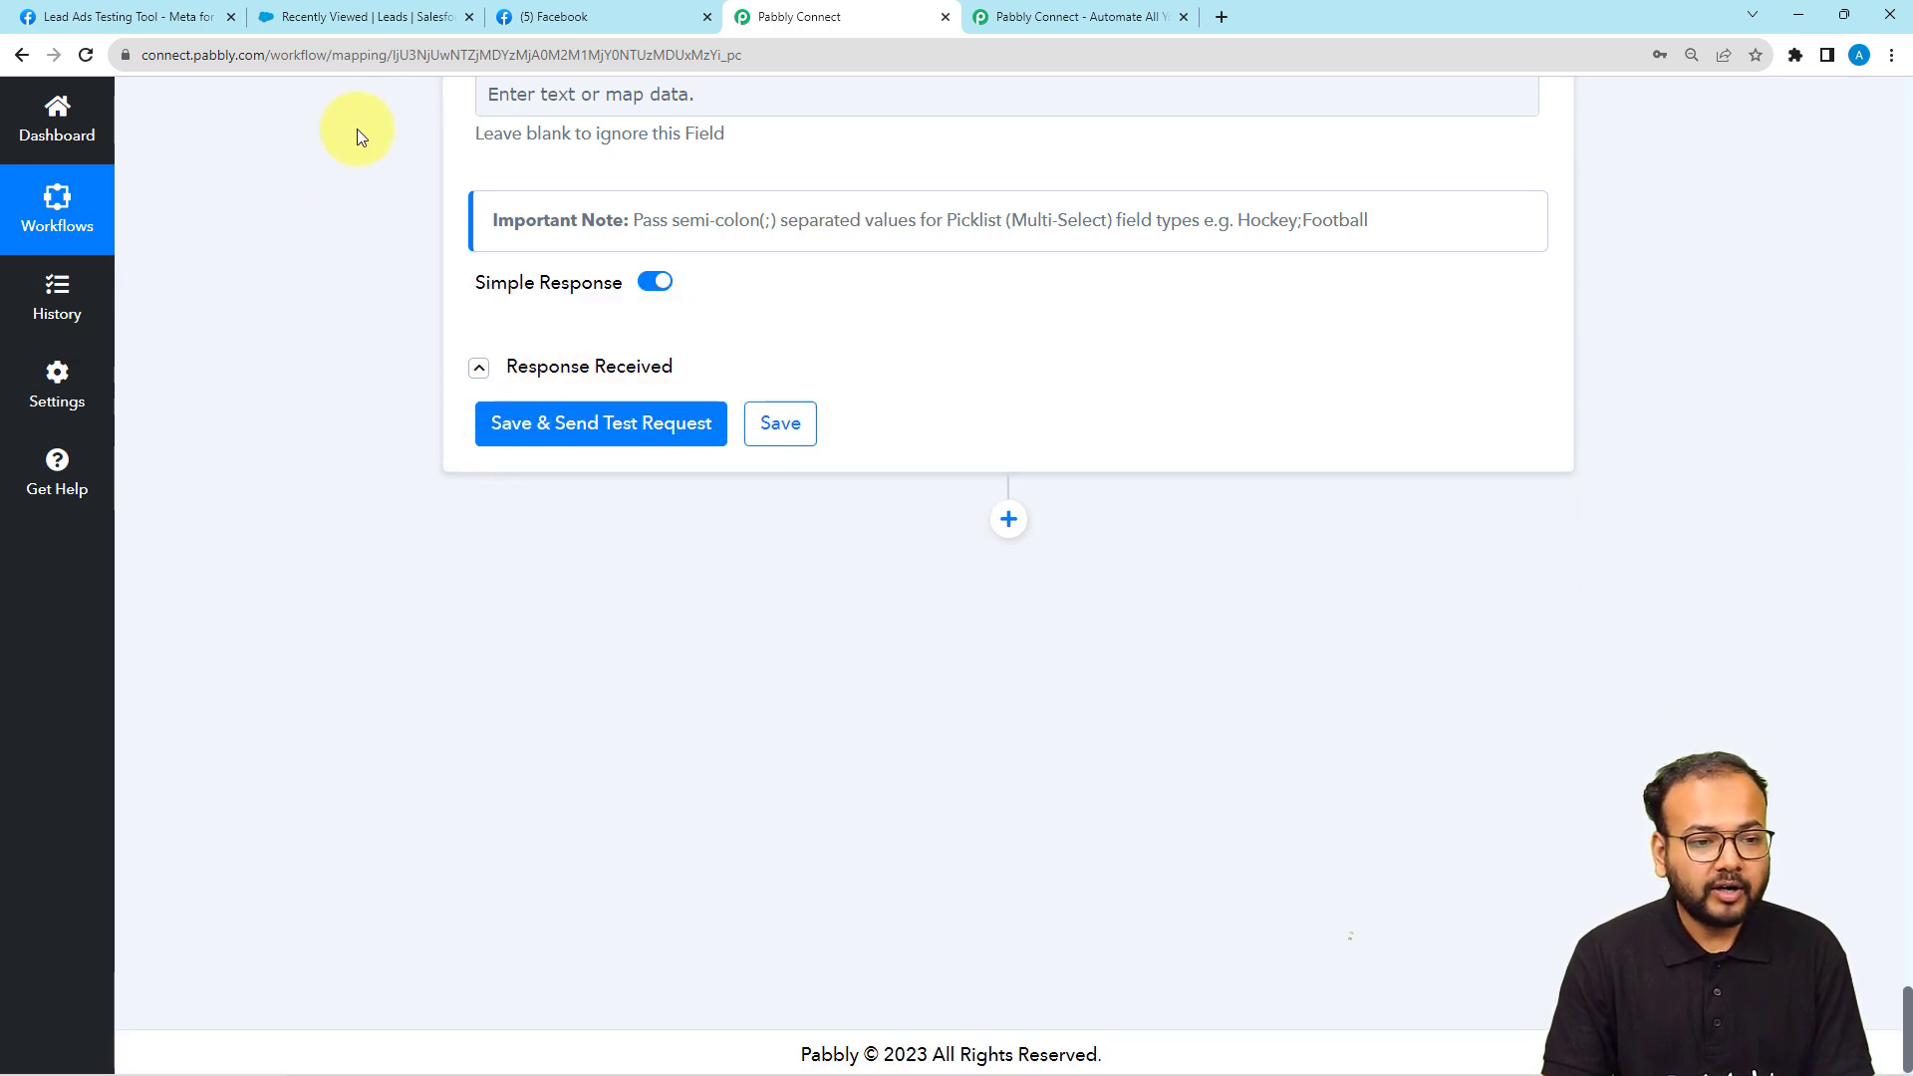
Step: Switch to Salesforce, refresh the Recently Viewed leads list and examine the new lead's details, including its Lead Status
left_click(372, 20)
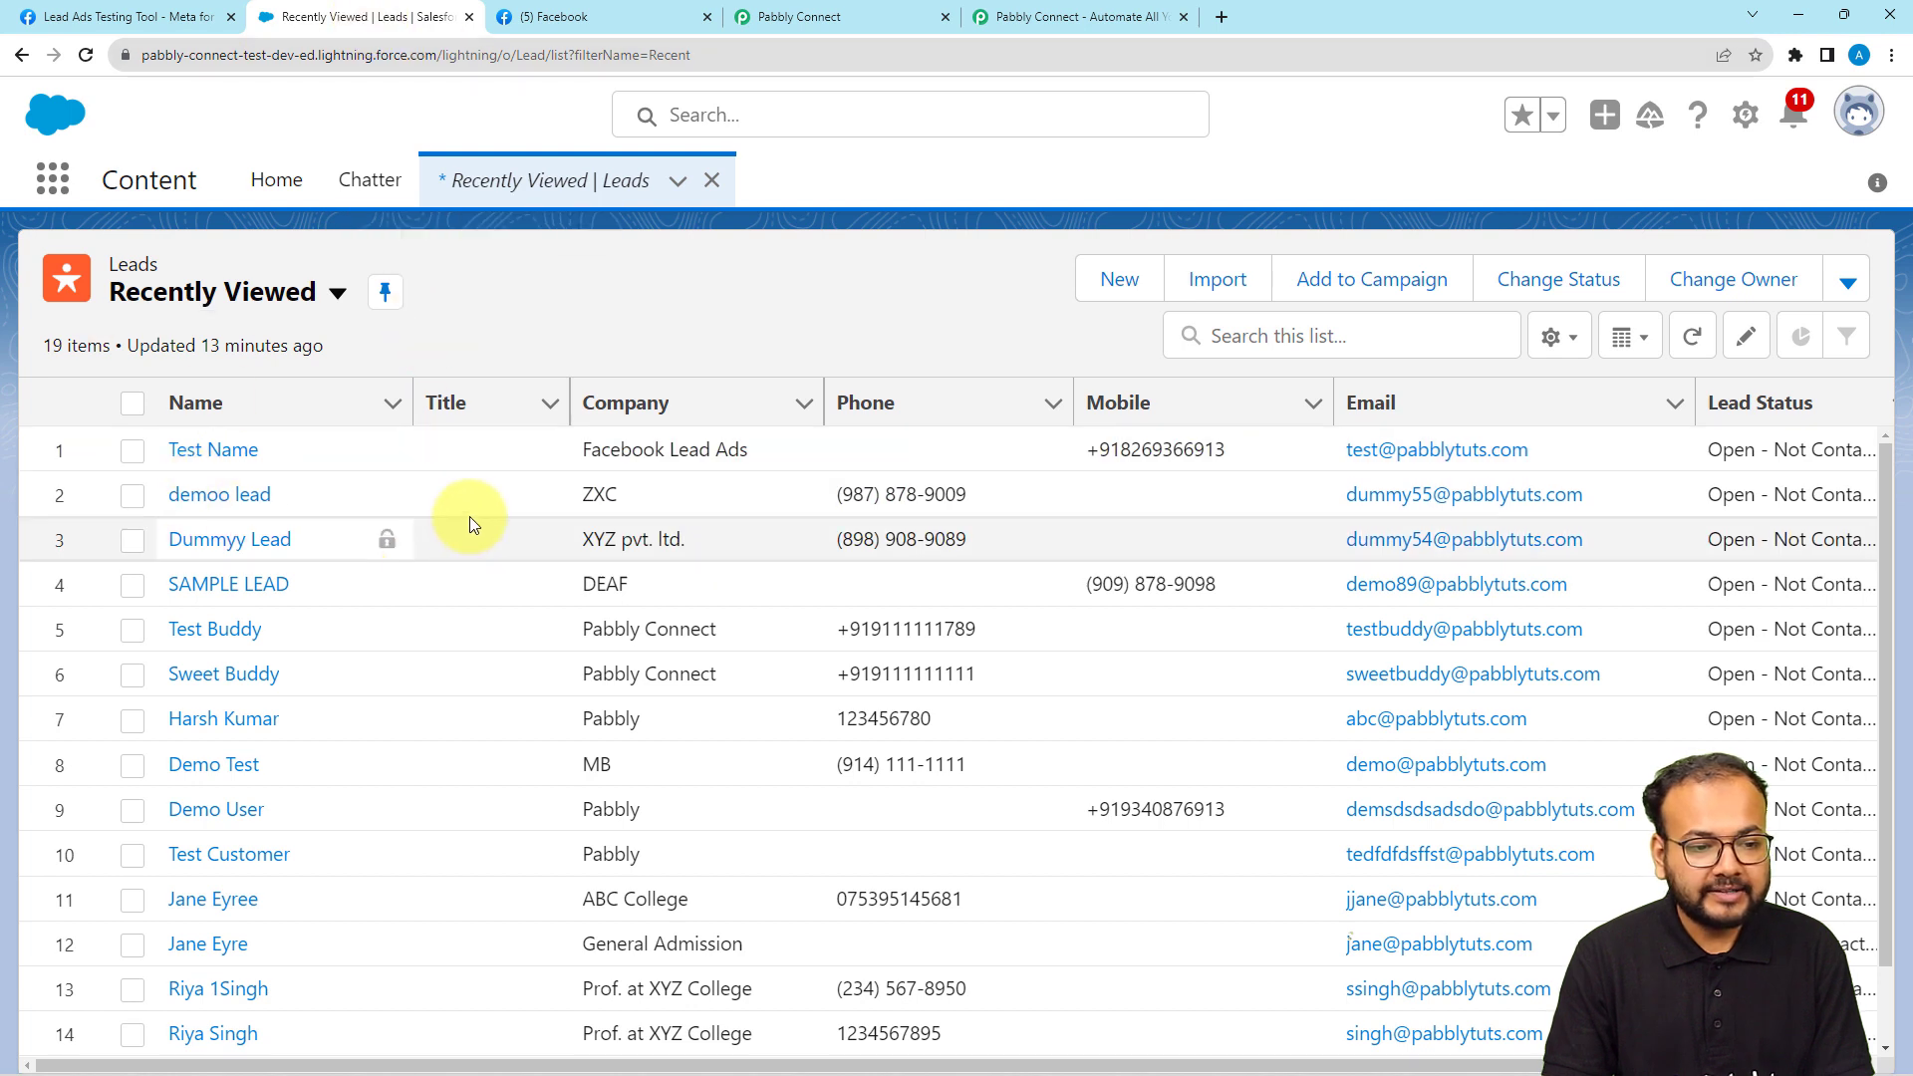
left_click(88, 56)
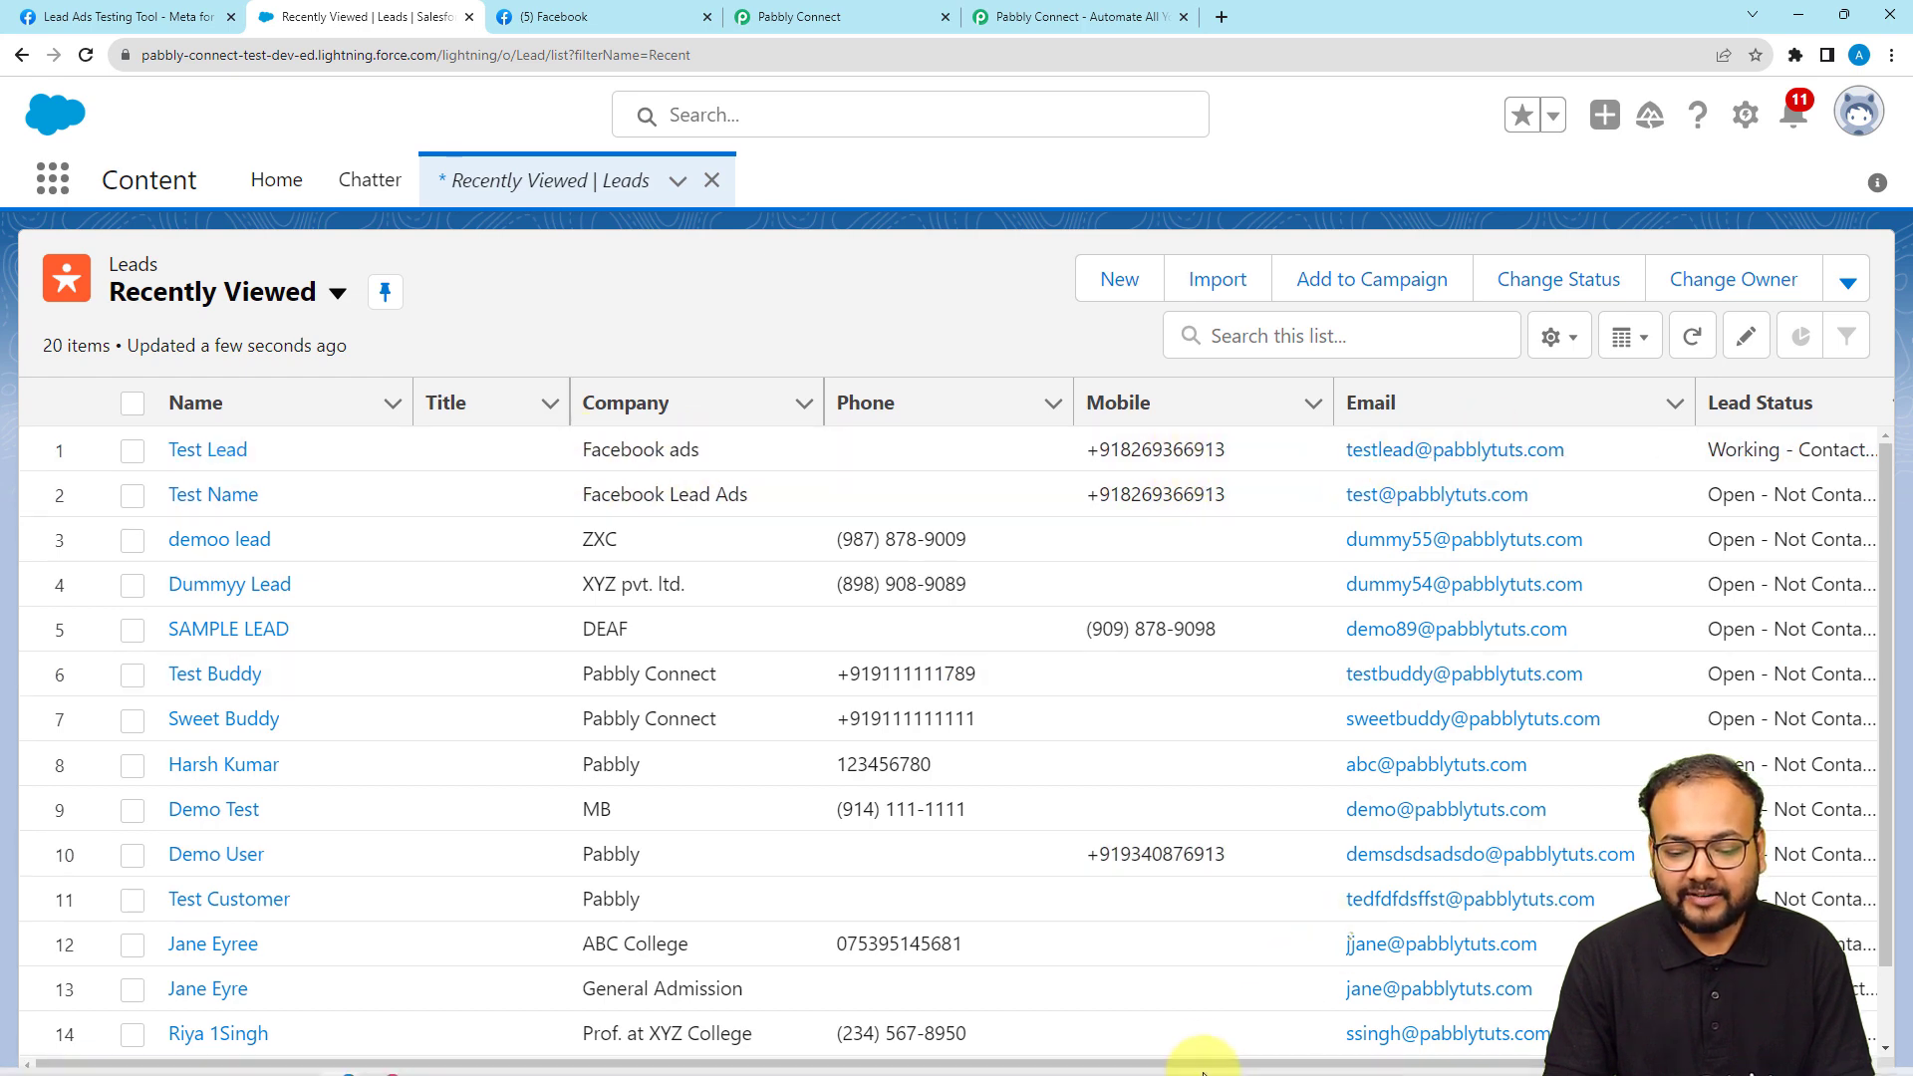
left_click_drag(1199, 1062, 1449, 1066)
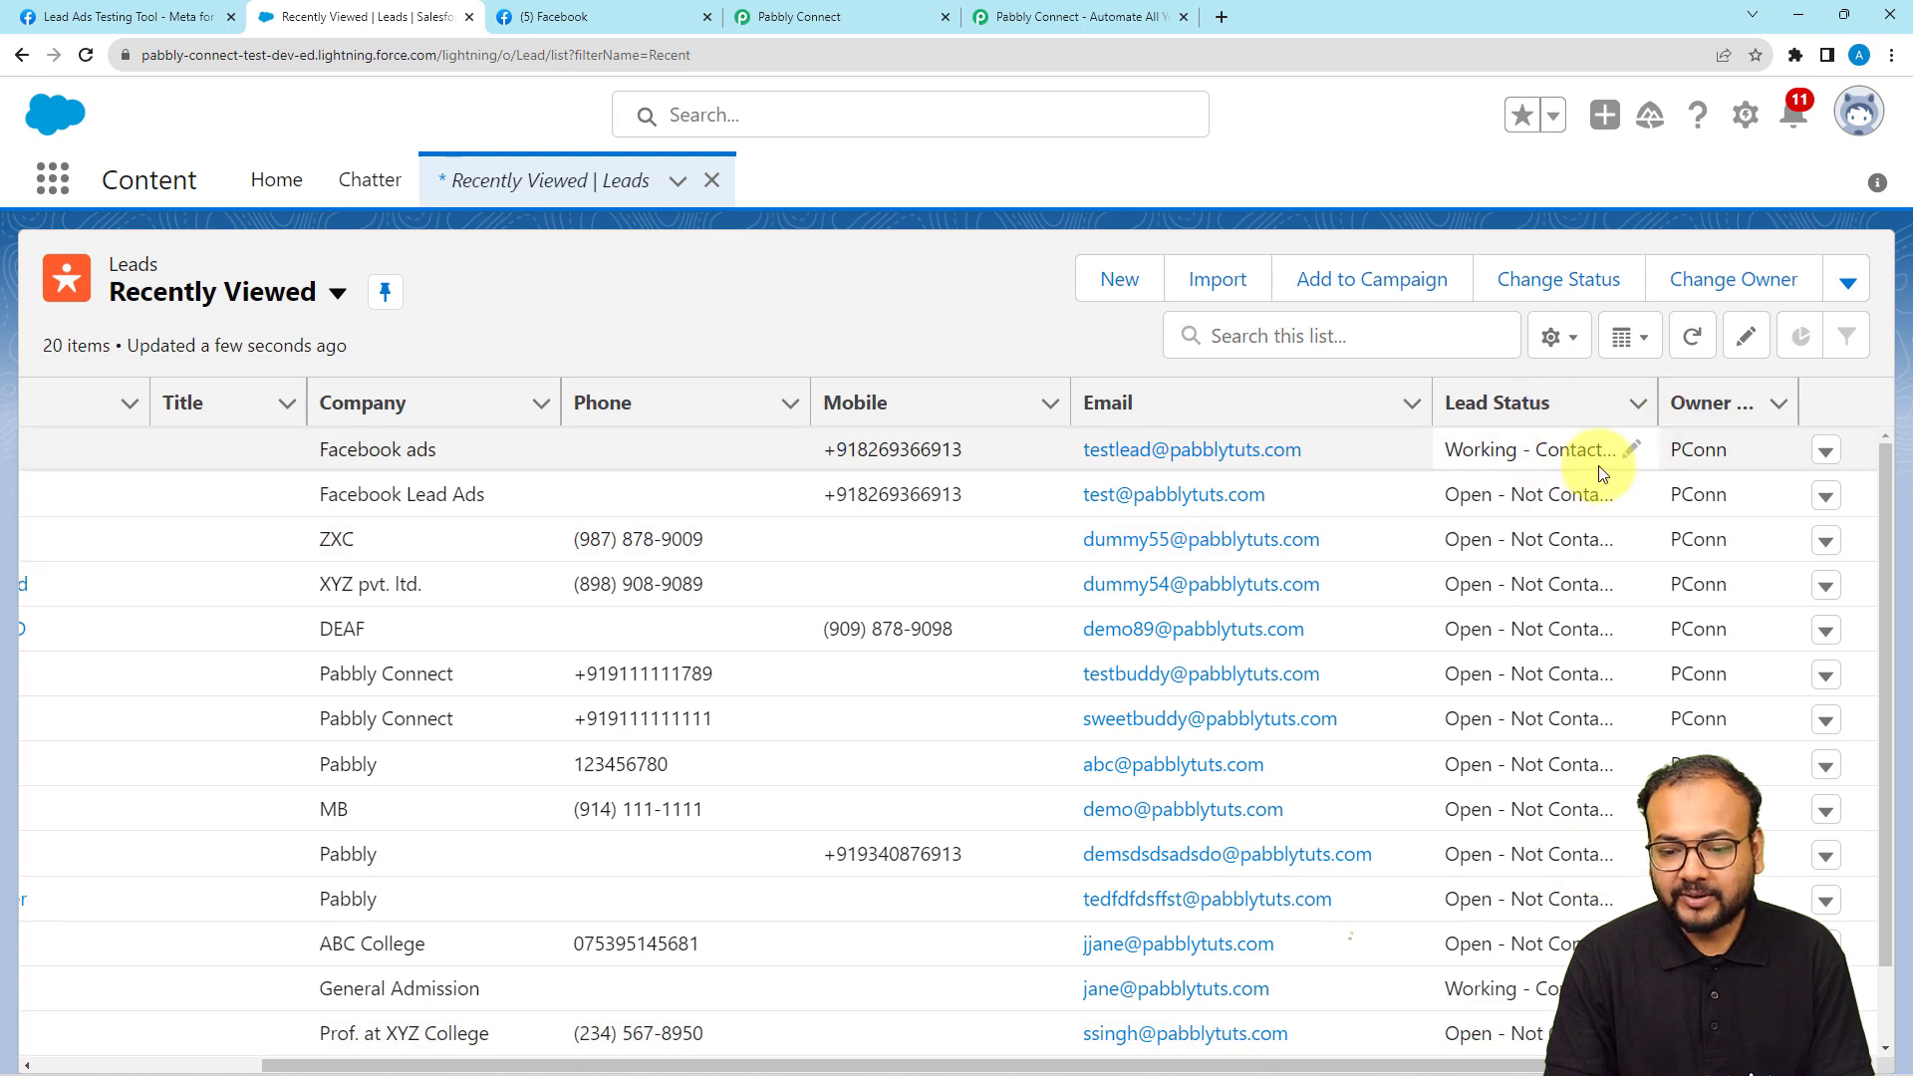
Step: Return to the Pabbly Connect workflow and collapse the Salesforce Create Record action
left_click(771, 27)
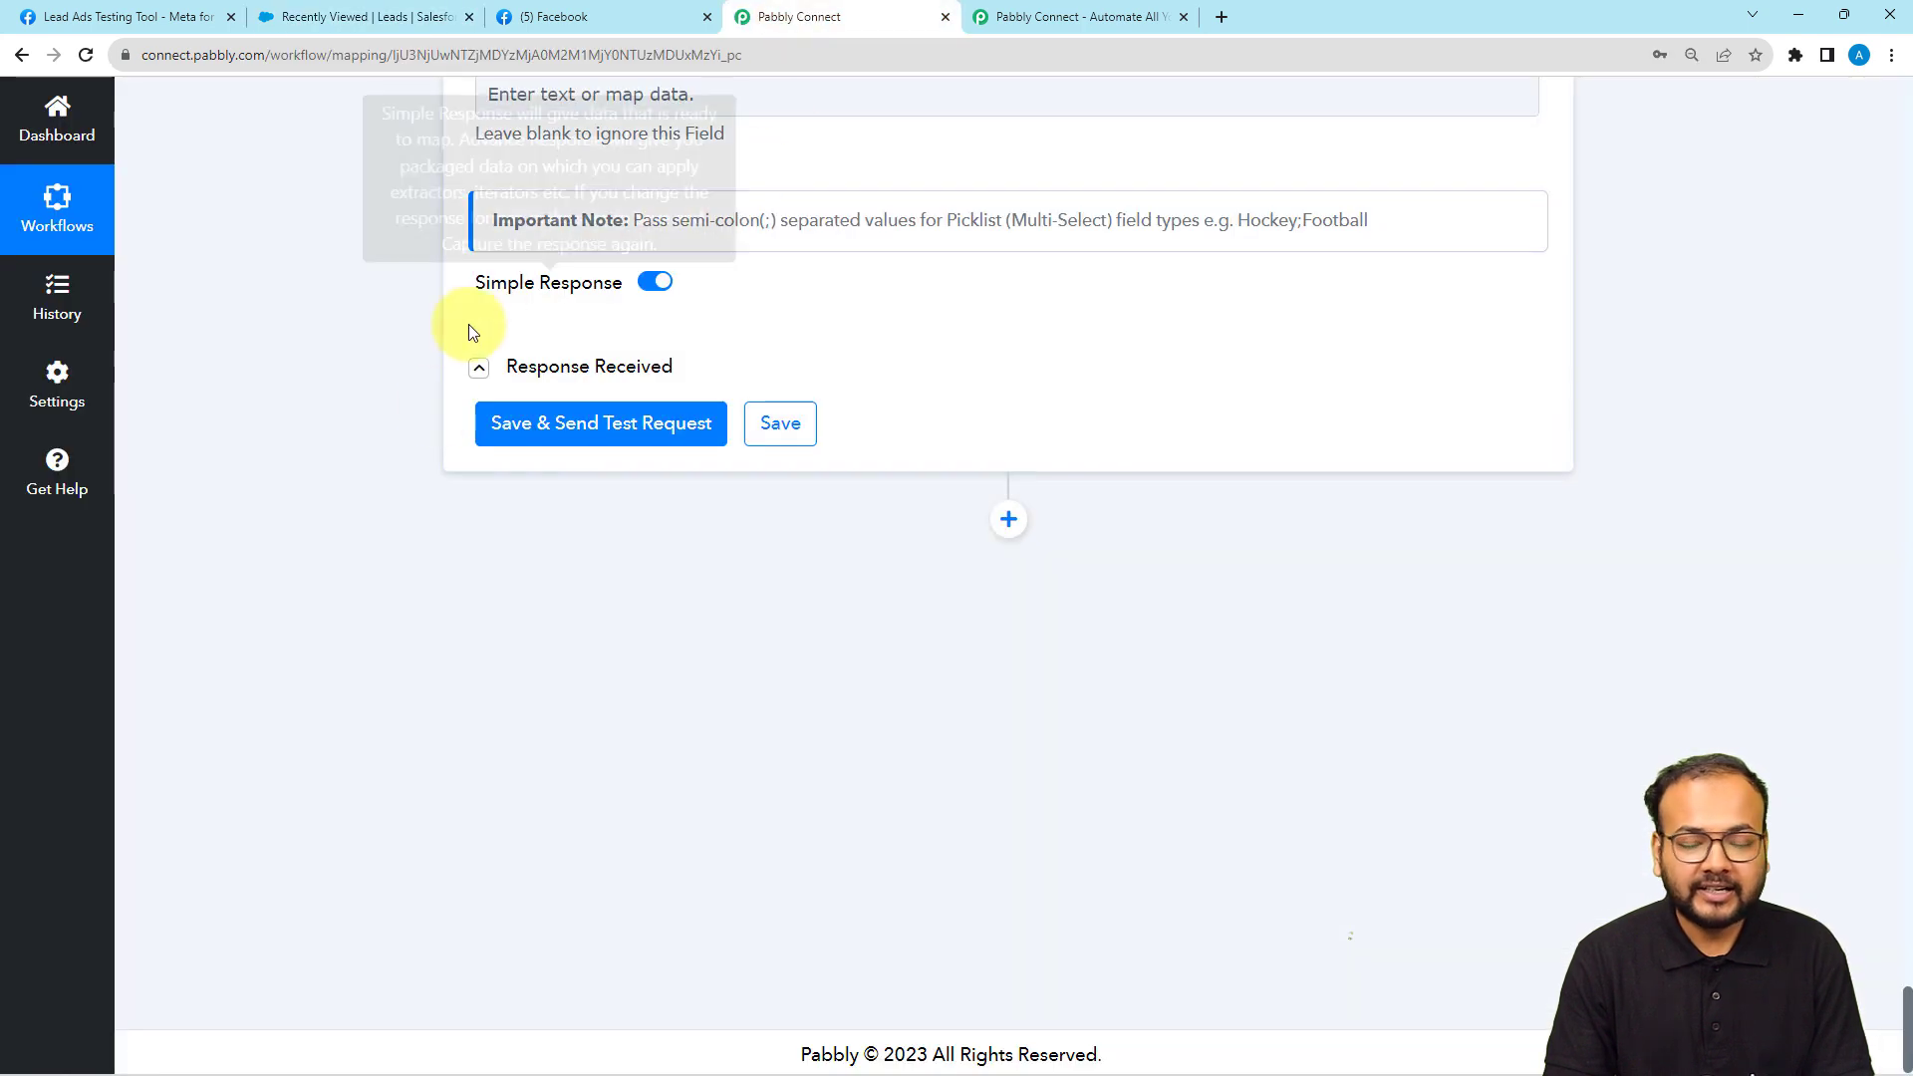
scroll(421, 439, "up", 1)
scroll(379, 417, "up", 9)
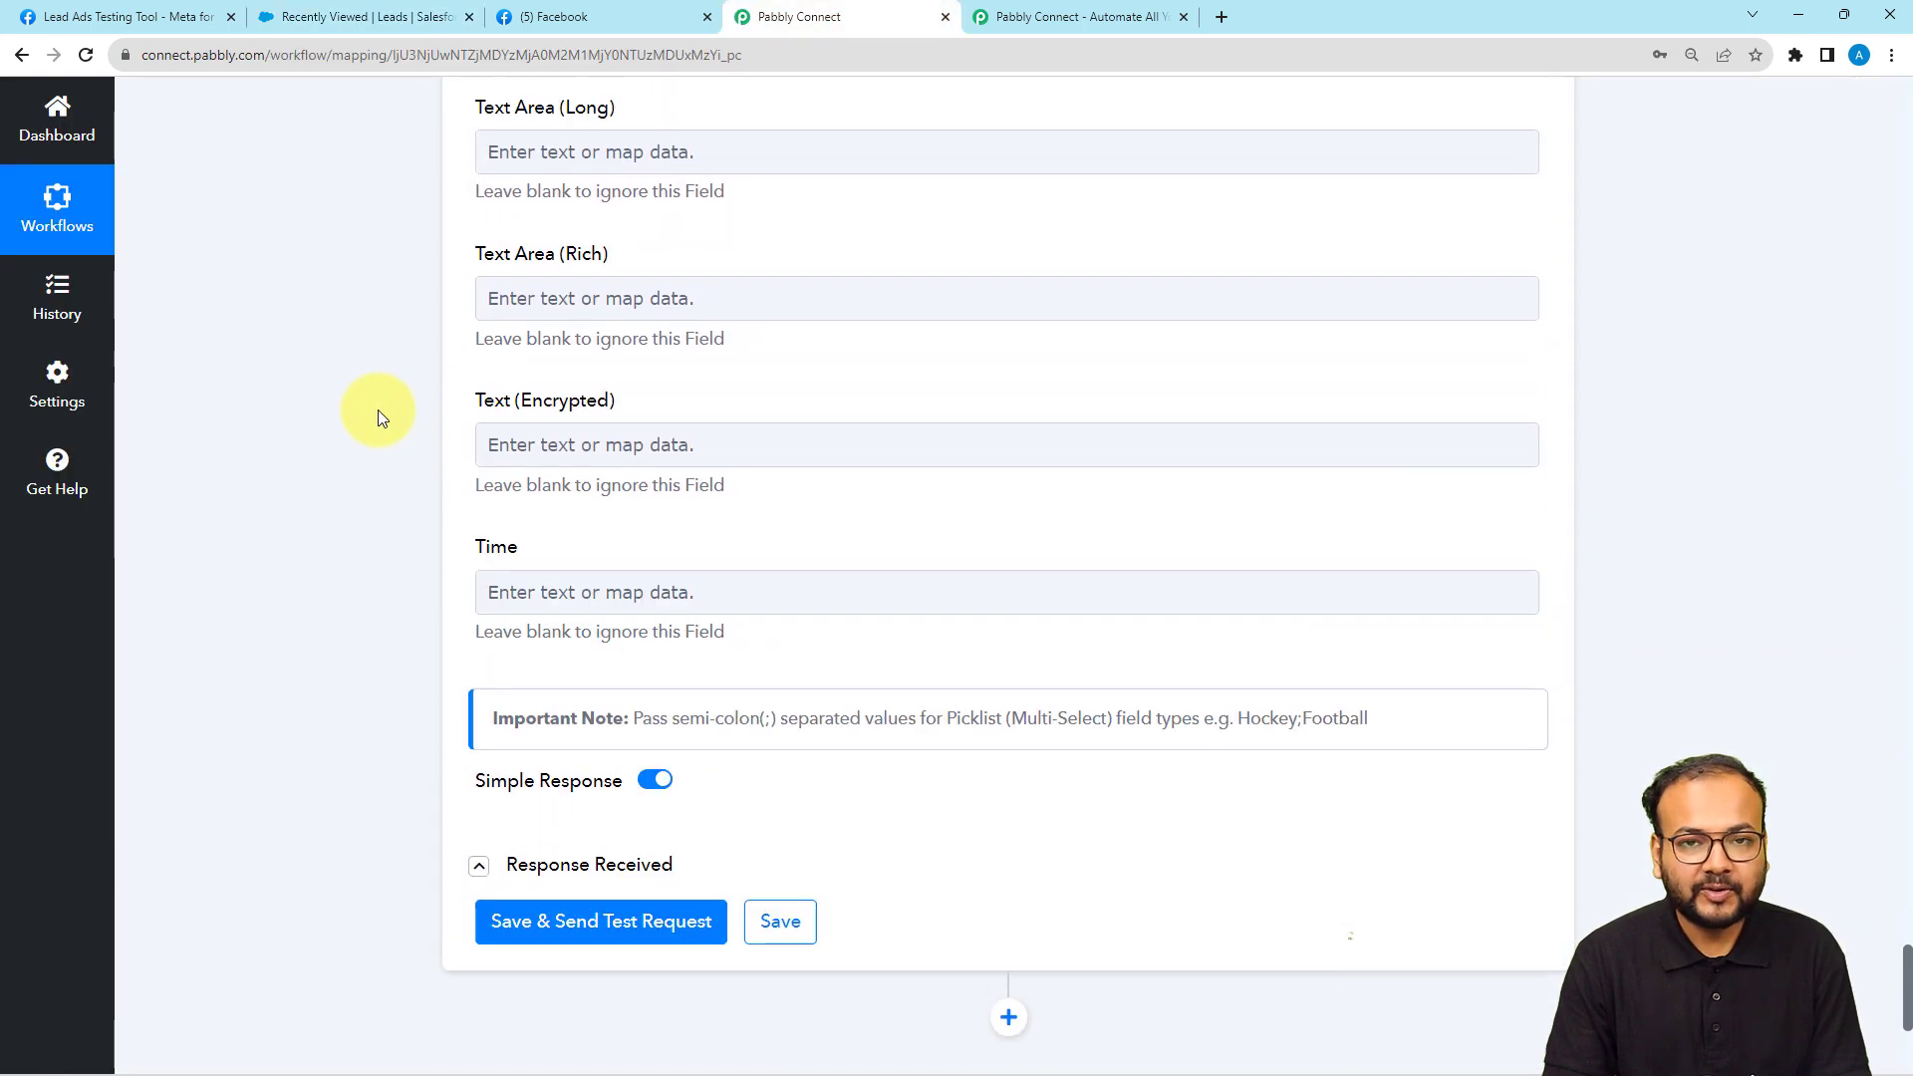
scroll(377, 388, "up", 16)
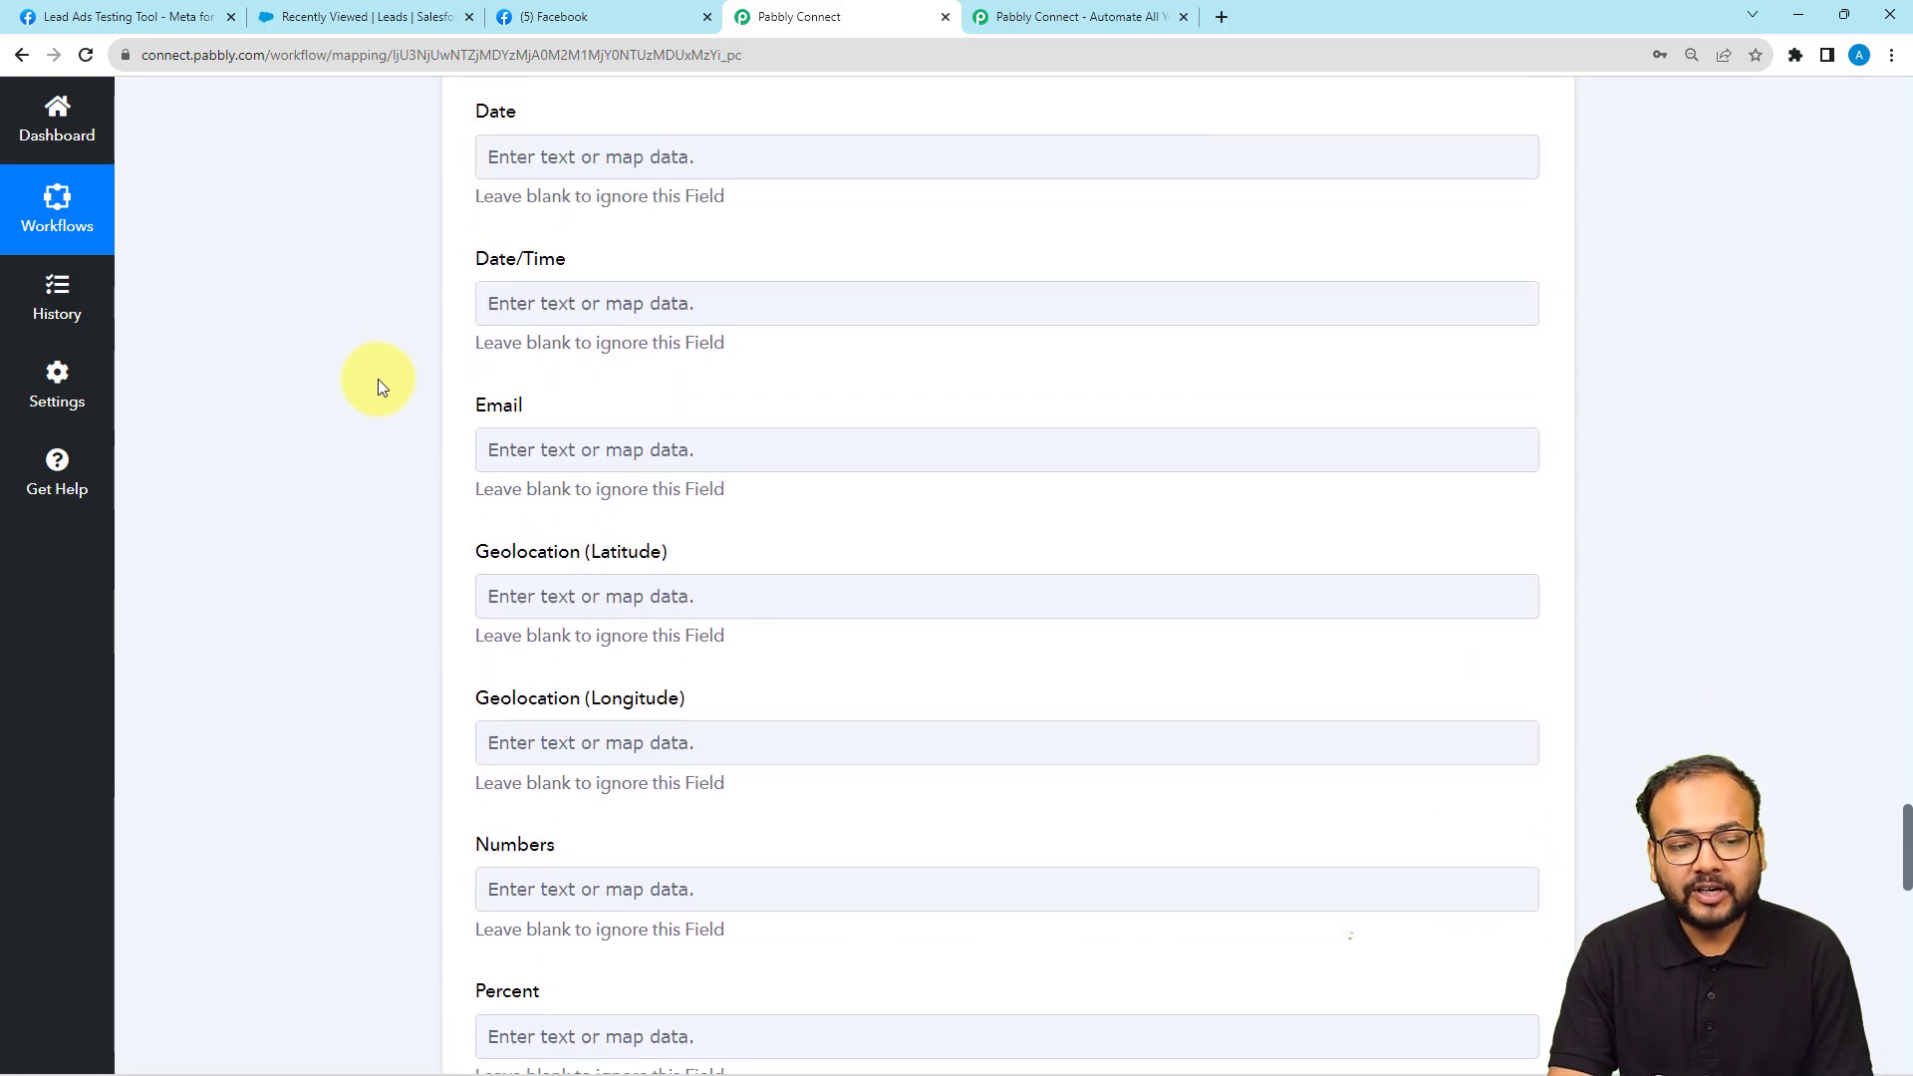
scroll(380, 322, "up", 20)
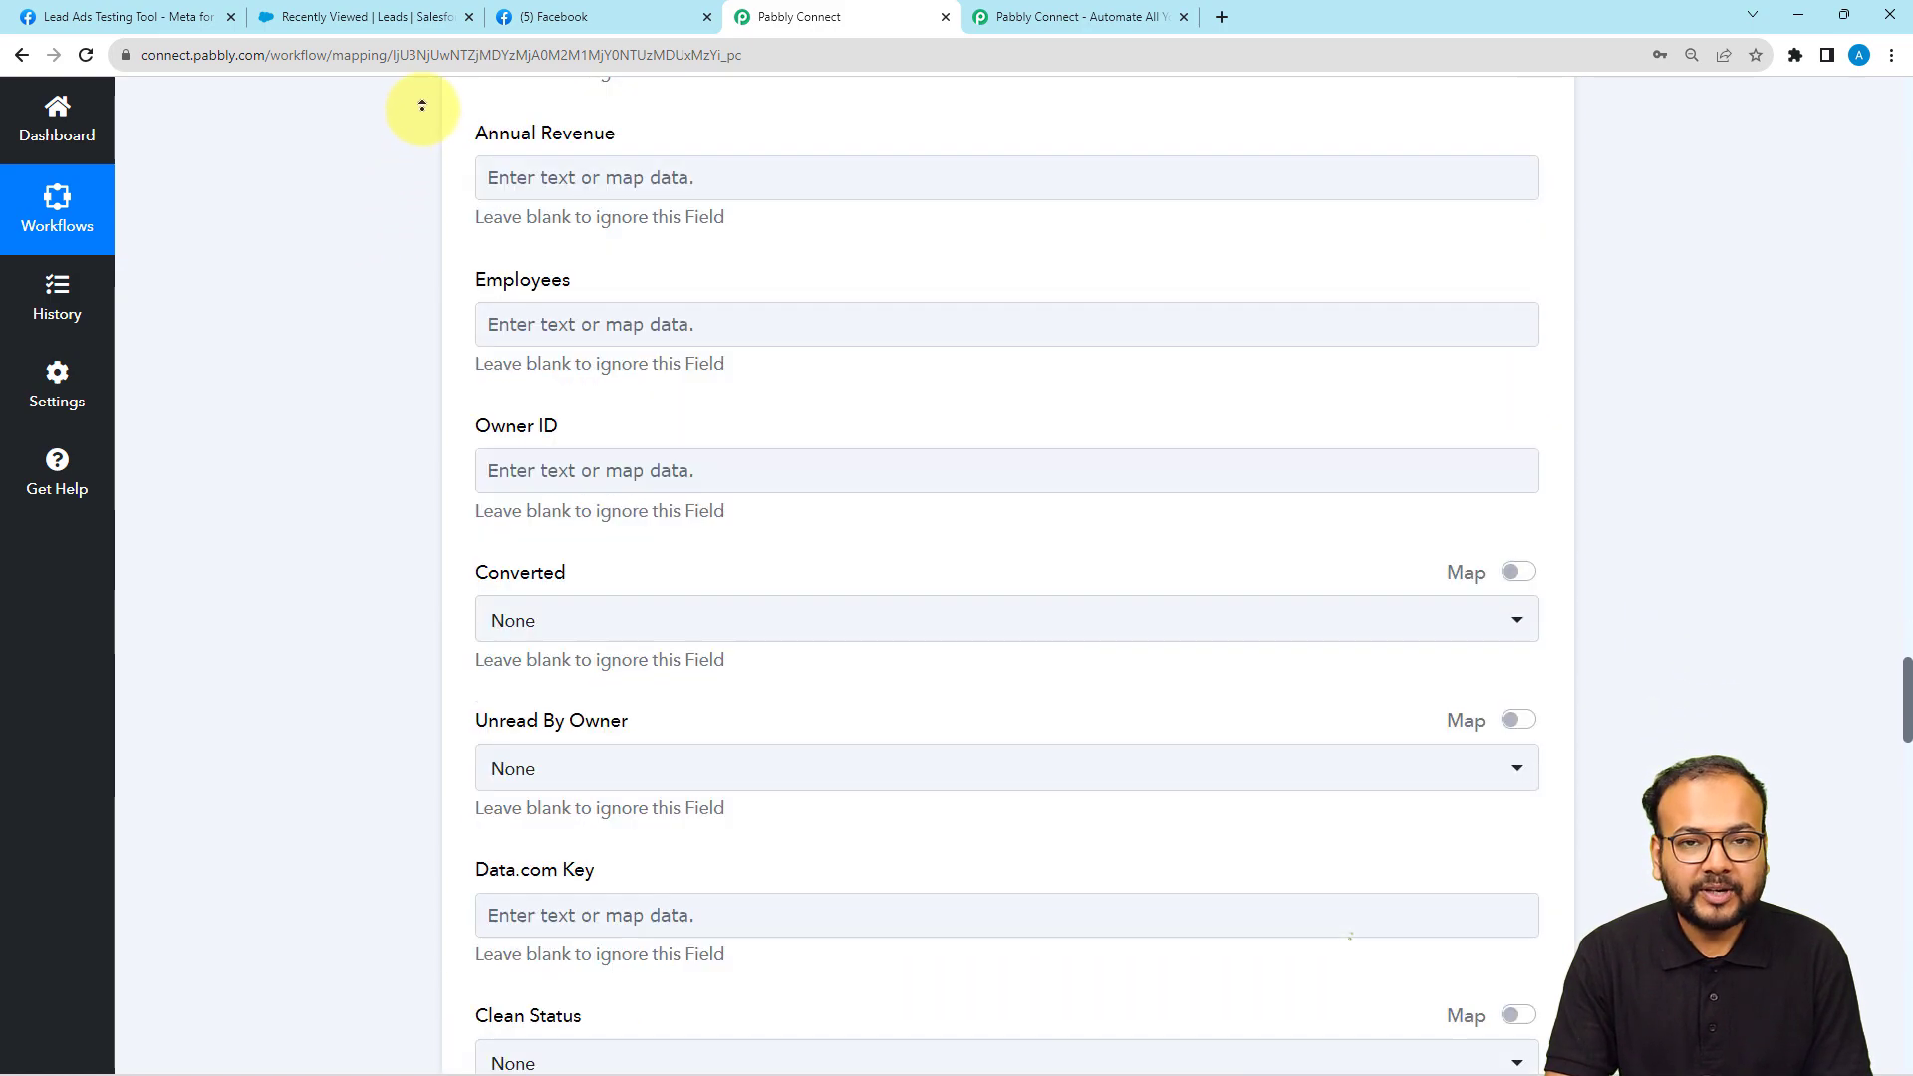
scroll(424, 95, "up", 5)
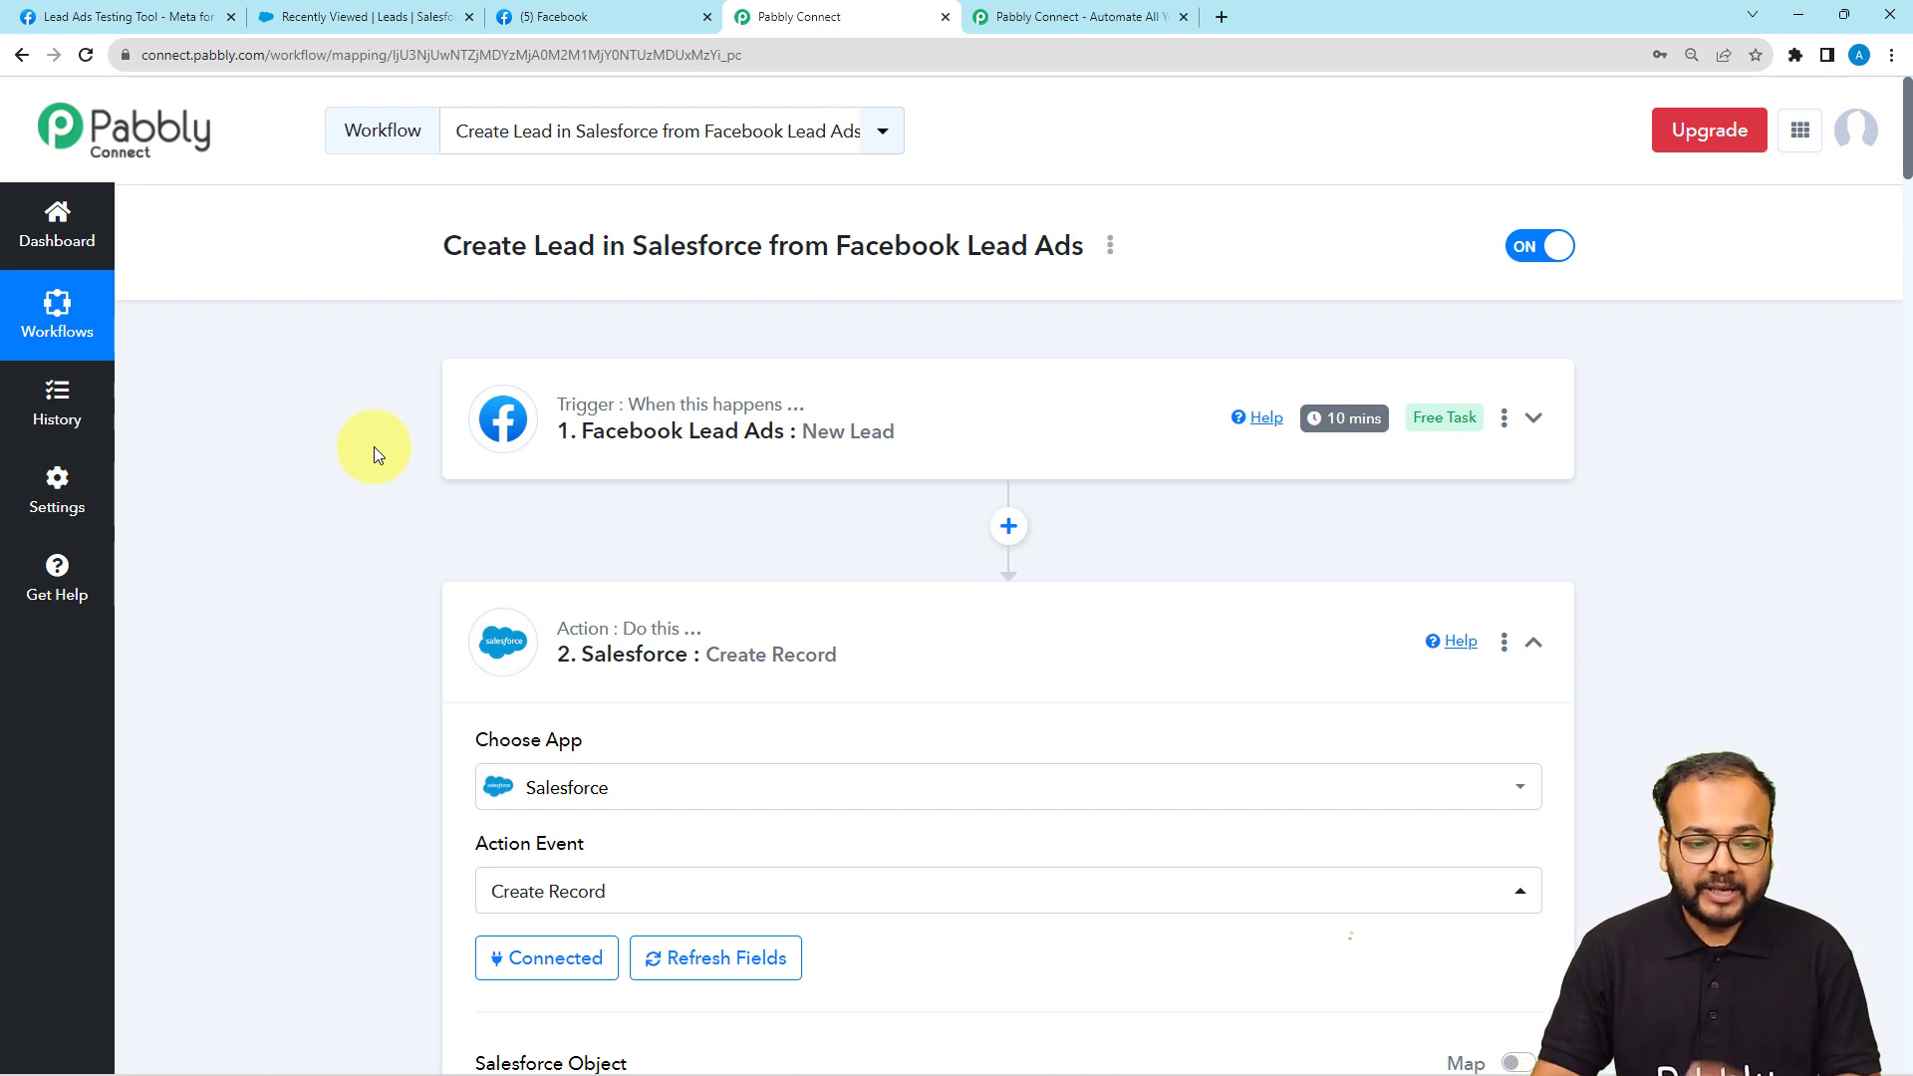
left_click(568, 637)
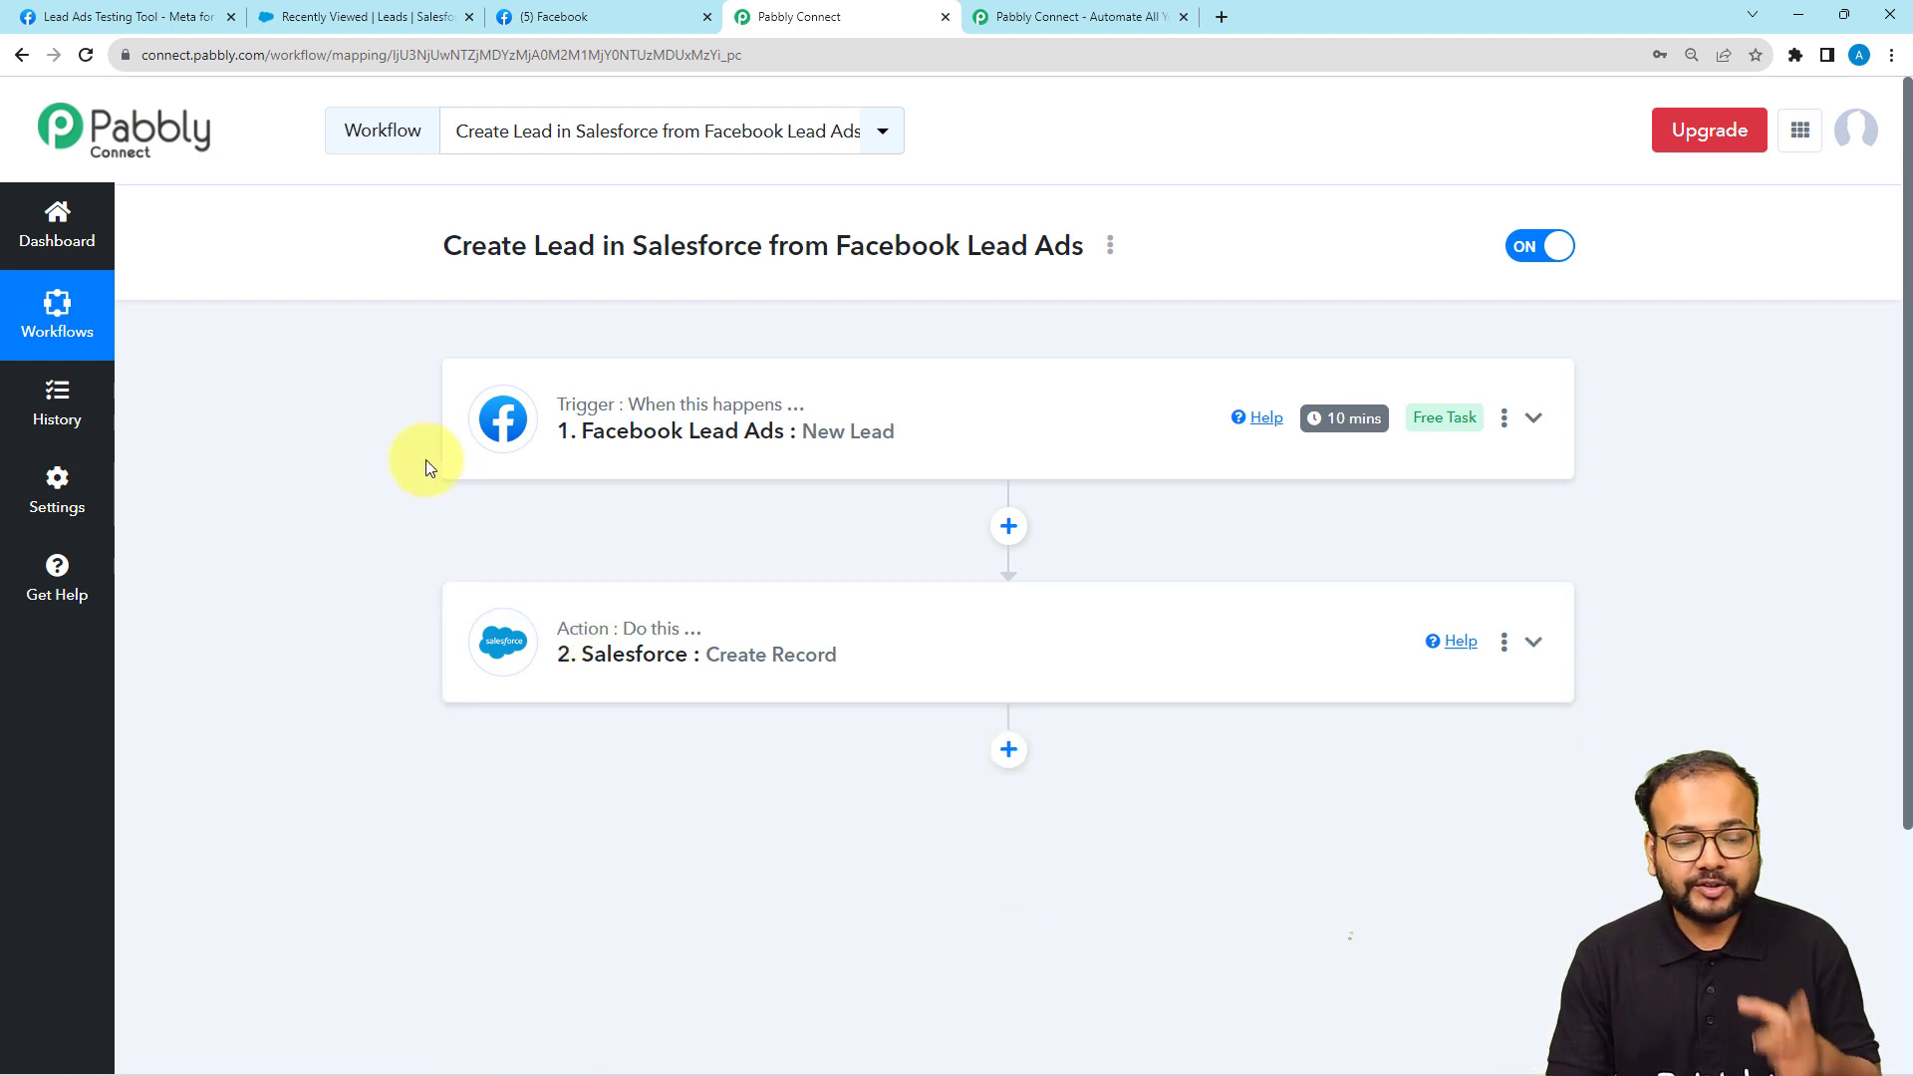